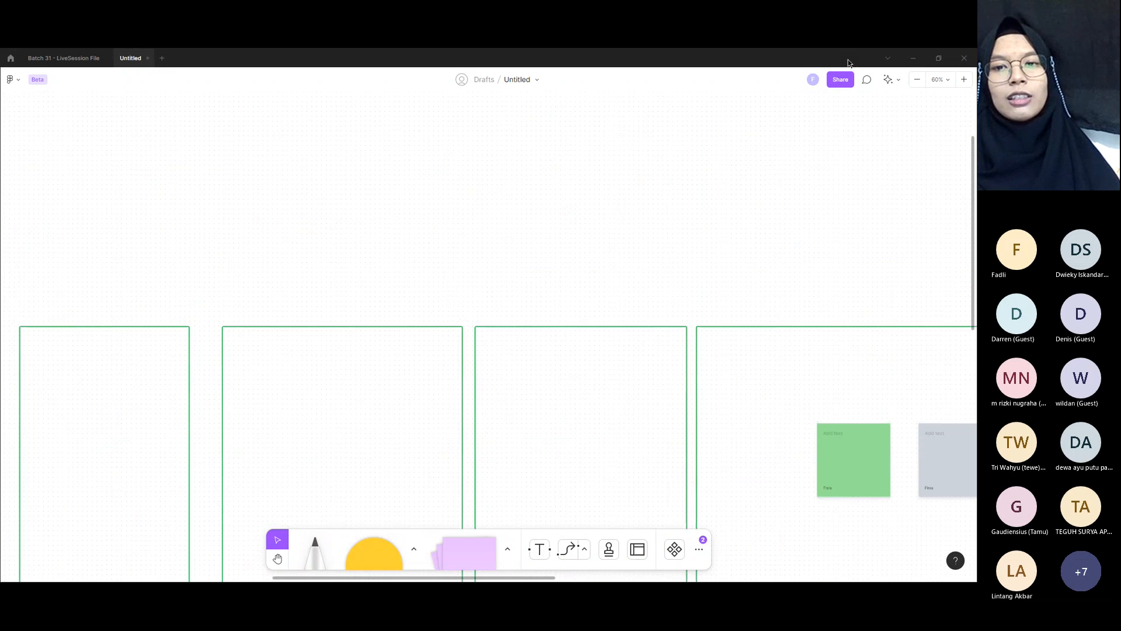
Step: Widen the first empty green box rightward until only a narrow gap separates it from the second box
scroll(651, 313, "left", 5)
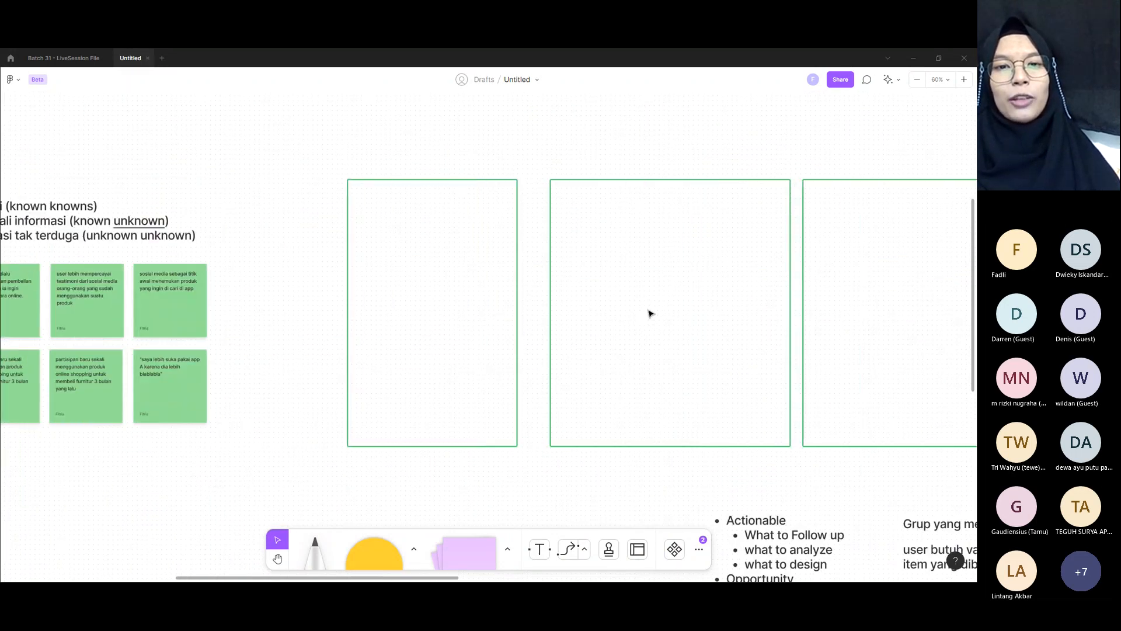
left_click(518, 308)
left_click_drag(518, 307, 542, 308)
left_click(530, 103)
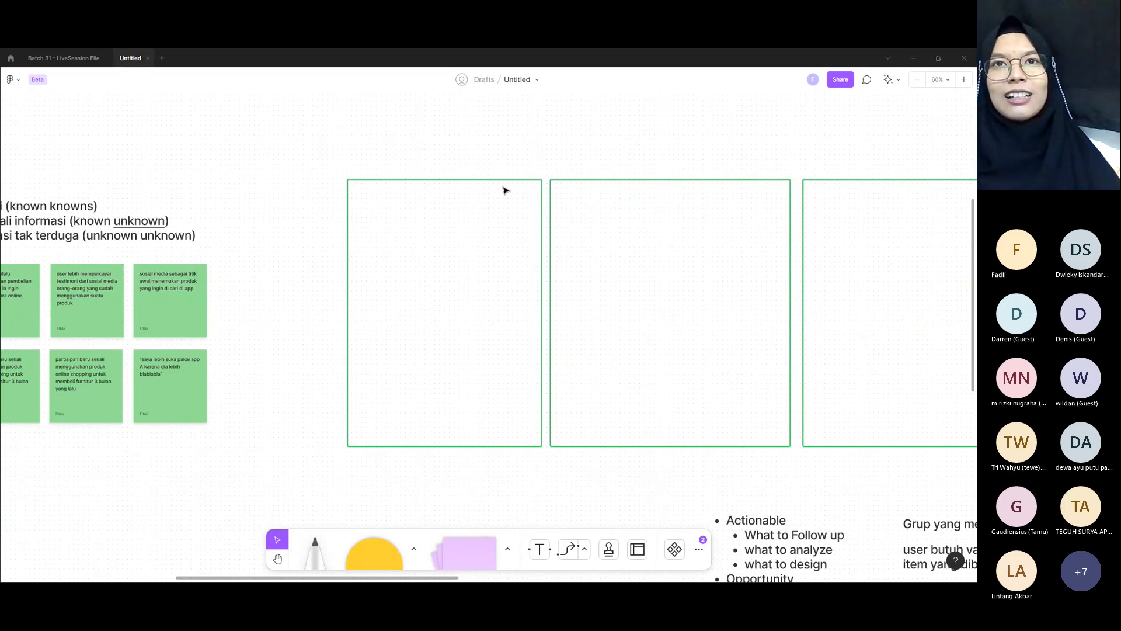
Step: Move the yellow "saya punya grup newbie influencer" note and the green "Partisipan selalu merencanakan pembelian" note side by side into the first green box
scroll(506, 196, "left", 3)
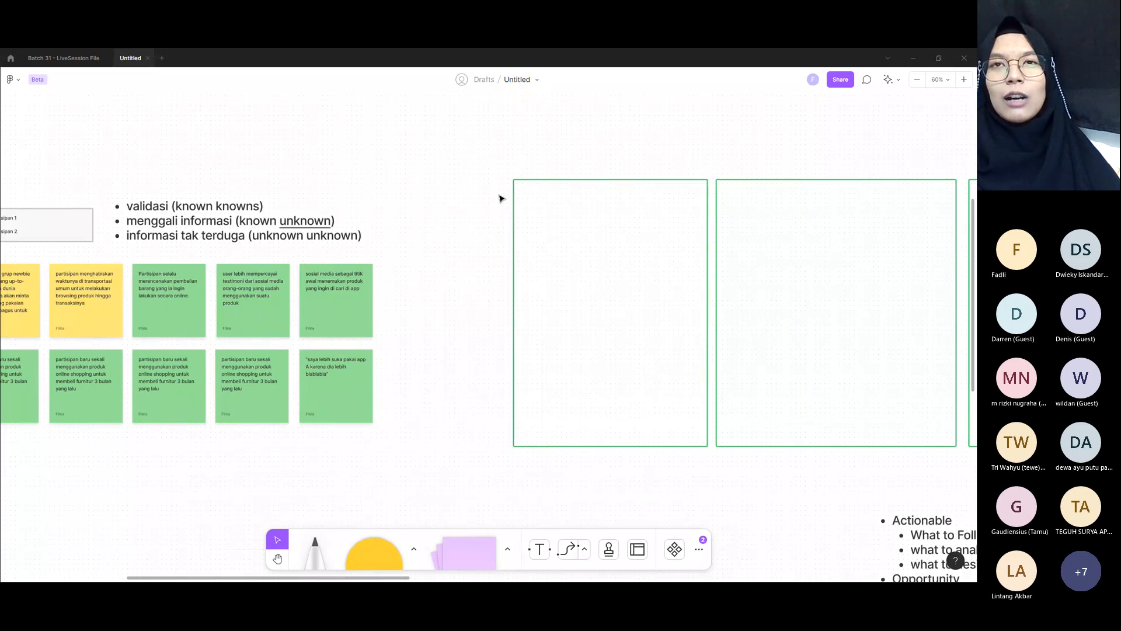
scroll(500, 197, "left", 2)
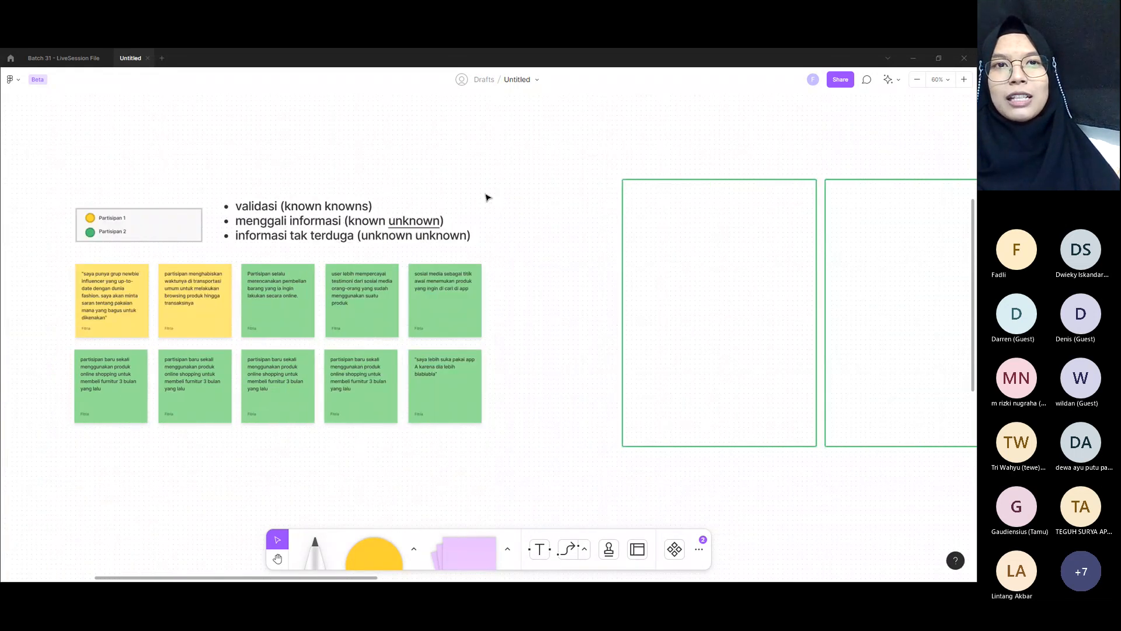
left_click(130, 290)
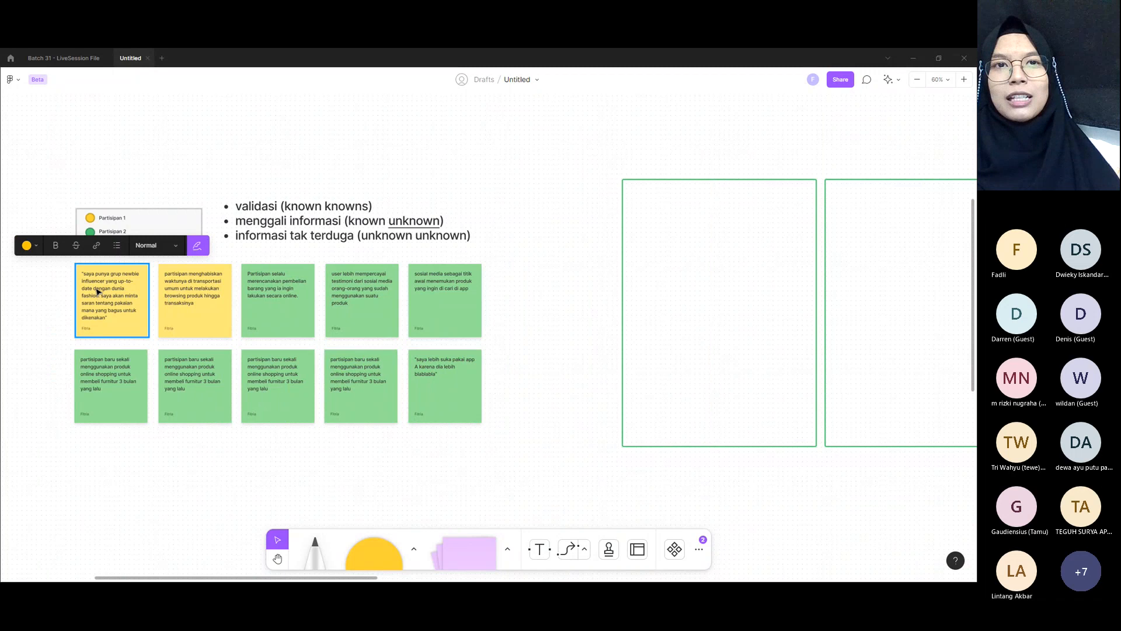
scroll(97, 289, "up", 5, "ctrl")
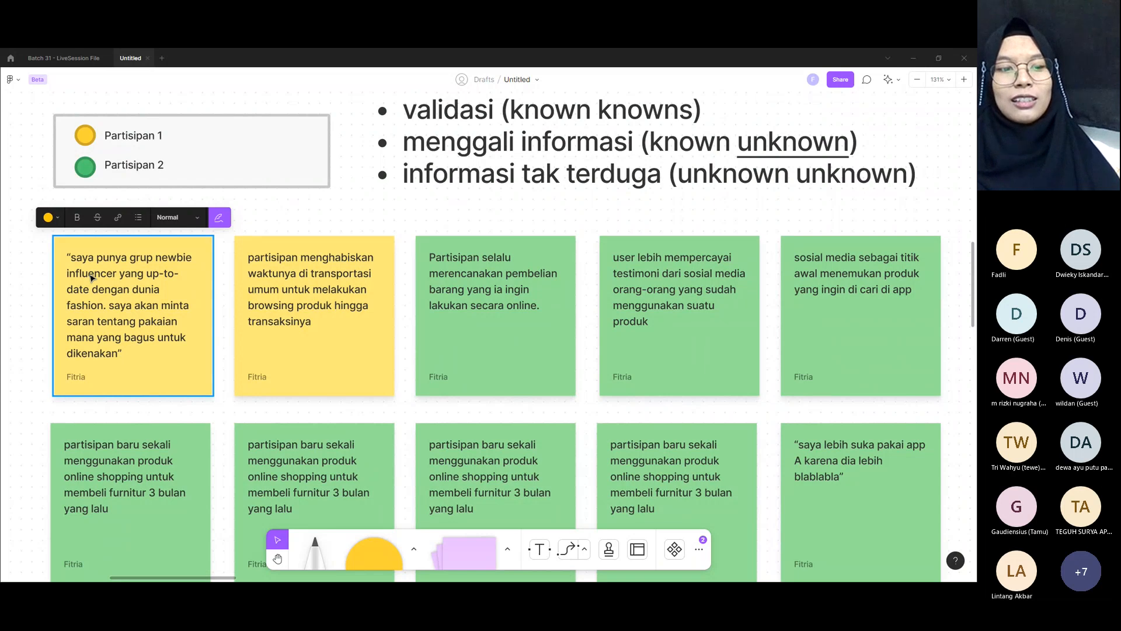
scroll(90, 278, "down", 3, "ctrl")
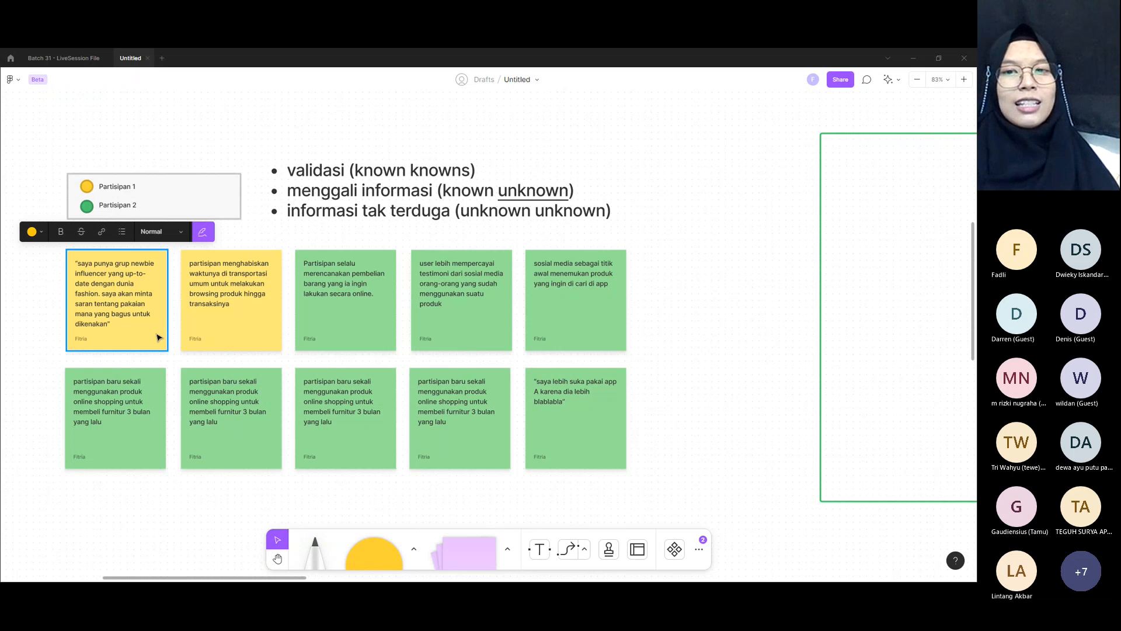
left_click_drag(157, 334, 698, 374)
left_click_drag(851, 320, 855, 291)
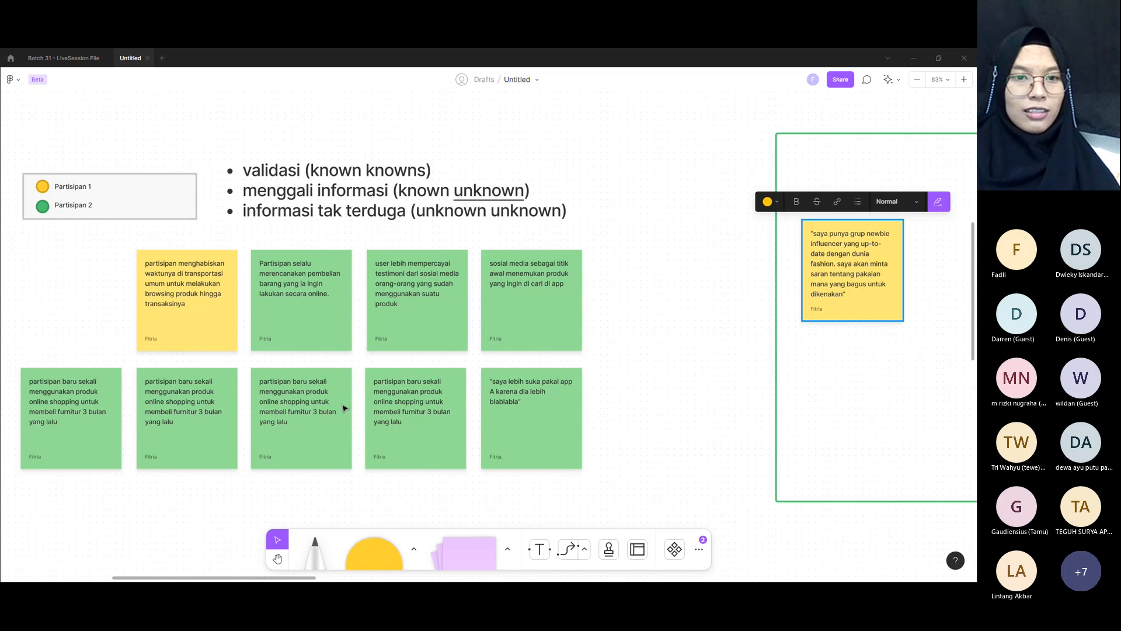
left_click_drag(283, 298, 852, 328)
scroll(848, 326, "right", 3)
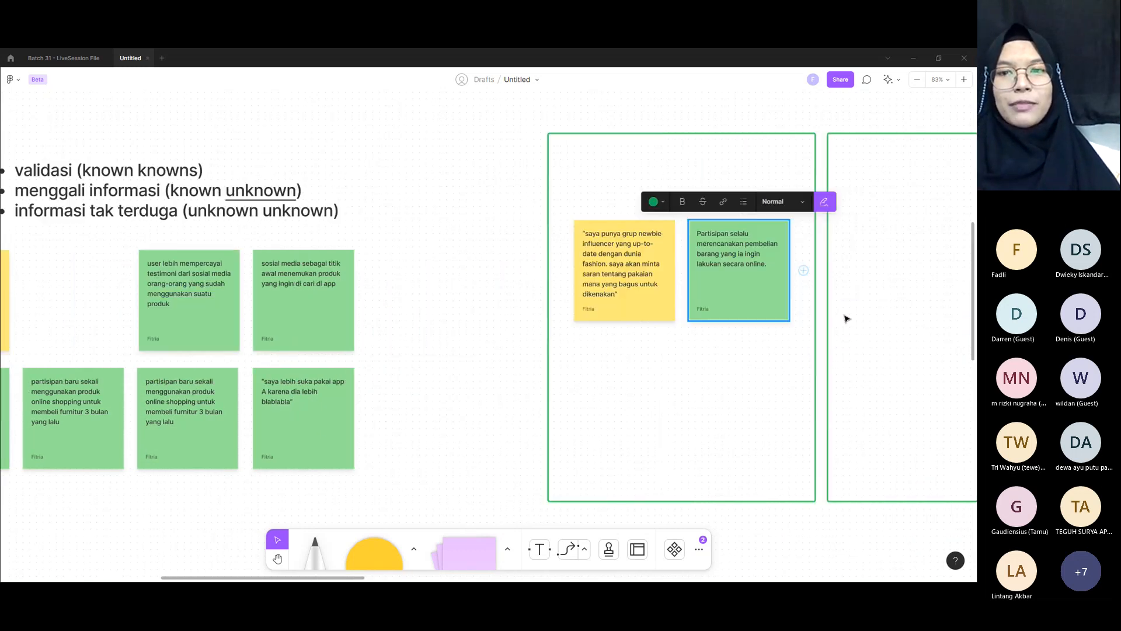
Step: Examine the wording of the yellow and green notes inside the first green box up close
scroll(643, 244, "up", 5)
left_click(643, 247)
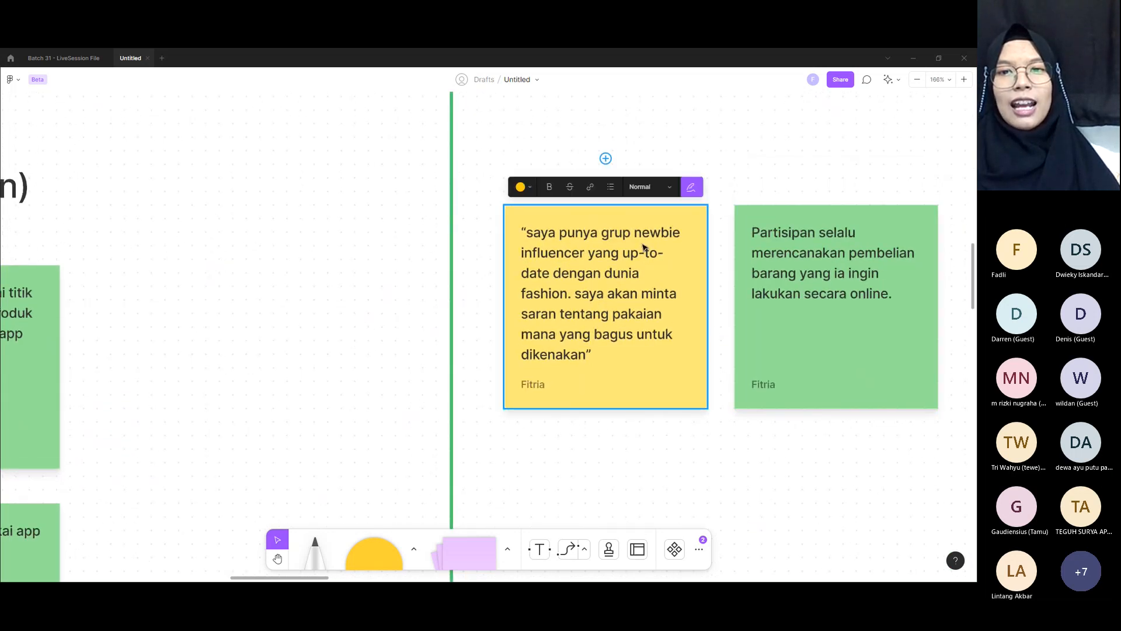
left_click(818, 273)
left_click(644, 271)
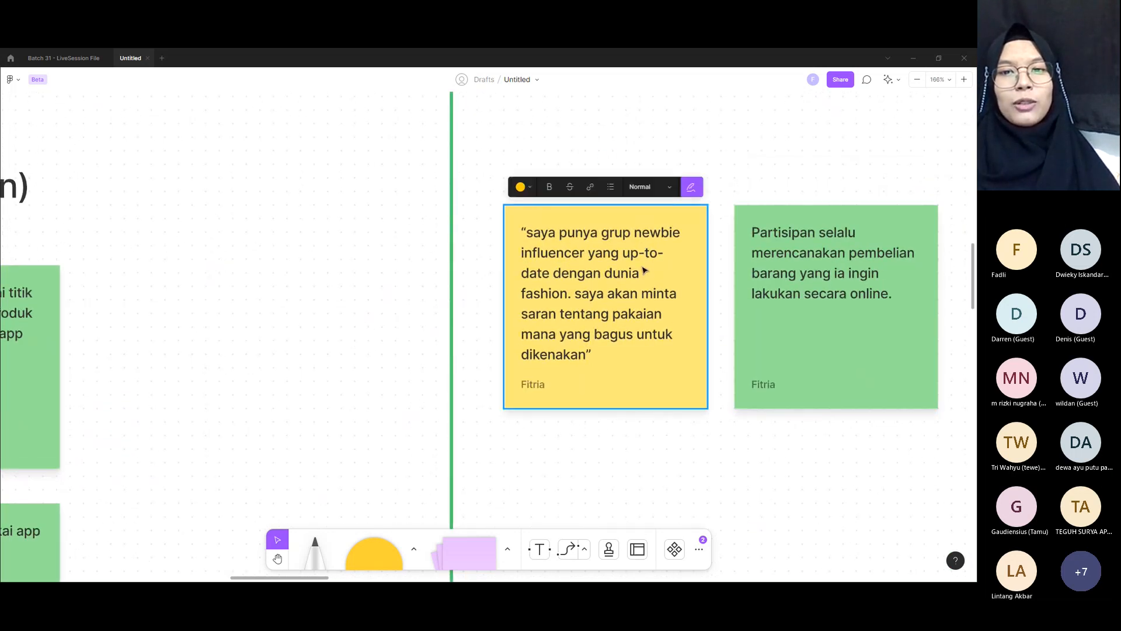
scroll(645, 270, "down", 5)
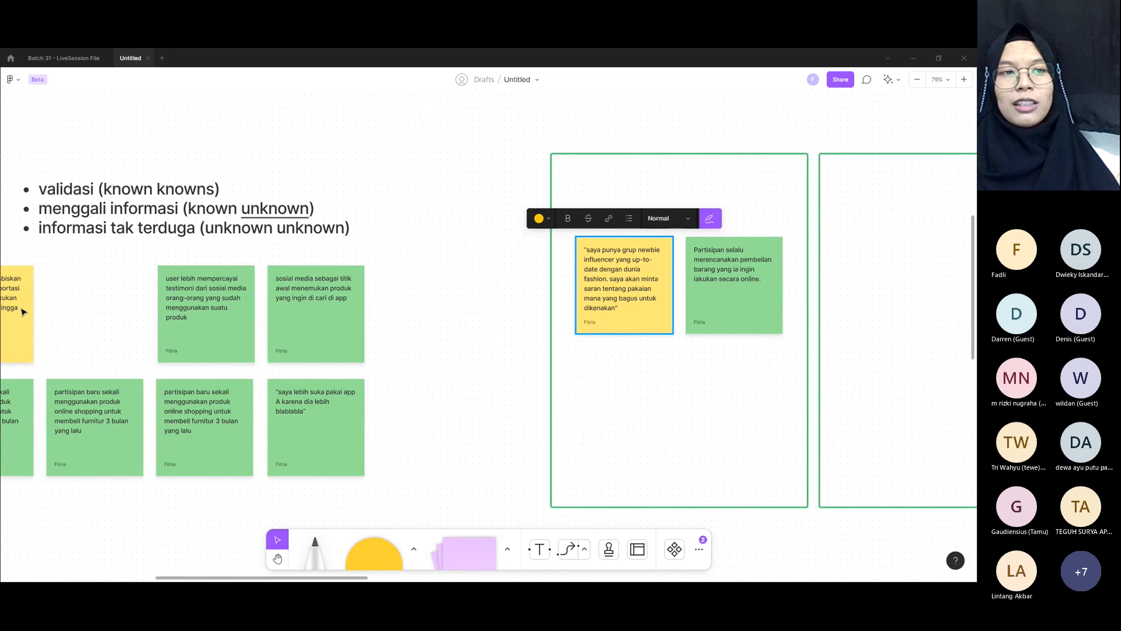
scroll(691, 274, "up", 3)
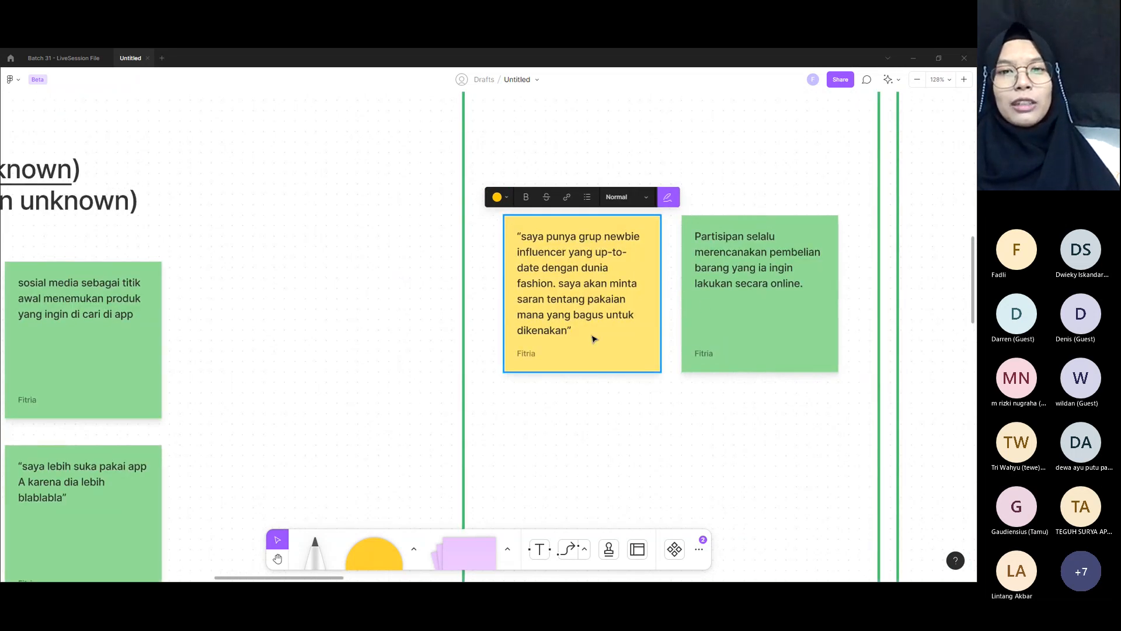
left_click(593, 432)
left_click(556, 261)
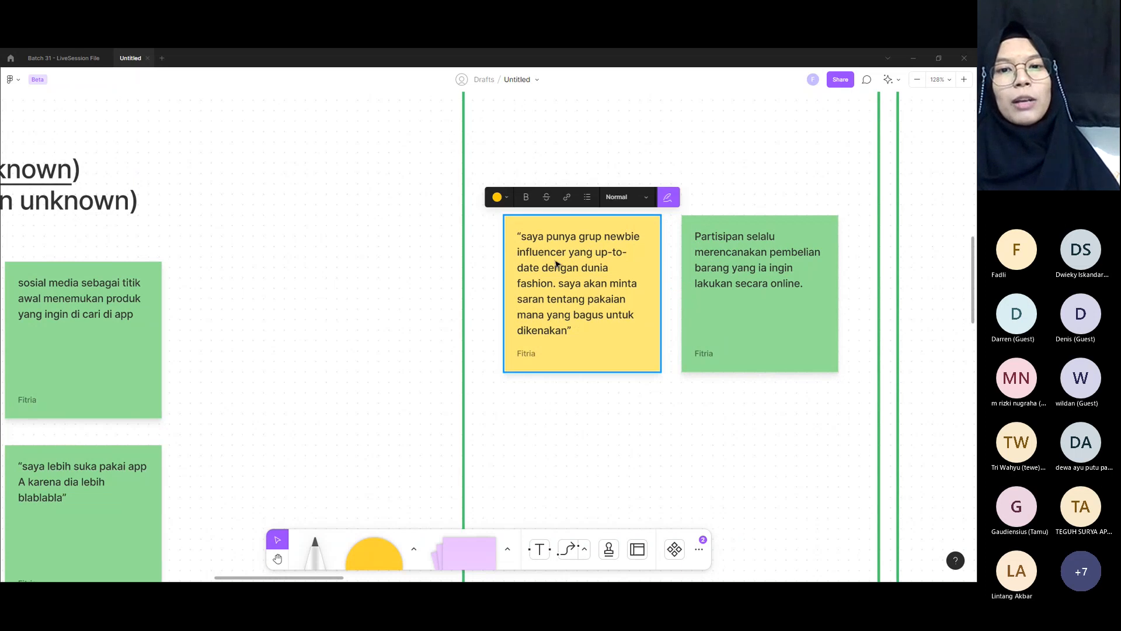
scroll(553, 257, "up", 3)
scroll(553, 256, "up", 1)
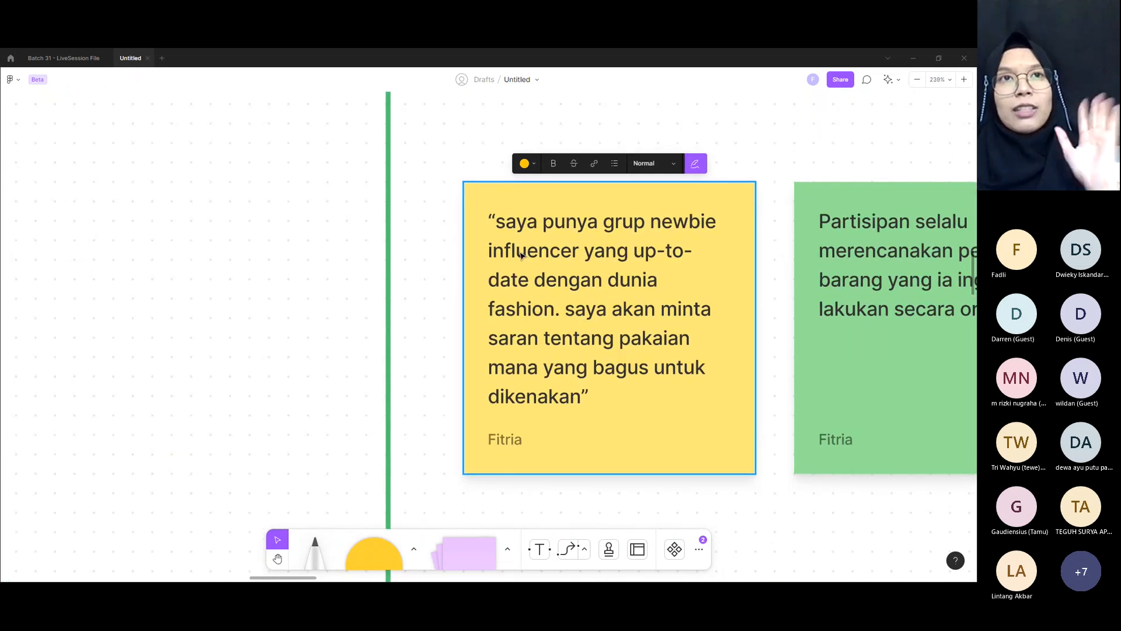
Step: Highlight "saya" and "influencer" in the yellow note's quote to examine its wording
double_click(548, 231)
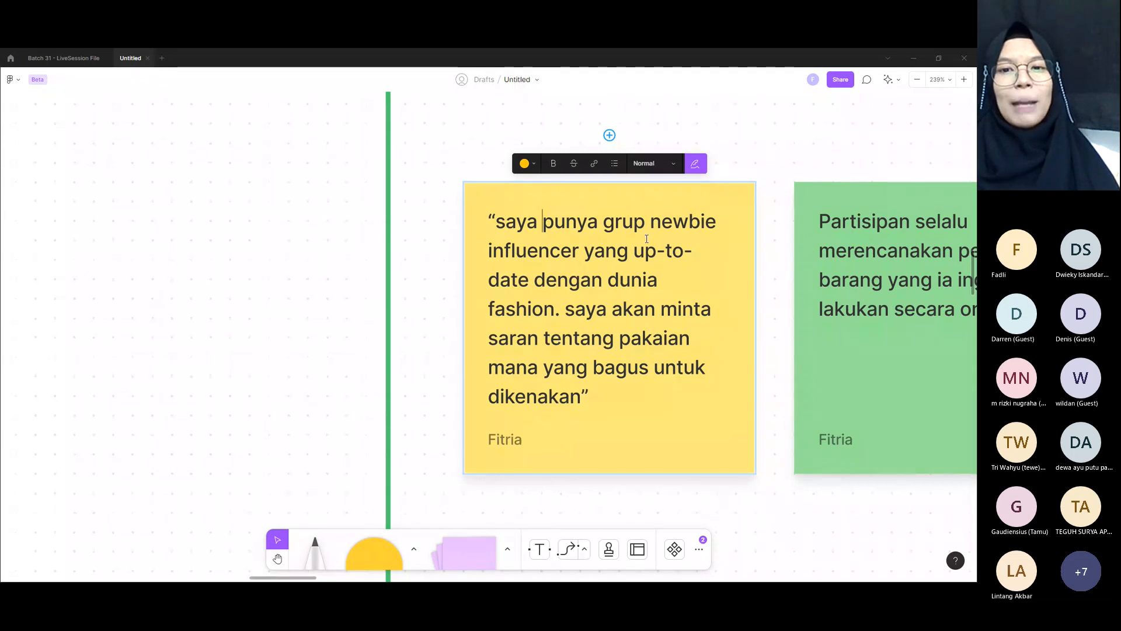
left_click_drag(495, 221, 543, 224)
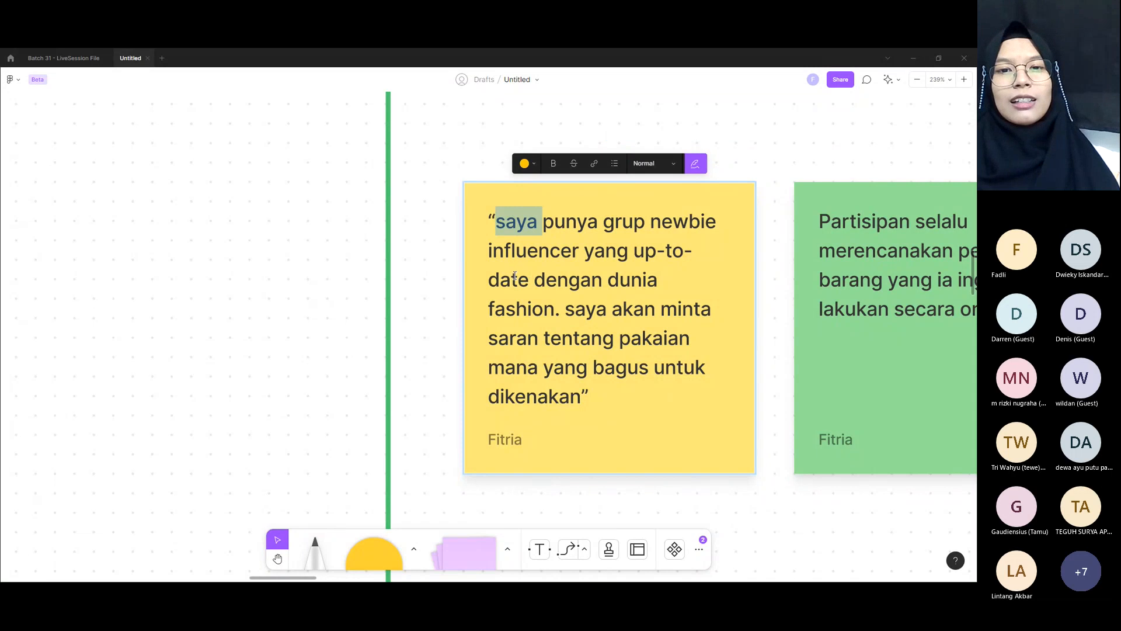
left_click_drag(507, 285, 478, 280)
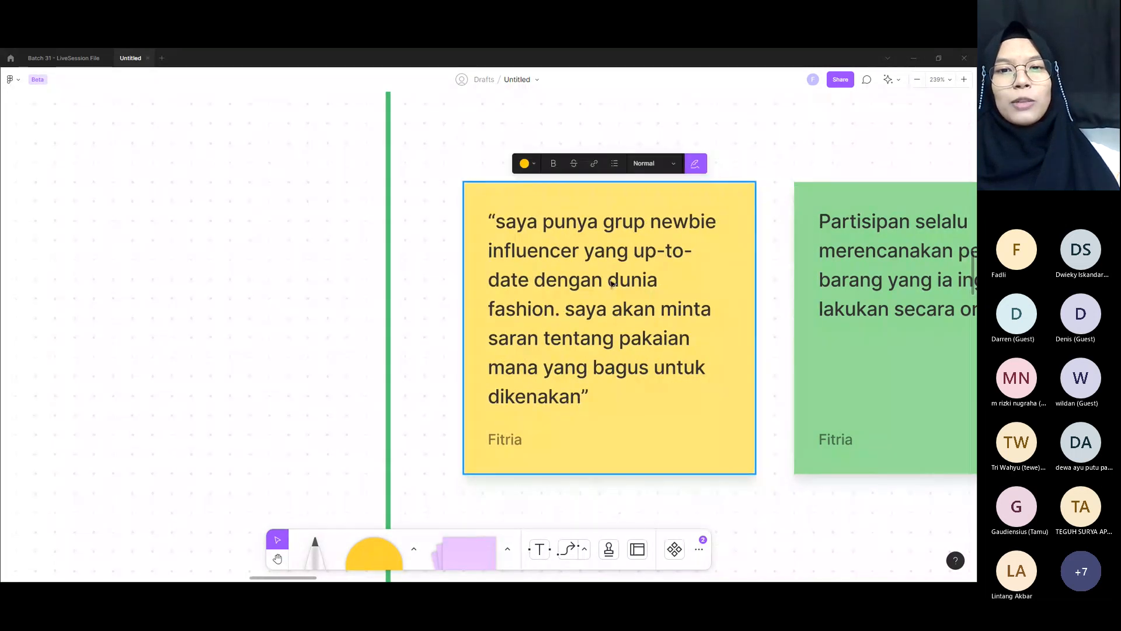
double_click(579, 313)
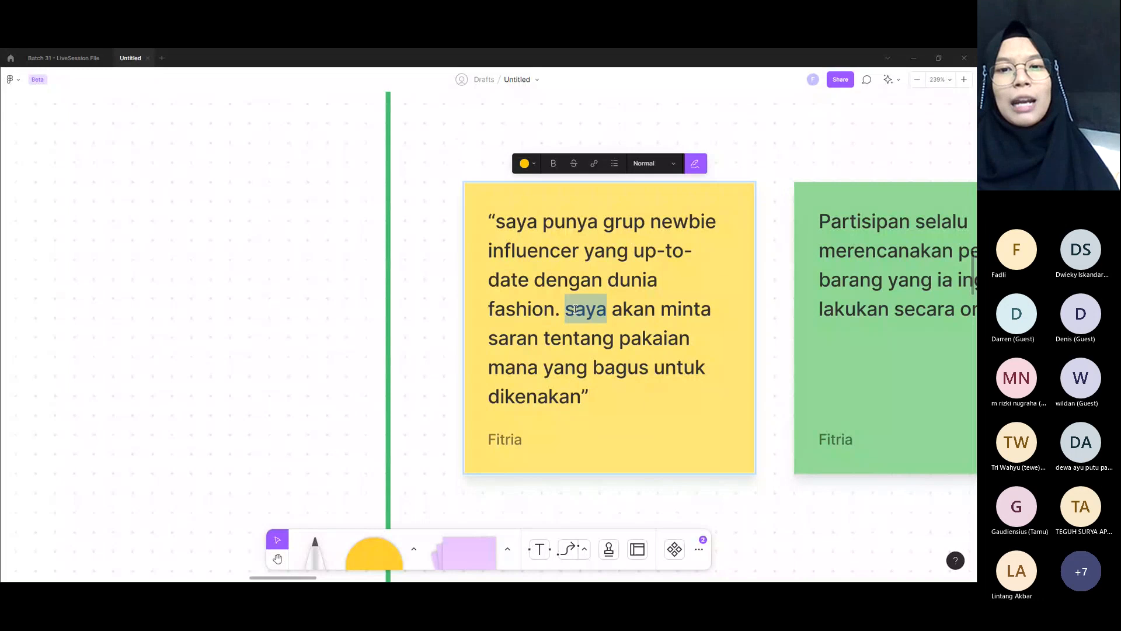
double_click(553, 252)
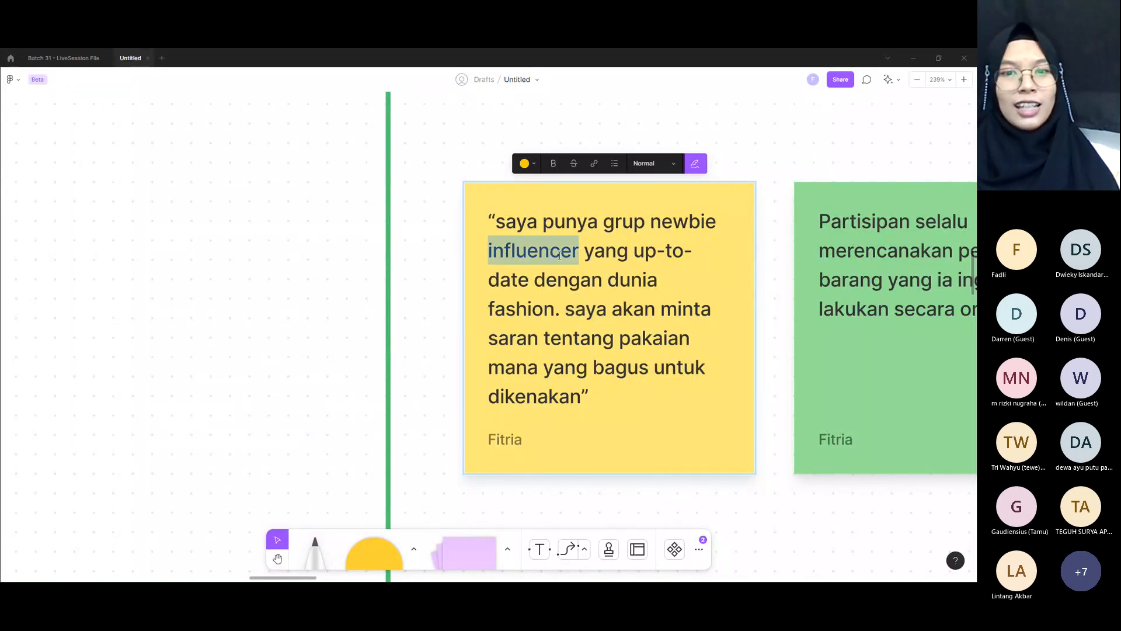
left_click(751, 515)
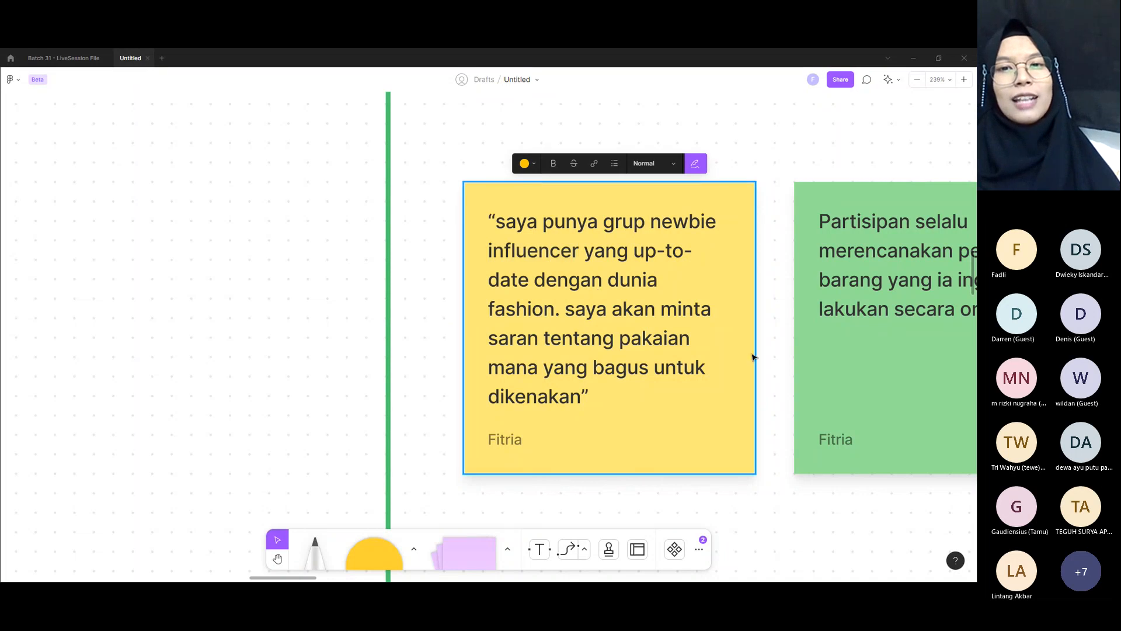
Step: Compare the green note about planned online purchases with the yellow note's fashion advice quote
left_click_drag(731, 402, 590, 373)
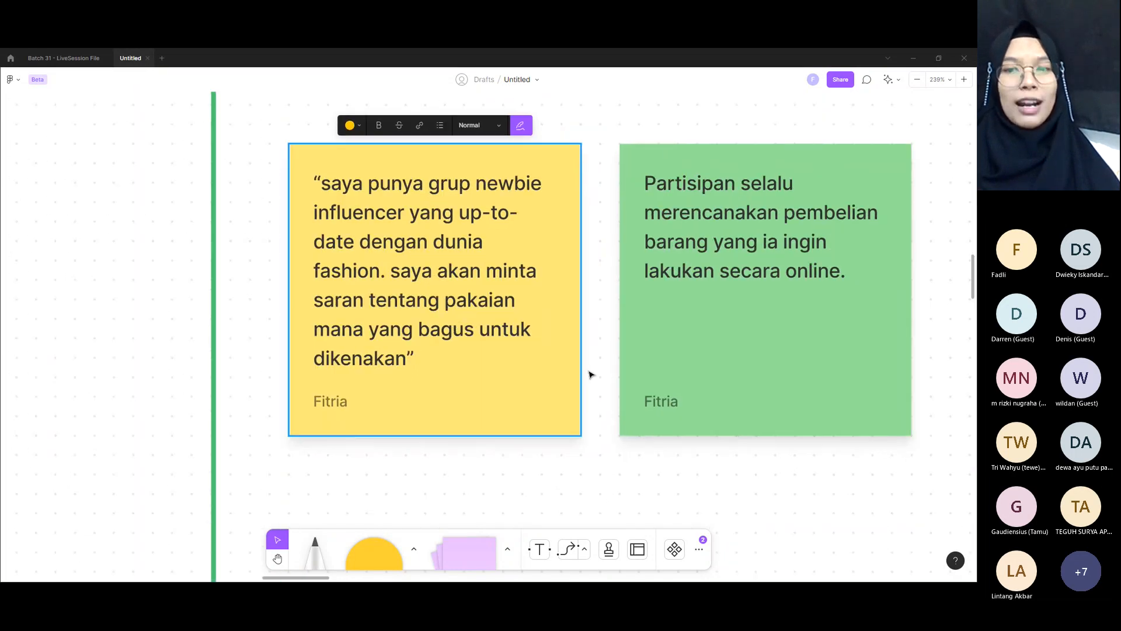
left_click(715, 252)
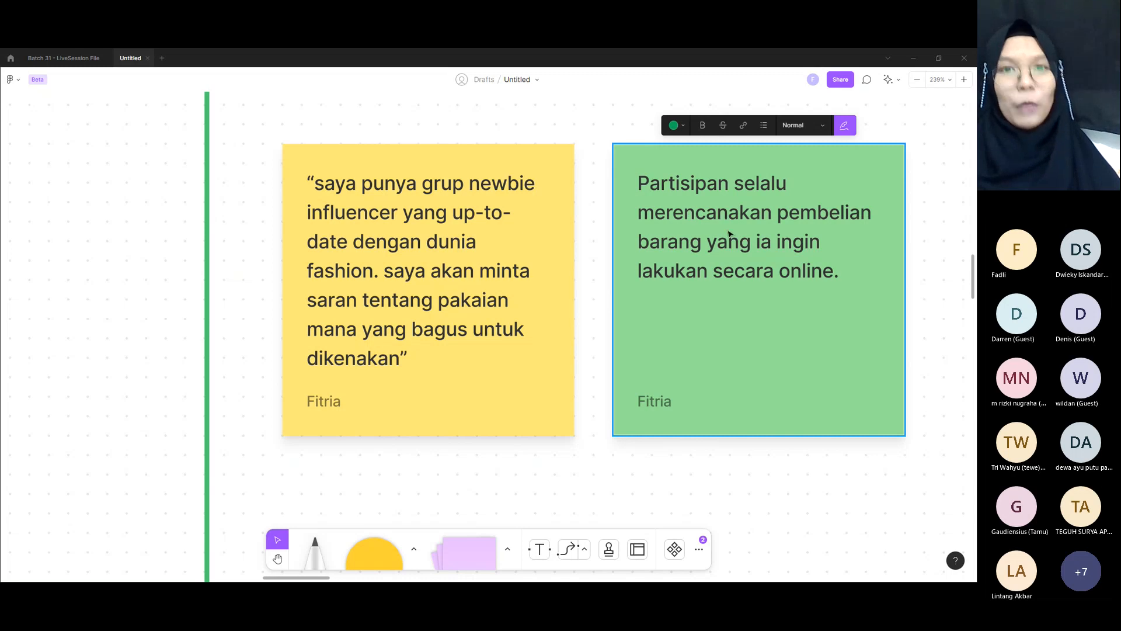
left_click(454, 279)
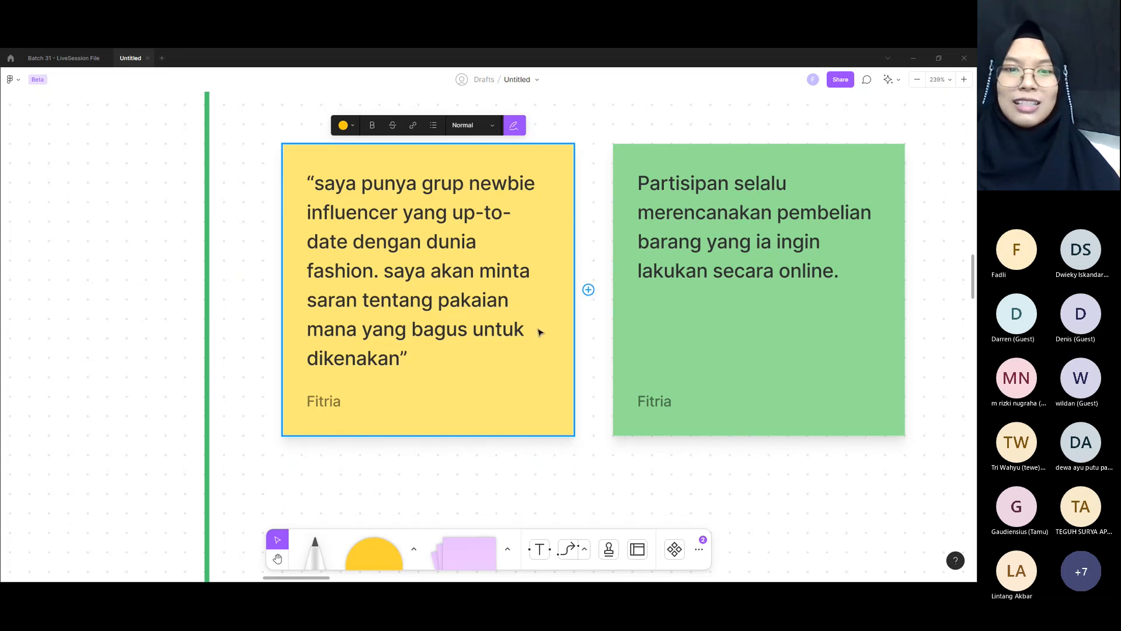
double_click(457, 351)
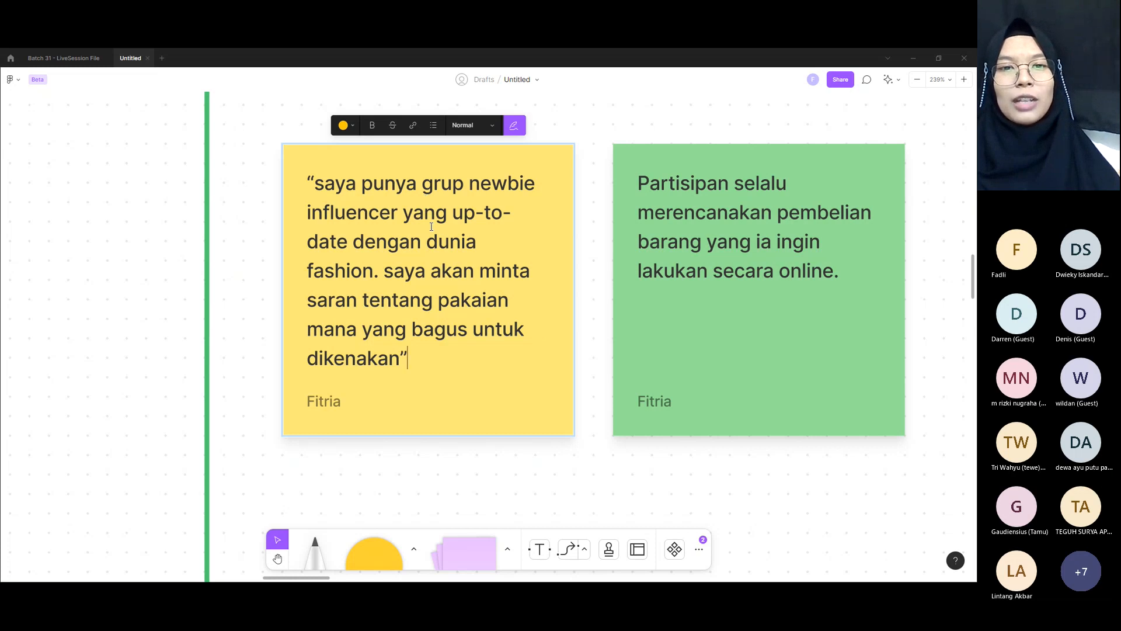
Step: Add the text "Alasan Pembelian" inside the first green box, centred above the yellow and green notes
scroll(608, 269, "up", 2)
left_click(596, 236)
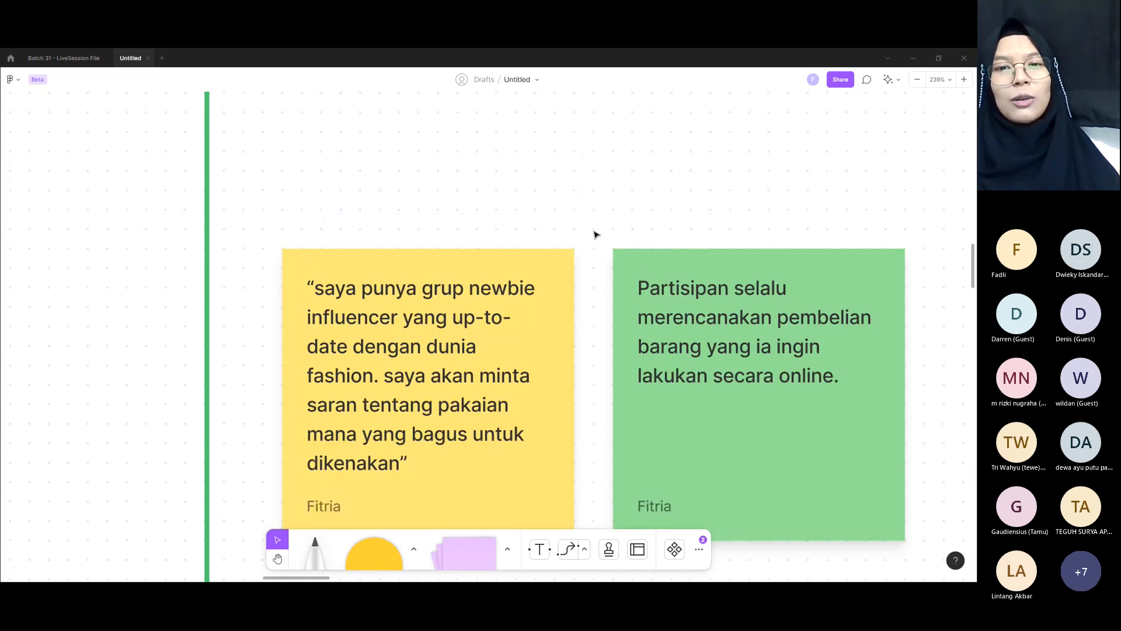
scroll(596, 235, "up", 2)
key("t")
left_click(576, 225)
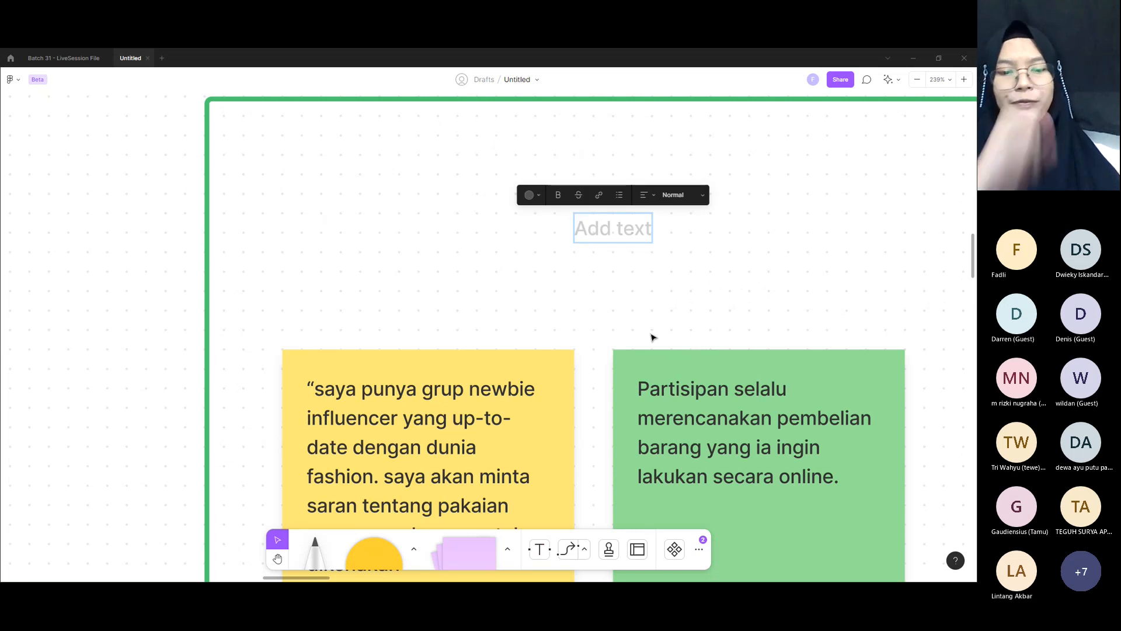
type("A")
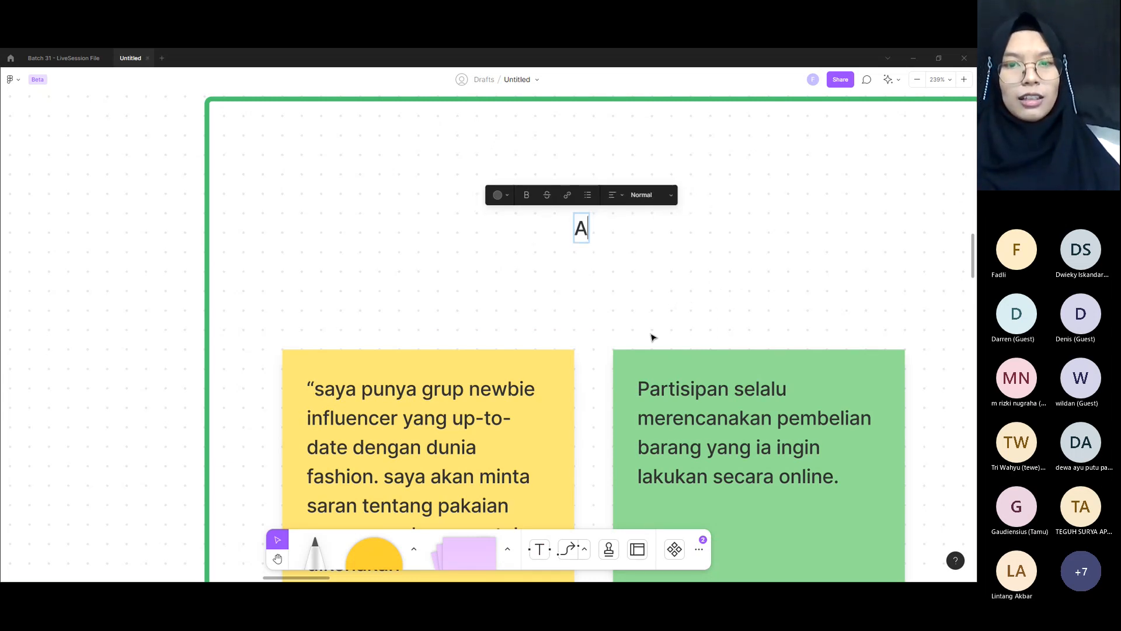
type("lasan Pembelian")
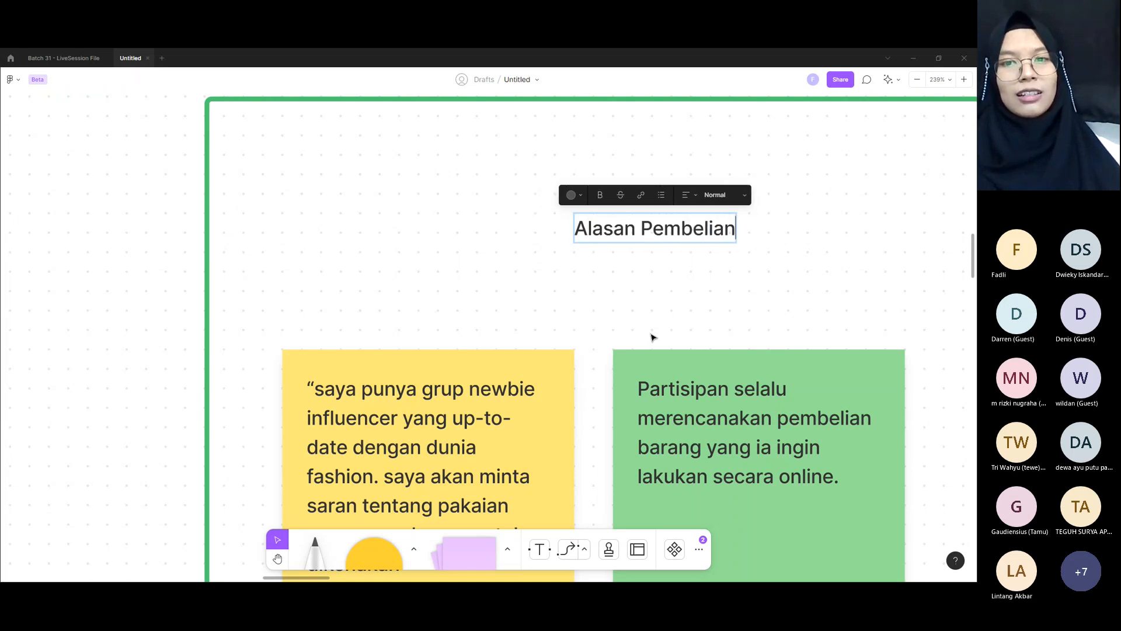
key("Escape")
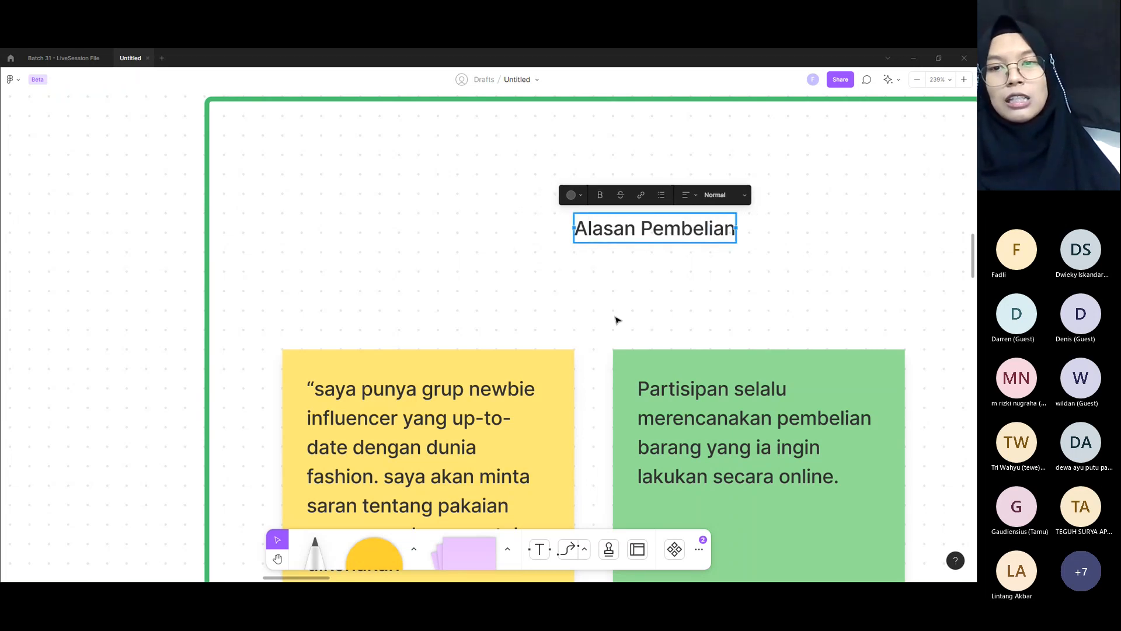
left_click_drag(647, 241, 589, 258)
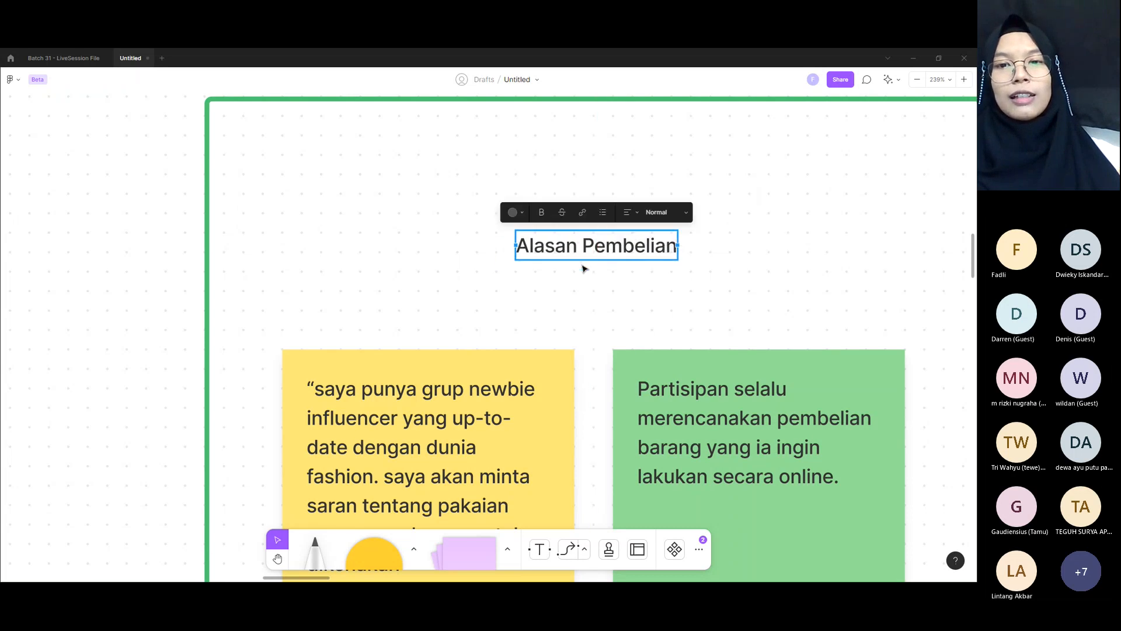
Step: Try the Title text size on the "Alasan Pembelian" label
left_click(589, 257)
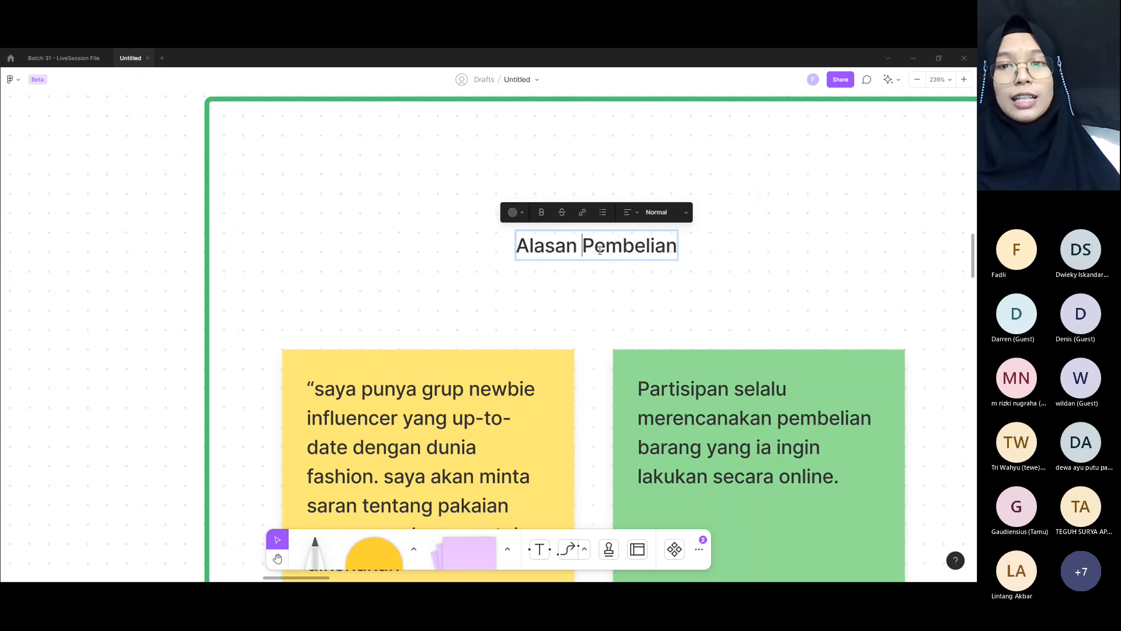
left_click(666, 212)
left_click(662, 263)
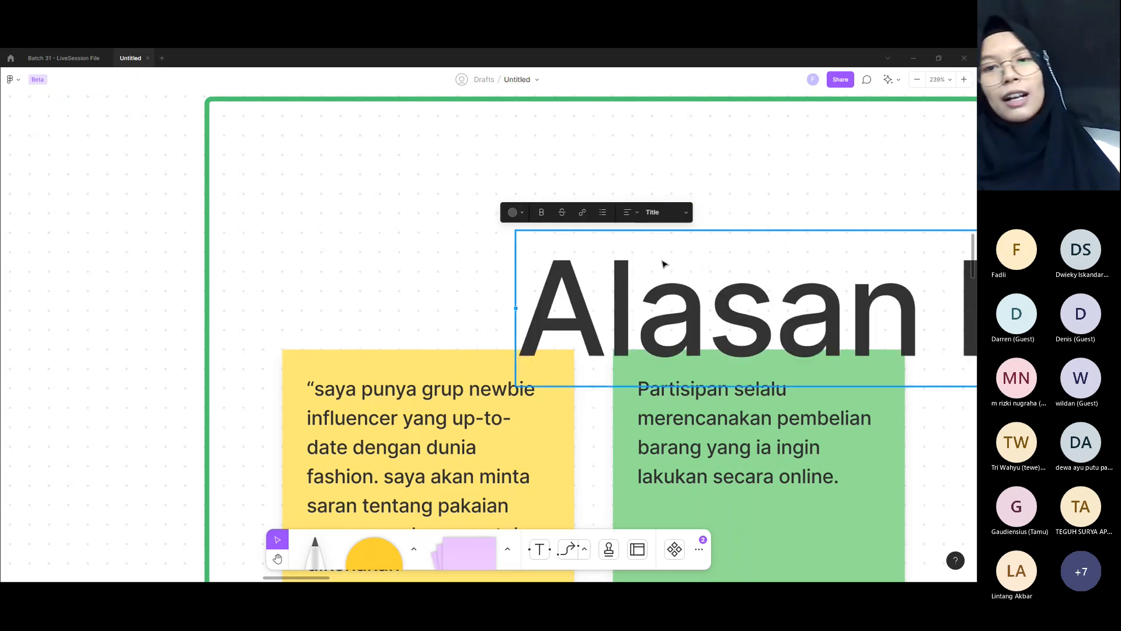
Step: Set the "Alasan Pembelian" label's text size to Heading
left_click(666, 211)
left_click(744, 316)
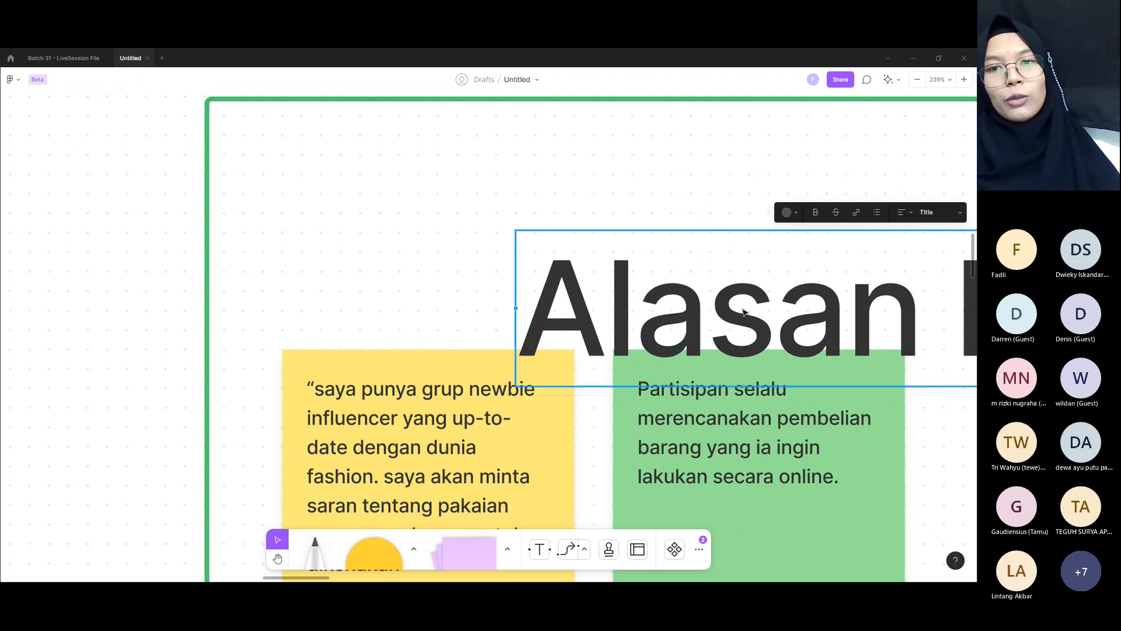
scroll(745, 316, "down", 5)
left_click(920, 244)
left_click(938, 227)
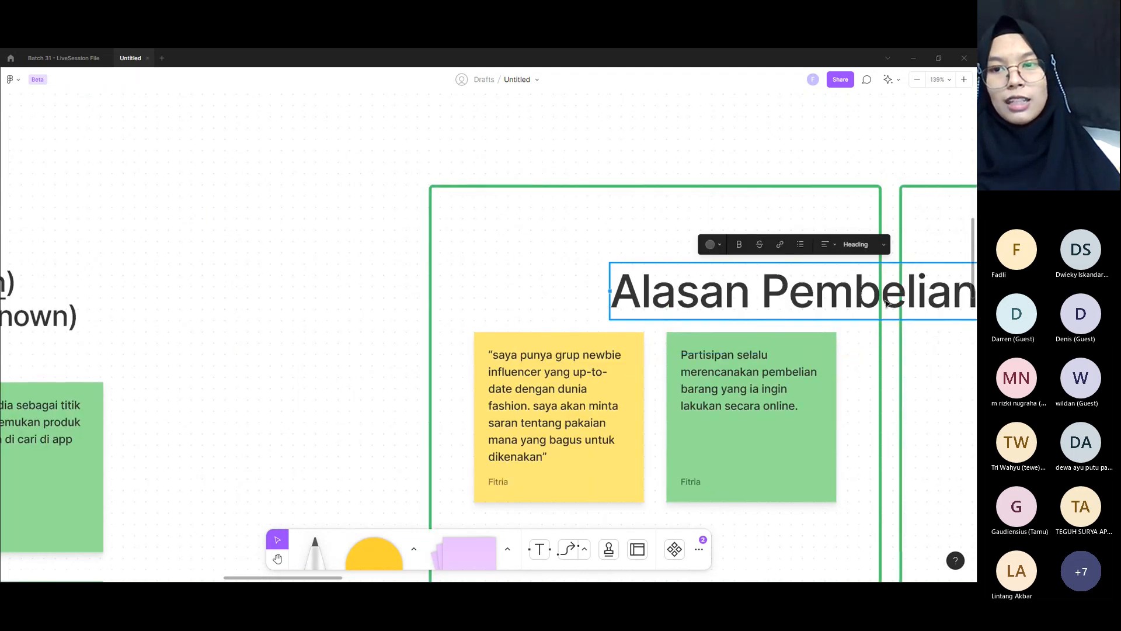
Step: Set the "Alasan Pembelian" label's text size to Subheading and centre the label above the two notes in the first green box
left_click(863, 244)
left_click(853, 226)
left_click_drag(771, 277, 700, 272)
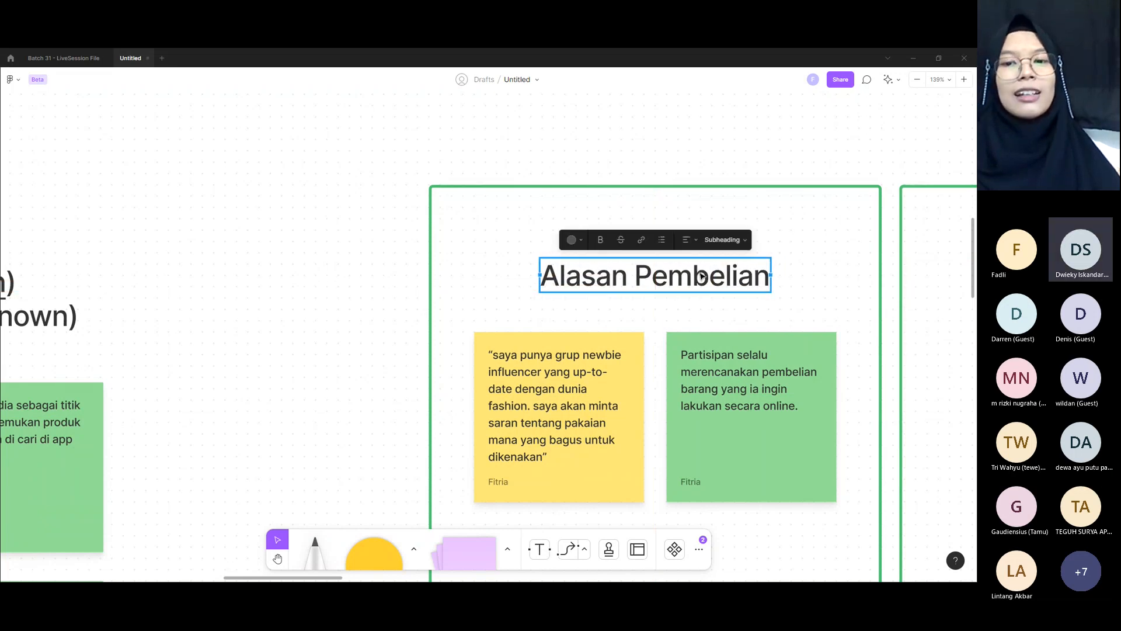
Step: Compare the "Alasan Pembelian" label with the contents of the yellow and green notes beneath it
scroll(605, 378, "right", 3)
scroll(605, 378, "up", 2)
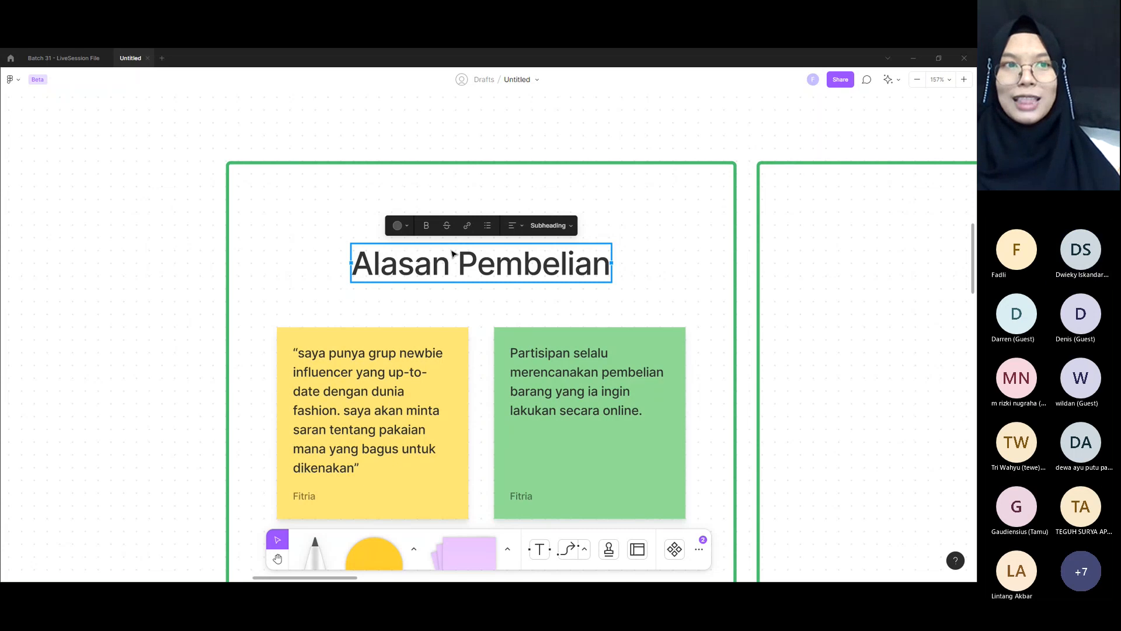
left_click(366, 396)
left_click(529, 390)
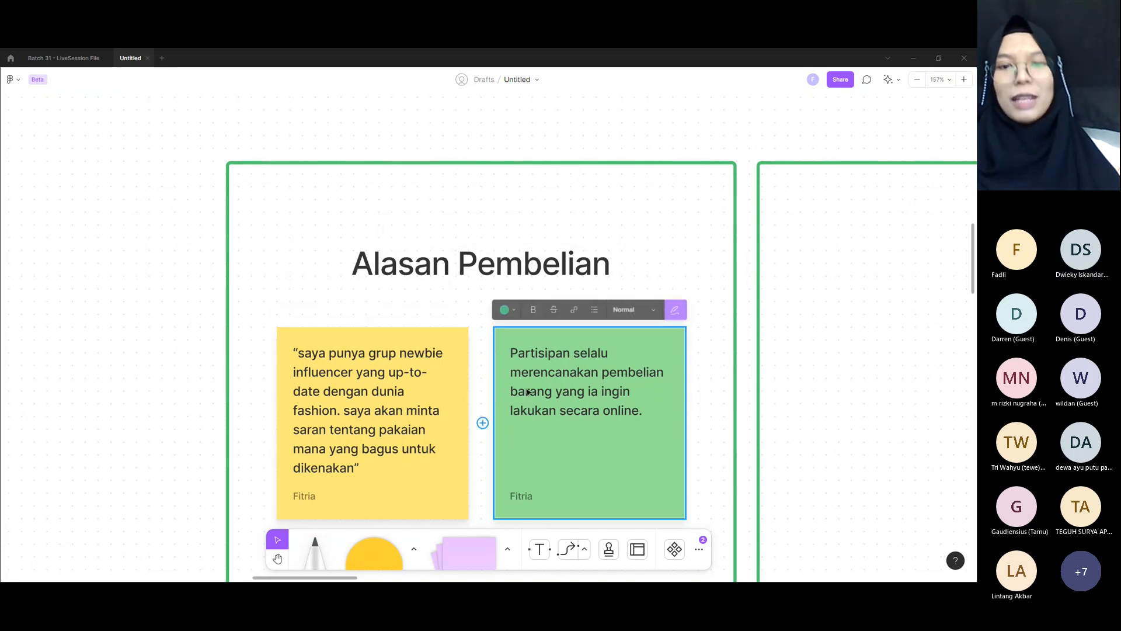
left_click(587, 276)
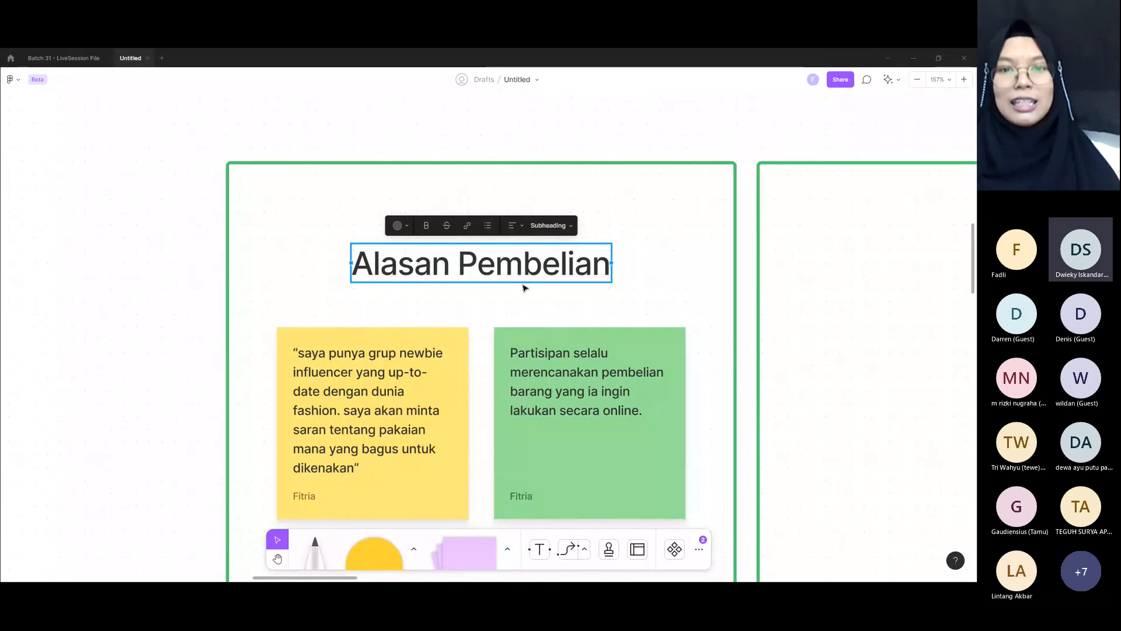
double_click(476, 280)
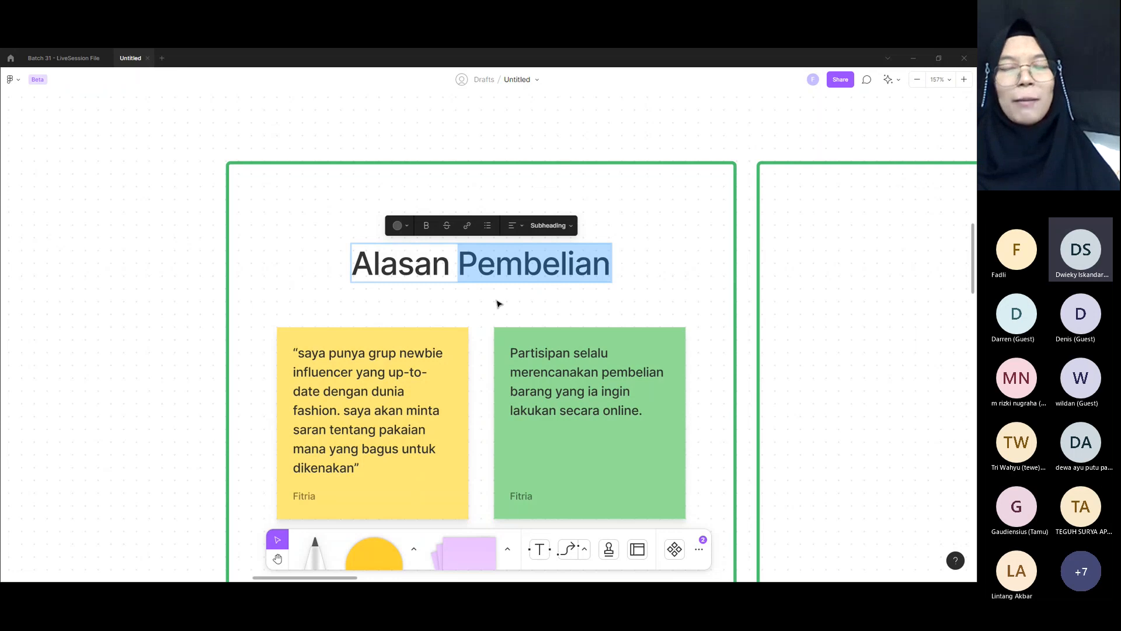
key("Escape")
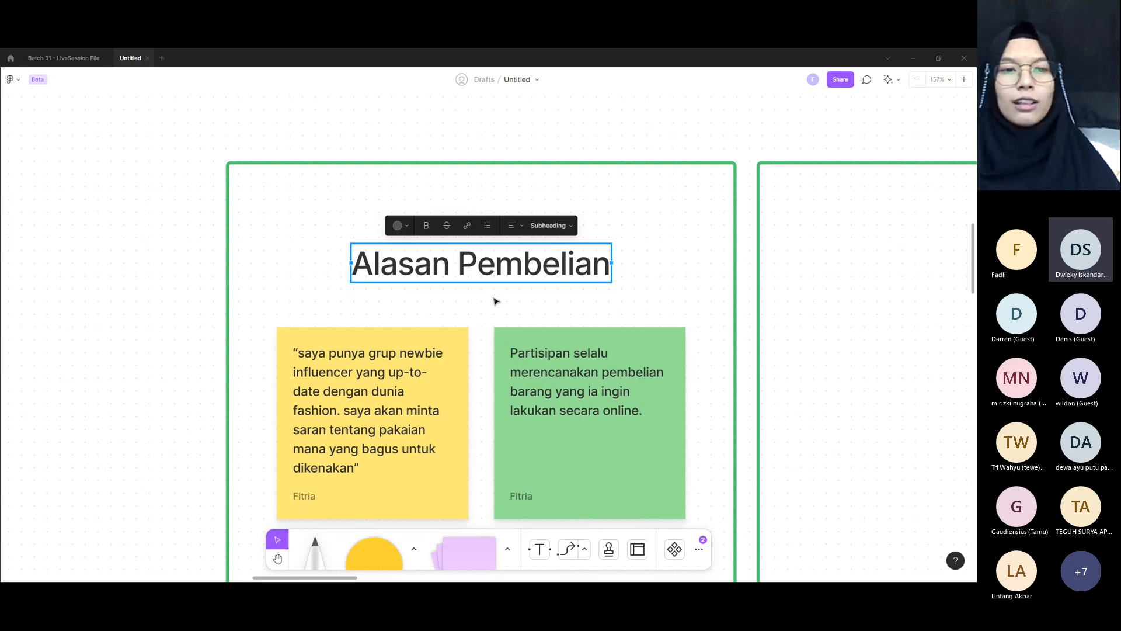
left_click(430, 357)
left_click(551, 355)
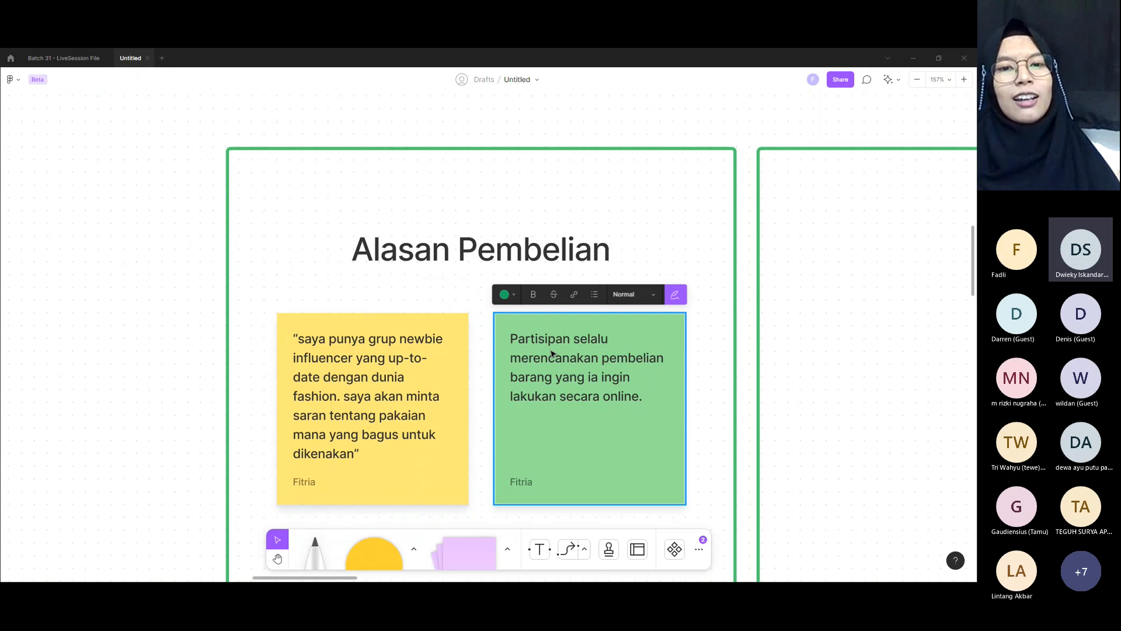
Step: Try "Trigger" and "Motivasi" as replacement wording for the first green box's label, clearing each attempt
left_click(426, 252)
double_click(431, 269)
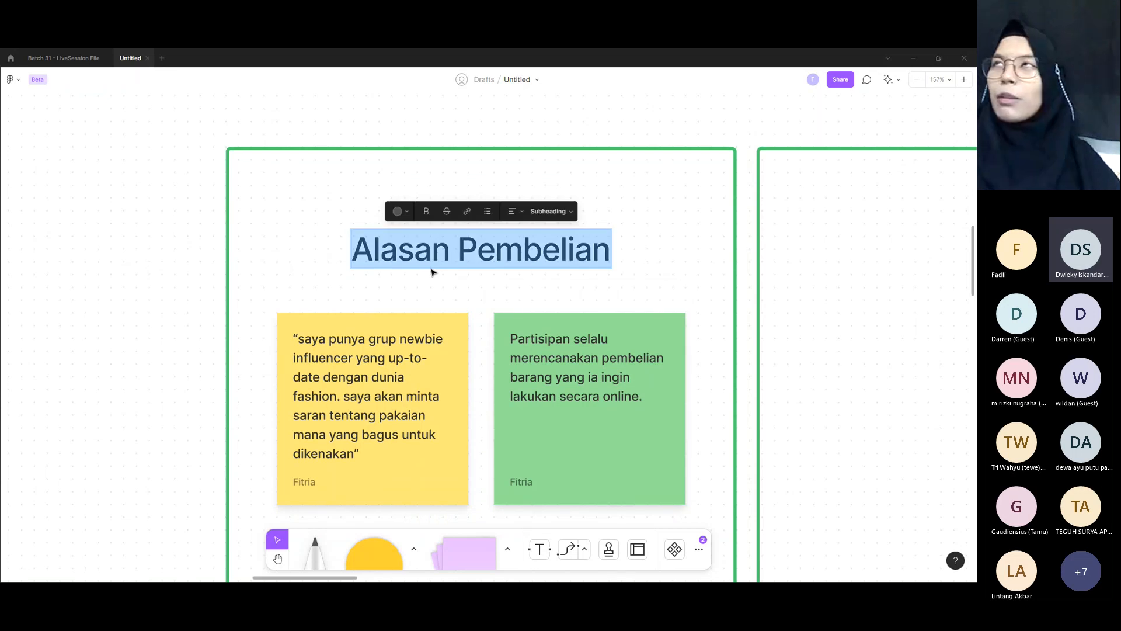
type("Trigger")
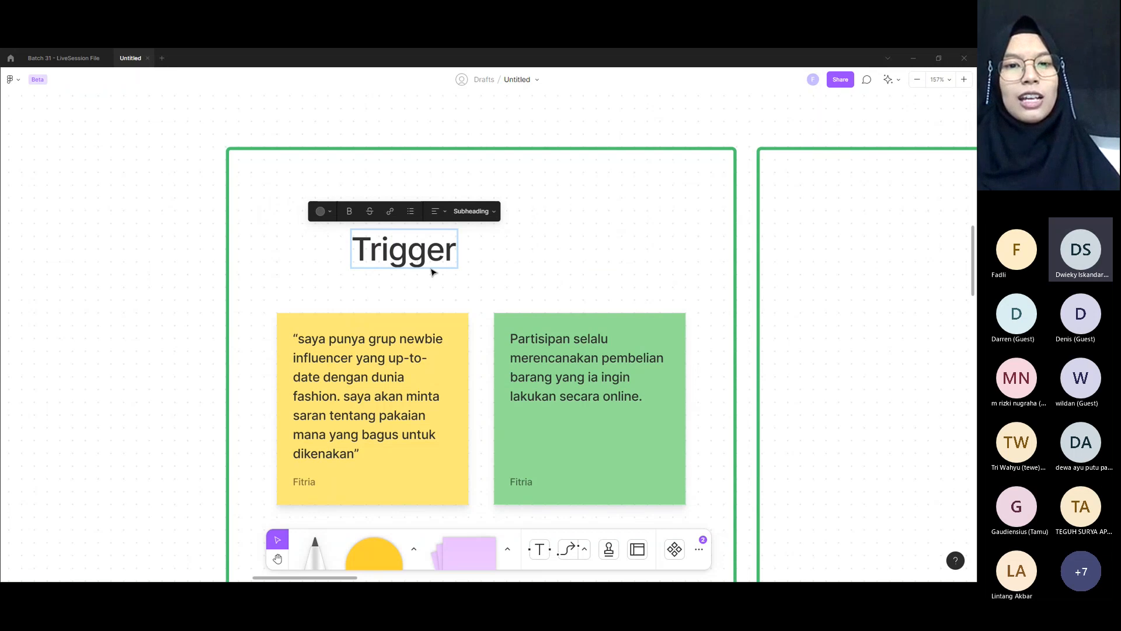
key("ctrl+BackSpace")
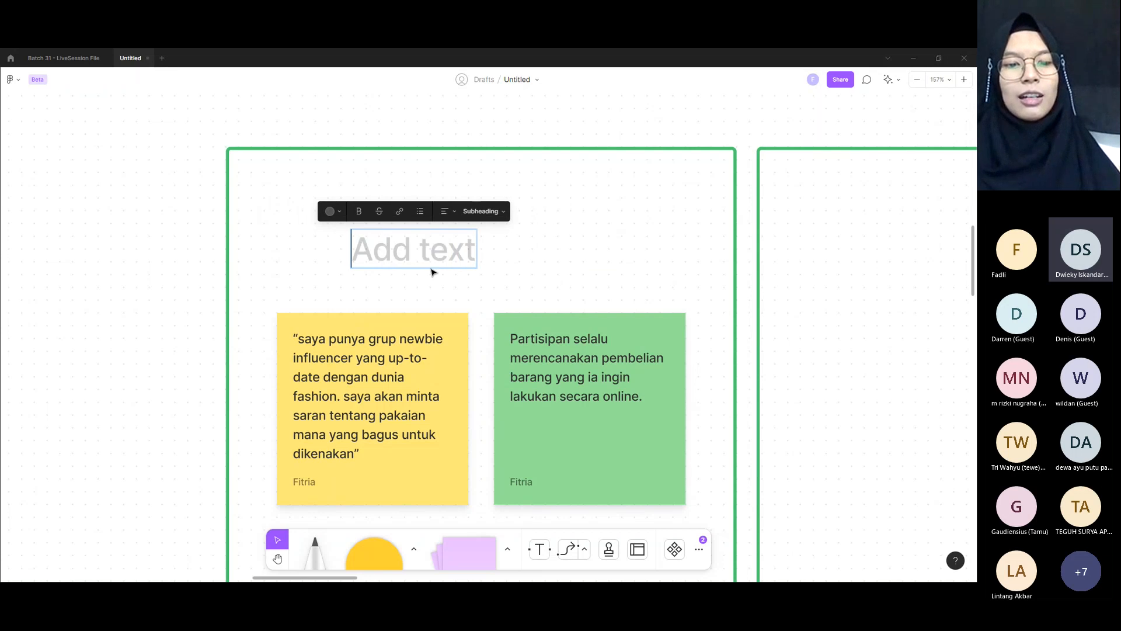
type("Motivasi")
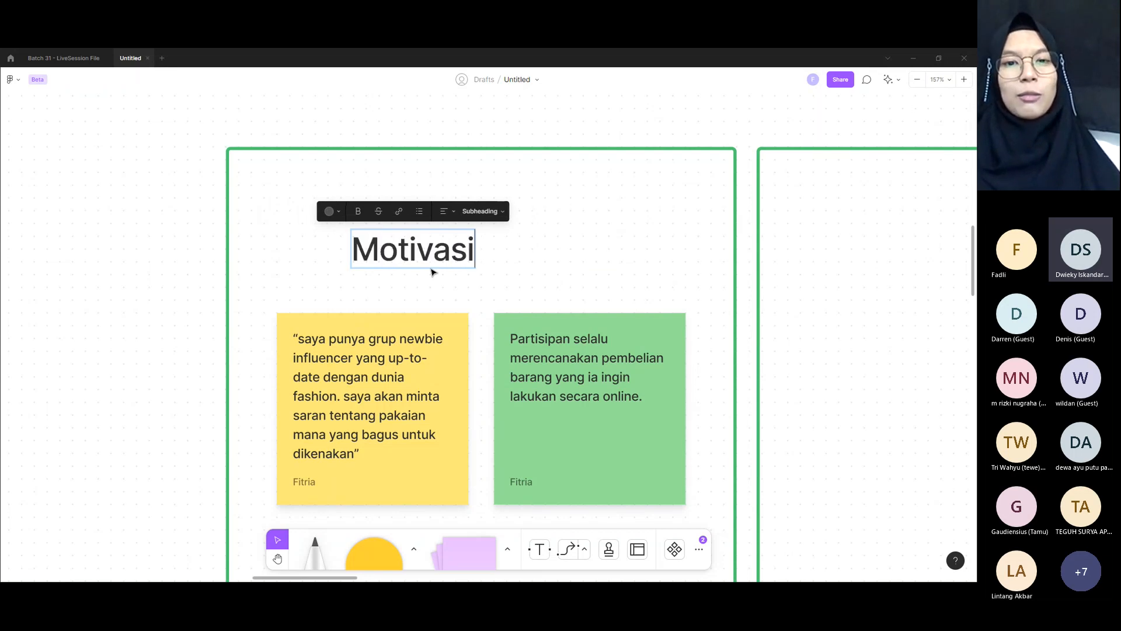
key("ctrl+a")
key("BackSpace")
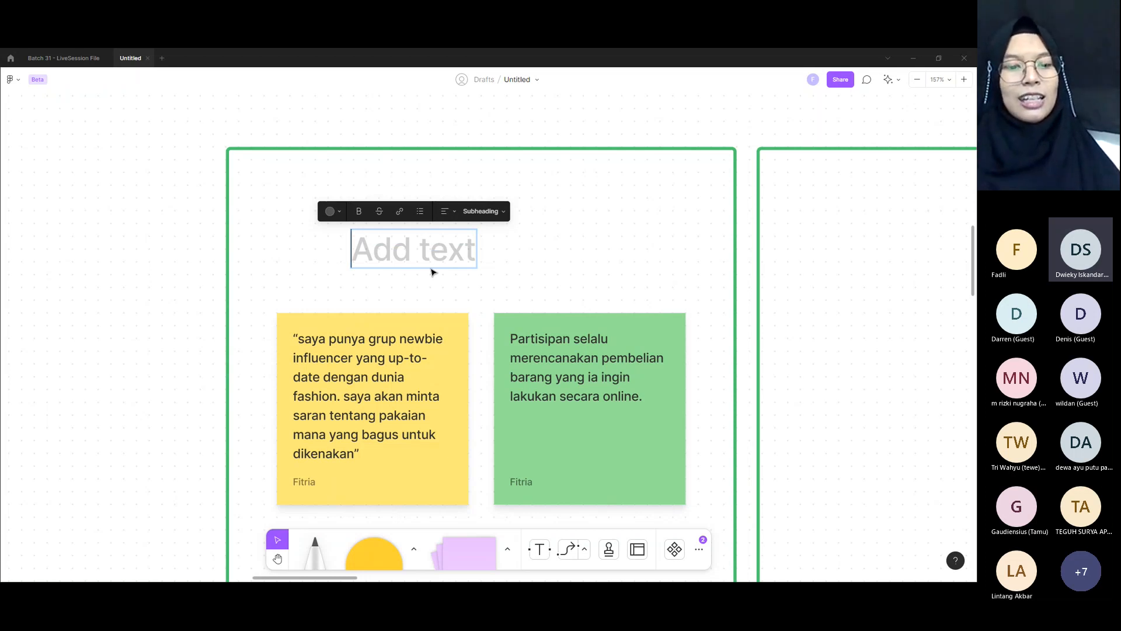
Step: Label the first green box "Dorongan Pembelian" and centre the text above its two notes
type("Dorongan P")
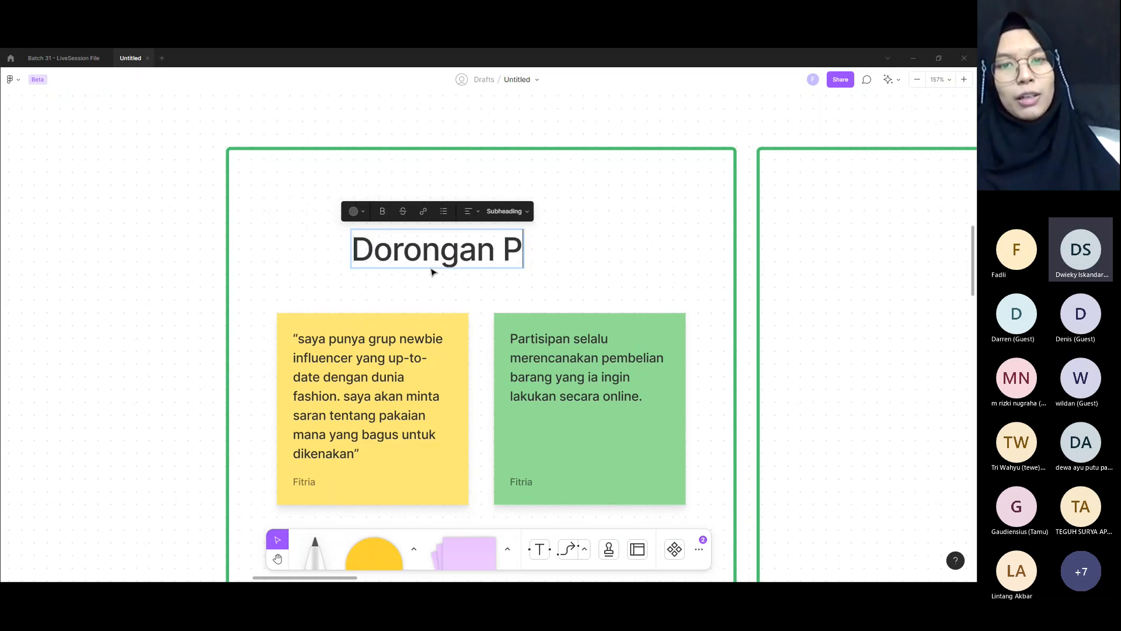
type("embelian")
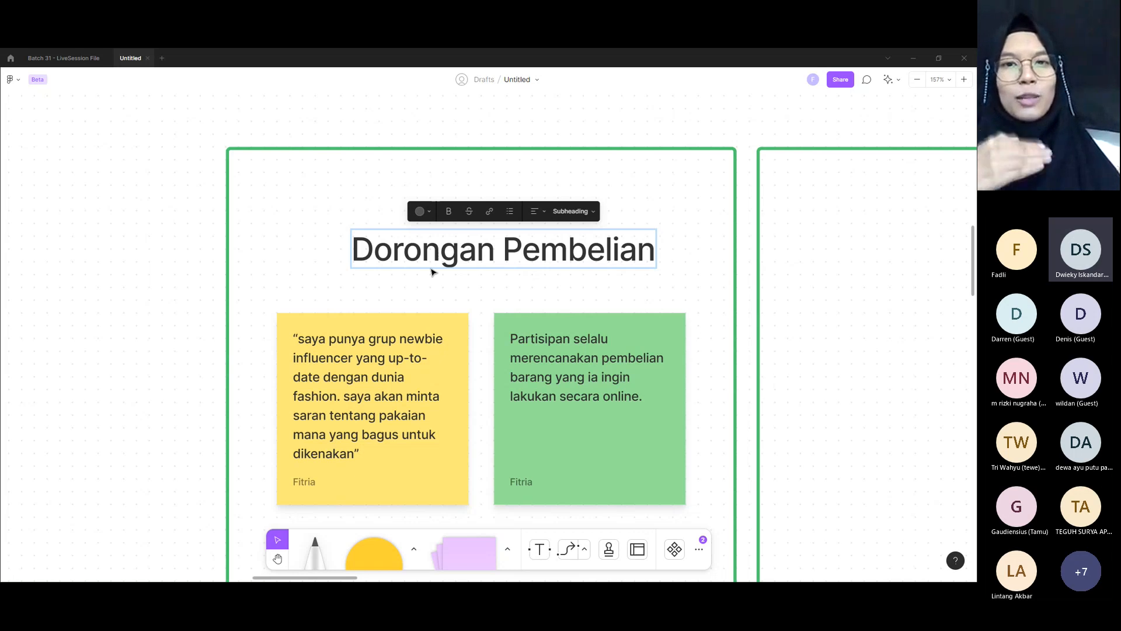
key("Escape")
left_click_drag(490, 258, 469, 270)
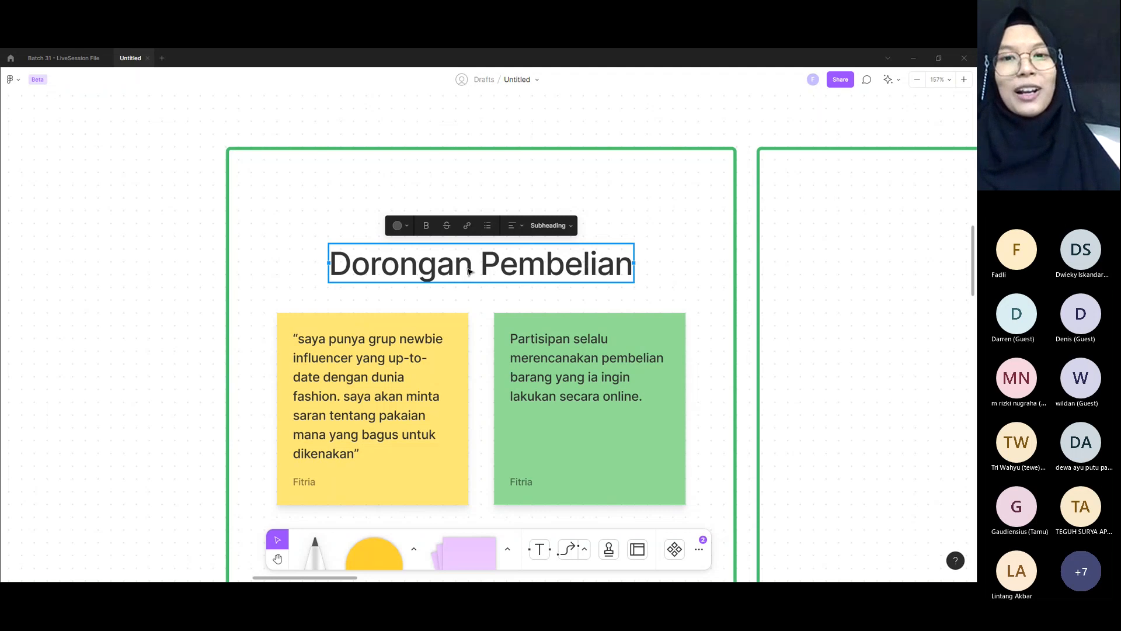
double_click(469, 270)
key("Escape")
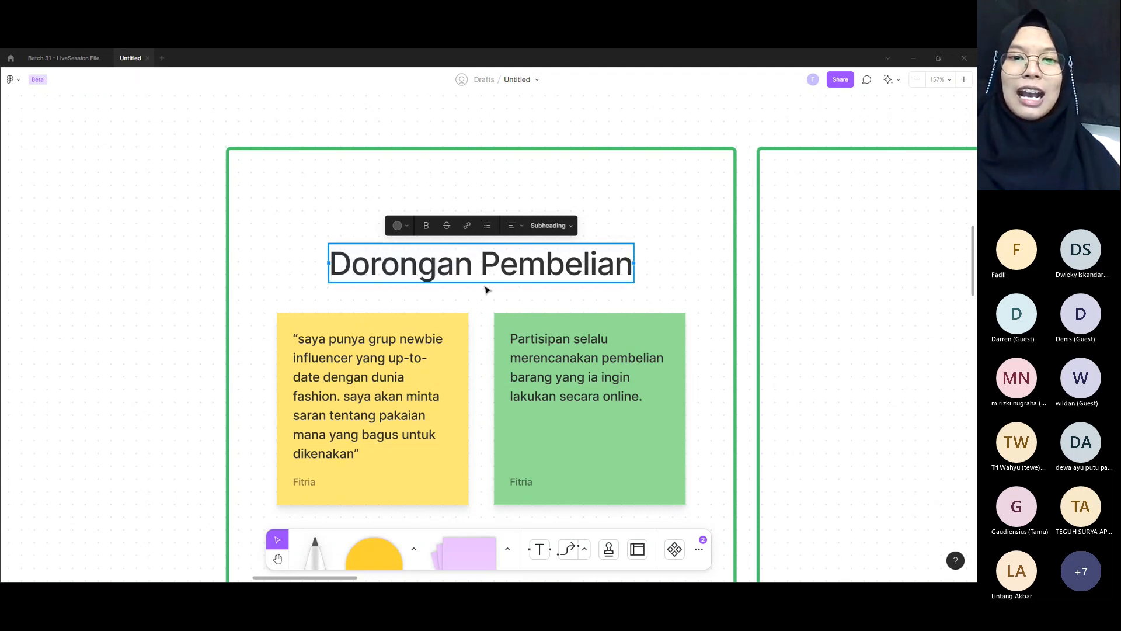
left_click(484, 290)
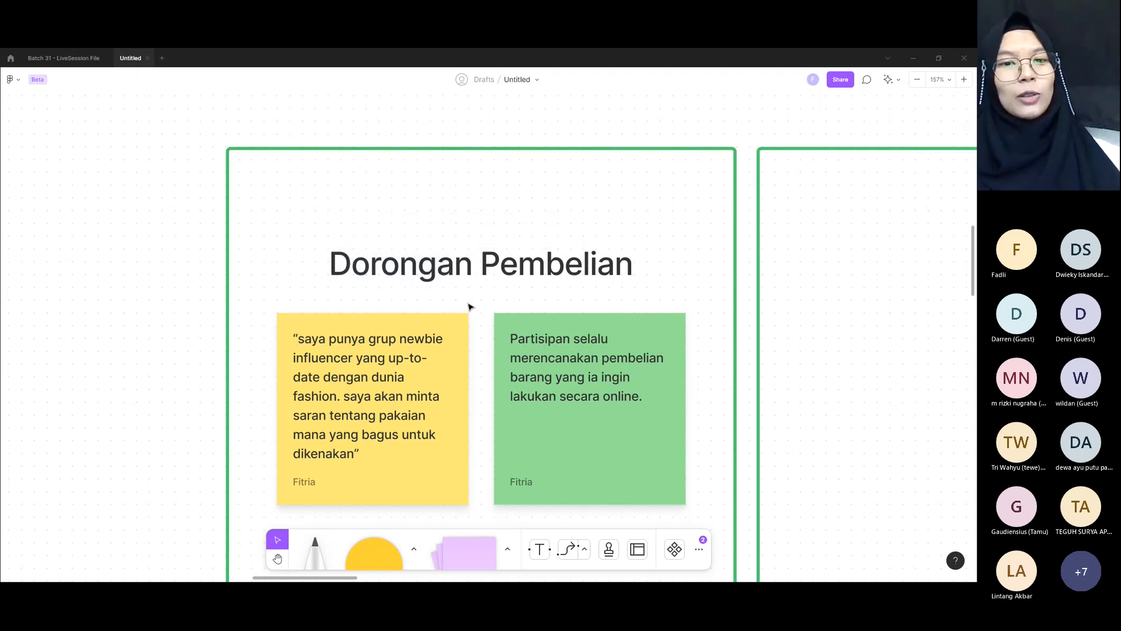
left_click(478, 269)
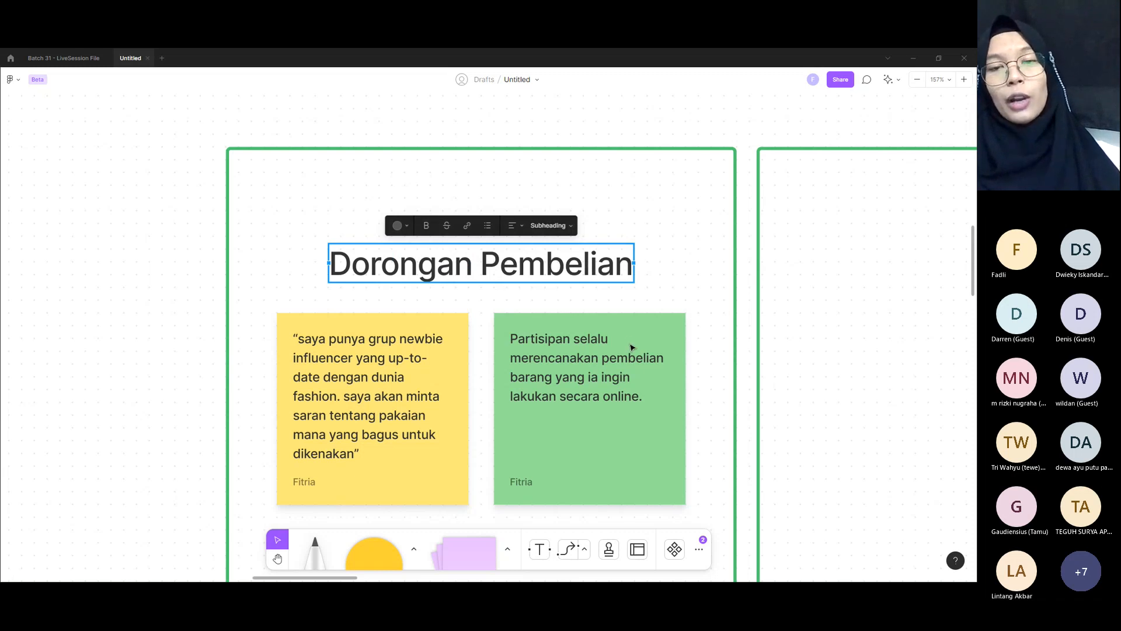
Step: Move the yellow note about browsing products on public transport into the second green box, near its left edge
scroll(616, 309, "down", 5, "ctrl")
scroll(237, 281, "left", 5)
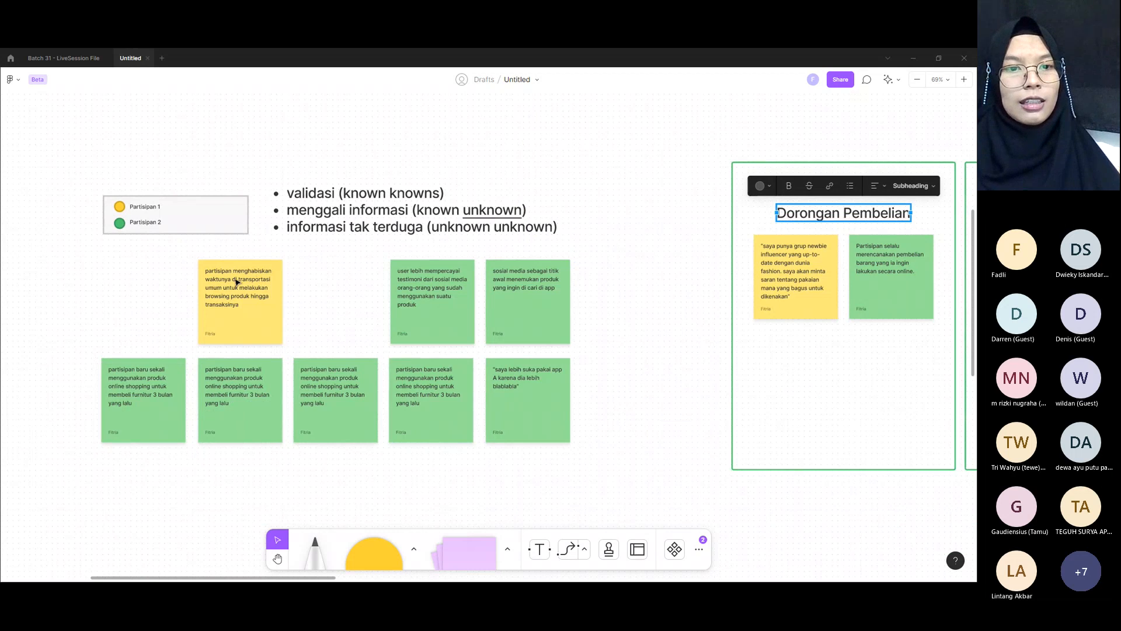
scroll(237, 282, "up", 3, "ctrl")
left_click(238, 282)
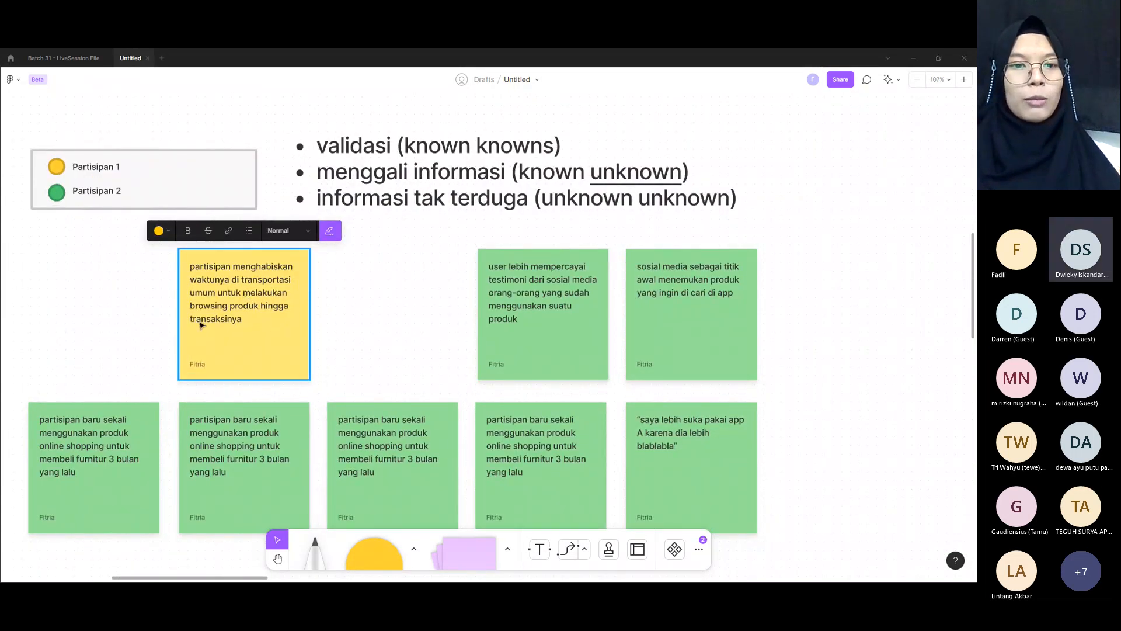
scroll(246, 335, "down", 5, "ctrl")
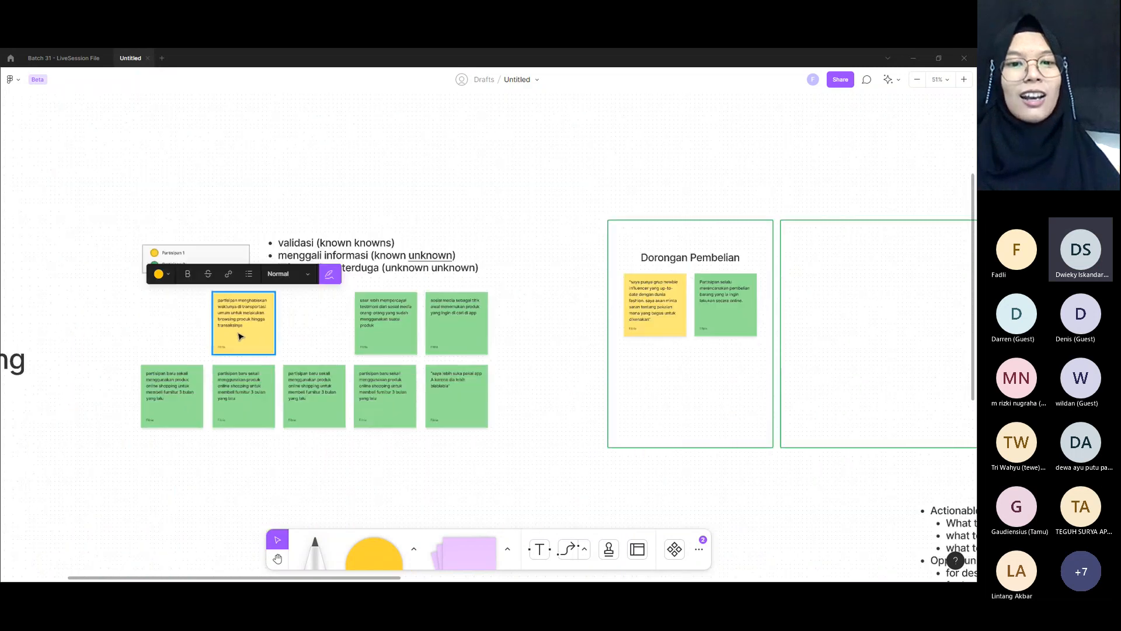
left_click_drag(237, 333, 816, 318)
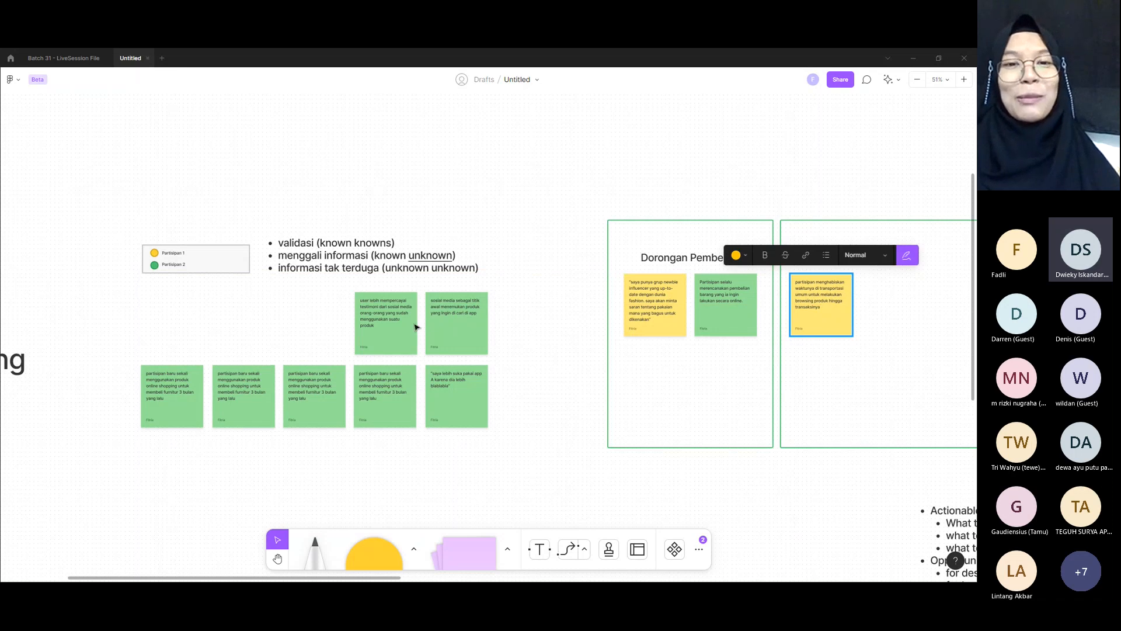
Step: Delete three duplicate "partisipan baru sekali" notes and place the remaining one beside the "saya lebih suka pakai app A" note
scroll(394, 326, "up", 5, "ctrl")
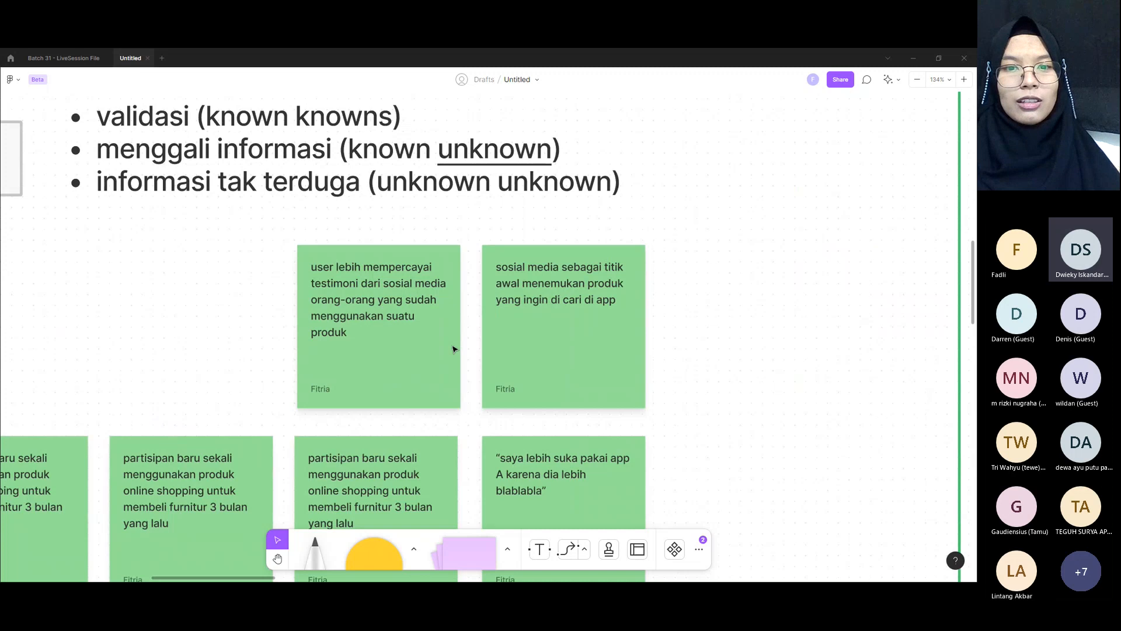
scroll(227, 362, "down", 3)
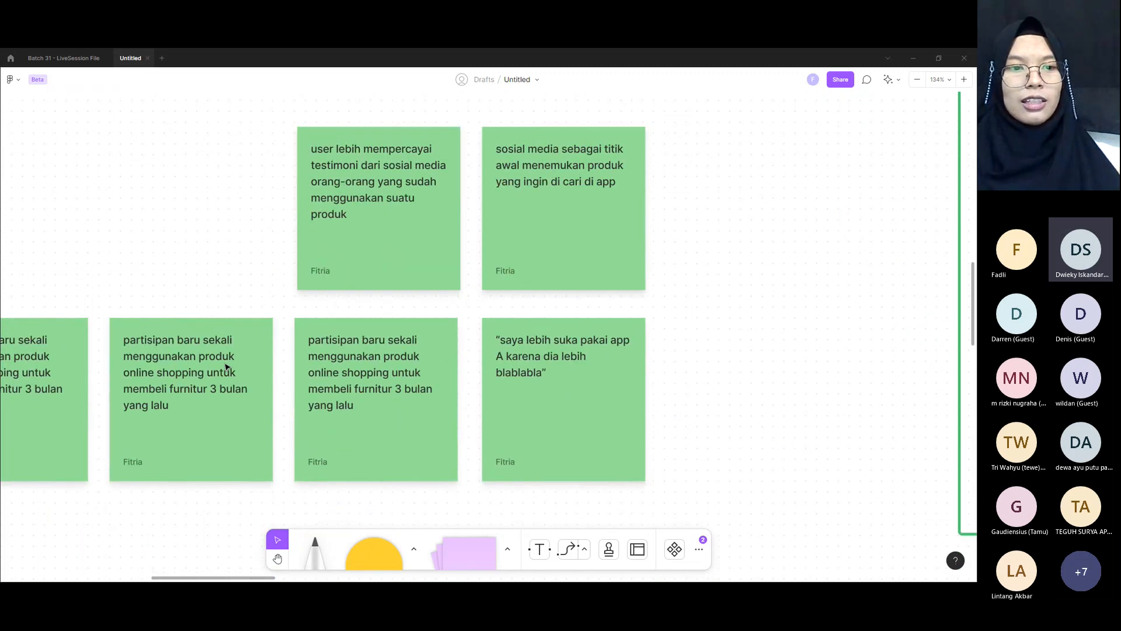
left_click(333, 376)
scroll(333, 376, "left", 3)
left_click(414, 400, "shift")
left_click(242, 392, "shift")
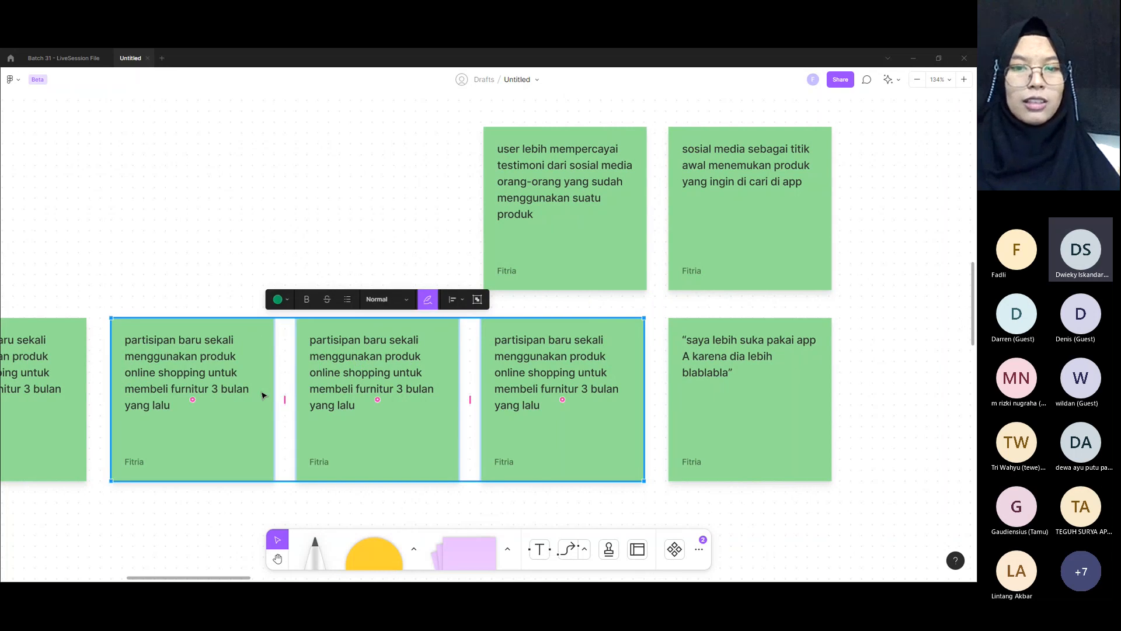
key("Delete")
scroll(267, 373, "down", 3)
left_click_drag(123, 389, 485, 349)
Step: Insert "(Influencer)," after "sosial media" in the green note about trusting testimonials
scroll(502, 339, "up", 3)
scroll(572, 250, "up", 2)
scroll(571, 247, "up", 2)
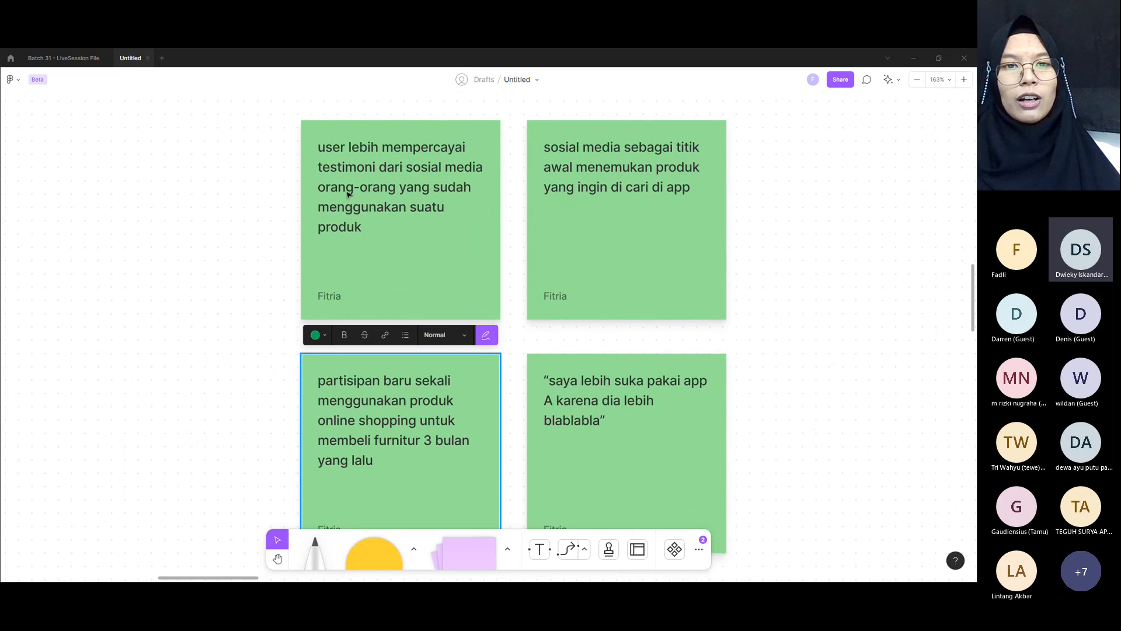
double_click(353, 218)
left_click(376, 223)
type("(influencer")
key("ctrl+BackSpace")
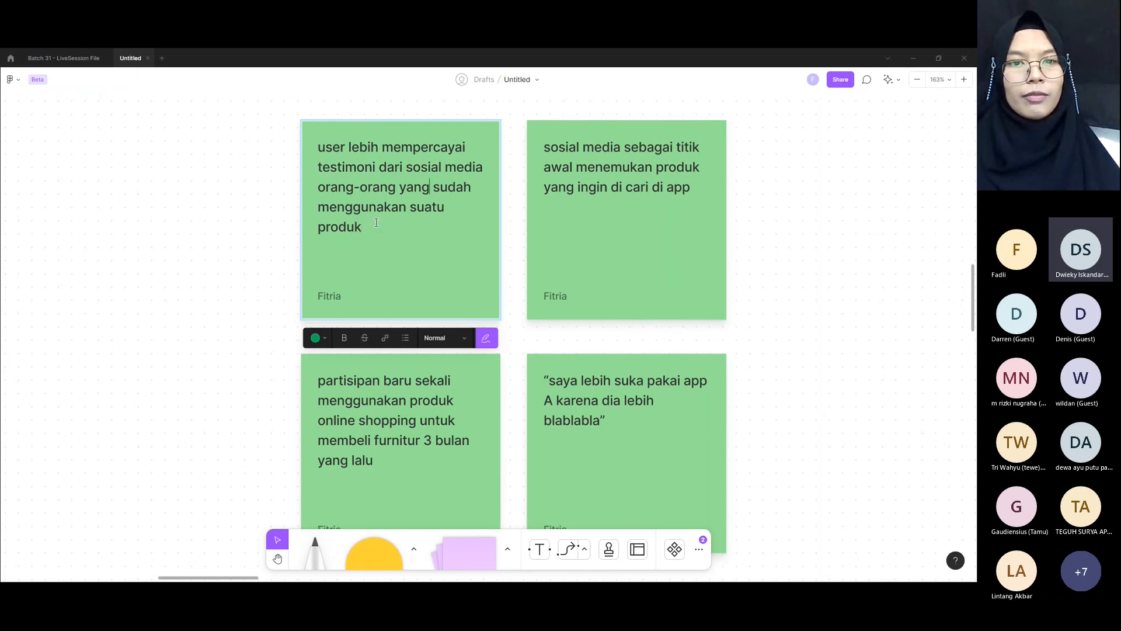
key("End")
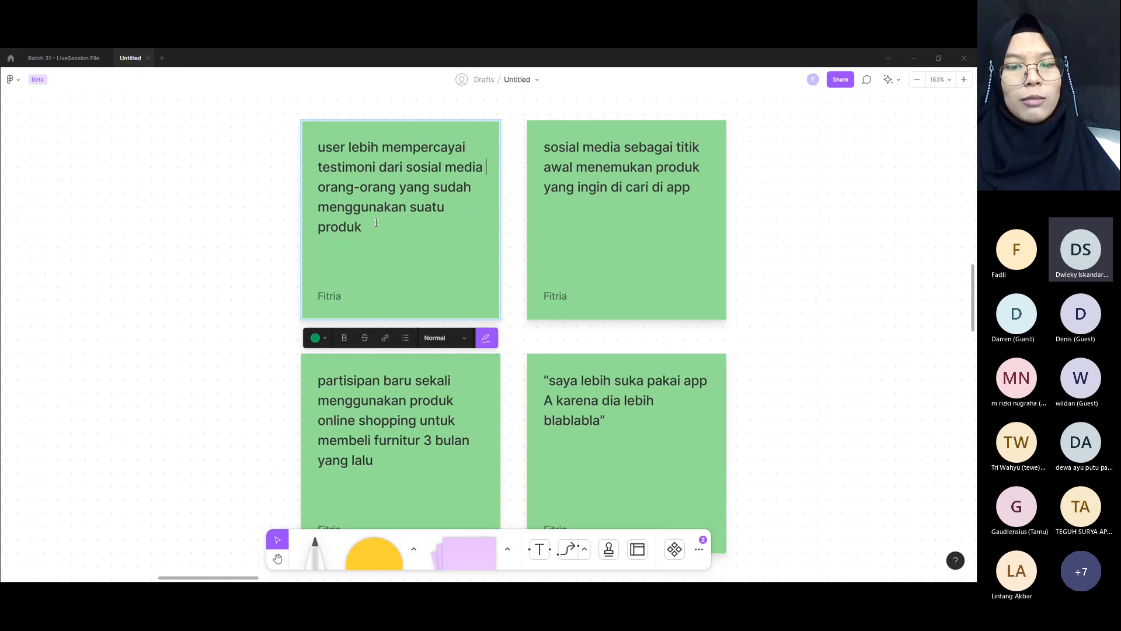
type("(Influen")
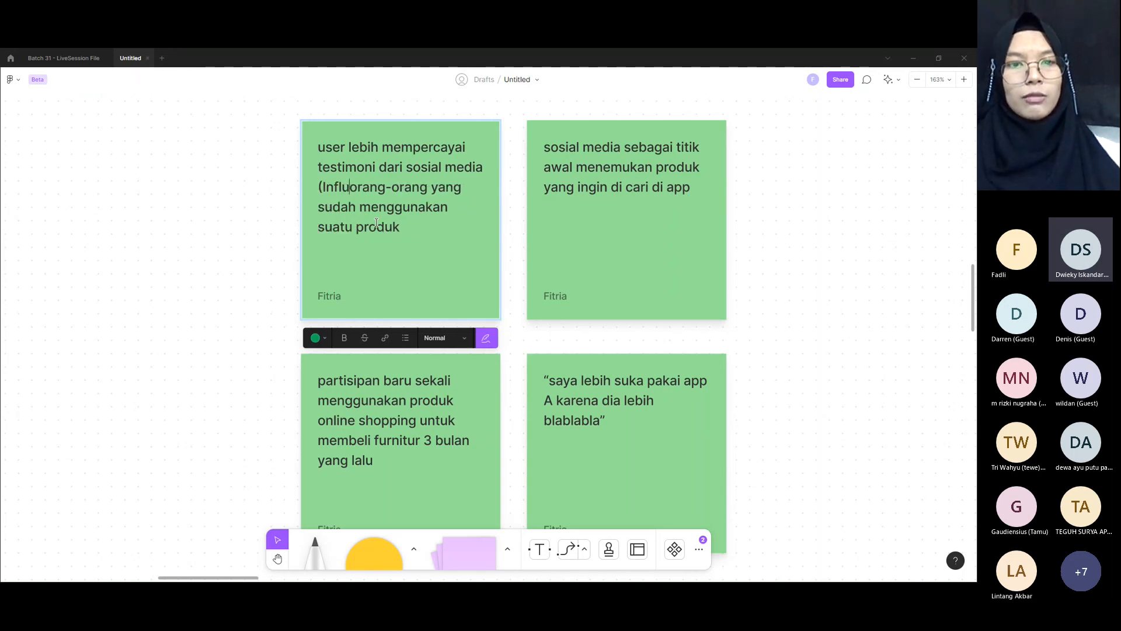
type("cer)")
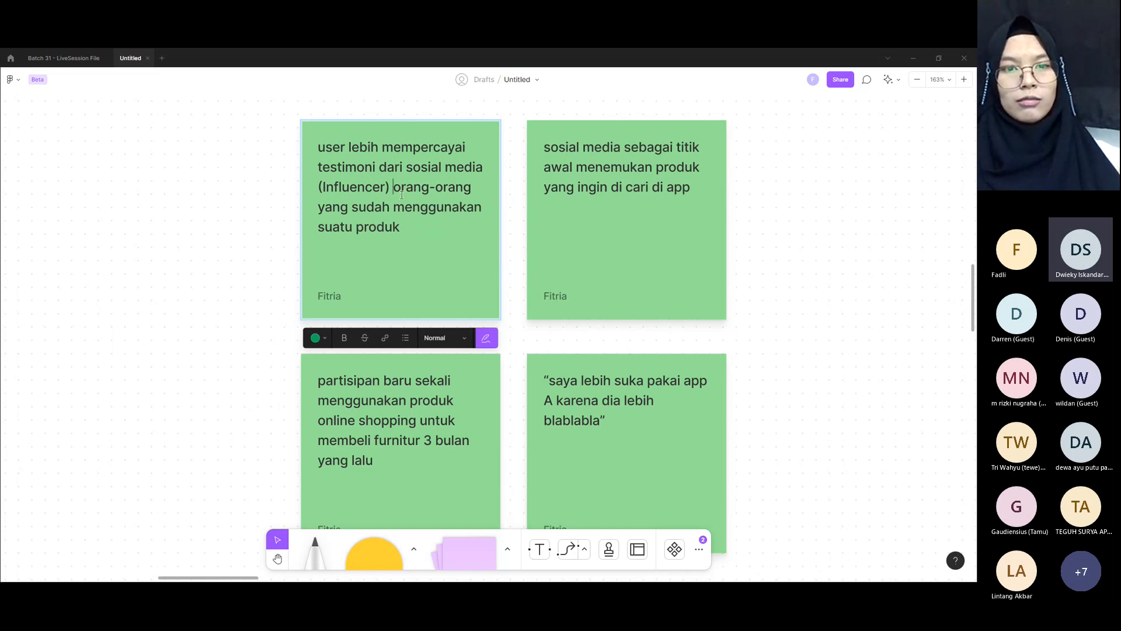
key("BackSpace")
type(",")
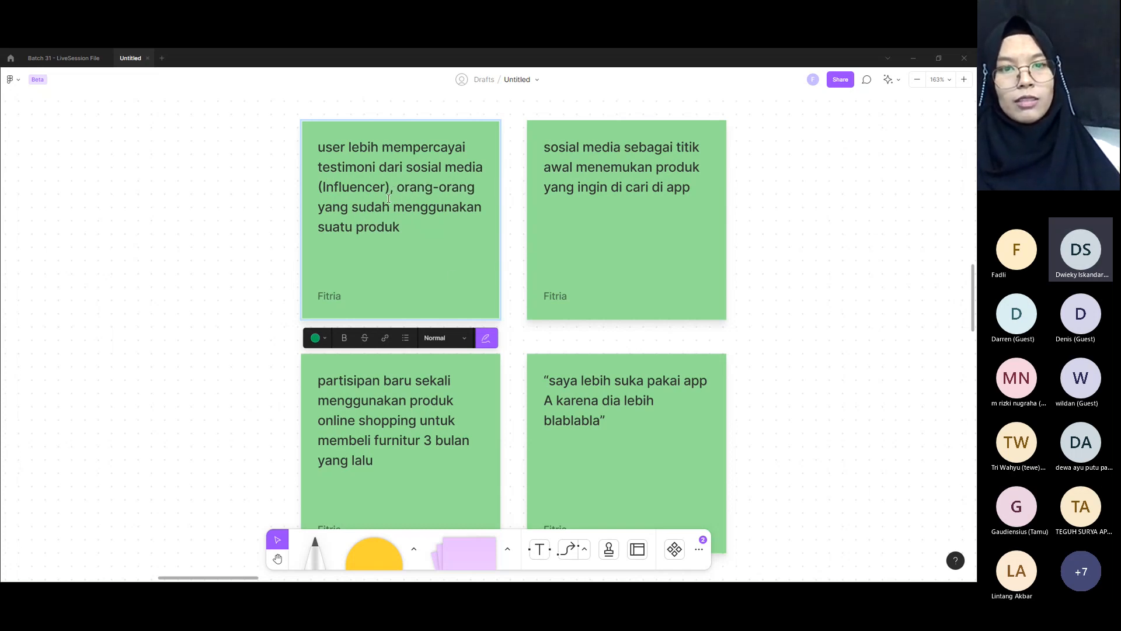
Step: Move the green note about buying furniture online 3 months ago into the second green box, beside its yellow note
left_click(622, 209)
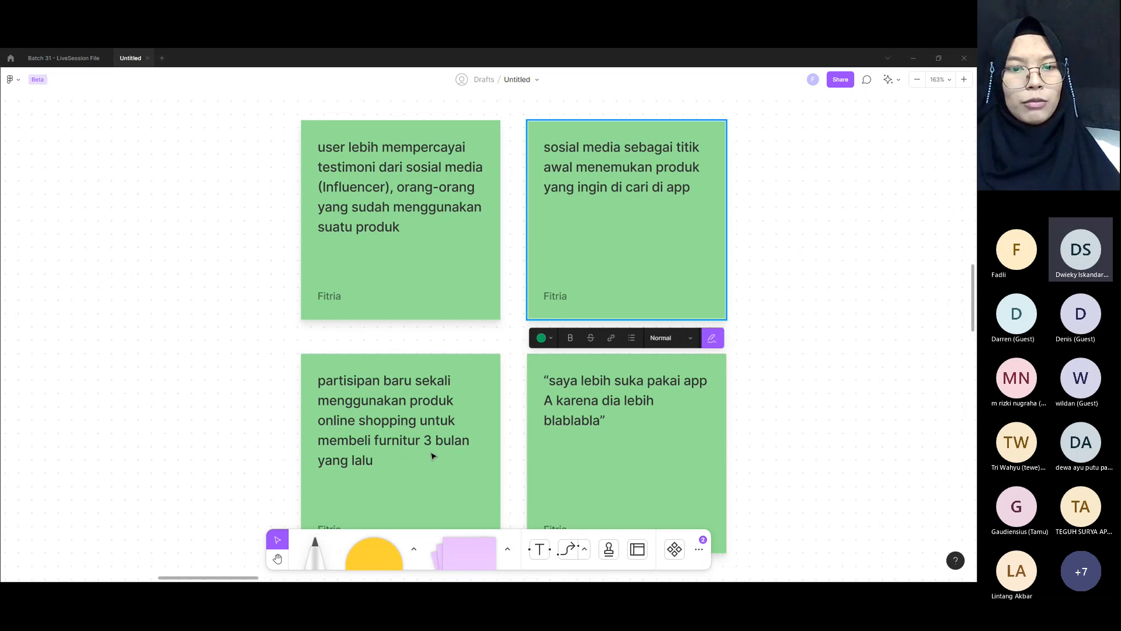
left_click(649, 409)
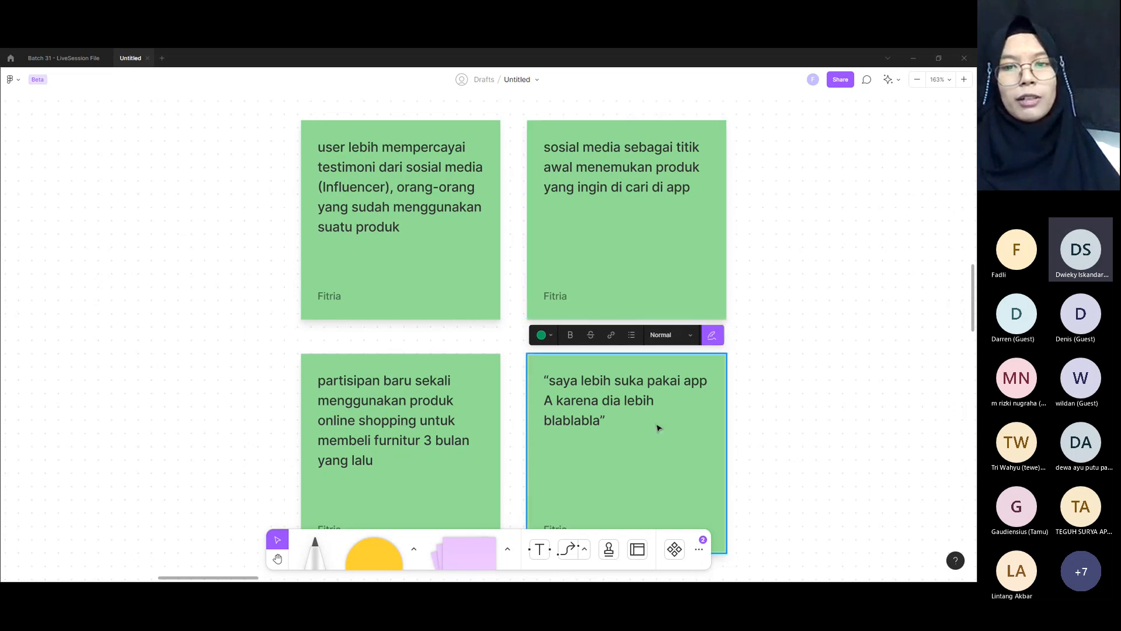
scroll(657, 425, "down", 3)
scroll(657, 425, "down", 3)
scroll(728, 400, "right", 5)
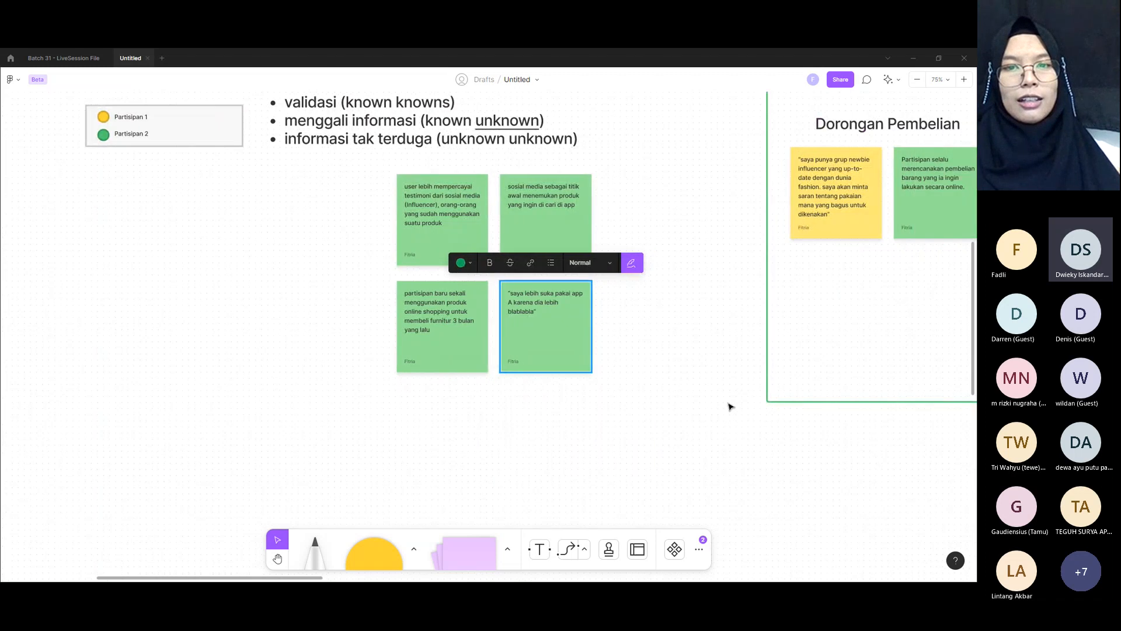
left_click_drag(265, 354, 783, 193)
left_click(660, 193)
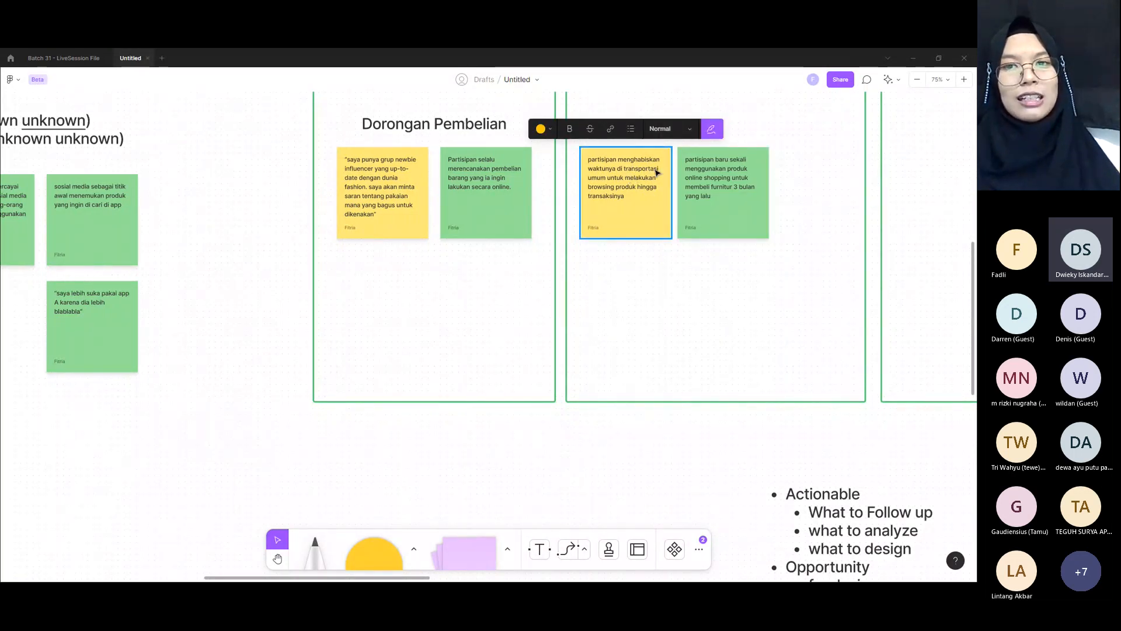
Step: Move the green note about trusting social media testimonials (Influencer) into the third green box, near its left edge
left_click(710, 205)
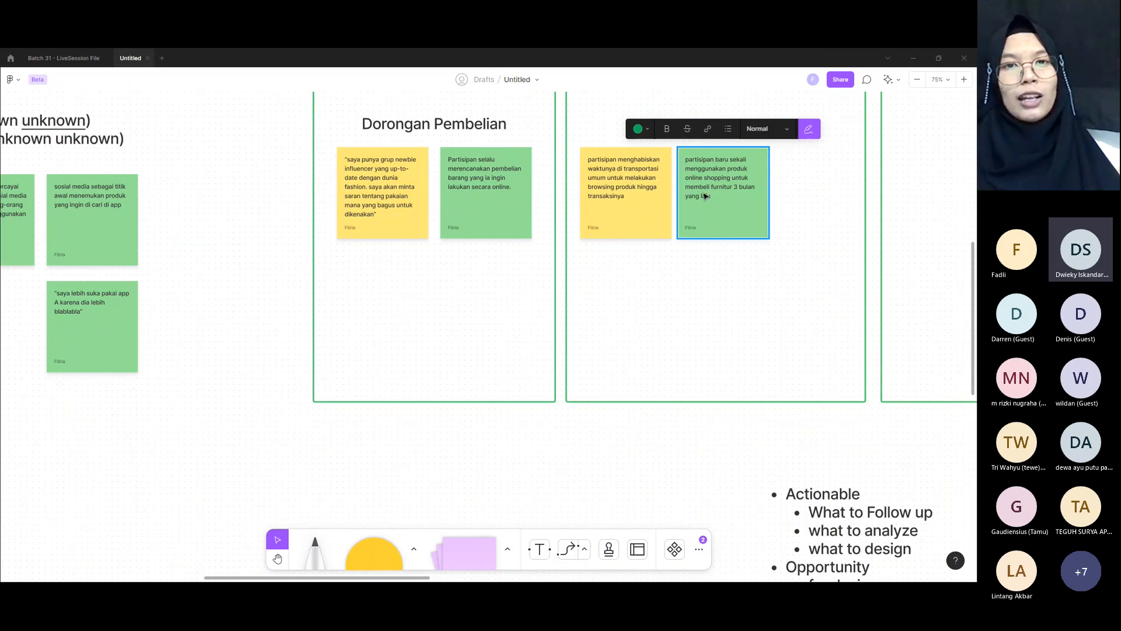
scroll(438, 209, "left", 2)
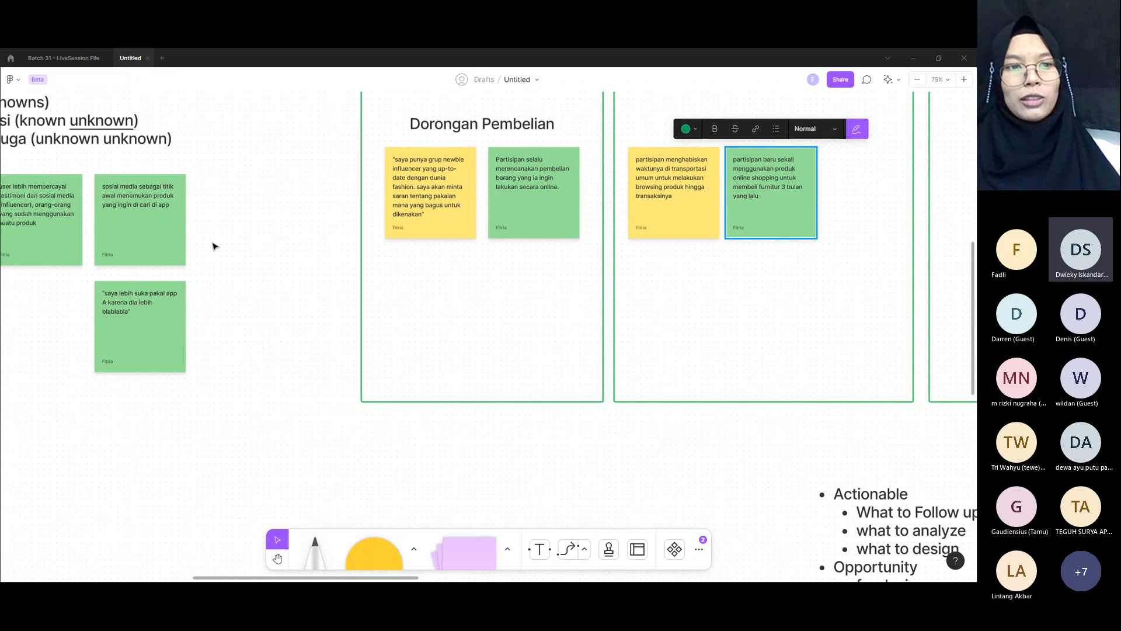
left_click(65, 218)
left_click_drag(65, 218, 265, 308)
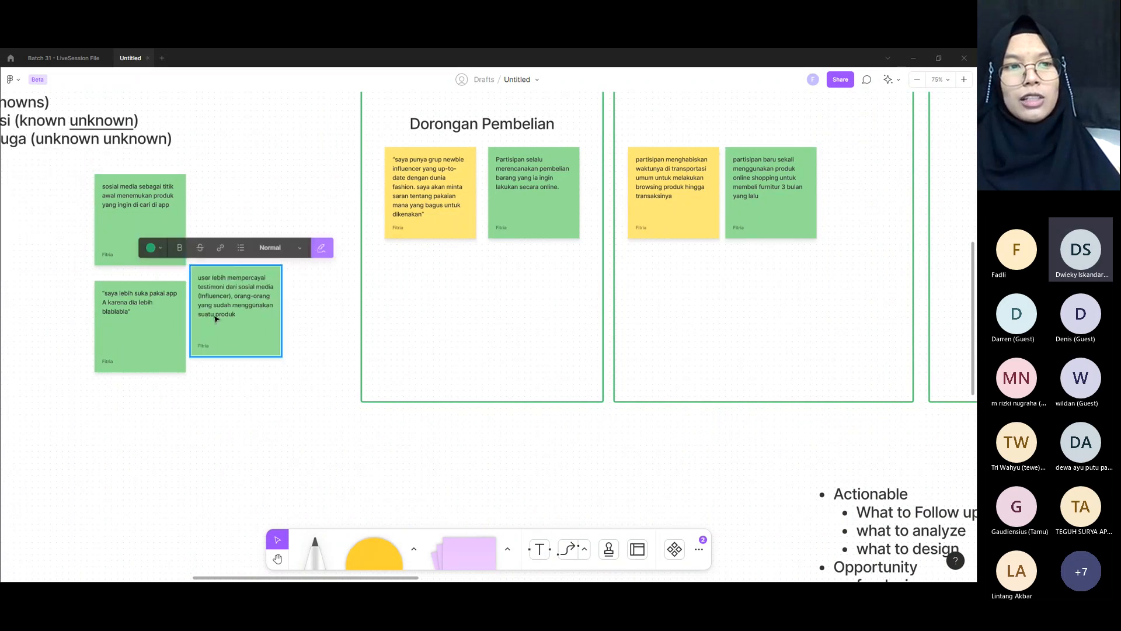
scroll(213, 308, "right", 3)
left_click_drag(134, 302, 874, 183)
Step: Move the green "saya lebih suka pakai app A" note into the fourth green box, beside the empty green note
scroll(205, 300, "left", 2)
left_click(84, 233)
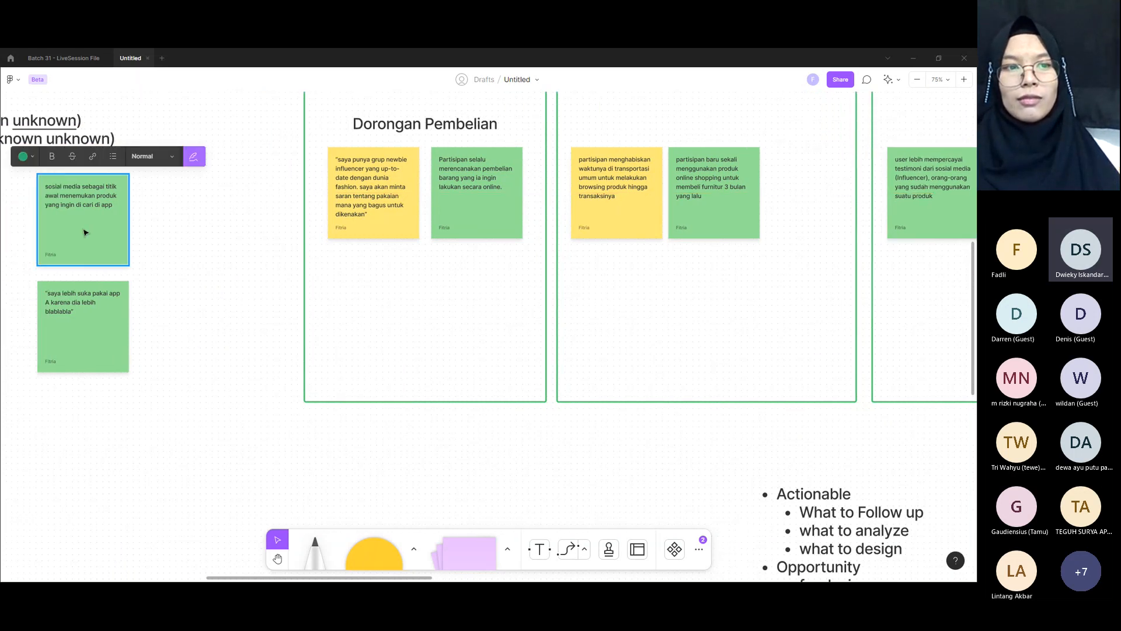
left_click(92, 320)
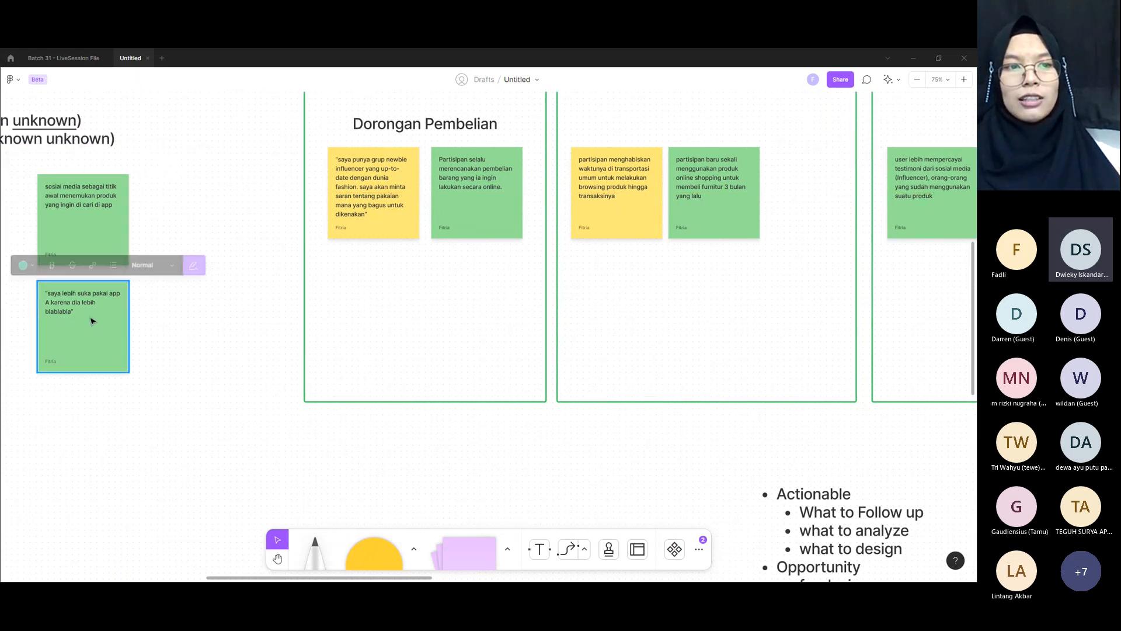
left_click_drag(92, 319, 653, 280)
scroll(107, 318, "down", 3)
scroll(653, 281, "left", 2)
scroll(653, 281, "up", 5)
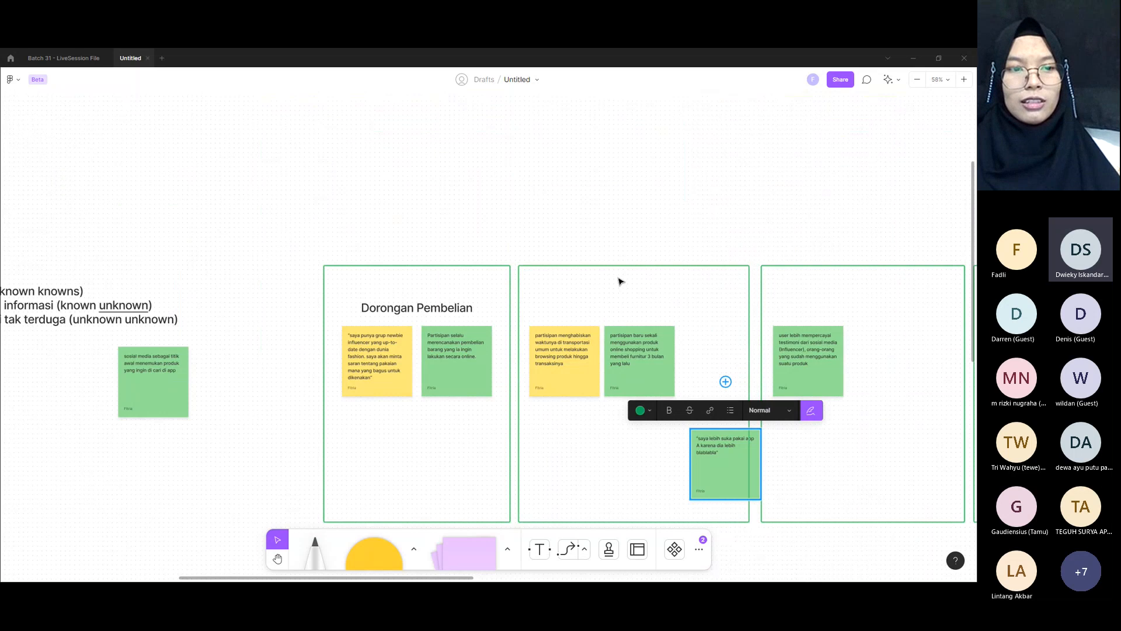
scroll(621, 281, "right", 3)
left_click_drag(512, 477, 816, 395)
Step: Move the green "sosial media sebagai titik awal" note into the second green box, beside the furniture purchase note
scroll(403, 388, "left", 2)
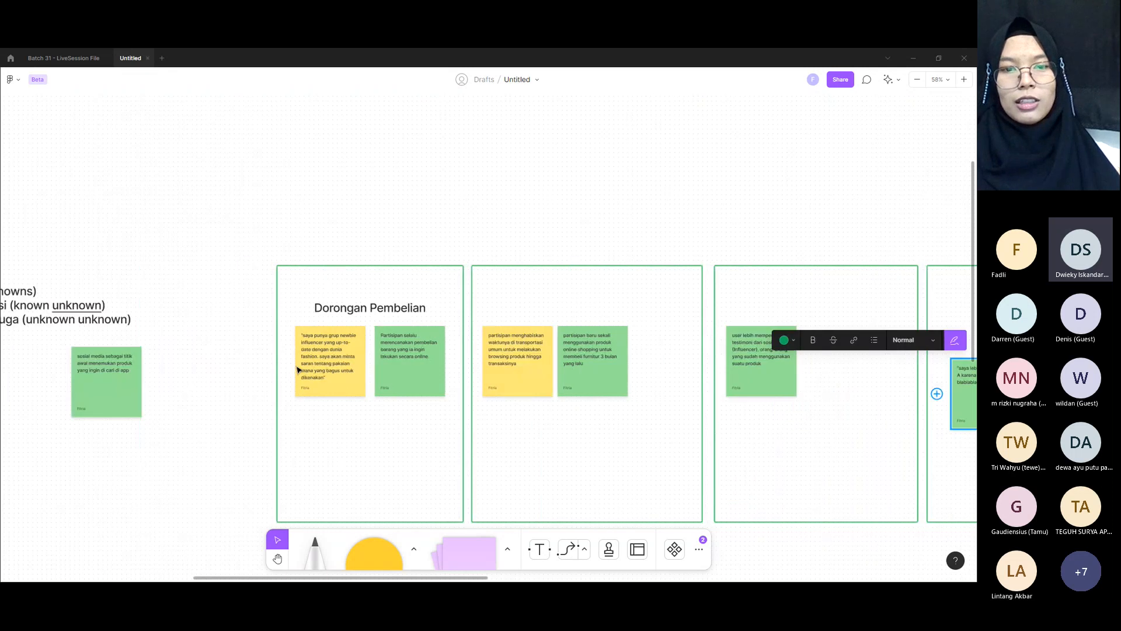
scroll(297, 369, "left", 1)
left_click(150, 386)
left_click_drag(150, 386, 705, 369)
left_click(645, 371, "shift")
left_click(587, 371, "shift")
left_click_drag(626, 373, 619, 377)
left_click(607, 417)
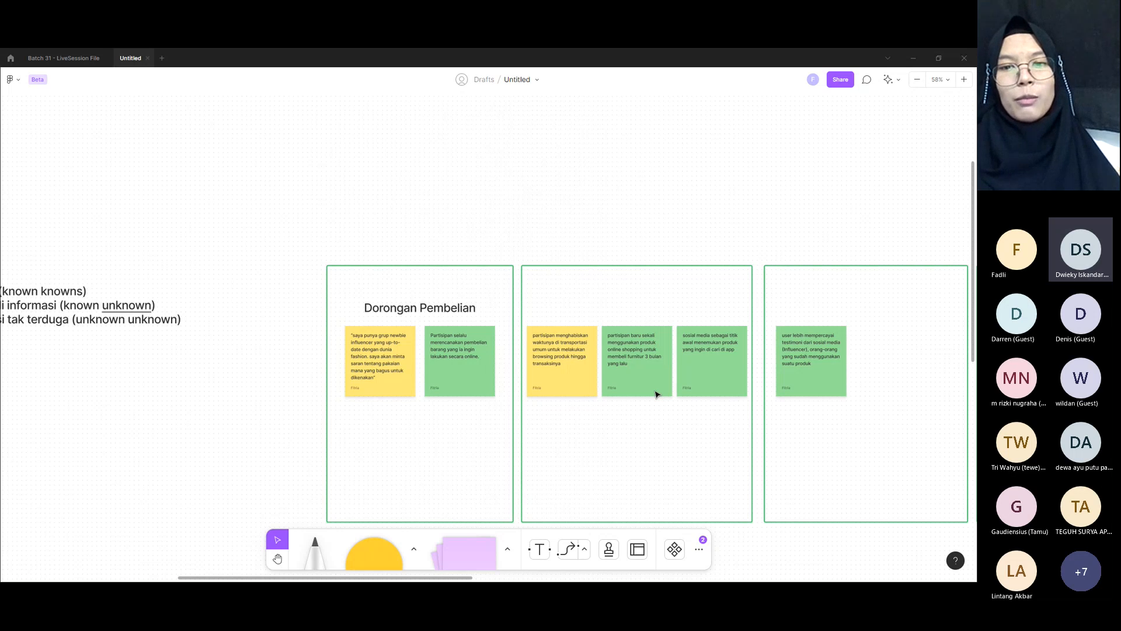
Step: Review the notes in the "Dorongan Pembelian" box and compare them with those in the second green box
scroll(657, 395, "up", 3)
left_click(507, 363)
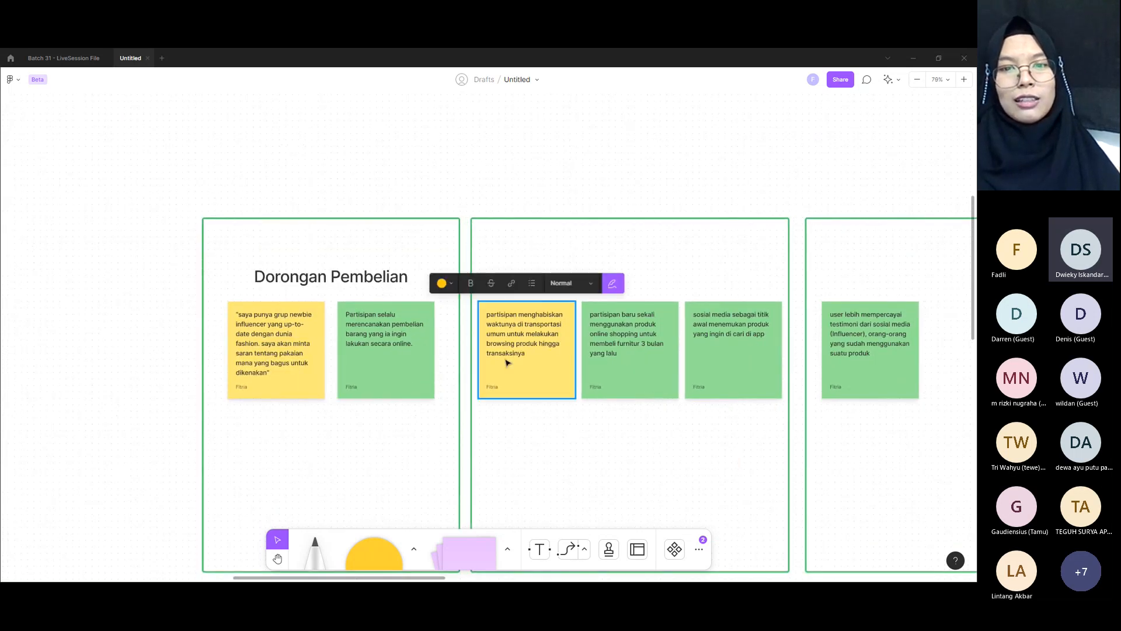
scroll(576, 358, "up", 3)
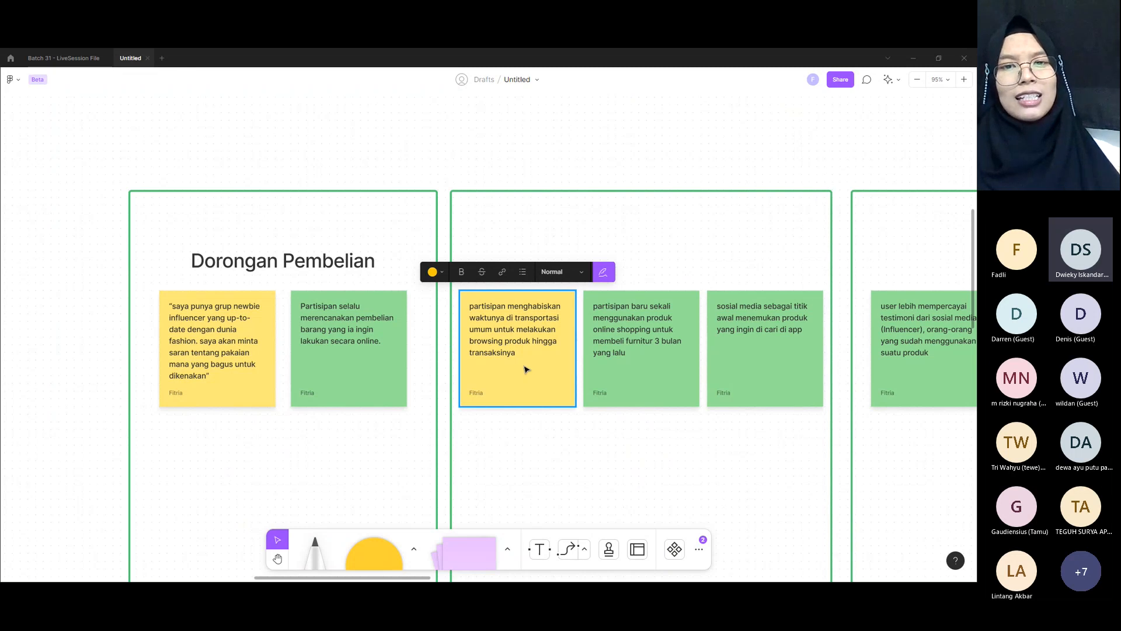
scroll(526, 369, "down", 2)
scroll(526, 369, "down", 5)
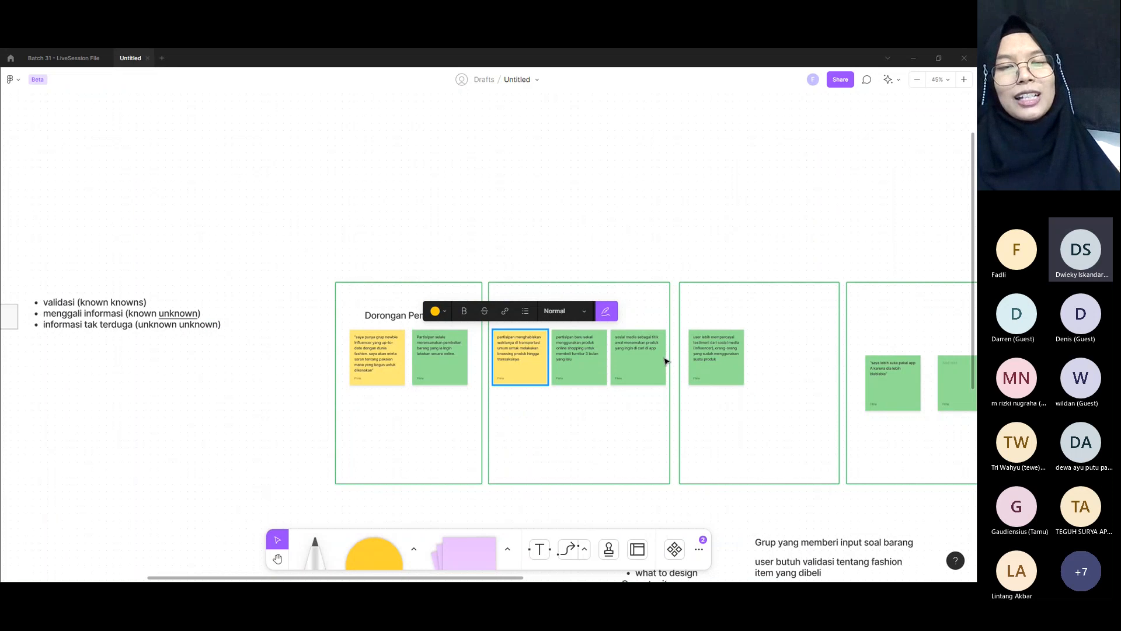
left_click(641, 251)
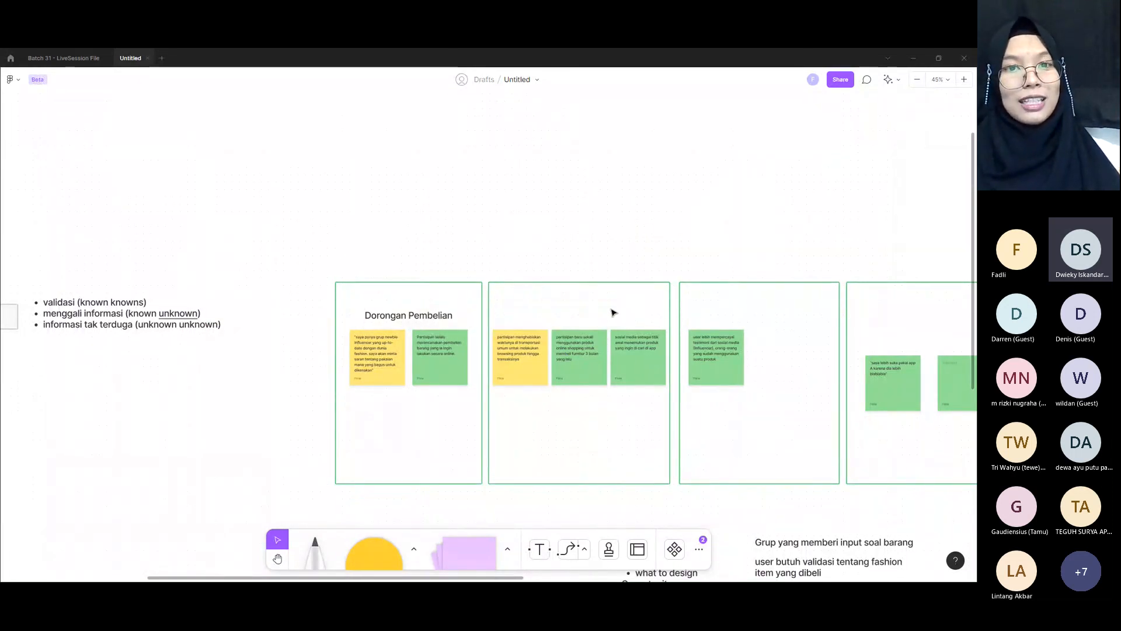
left_click(385, 361)
left_click(435, 358)
left_click(521, 358)
left_click(621, 357)
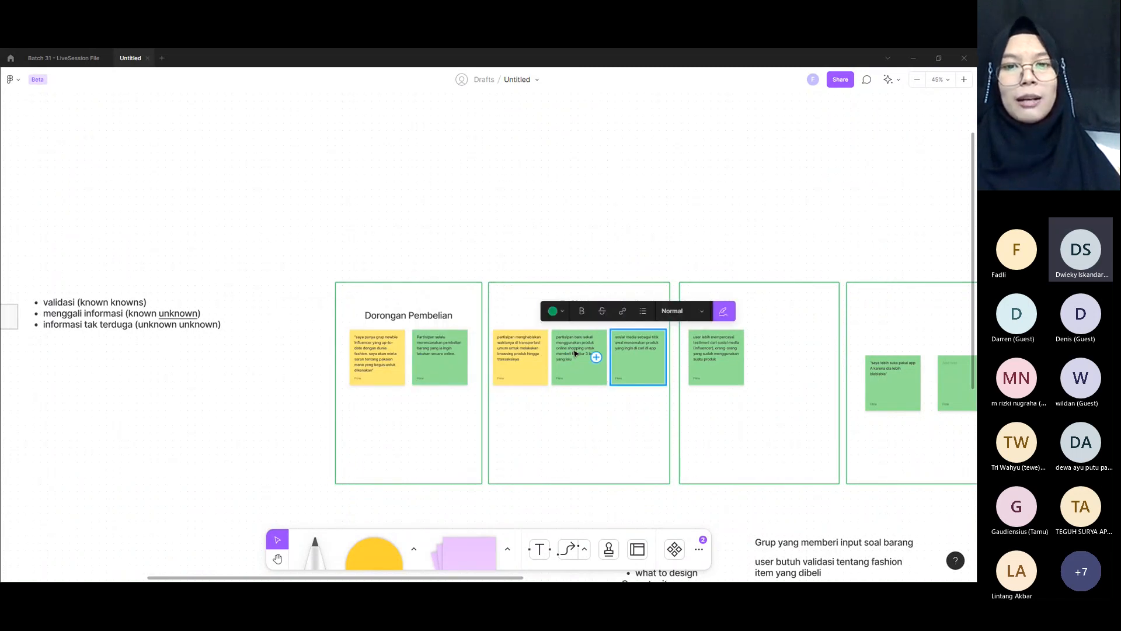
Step: Examine the public transport, furniture purchase and social media notes in the second green box for a shared theme
scroll(575, 353, "up", 5)
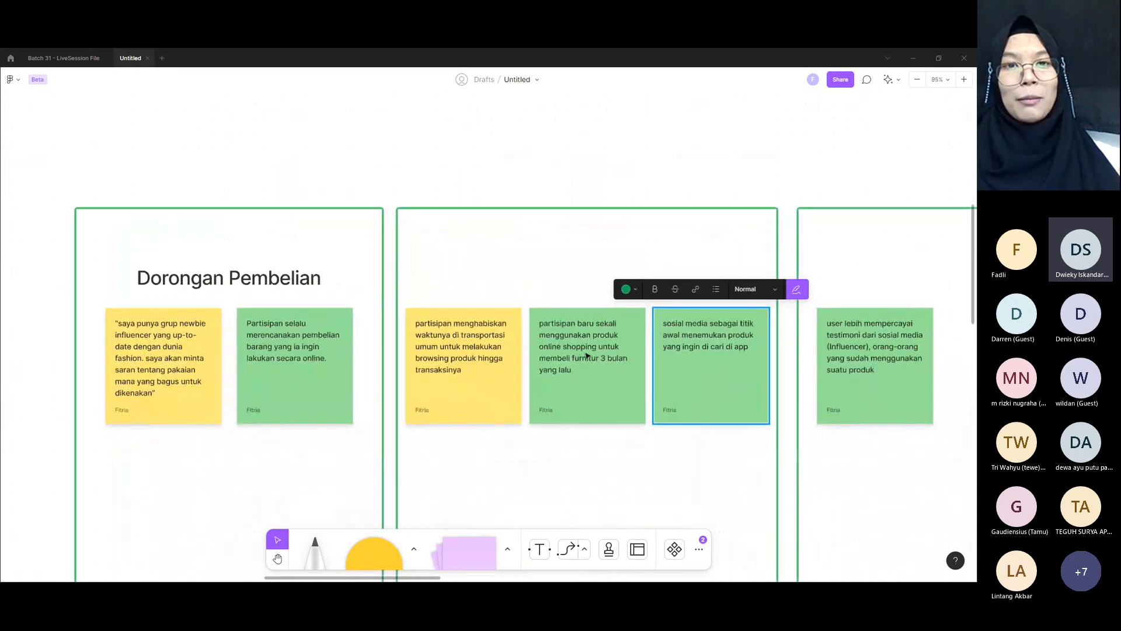
left_click_drag(705, 337, 693, 254)
mouse_move(698, 301)
left_mouse_down()
mouse_move(690, 268)
mouse_move(684, 310)
left_mouse_up()
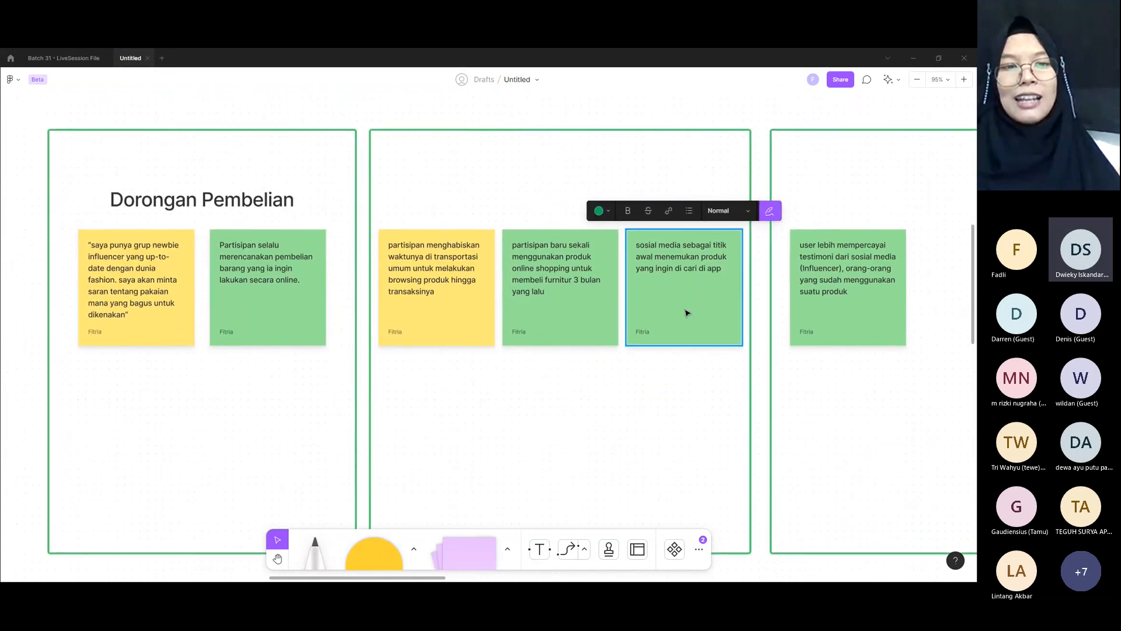
left_click(490, 285)
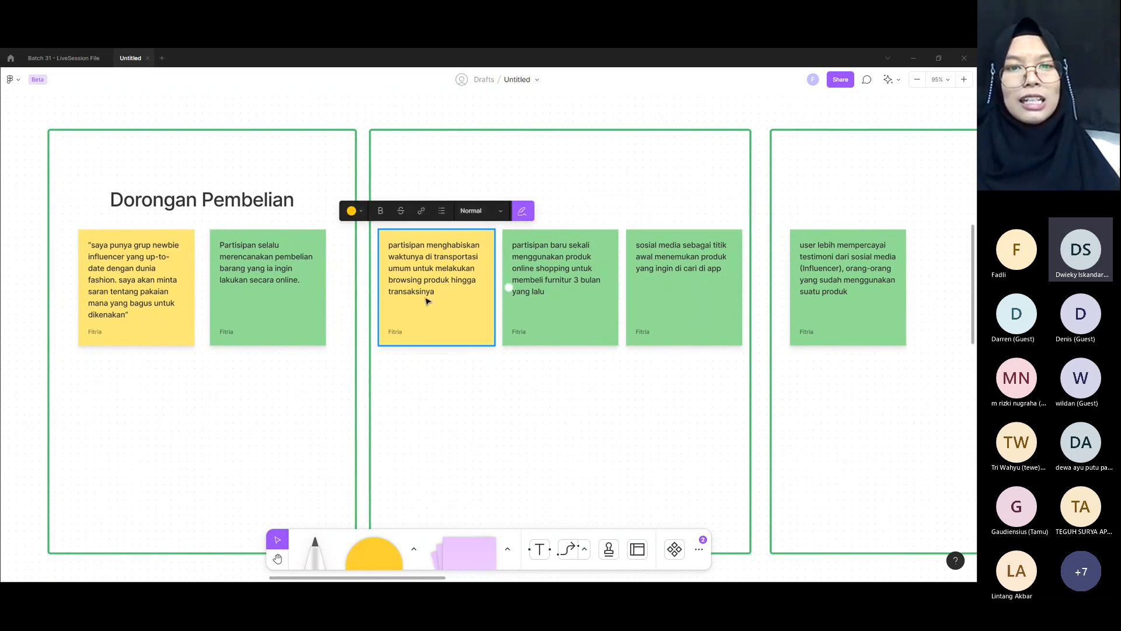
left_click(557, 241)
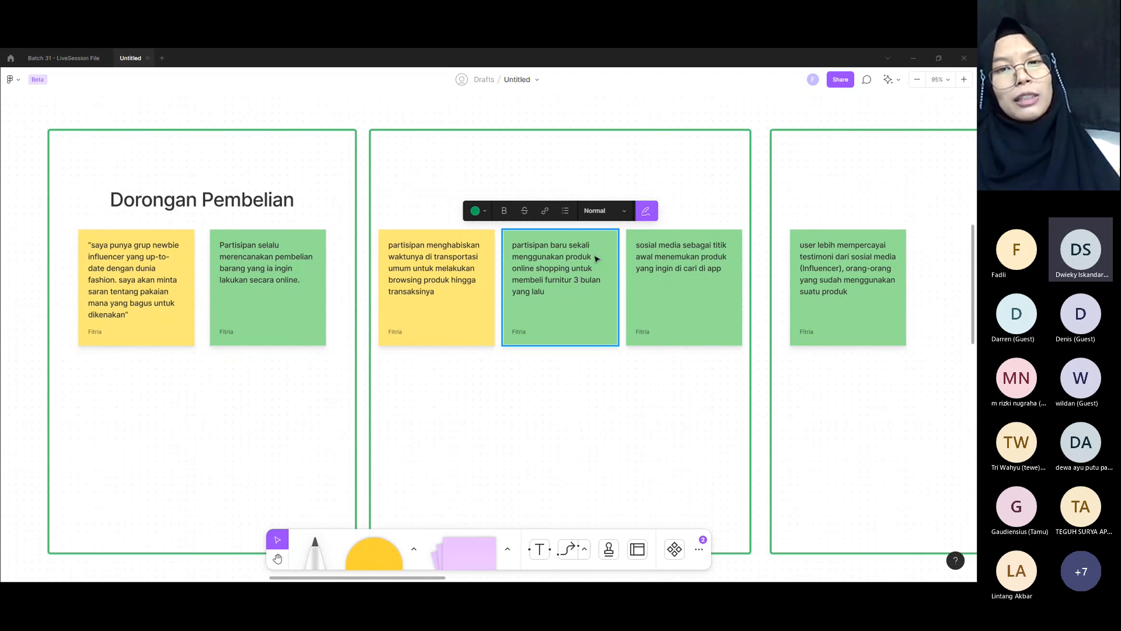
left_click(417, 285)
left_click(576, 292)
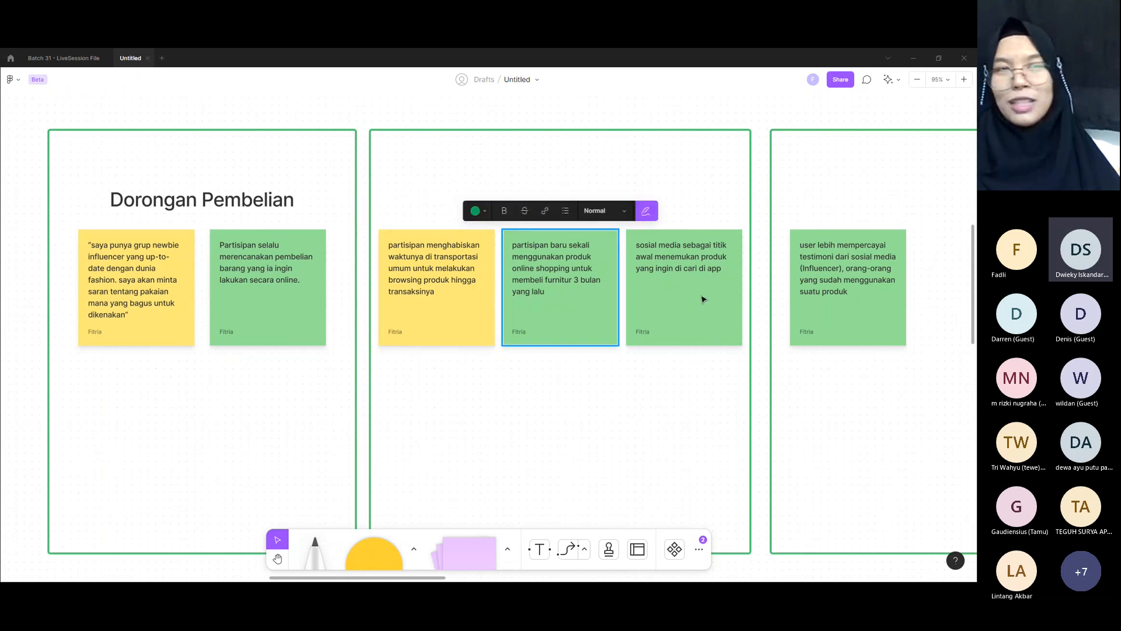
left_click(614, 180)
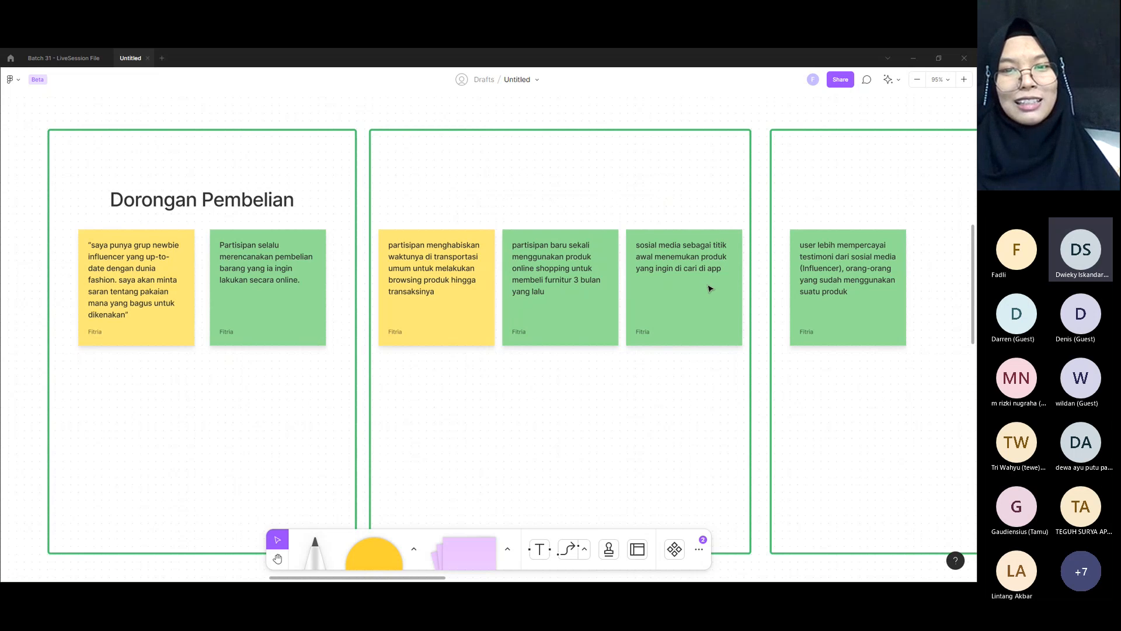
left_click(724, 324)
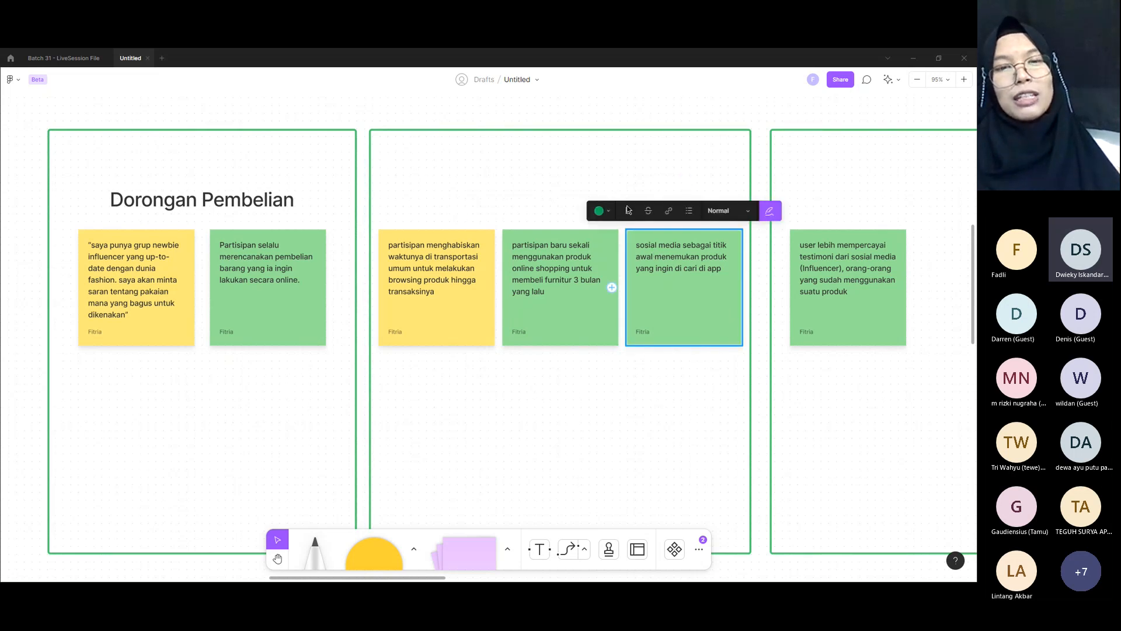
Step: Examine the testimonial note in the third green box and the empty title area above it
left_click_drag(798, 400, 567, 441)
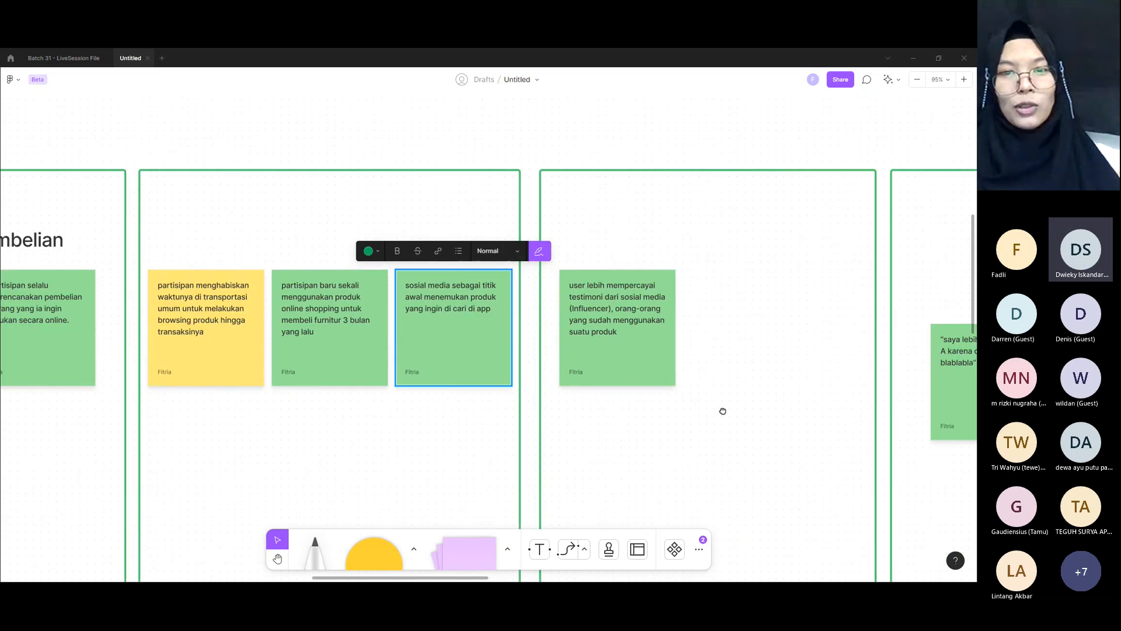
left_click_drag(723, 407, 691, 415)
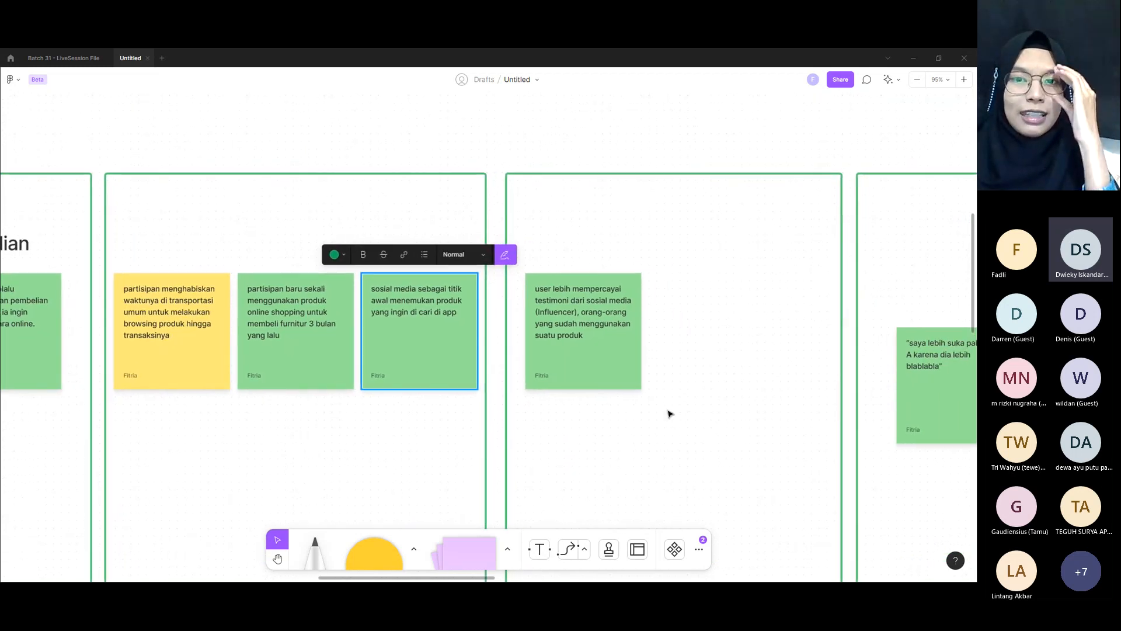
left_click(564, 306)
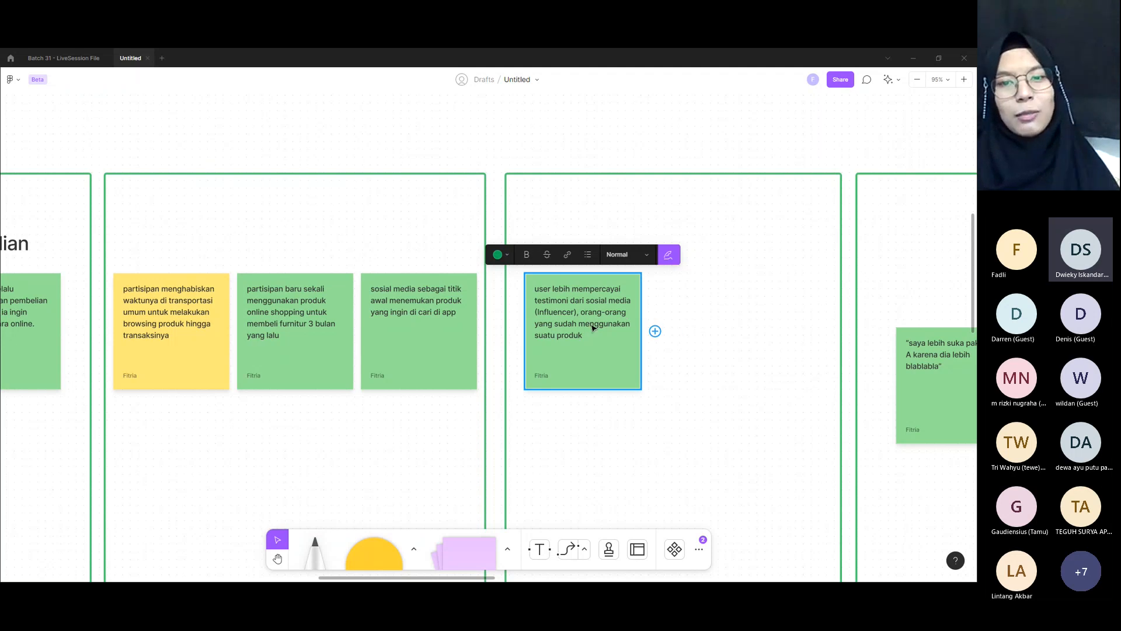
left_click(763, 422)
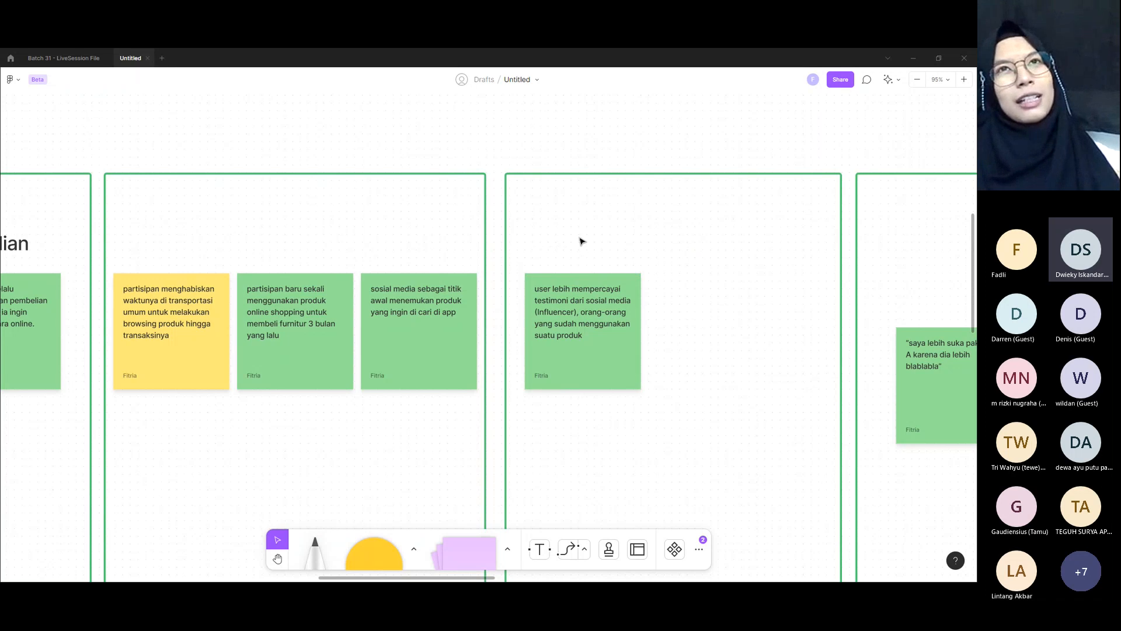
left_click_drag(580, 240, 753, 238)
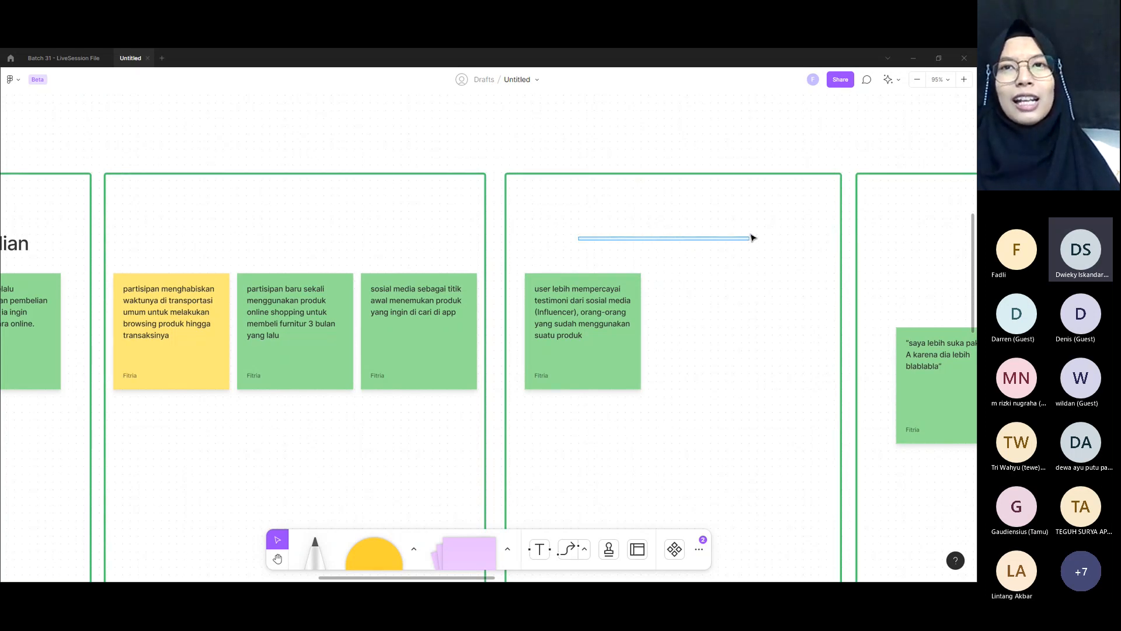
left_click_drag(753, 238, 753, 238)
scroll(716, 343, "right", 5)
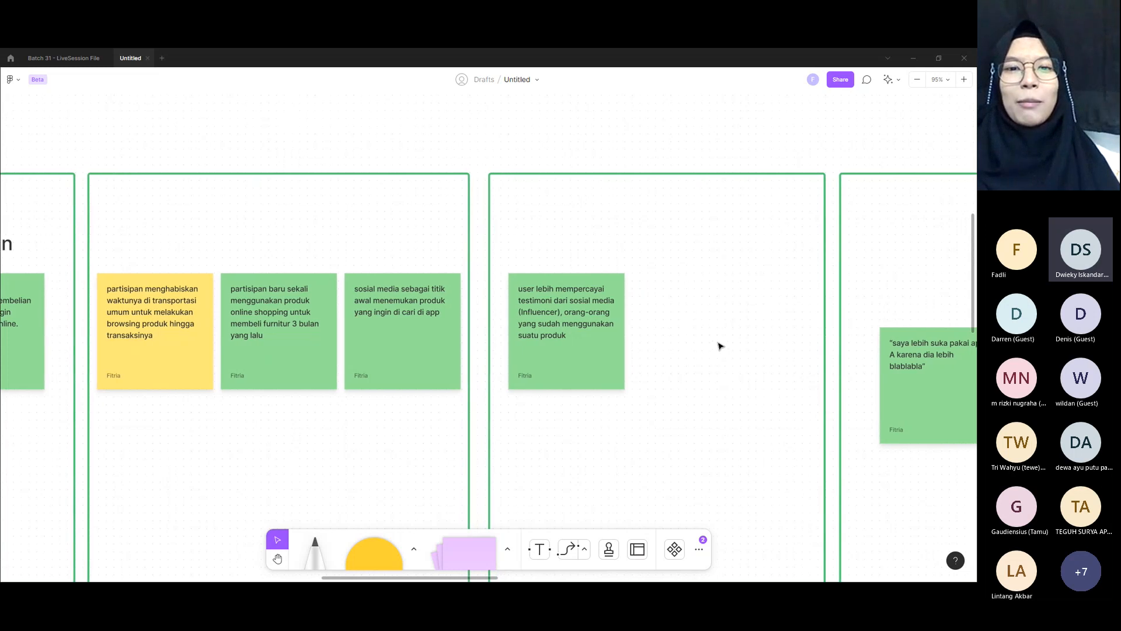
scroll(716, 344, "right", 4)
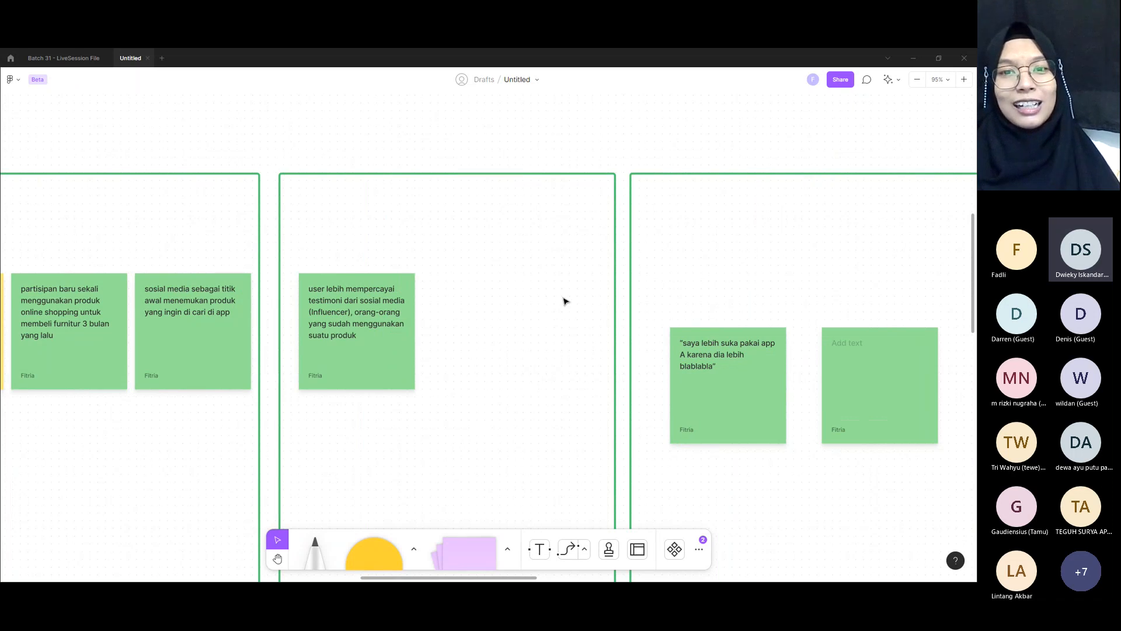
scroll(564, 330, "right", 10)
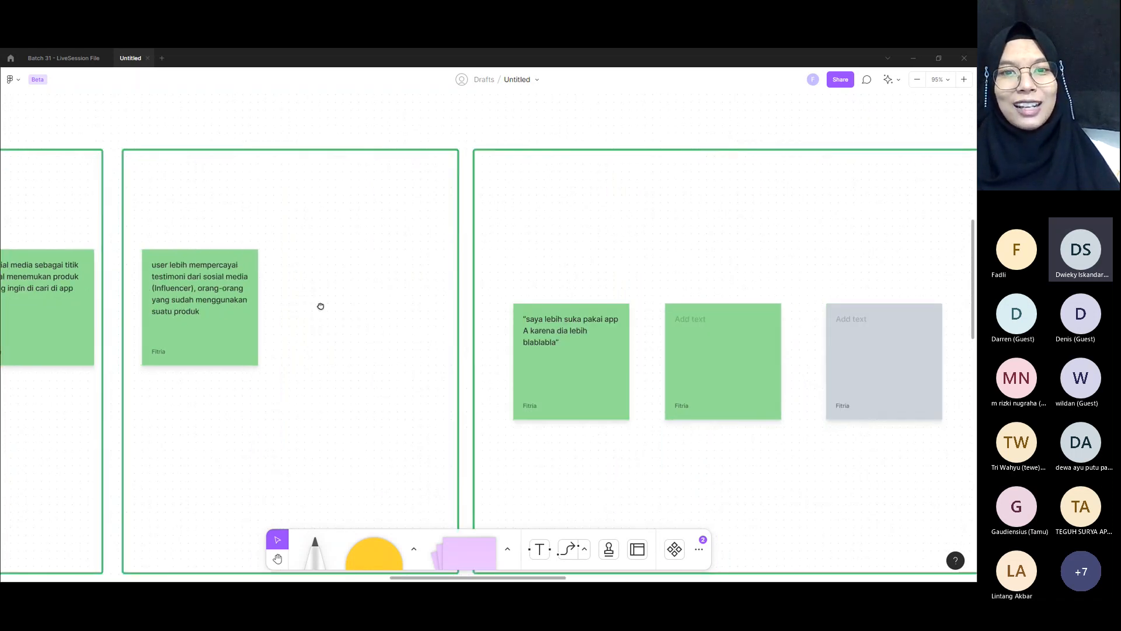
left_click_drag(680, 273, 876, 273)
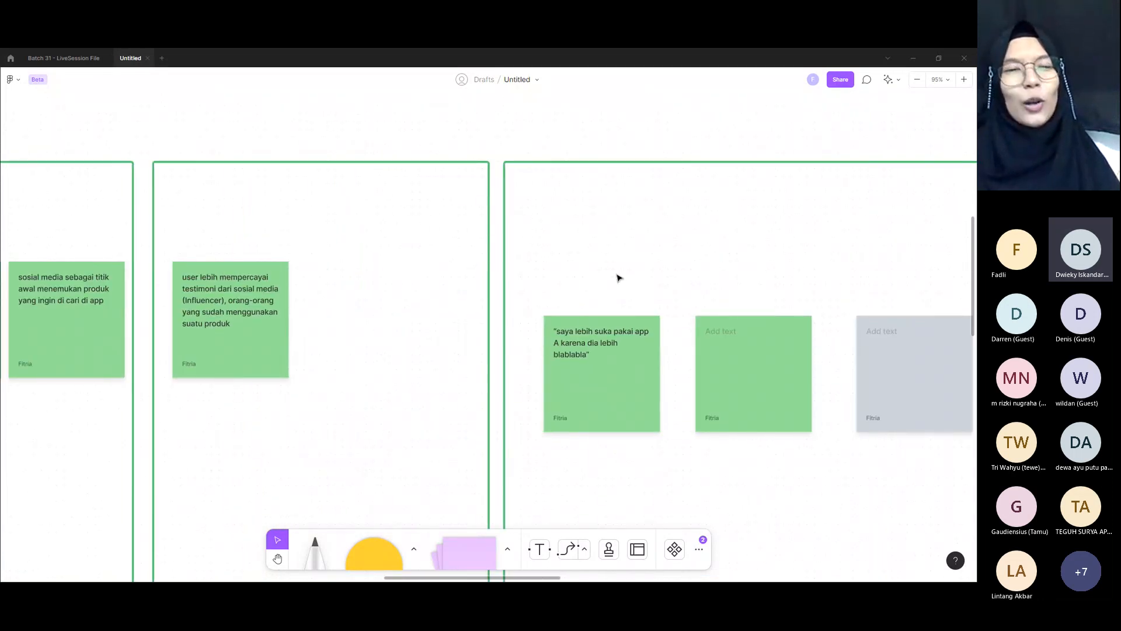
left_click_drag(454, 278, 649, 278)
left_click(397, 285)
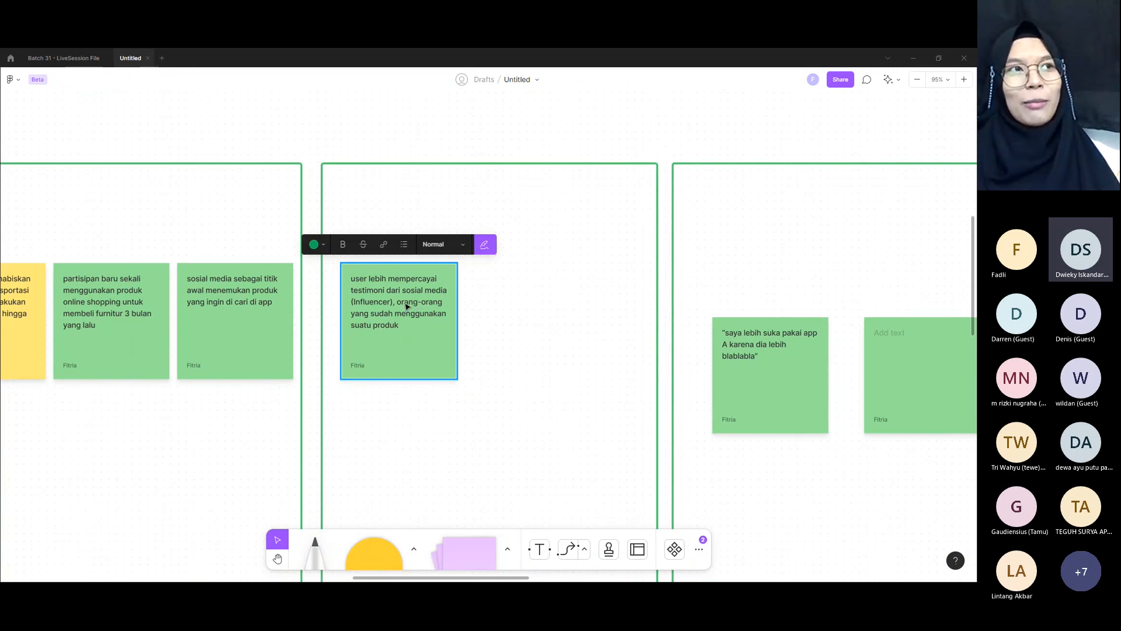
left_click(605, 298)
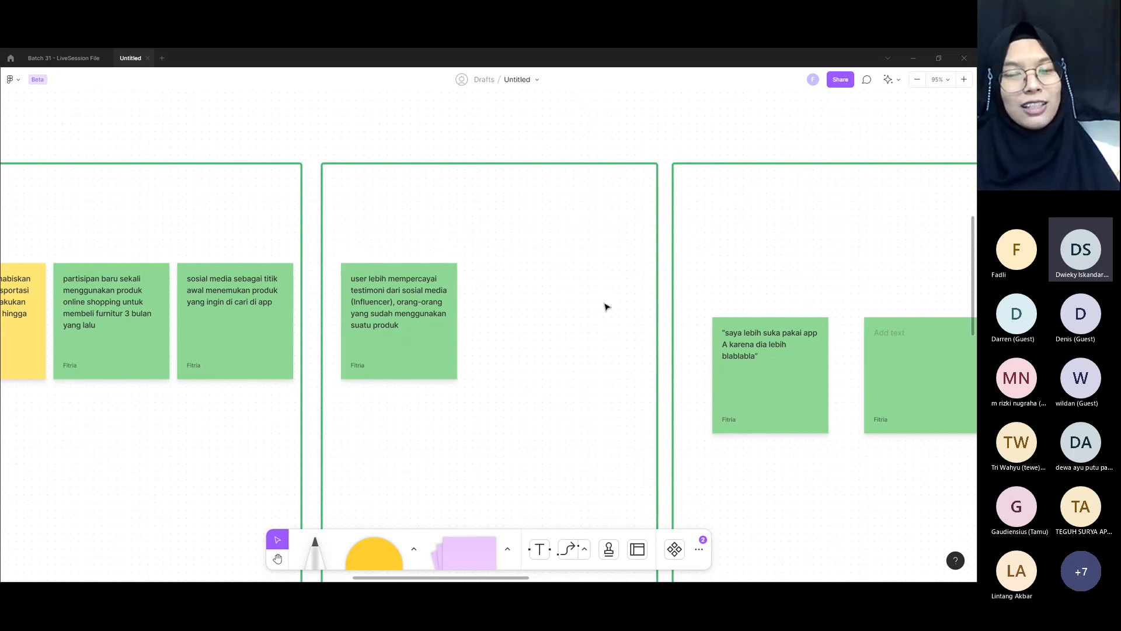
Step: Examine the "saya lebih suka pakai app A" note in the fourth green box up close
scroll(606, 300, "right", 5)
scroll(771, 293, "right", 3)
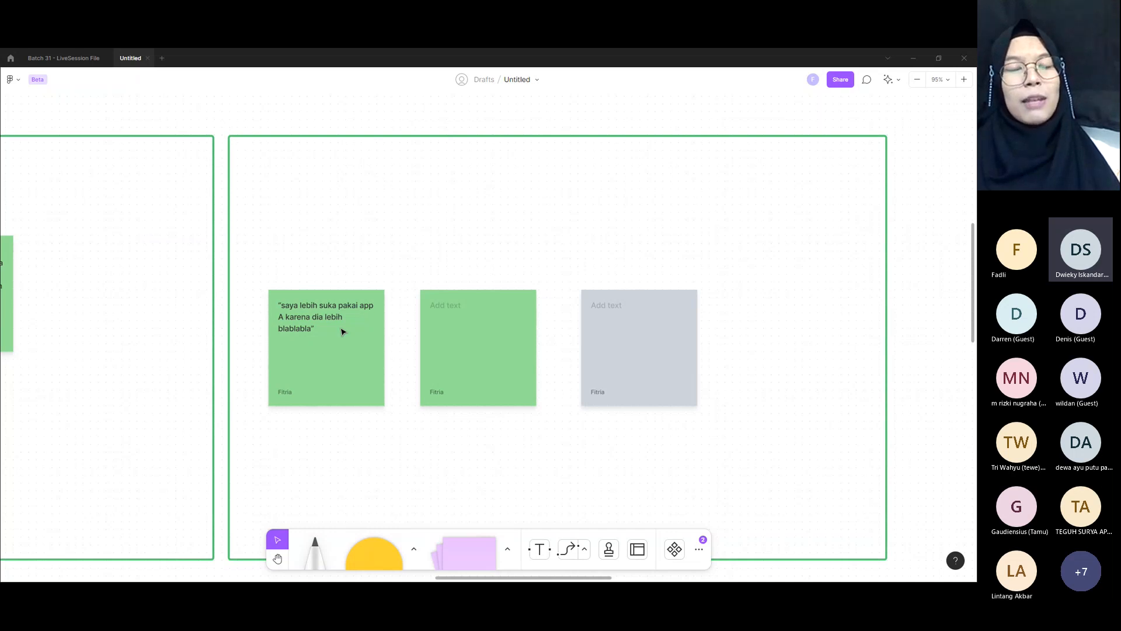
left_click(299, 336)
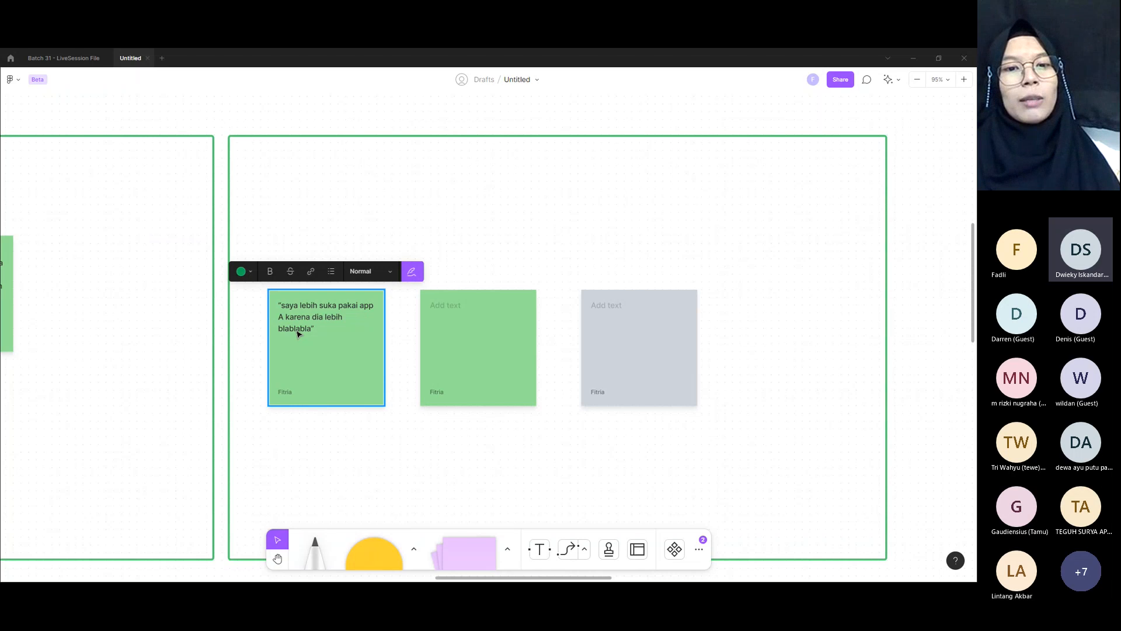
scroll(298, 334, "up", 5)
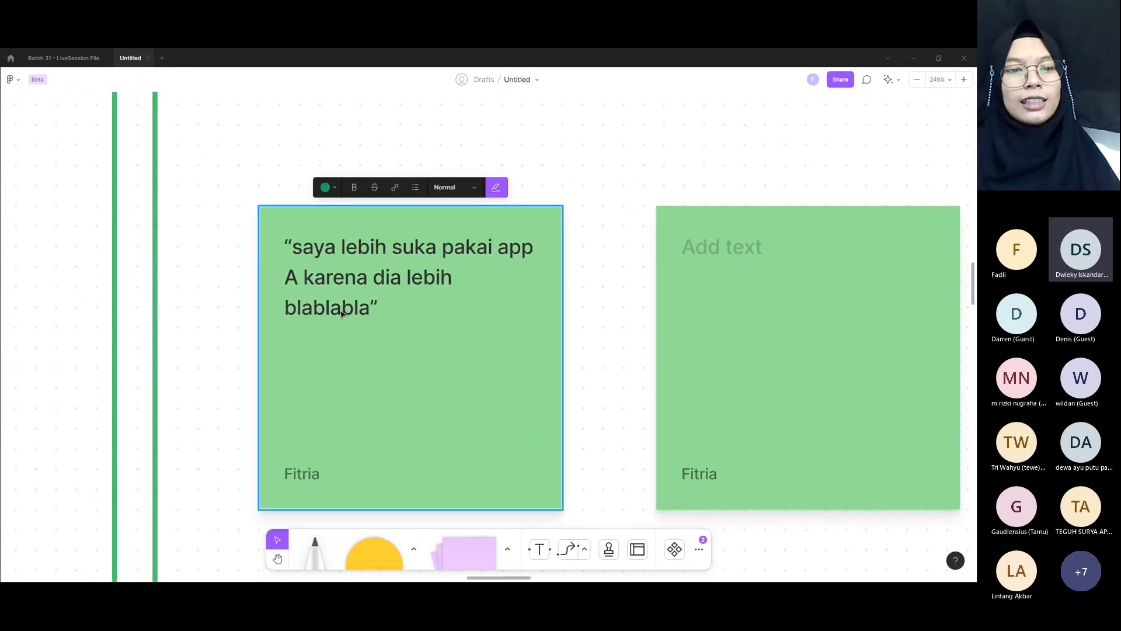
left_click_drag(342, 311, 412, 321)
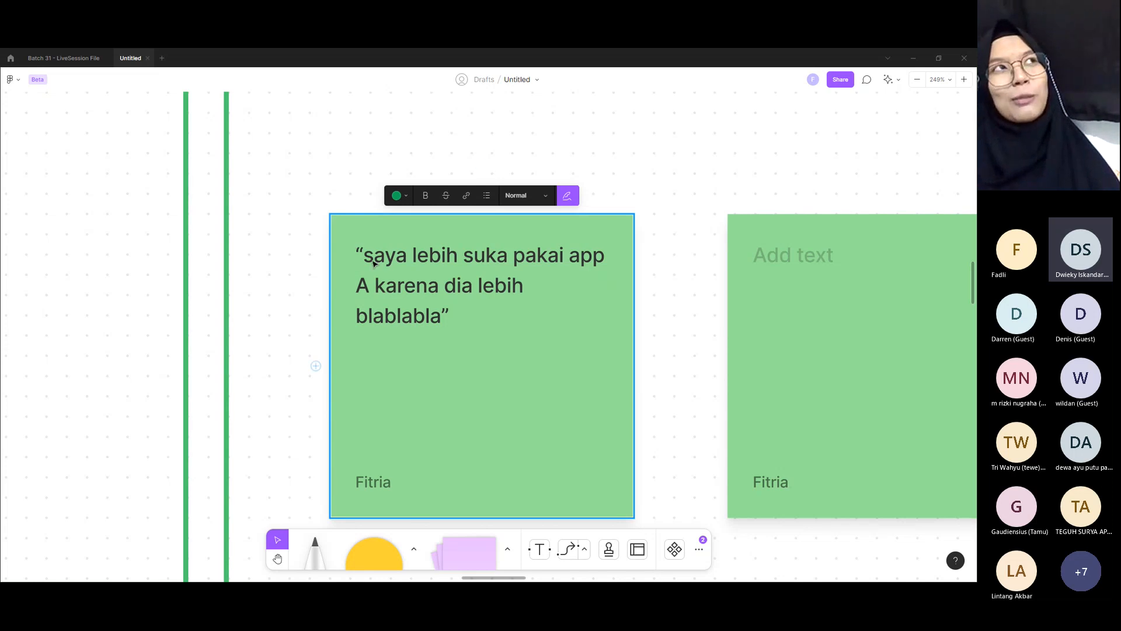
Step: Examine the quoted text in the "saya lebih suka pakai app A" note, including its opening and closing quotation marks
double_click(459, 285)
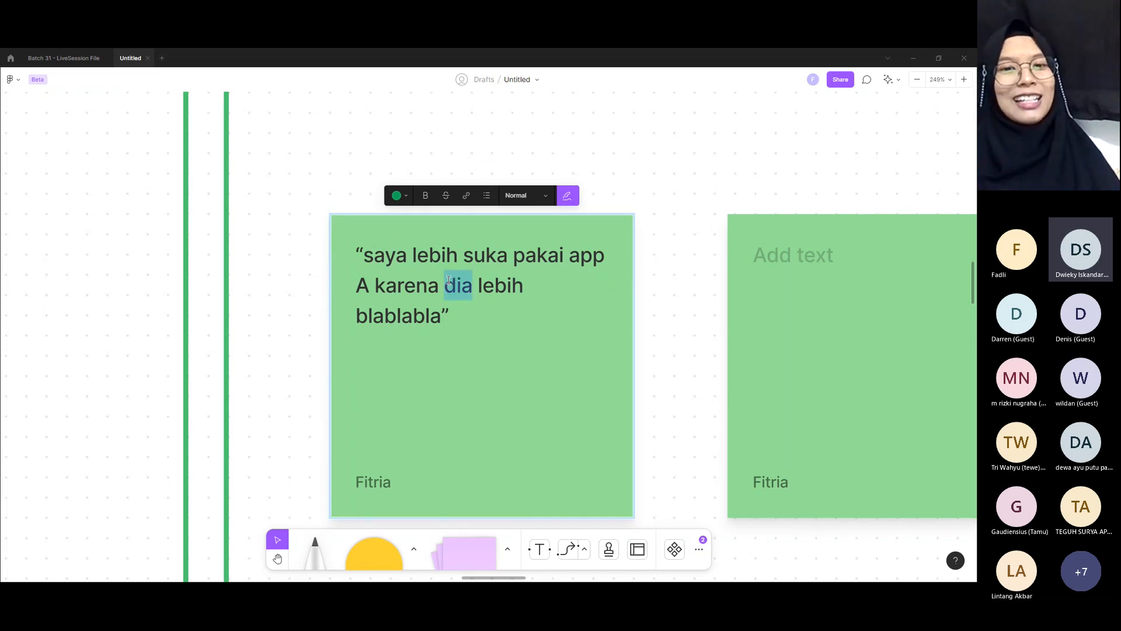
left_click(383, 255)
left_click_drag(364, 255, 442, 256)
left_click(471, 277)
left_click(429, 327)
left_click_drag(442, 318, 349, 256)
left_click(369, 254)
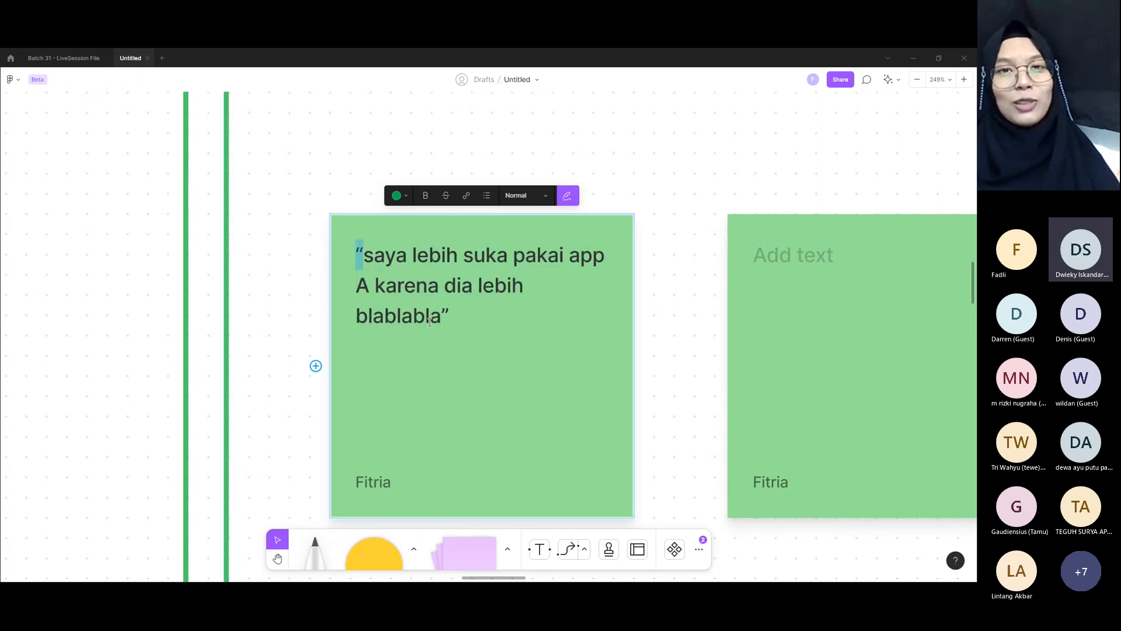
left_click_drag(448, 314, 441, 316)
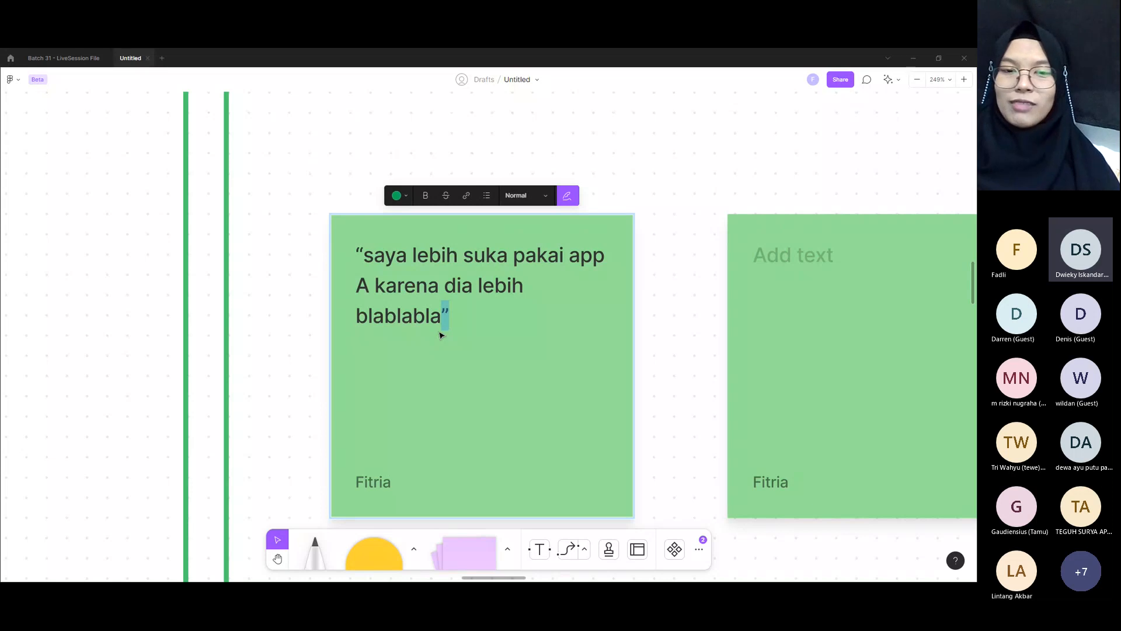
left_click(678, 260)
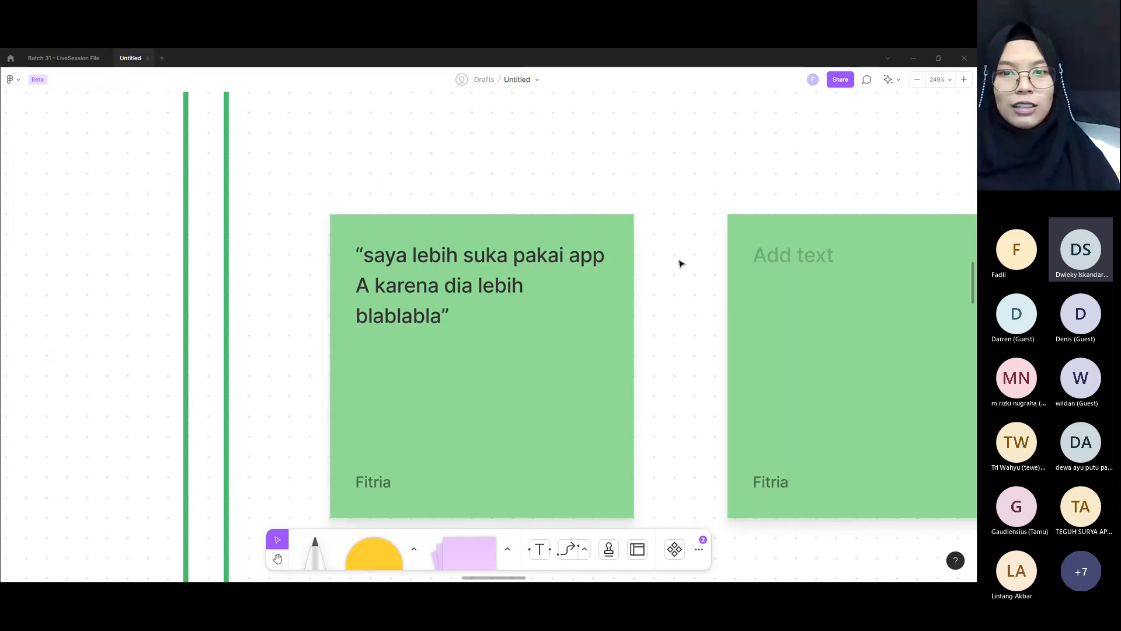
Step: Review the "Kompetitor" heading above the boxes and its topics "Kelebihan", "Fitur paling berguna" and "Alasan Pilihan"
scroll(678, 260, "down", 5)
left_click_drag(736, 323, 553, 381)
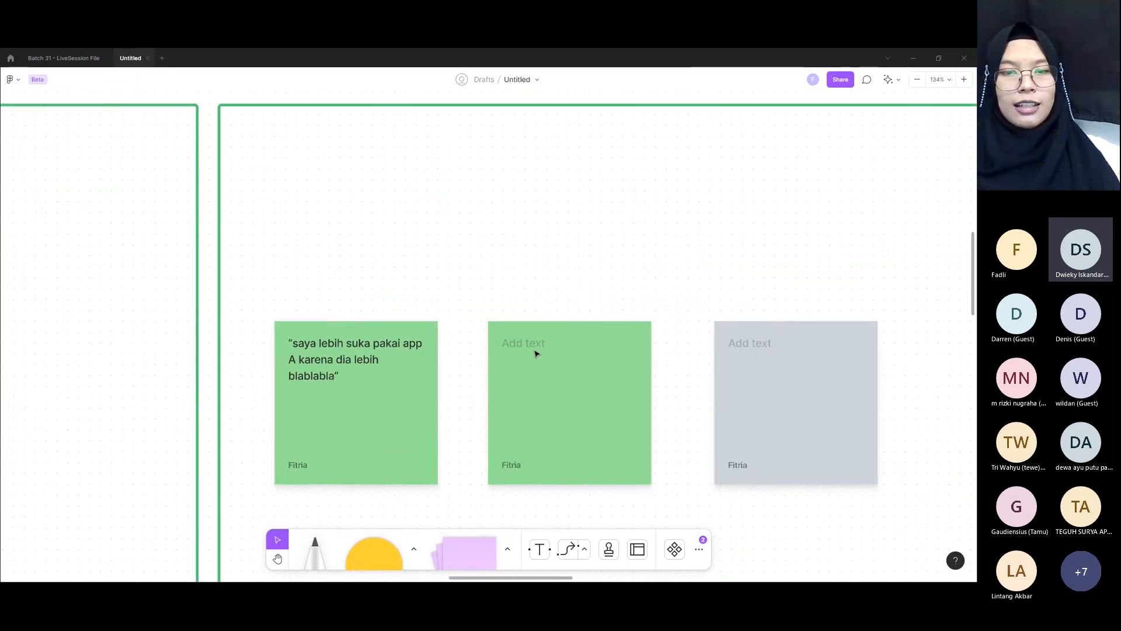
scroll(535, 351, "down", 8)
scroll(530, 343, "up", 5)
left_click_drag(622, 122, 710, 167)
left_click(708, 153)
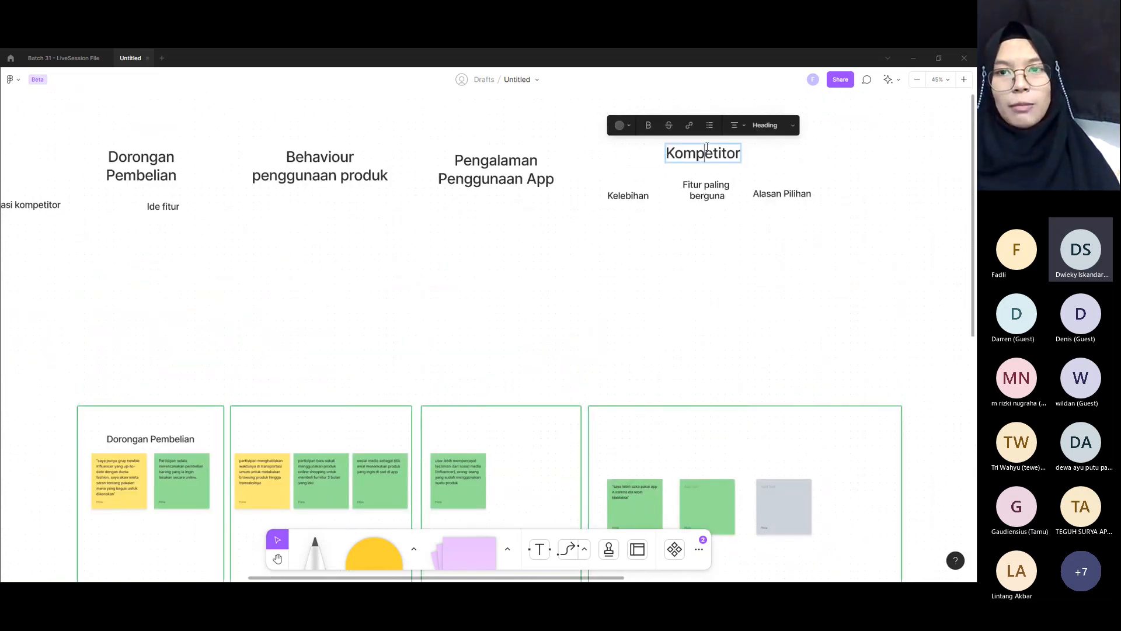
left_click(709, 185)
left_click(738, 136)
left_click(641, 194)
left_click(706, 190)
left_click(771, 194)
Step: Place the "Kompetitor" heading inside the fourth green box, above its three notes, as the group's title
left_click_drag(671, 150, 700, 437)
scroll(760, 455, "up", 5)
left_click_drag(760, 455, 771, 323)
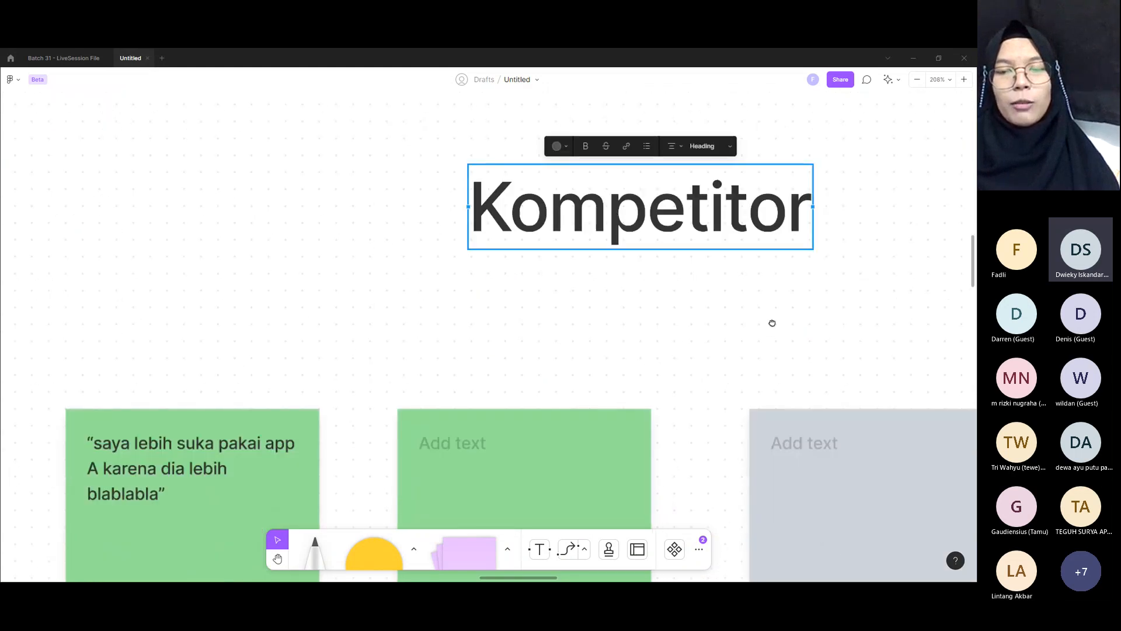
scroll(771, 321, "down", 2)
left_click_drag(717, 242, 719, 225)
left_click(704, 299)
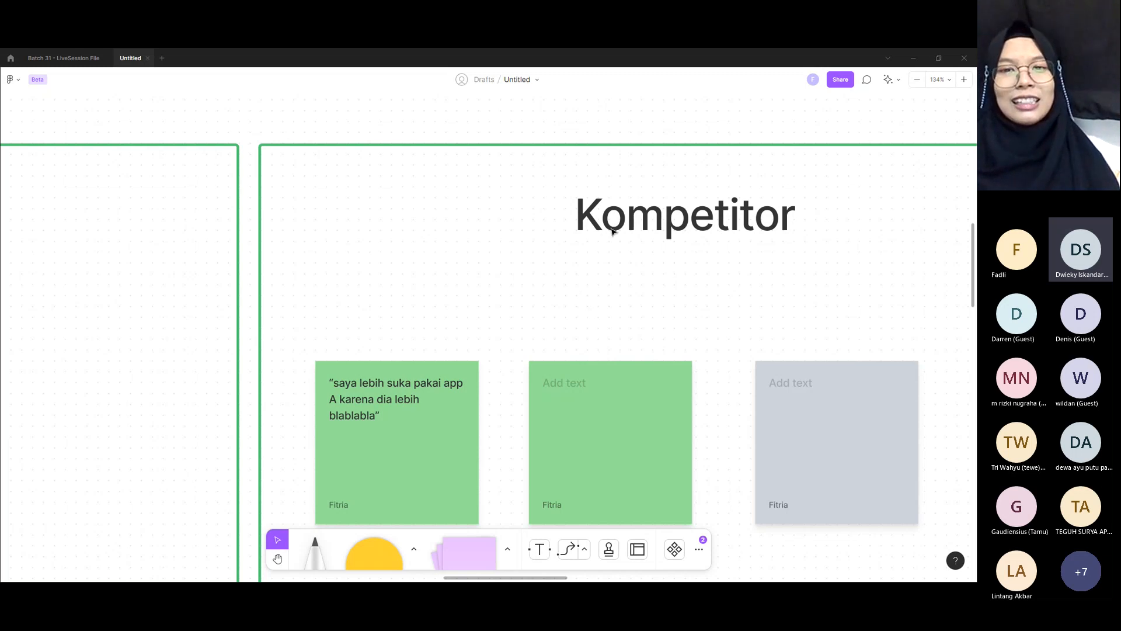
Step: Move the empty green note in the "Kompetitor" box close beside the "saya lebih suka pakai app A" note
left_click(394, 405)
left_click_drag(633, 398, 596, 393)
left_click(571, 312)
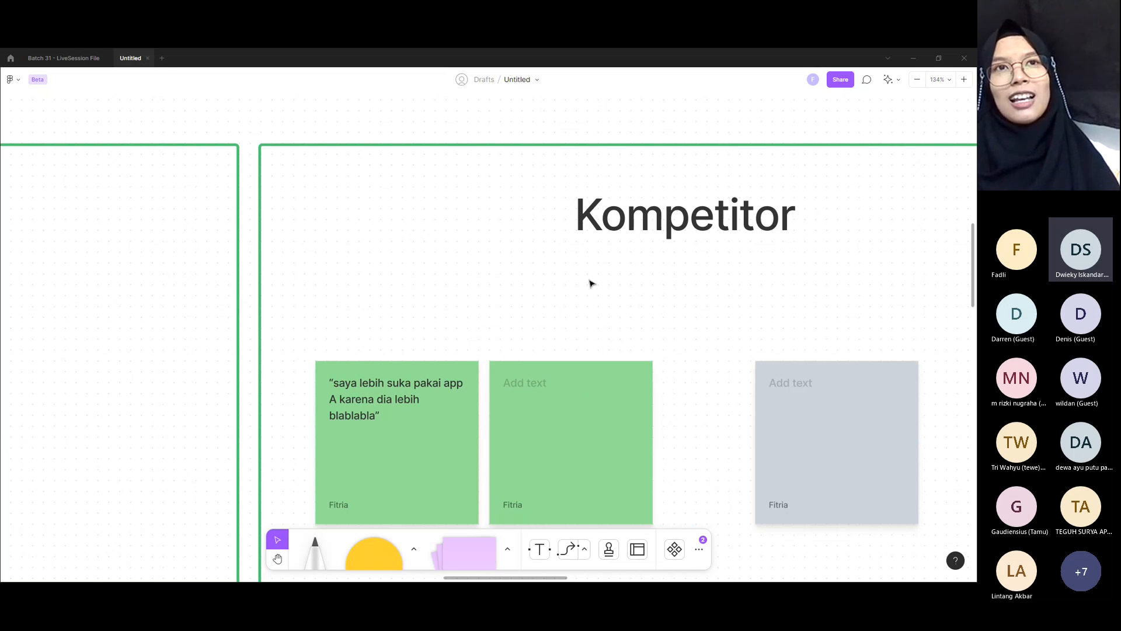
Step: Write "Harga kompetitor A di range 1juta-4juta termasuk standar menurut partisipan B" in the empty green note
left_click(568, 396)
left_click(526, 383)
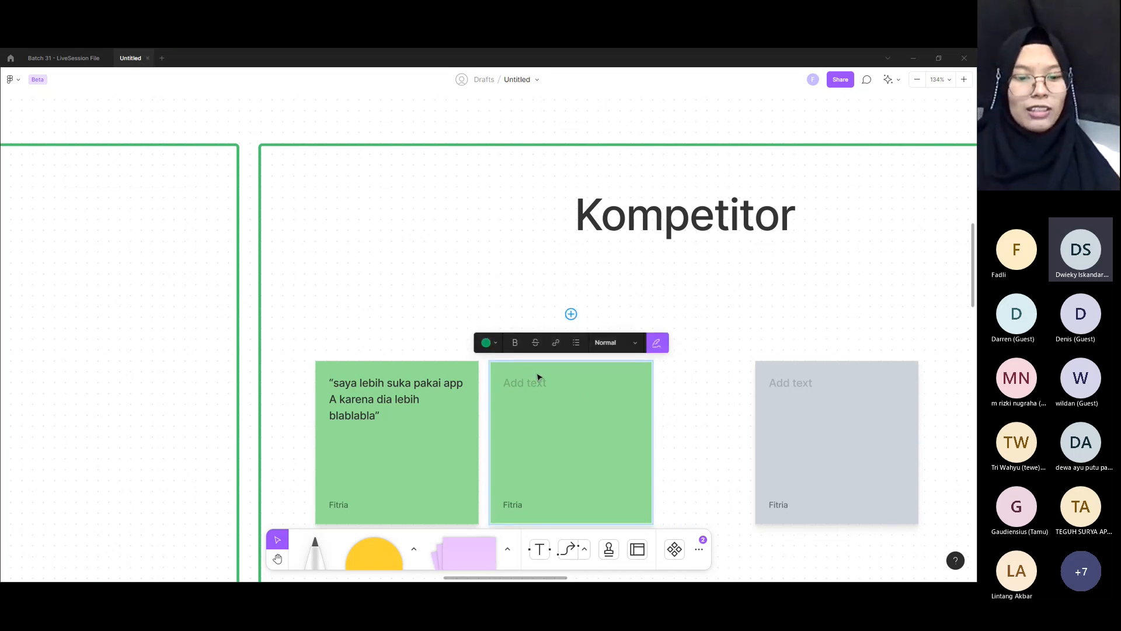
type("Harga ")
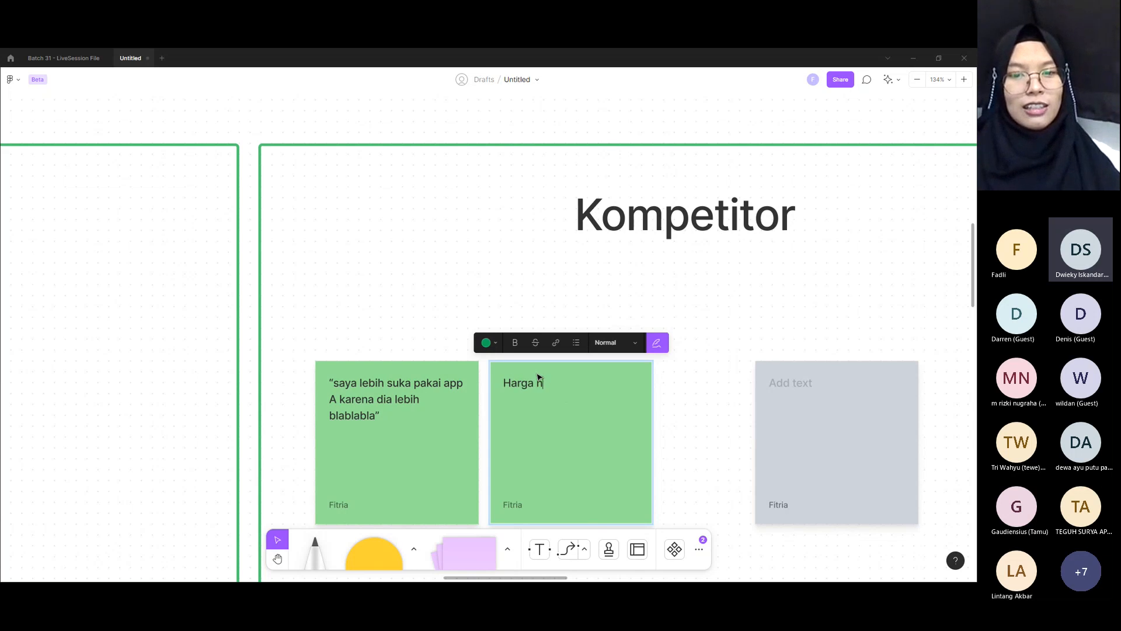
type("kompetitor A")
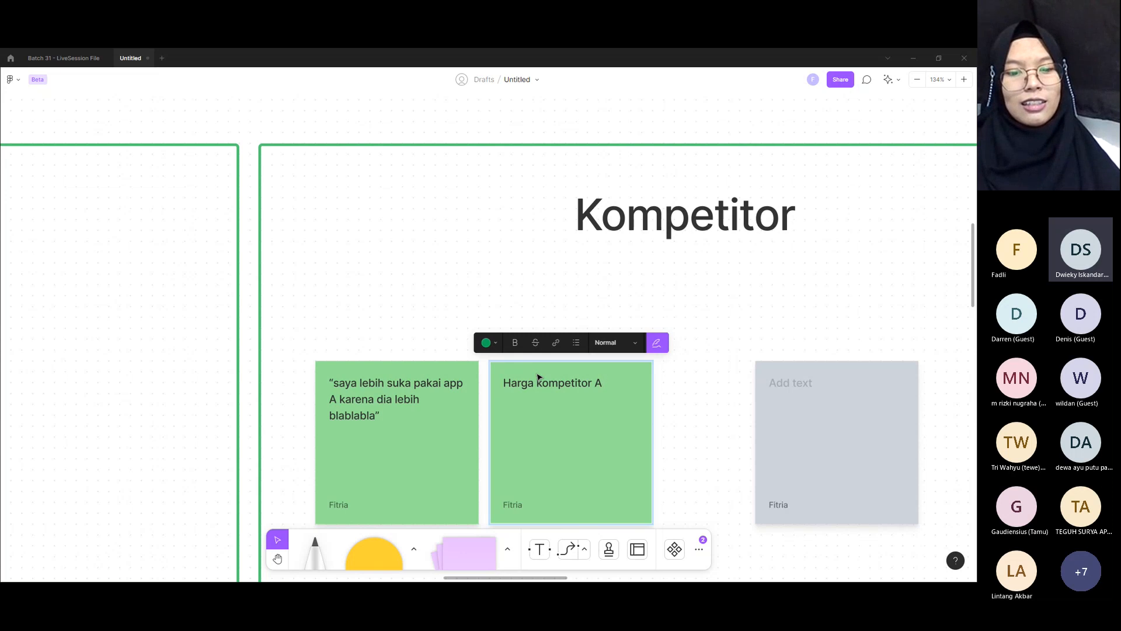
type(" di range ")
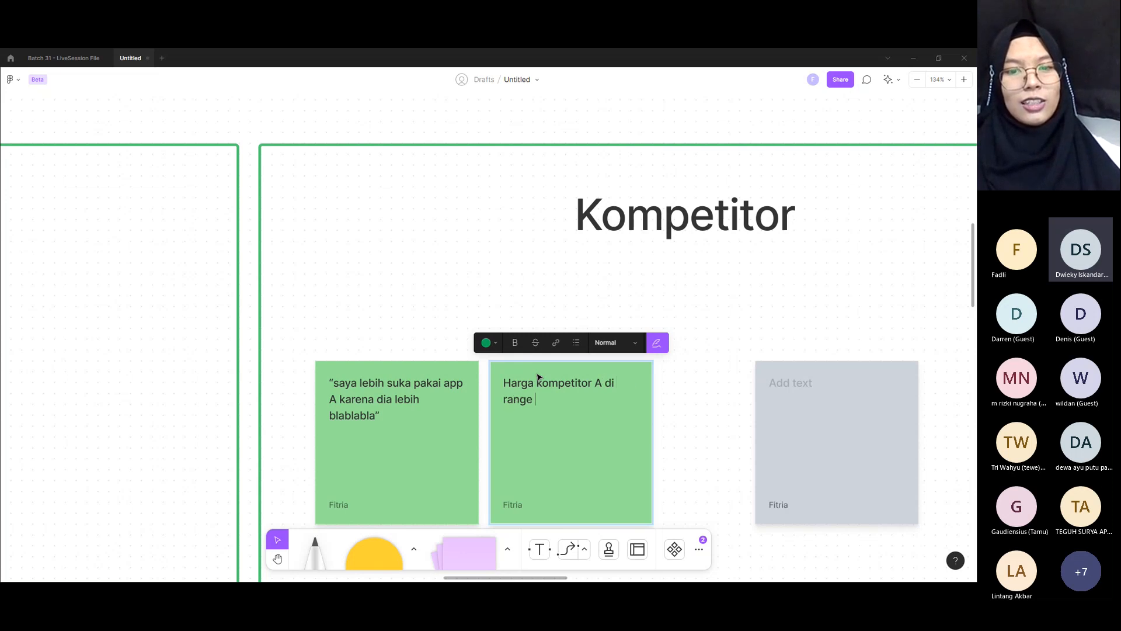
type("1")
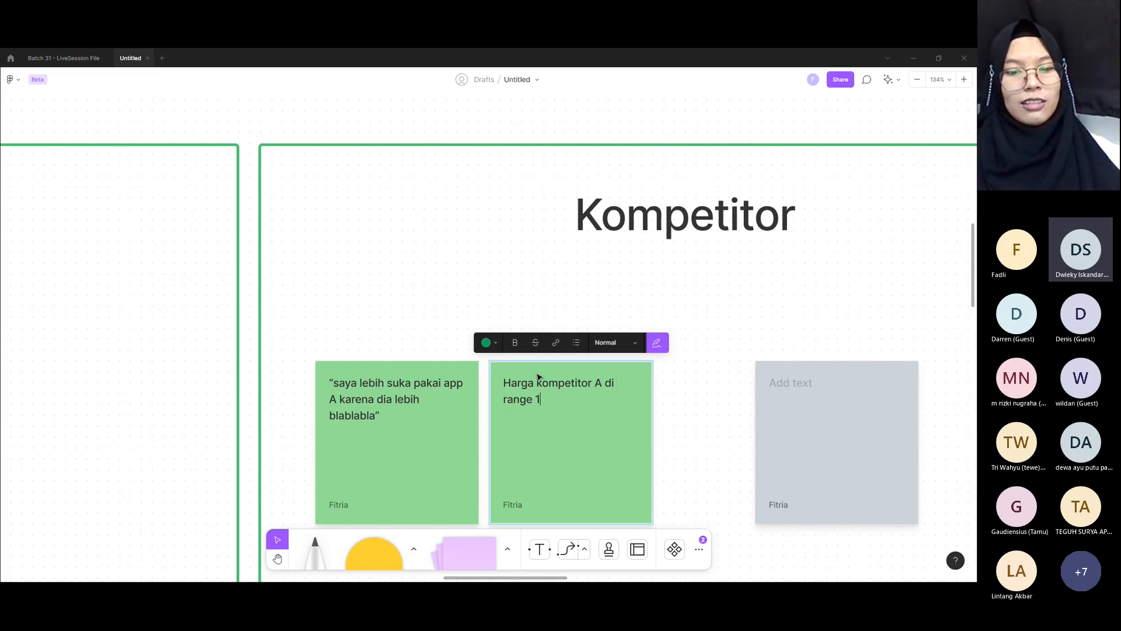
type("juta")
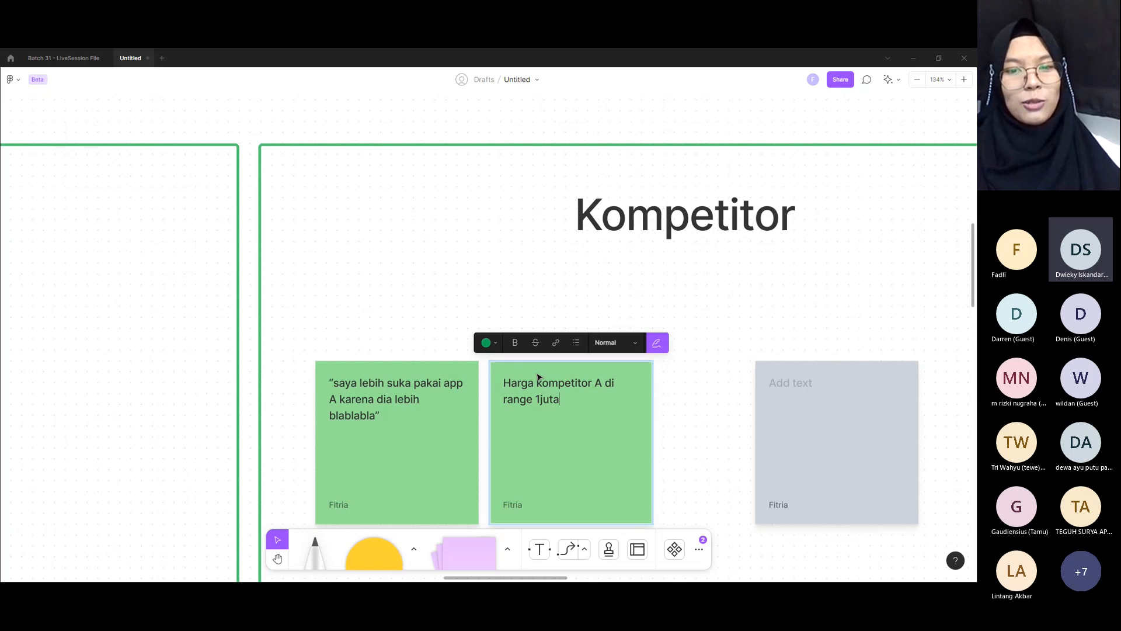
type("-4")
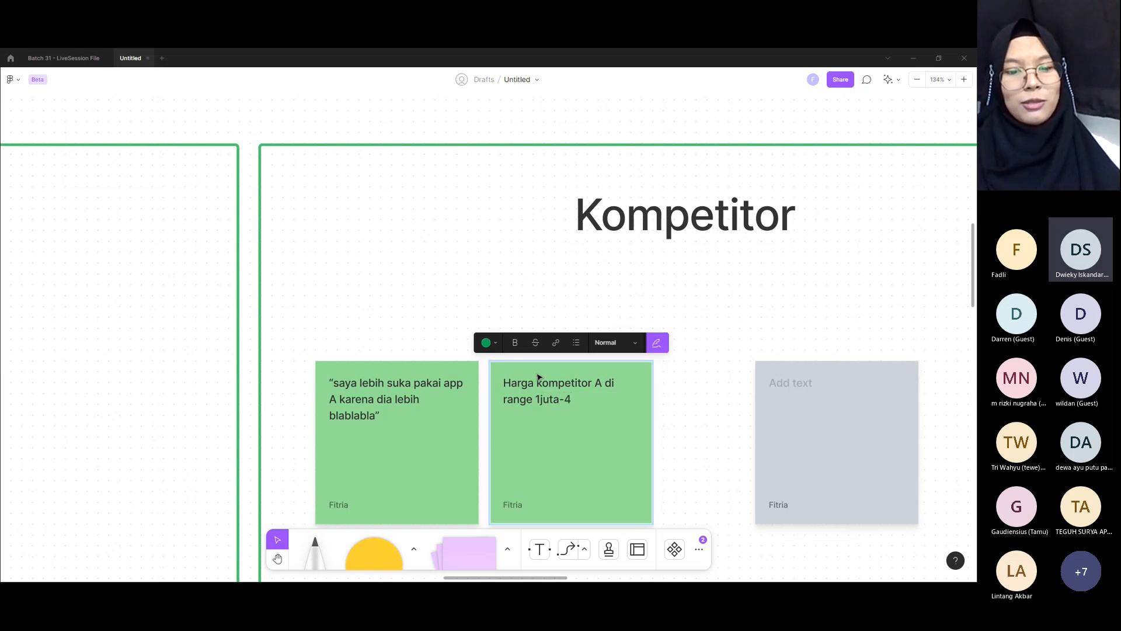
type("juta termasuk")
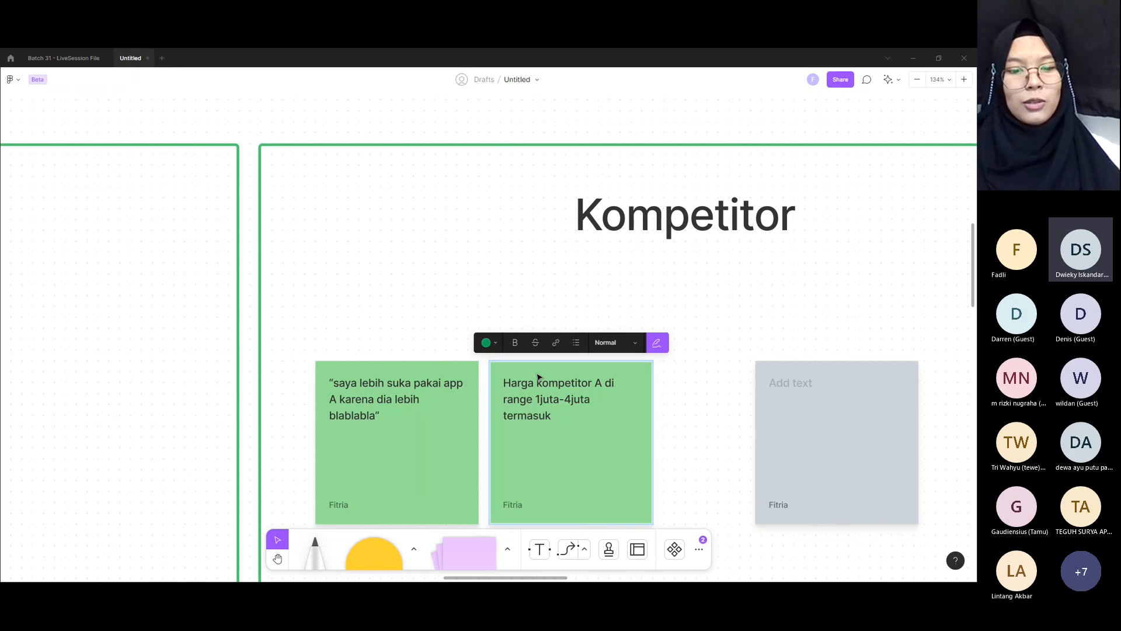
type(" standar m")
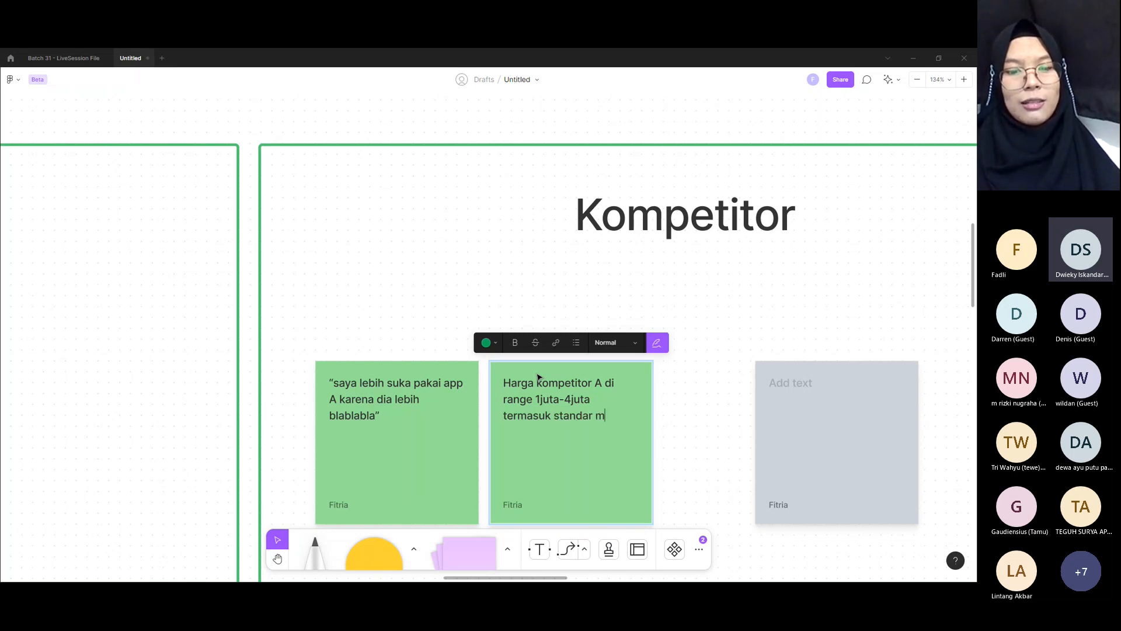
type("enurut partisipan ")
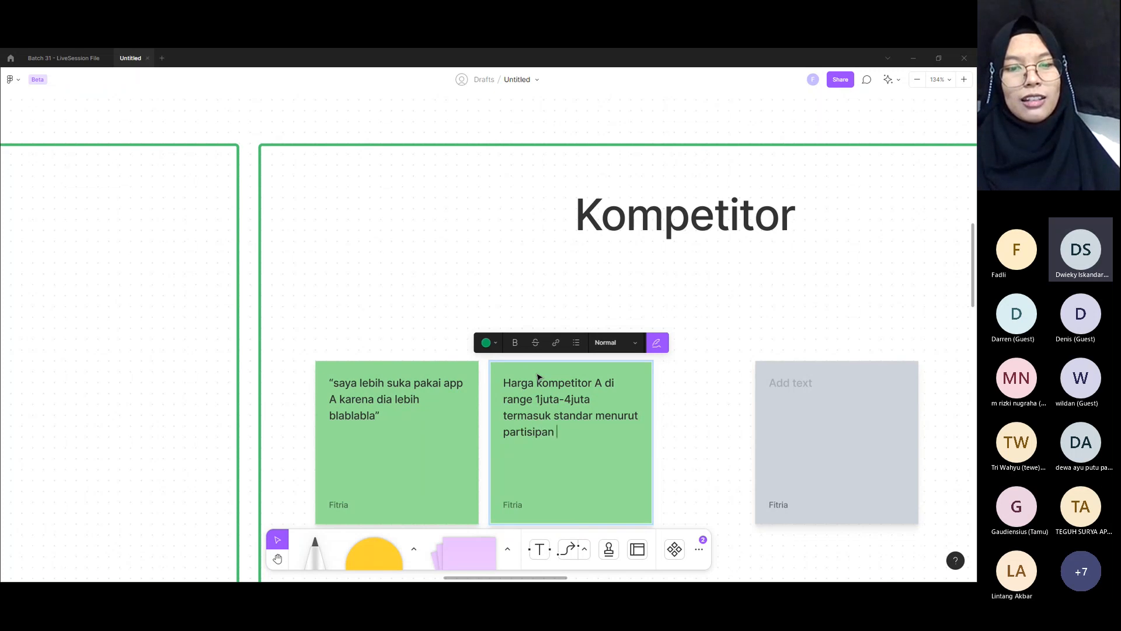
type("B")
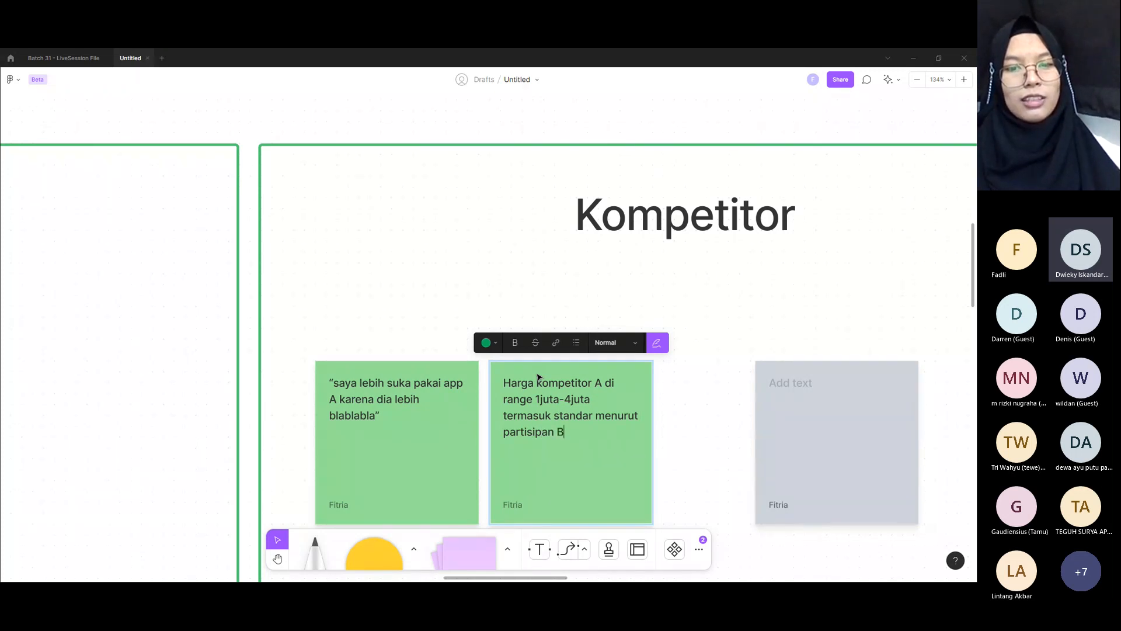
Step: Write "Menurut partisipan A harga kompetitor" in the grey note and select the competitor's letter "A" in the neighbouring price note
left_click(782, 387)
type("Menuru")
key("BackSpace")
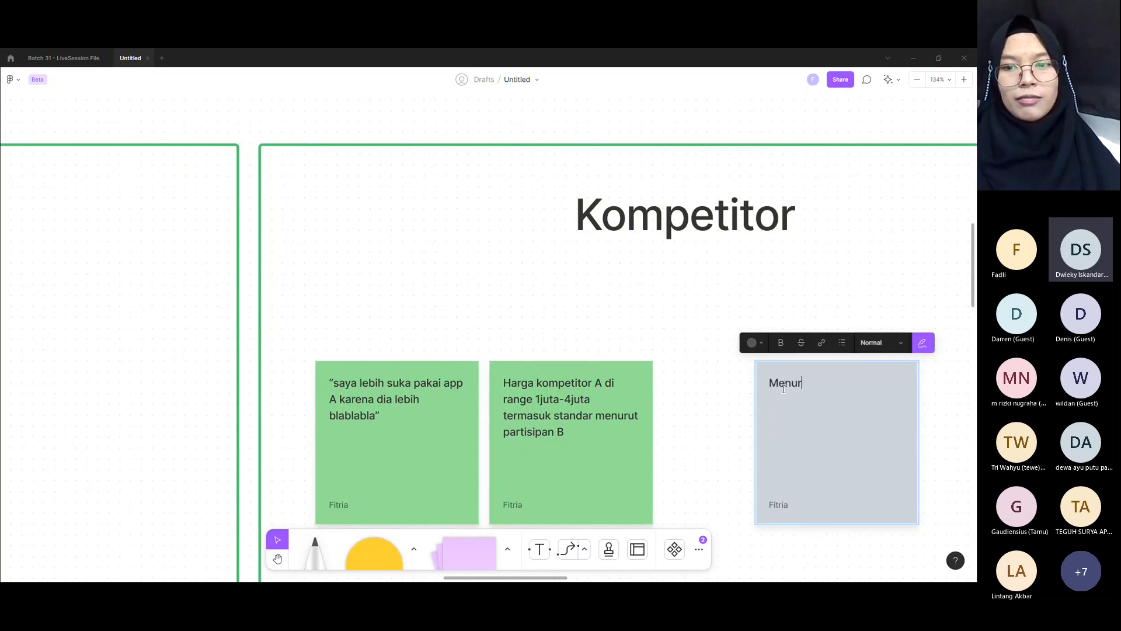
type("ut par")
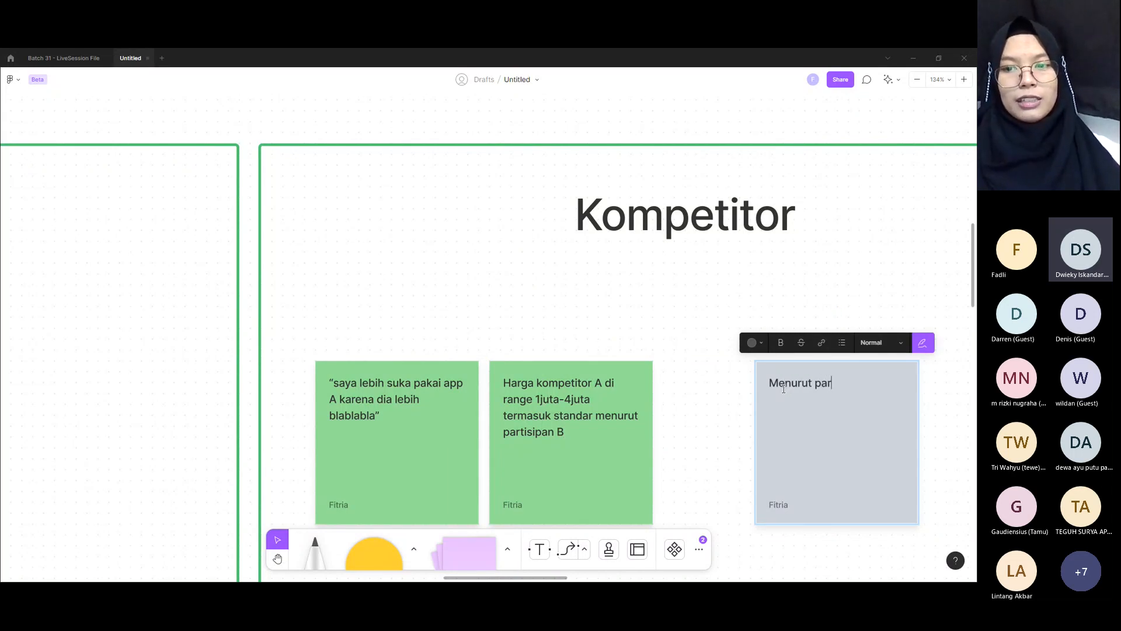
type("tisipan A ")
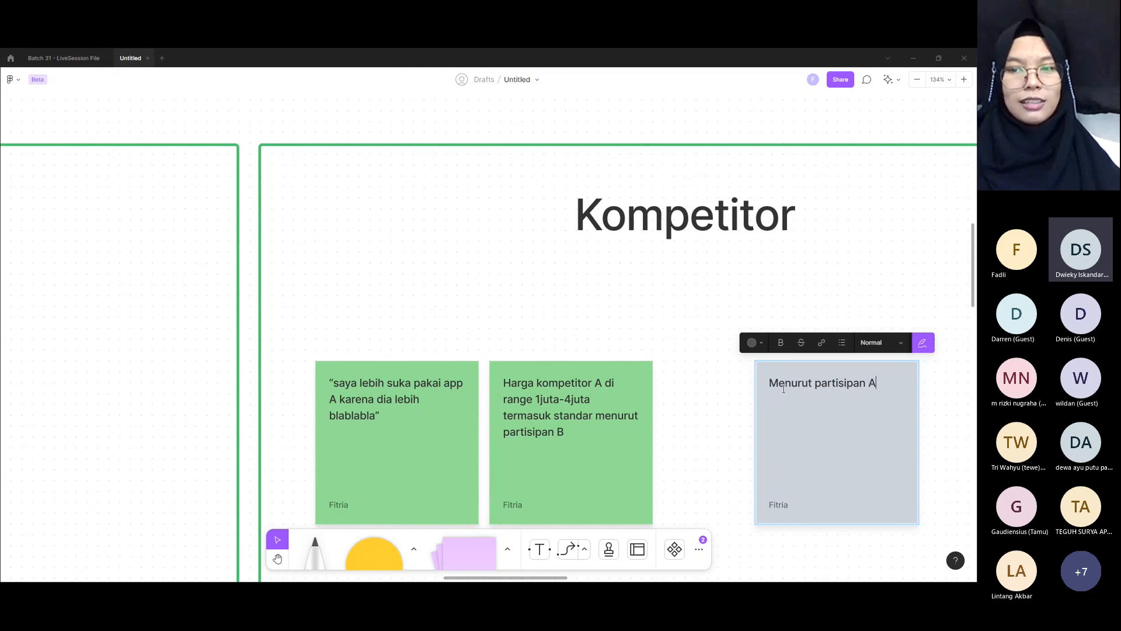
type("har")
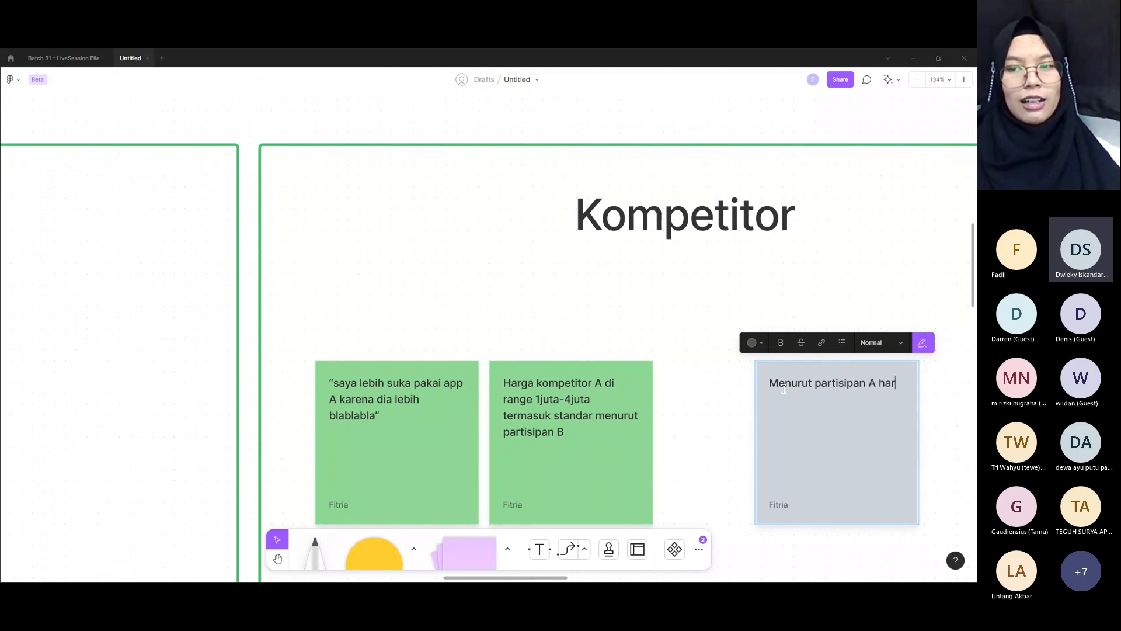
type("ga kompetitor")
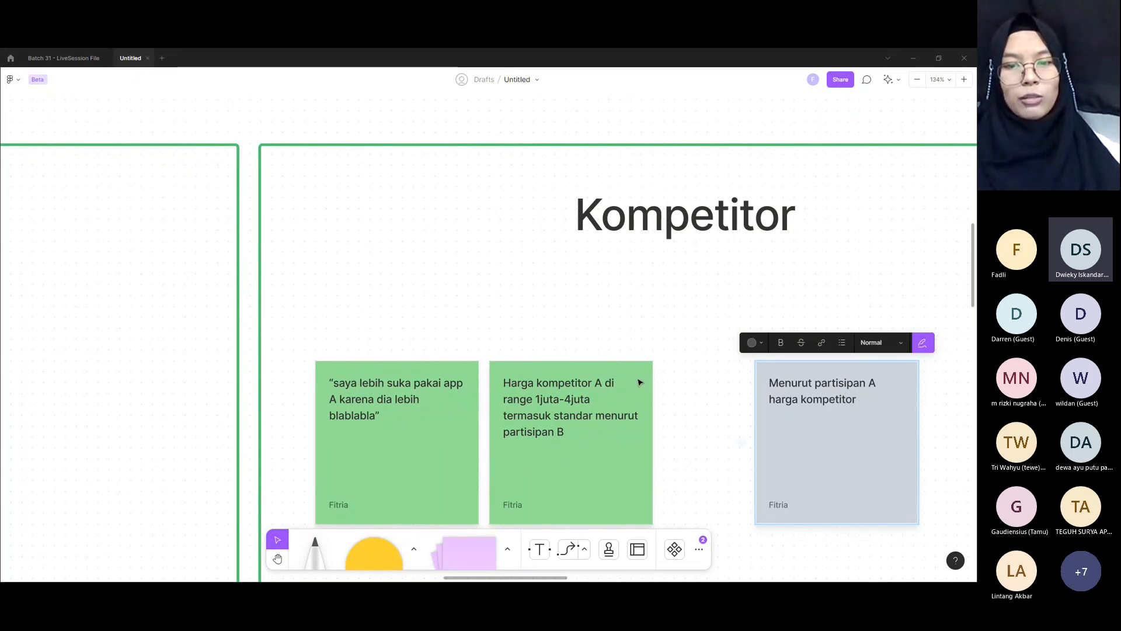
double_click(598, 384)
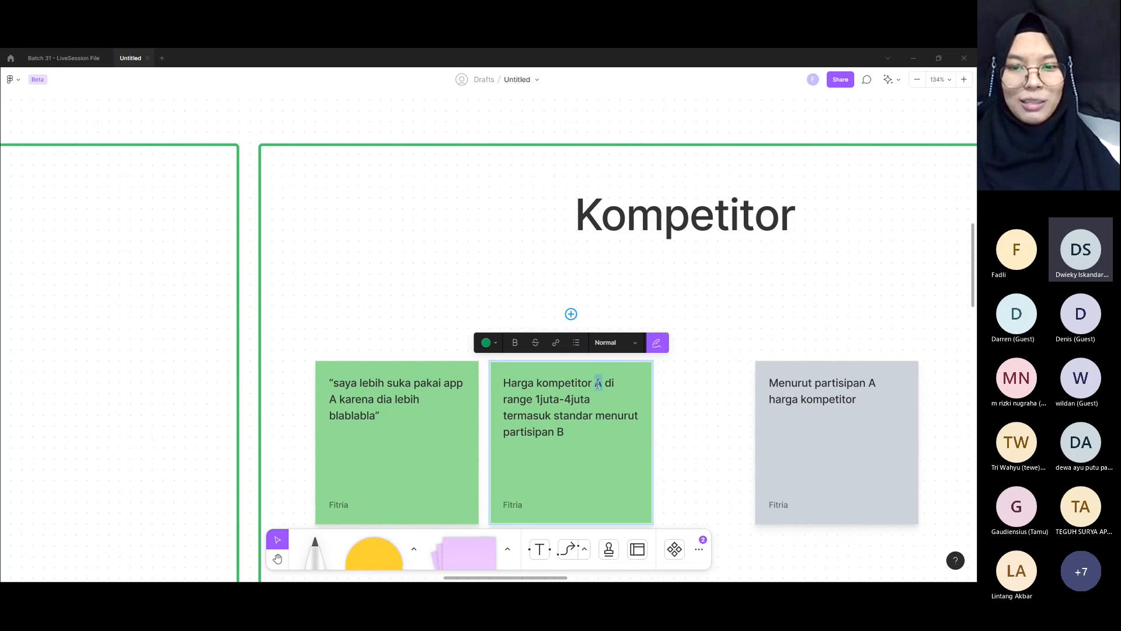
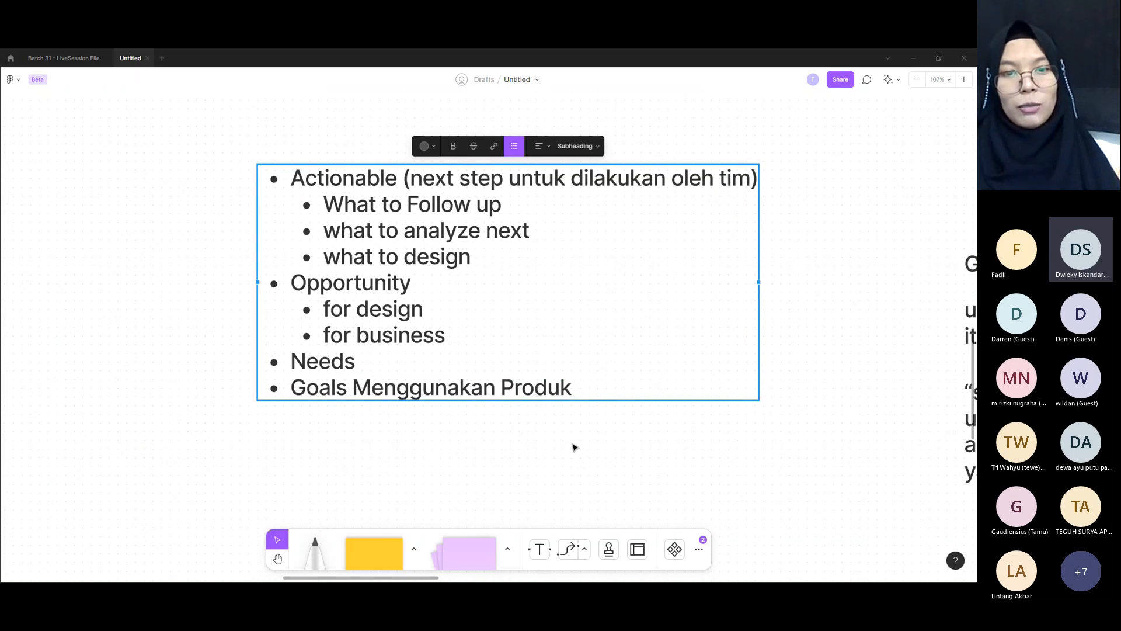
Step: Review the outline of insight types, from "Actionable (next step untuk dilakukan oleh tim)" down to "Goals Menggunakan Produk"
left_click(574, 447)
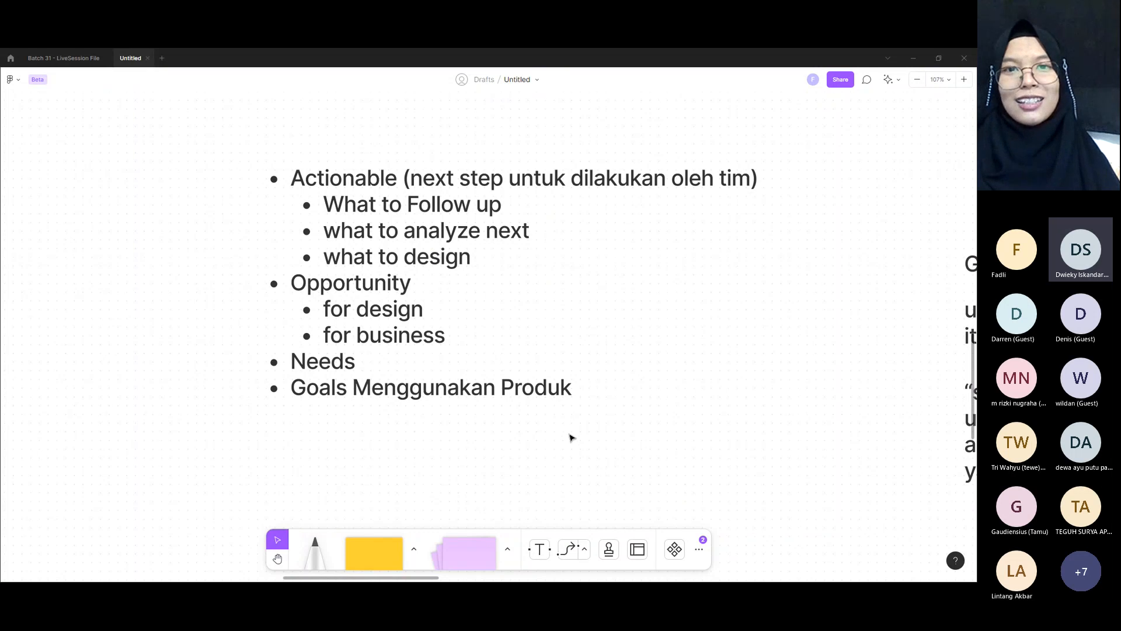
left_click(439, 385)
left_click_drag(605, 387, 273, 394)
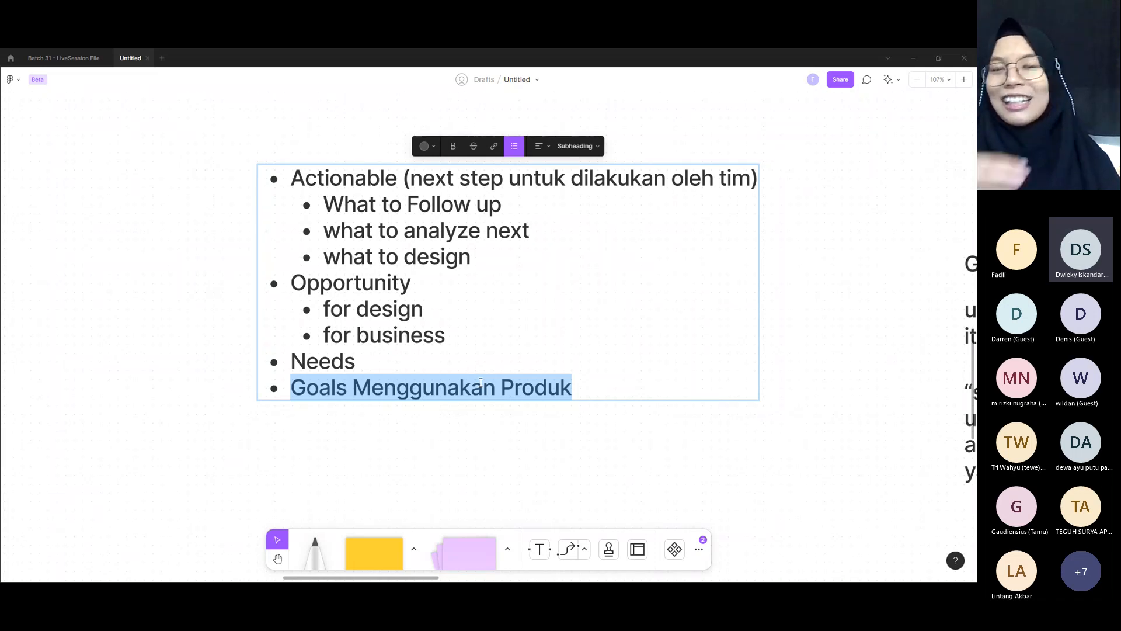
left_click(524, 365)
left_click(381, 178)
left_click_drag(381, 177, 638, 426)
key("Escape")
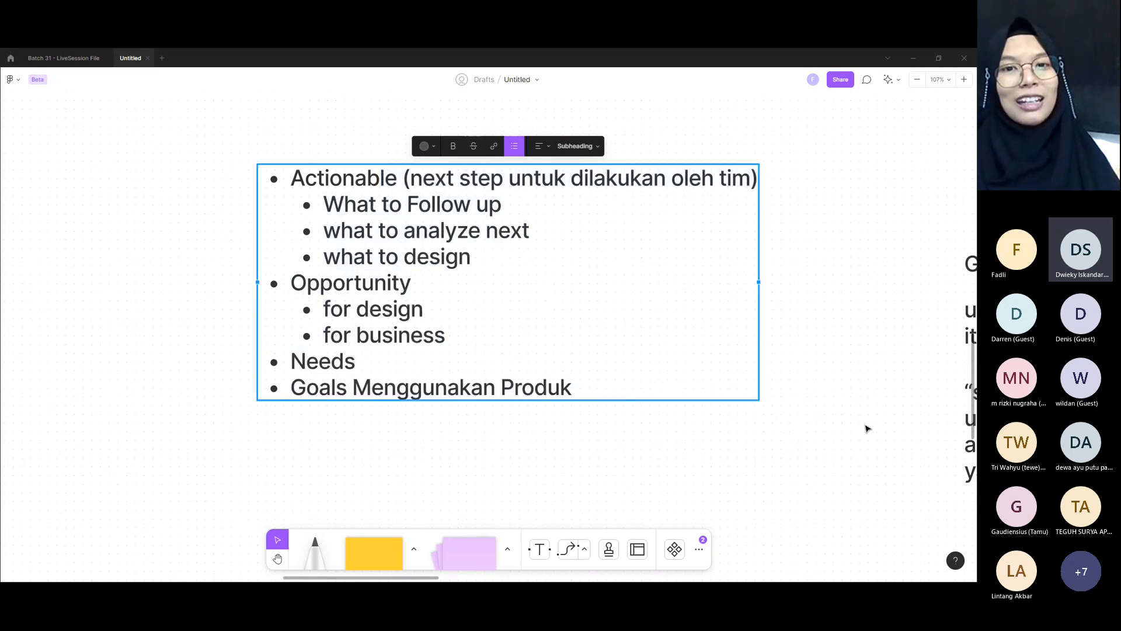
Step: Examine the example theme "Grup yang memberi input soal barang", its user-need statement on fashion validation and the participant quote below it
scroll(867, 430, "down", 5)
scroll(858, 420, "right", 6)
scroll(857, 420, "down", 3)
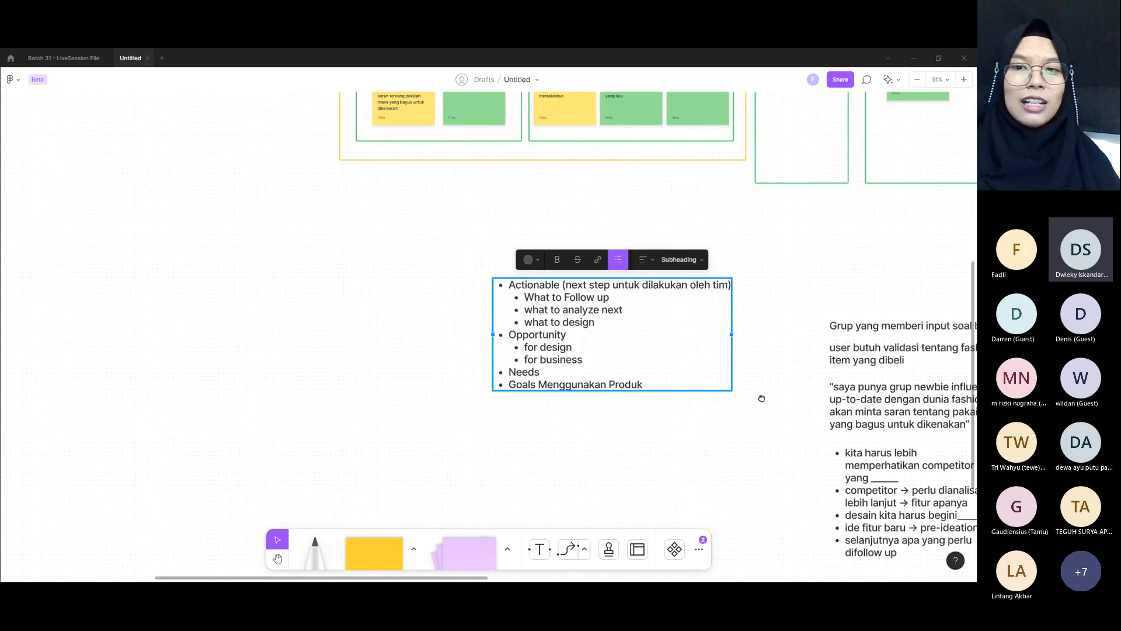
scroll(715, 267, "up", 3)
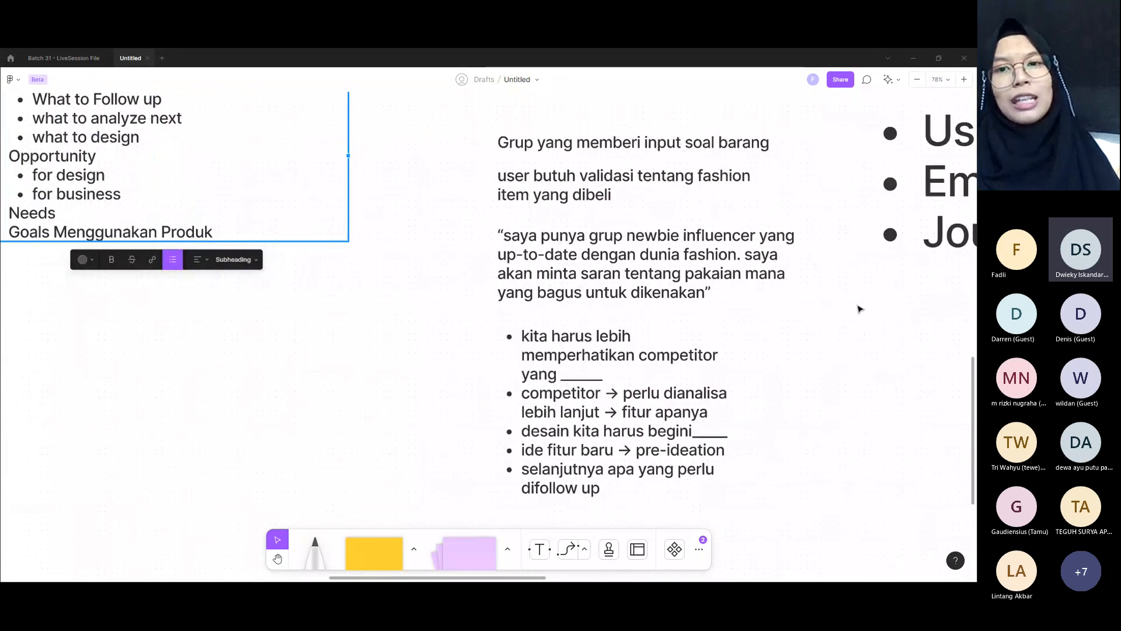
scroll(678, 283, "up", 2)
scroll(676, 282, "up", 2)
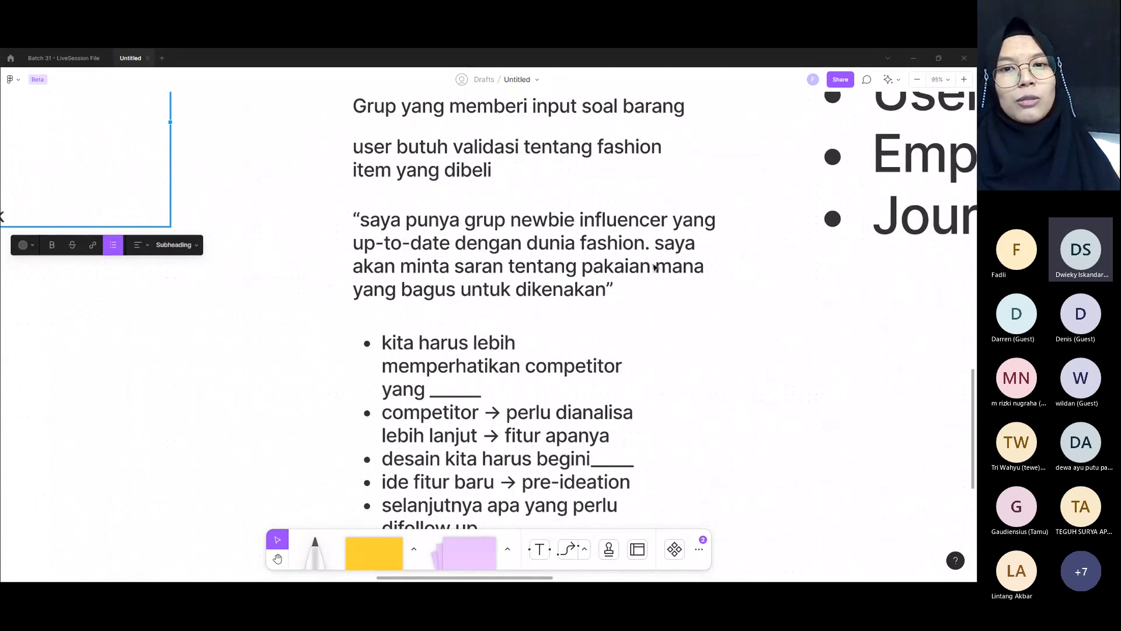
left_click(616, 260)
key("Return")
key("Escape")
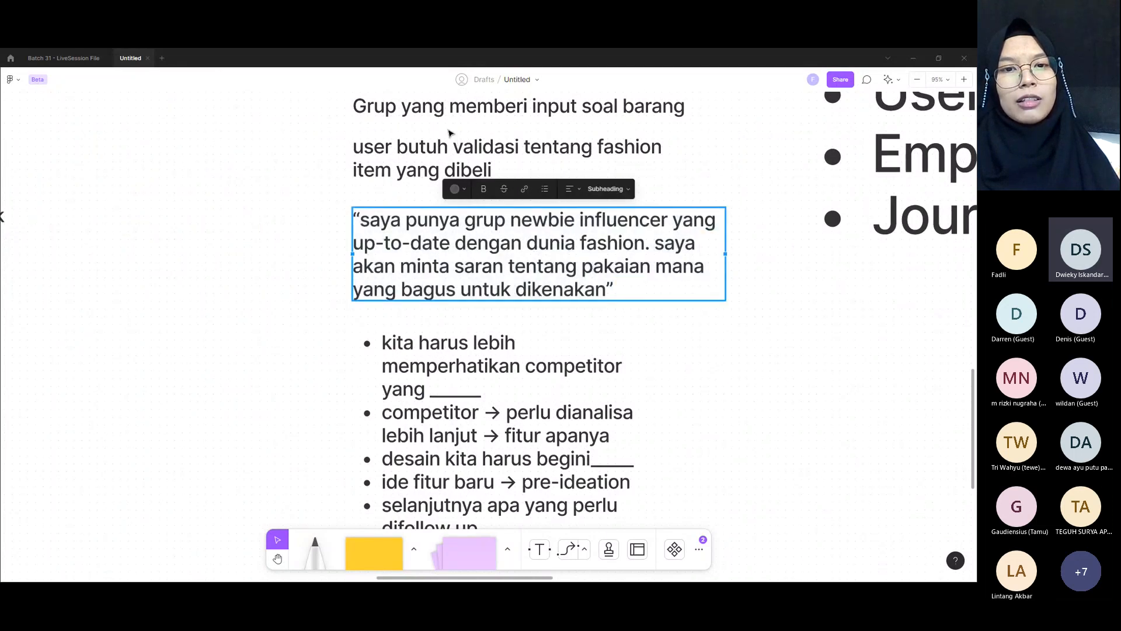
left_click(552, 266)
double_click(536, 262)
key("Escape")
scroll(513, 320, "down", 1)
left_click(433, 140)
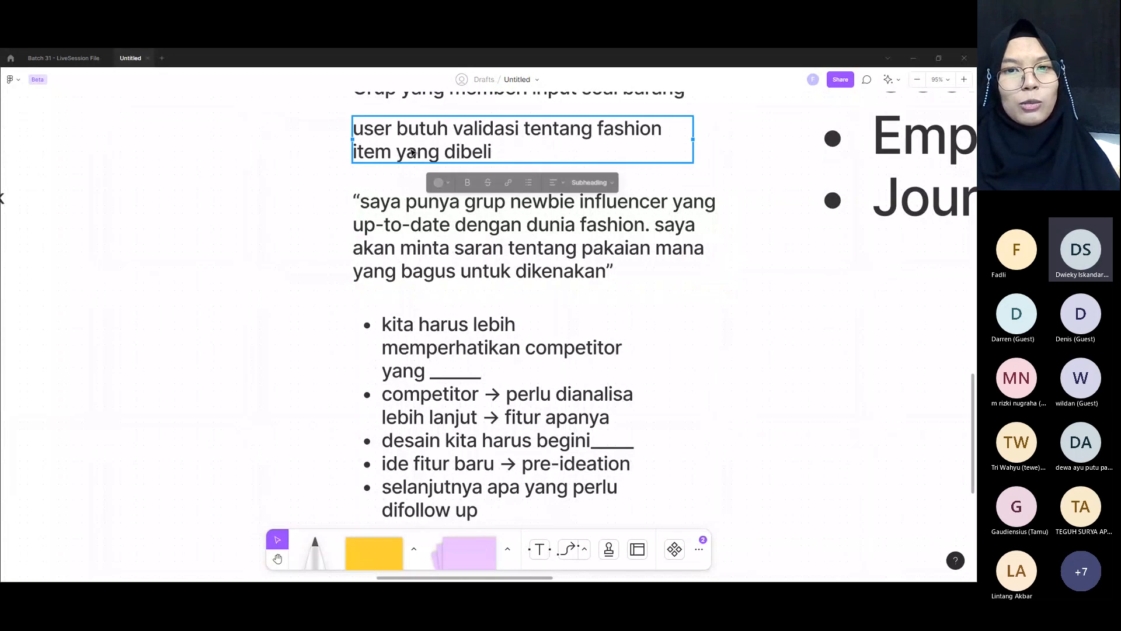
scroll(441, 201, "up", 2)
double_click(414, 163)
left_click_drag(485, 164, 473, 168)
left_click(462, 183)
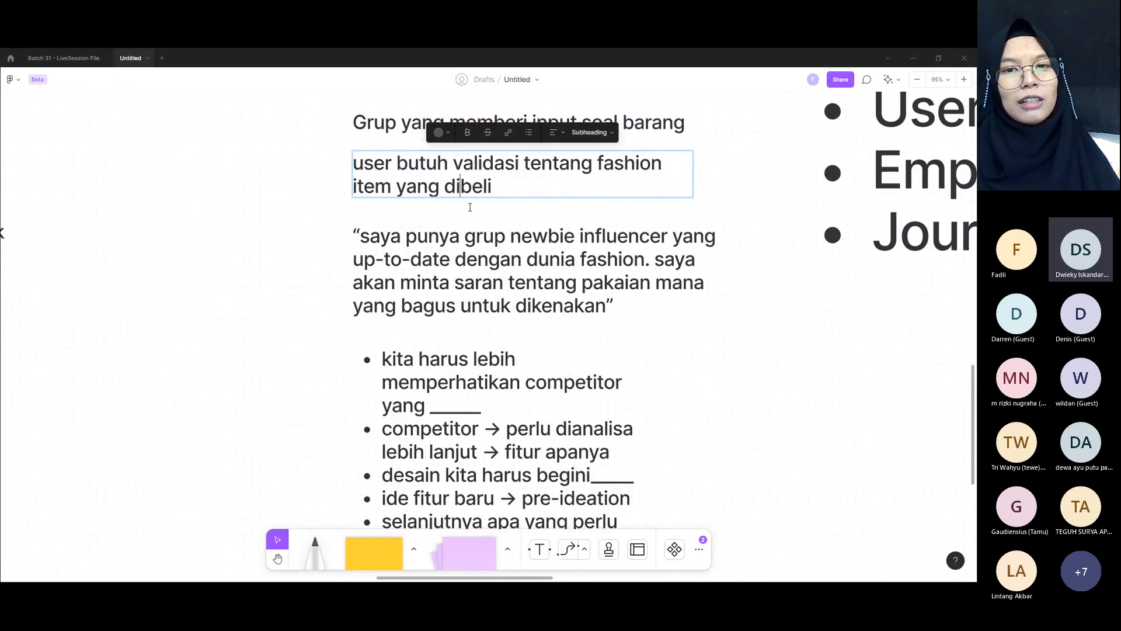
left_click(398, 122)
Step: Read through the example insight list point by point, from "kita harus lebih memperhatikan competitor" to "selanjutnya apa yang perlu difollow up"
scroll(507, 313, "down", 3)
scroll(507, 313, "down", 2)
double_click(443, 266)
left_click_drag(381, 244, 516, 285)
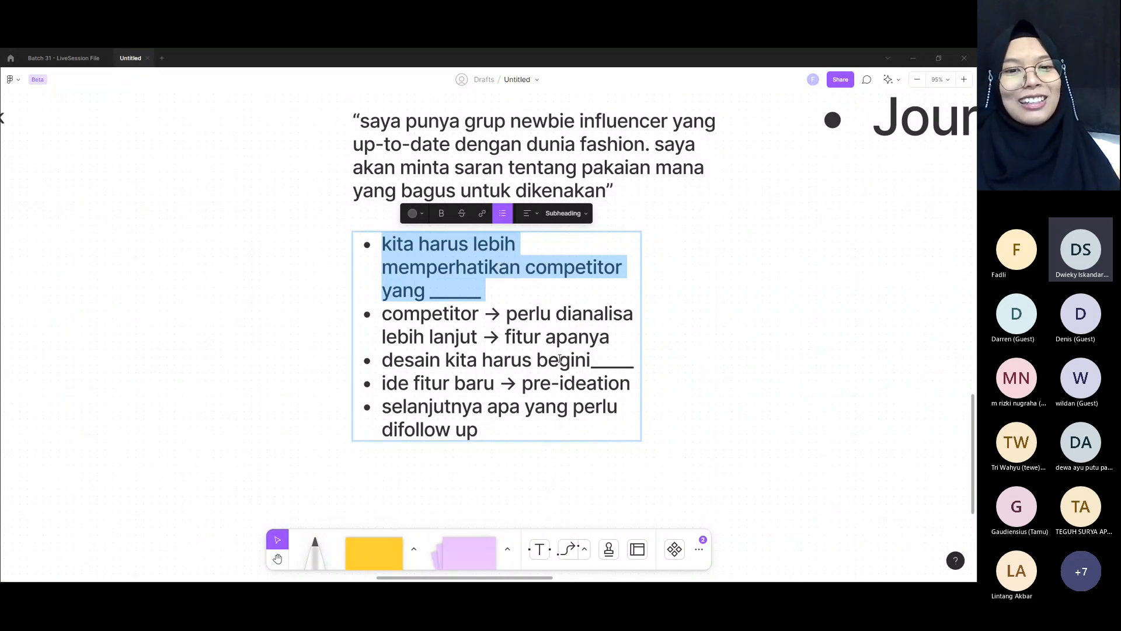
left_click(426, 311)
left_click_drag(382, 313, 640, 321)
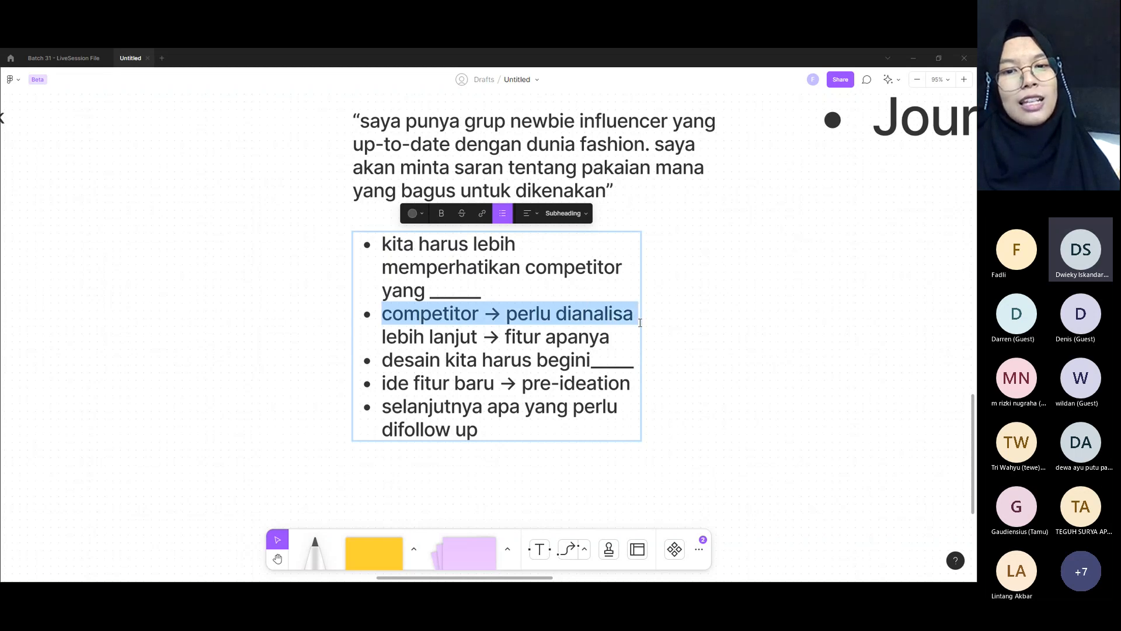
mouse_move(505, 336)
left_mouse_down()
mouse_move(600, 337)
mouse_move(504, 333)
left_mouse_up()
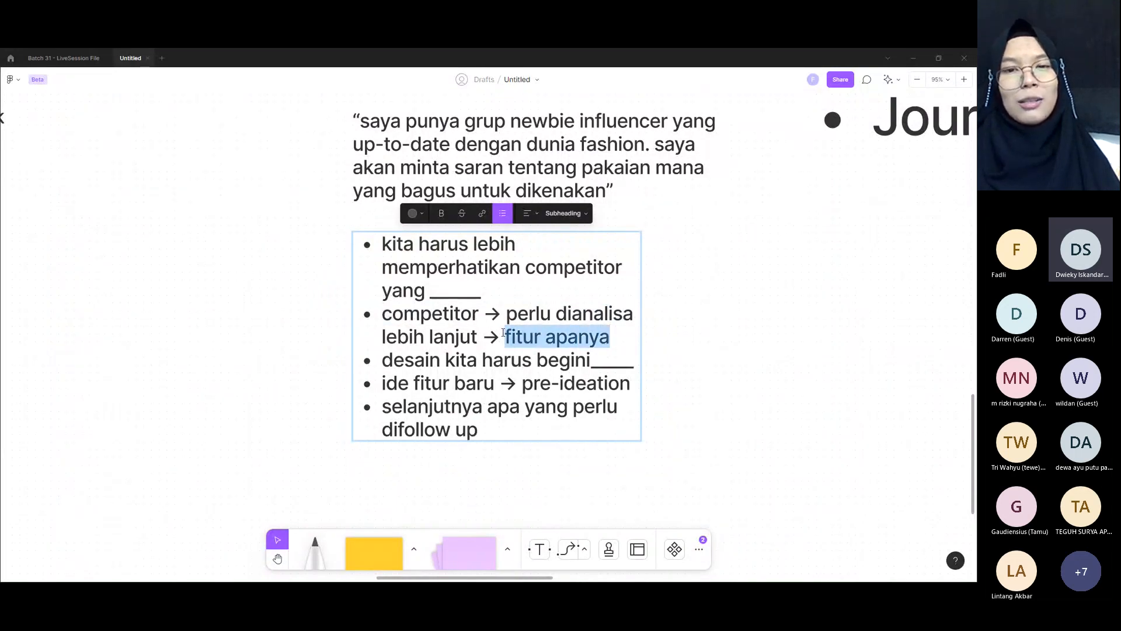
left_click(398, 381)
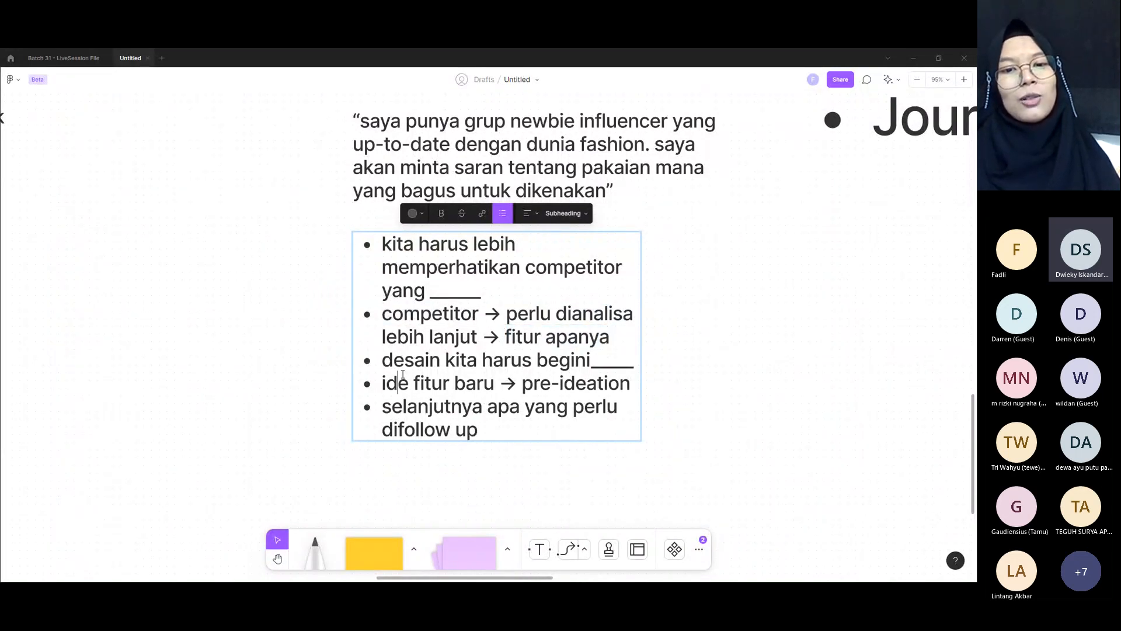
left_click_drag(383, 359, 634, 362)
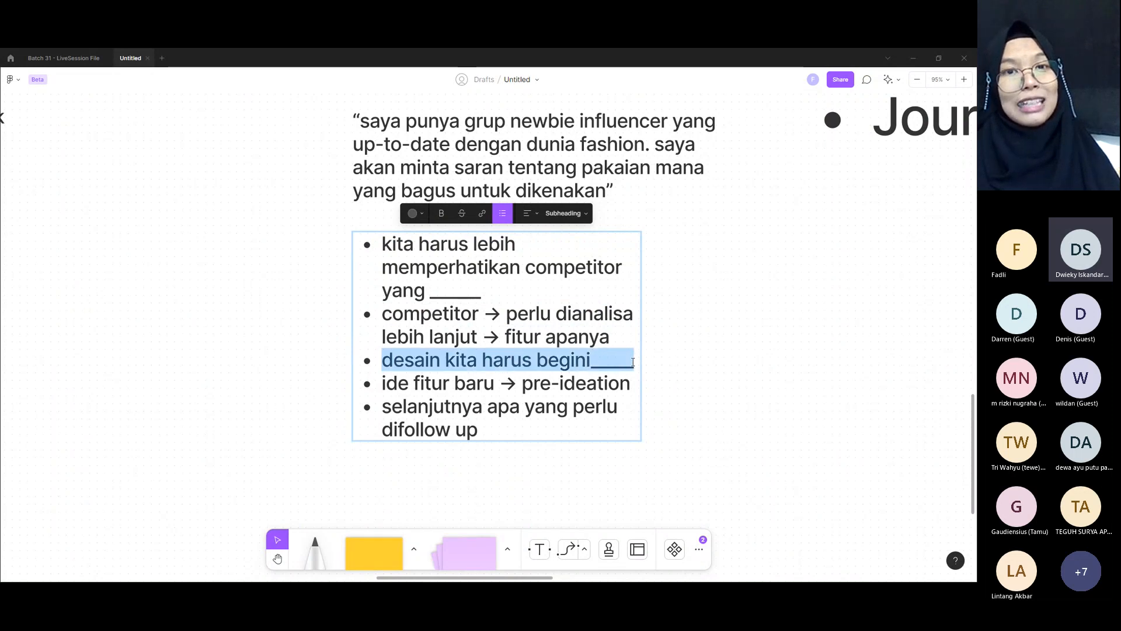
left_click(383, 382)
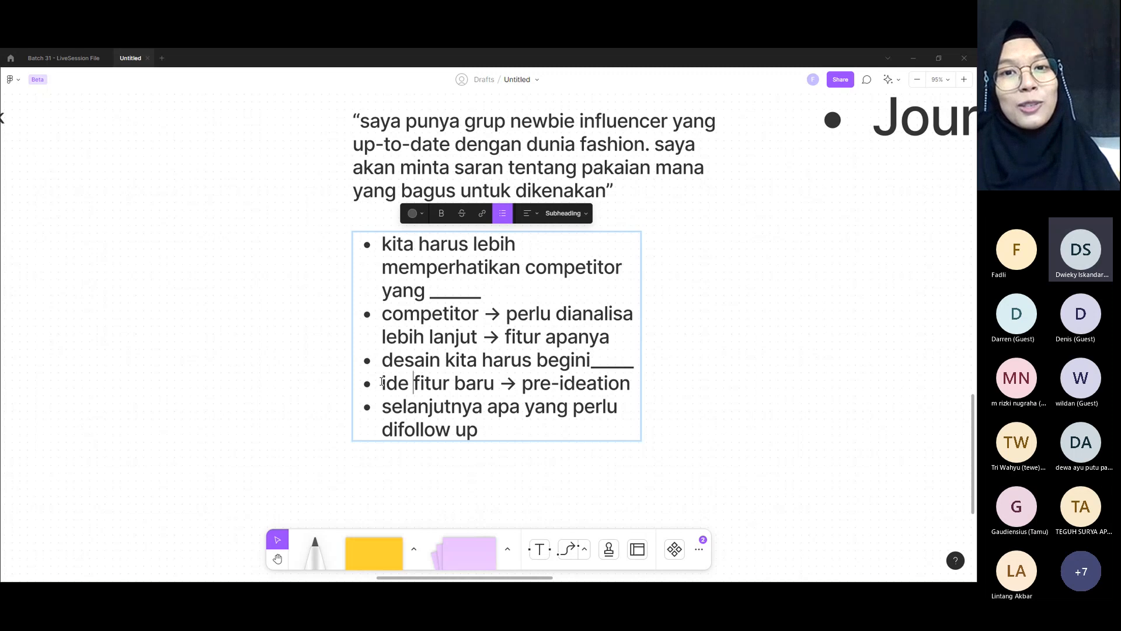
left_click_drag(382, 382, 659, 388)
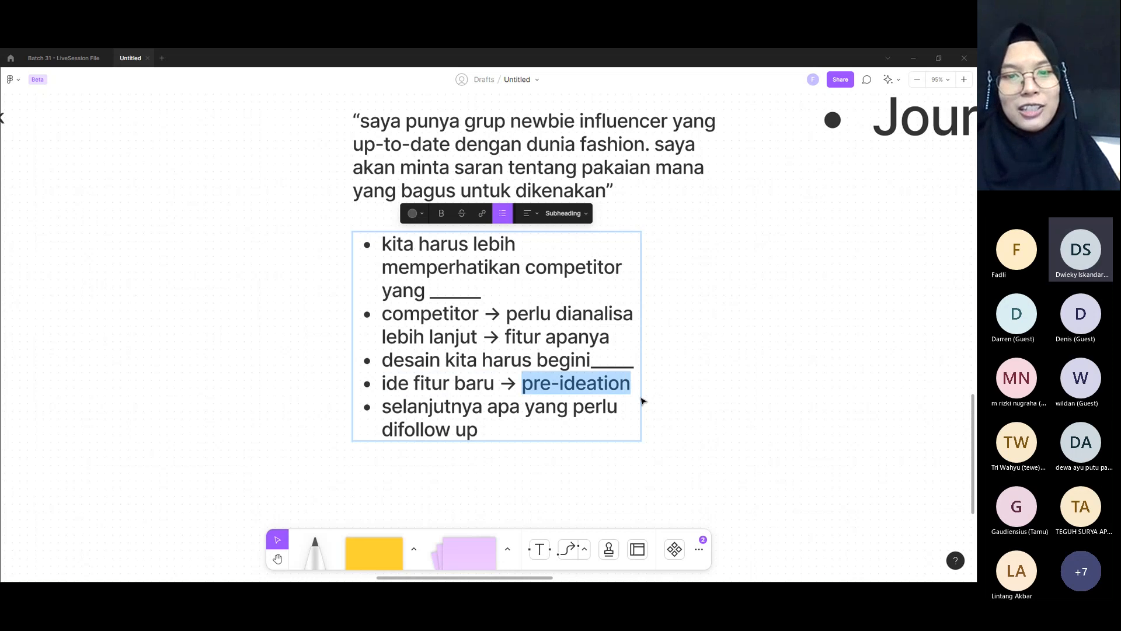
left_click_drag(382, 381, 496, 382)
left_click(498, 435)
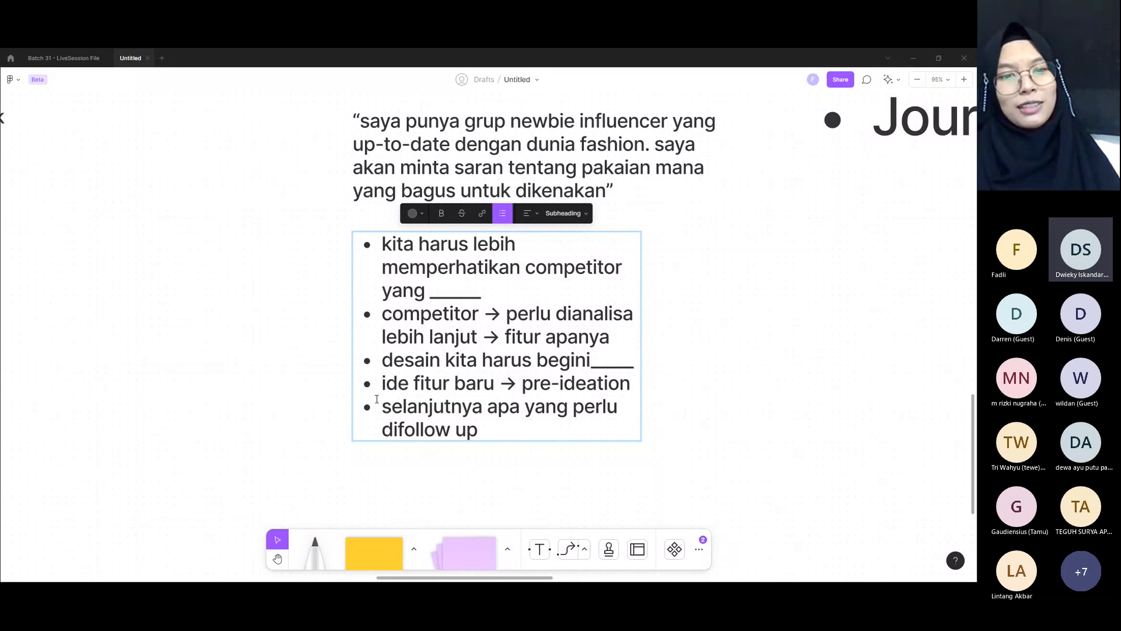
left_click_drag(381, 405, 478, 435)
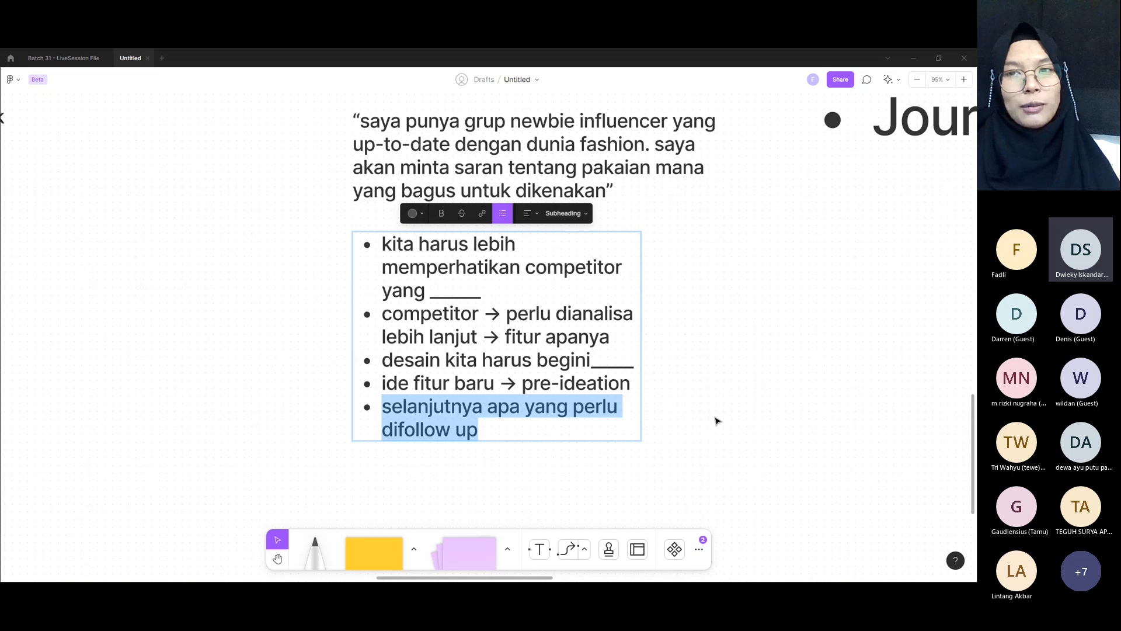
key("Escape")
Step: Move the "kita harus lebih memperhatikan competitor" bullet list away from the quote into the empty area below the "Actionable" outline
scroll(707, 380, "up", 2)
scroll(705, 378, "down", 5)
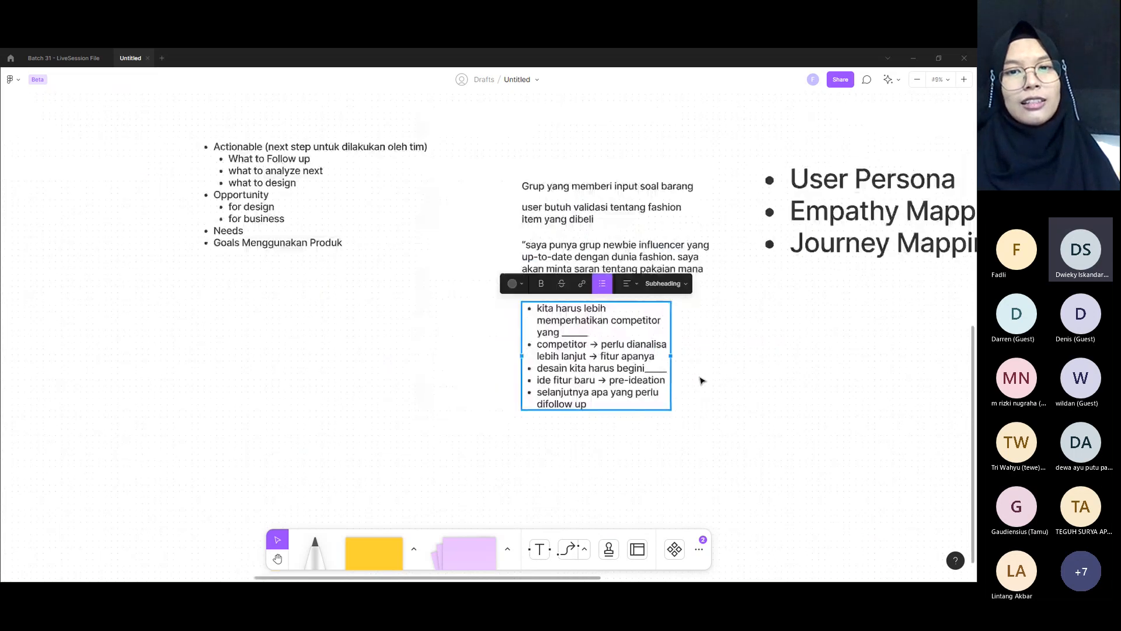
left_click(754, 376)
left_click_drag(635, 351, 318, 363)
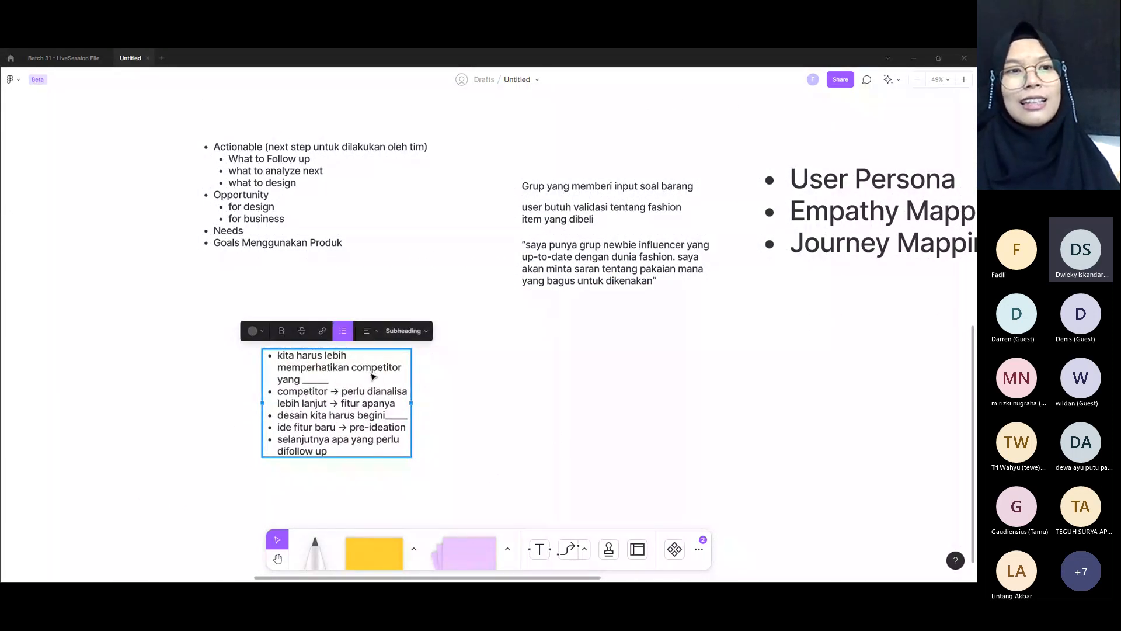
scroll(371, 376, "up", 3)
scroll(347, 389, "down", 2)
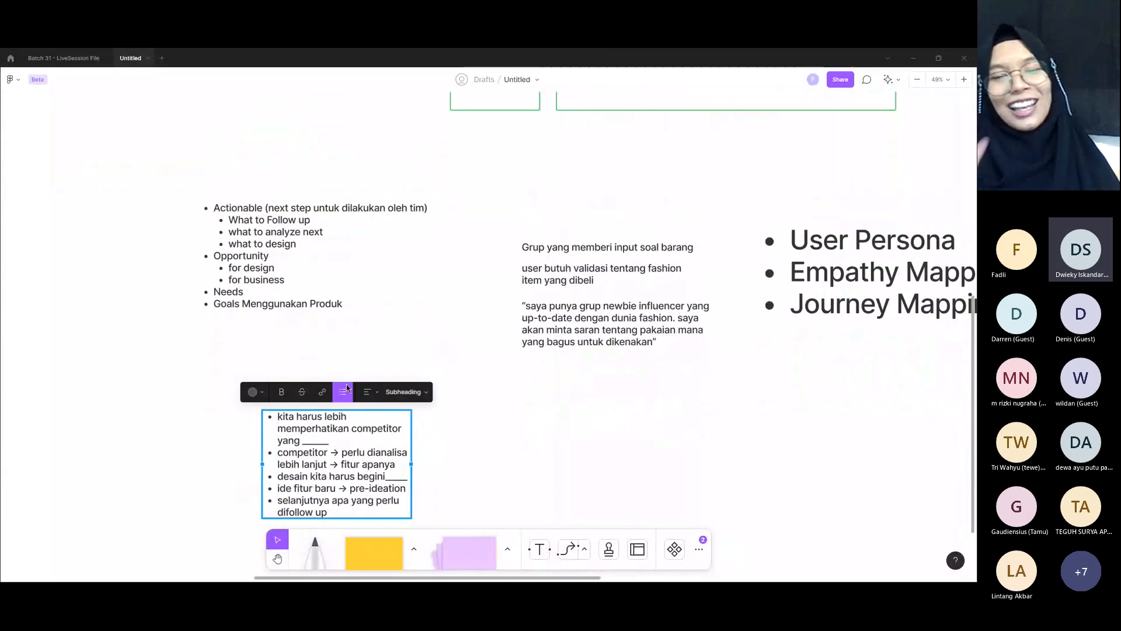
Step: Add the text "INSIGHT YANG DIDAPATKAN" beside the moved bullet list and set its size to Subheading
key("Return")
scroll(425, 342, "down", 3)
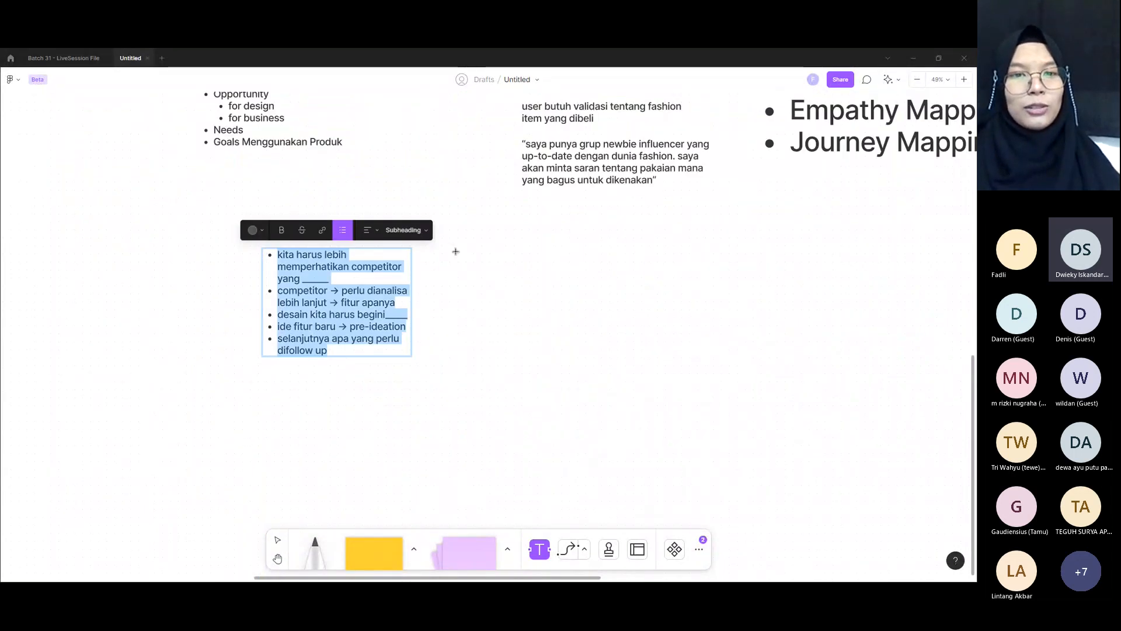
left_click(457, 252)
type("INSIGHT Y")
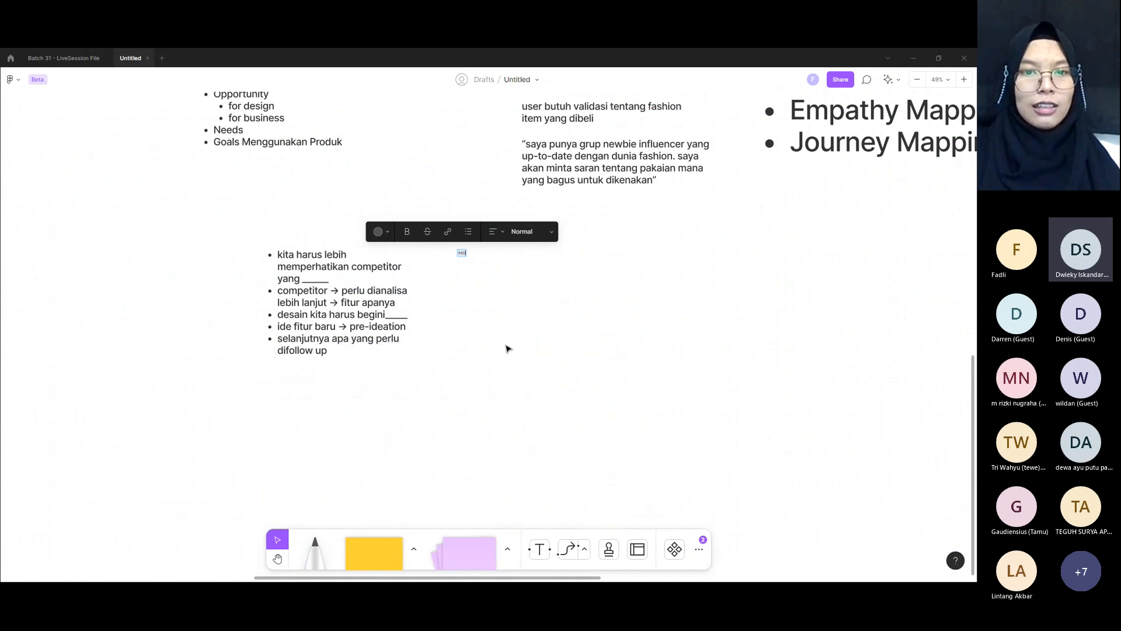
type("ANG")
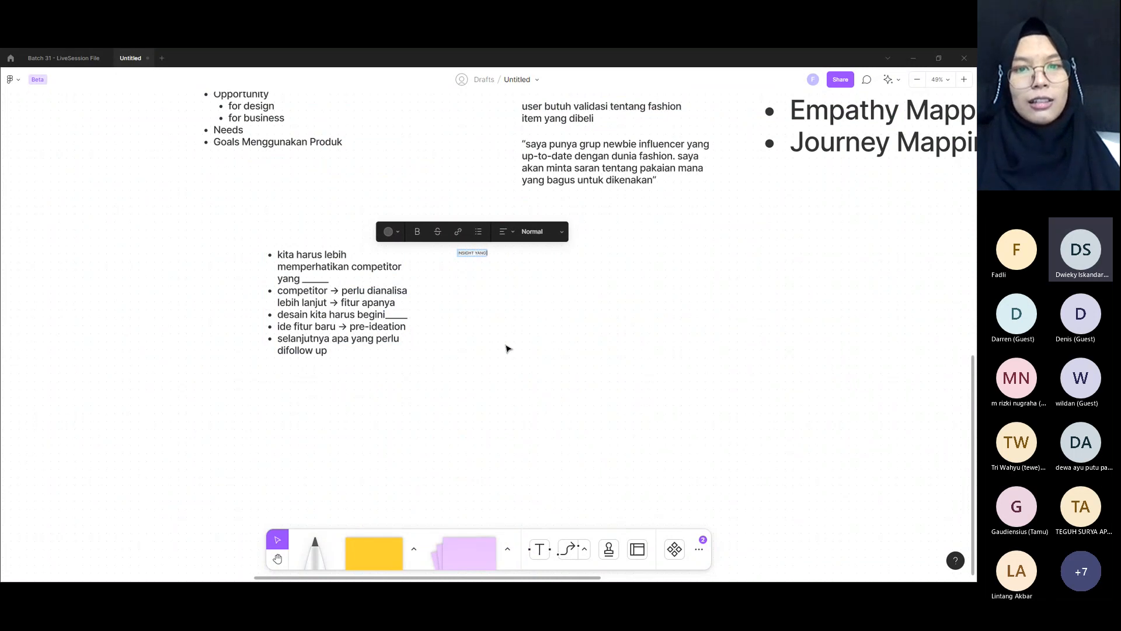
type(" BIDAPATKAN")
key("ctrl+a")
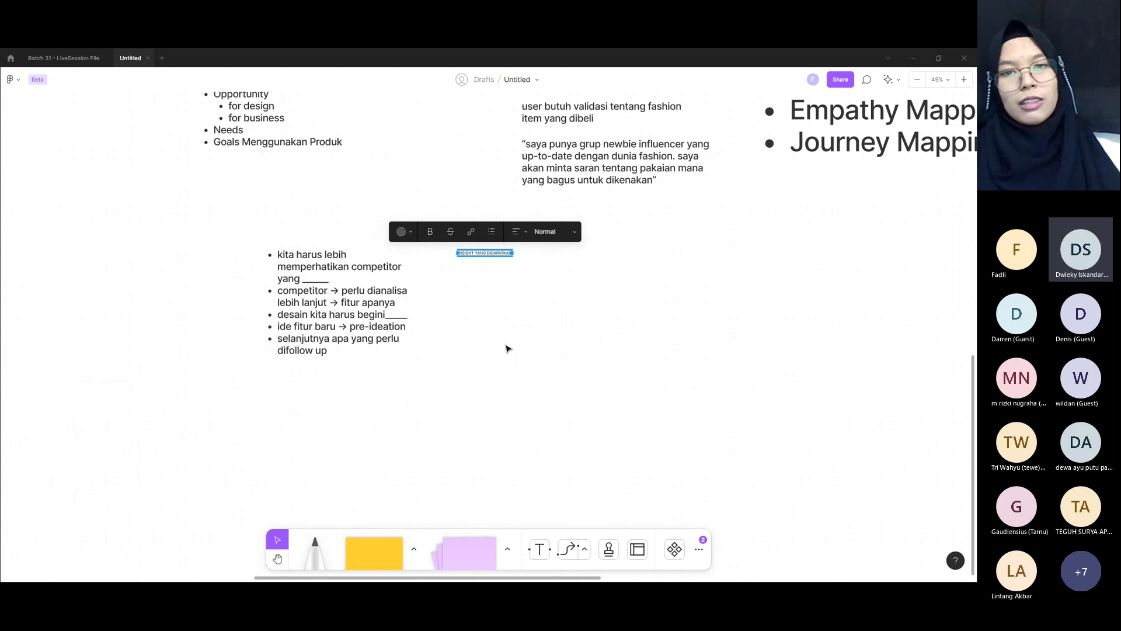
left_click(555, 233)
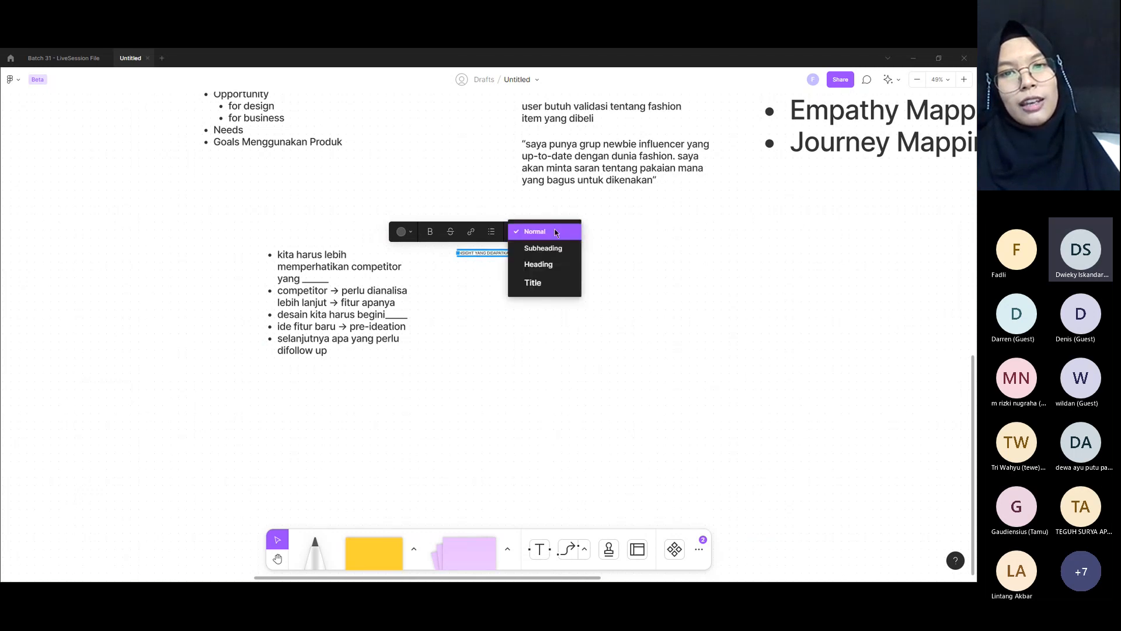
left_click(548, 250)
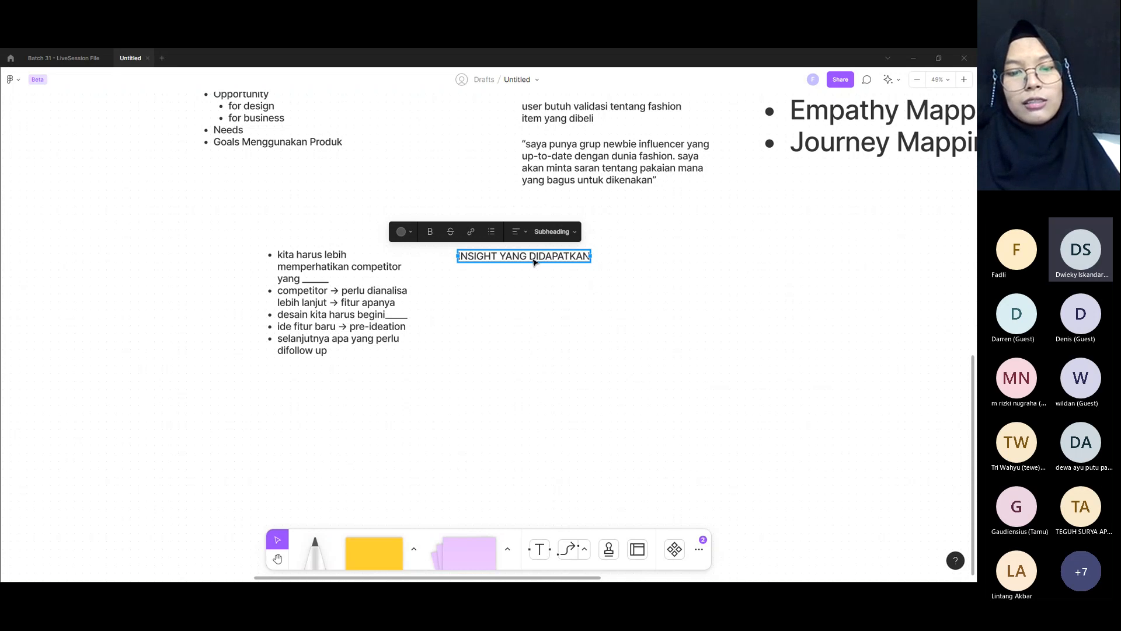
Step: Reword the new heading as "INSIGHT YANG DISIMPULKAN DARI AFFINITY MAPPING"
double_click(535, 257)
type("DISIM")
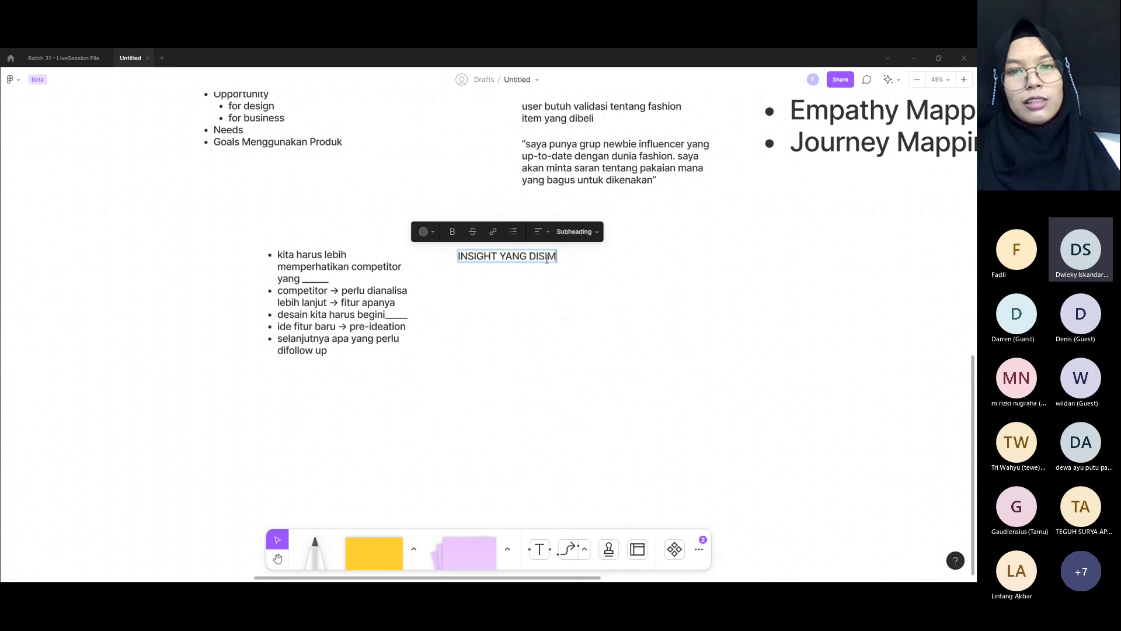
type("PULKAN DARI ")
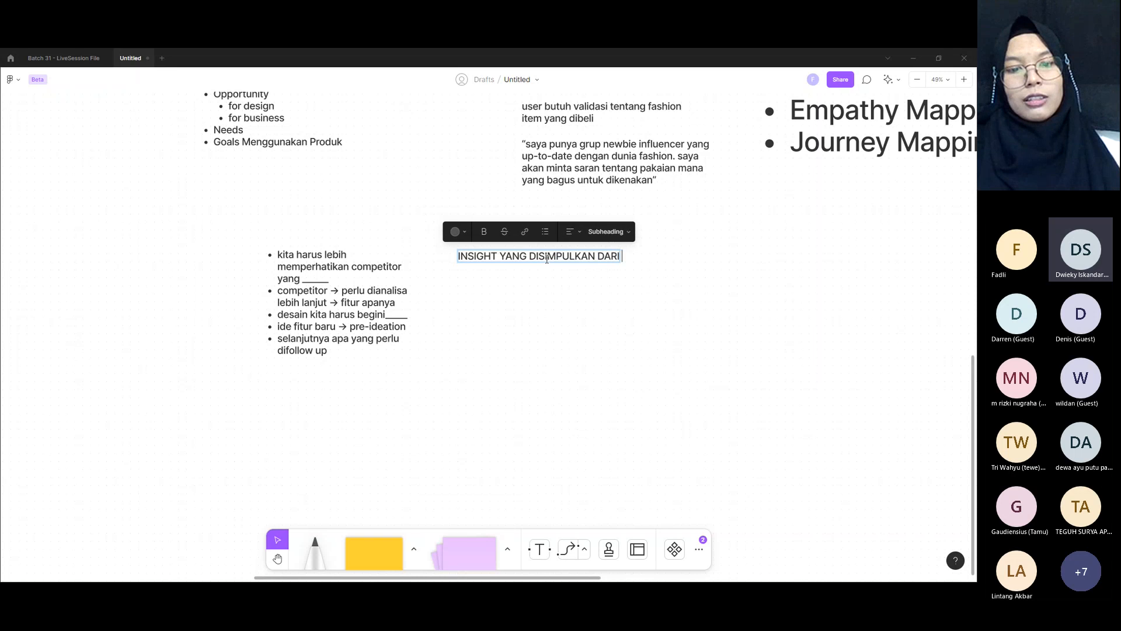
type("AFFINITY ")
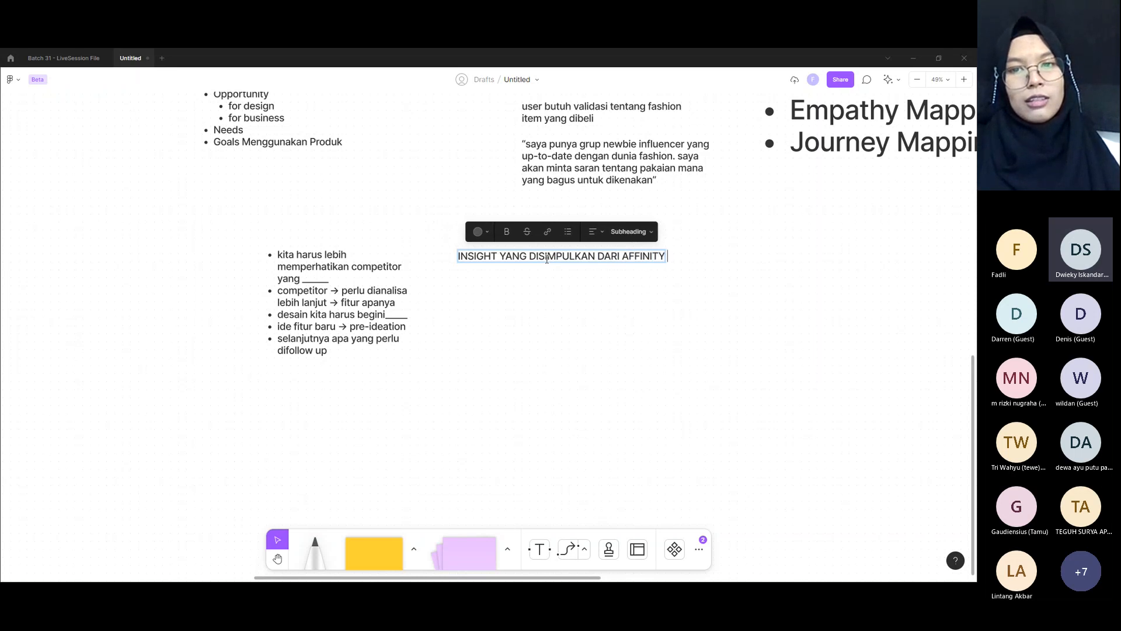
type("MAPPING")
key("Escape")
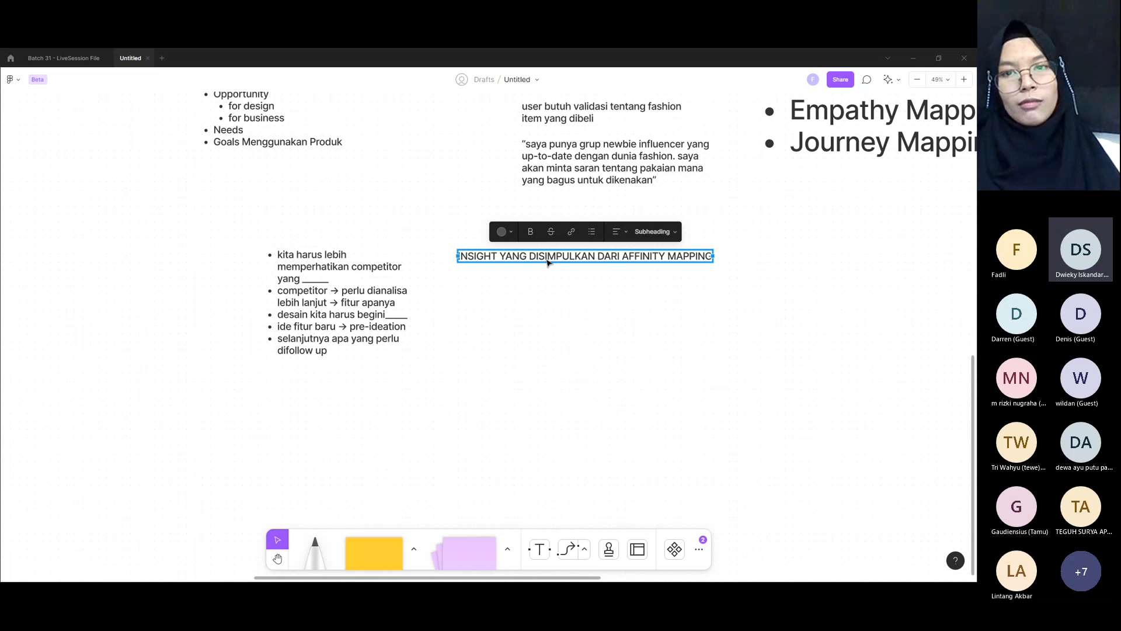
Step: Place the insight heading directly above its bullet list and shift both together to line up under the "Actionable" outline
left_click_drag(548, 262, 357, 242)
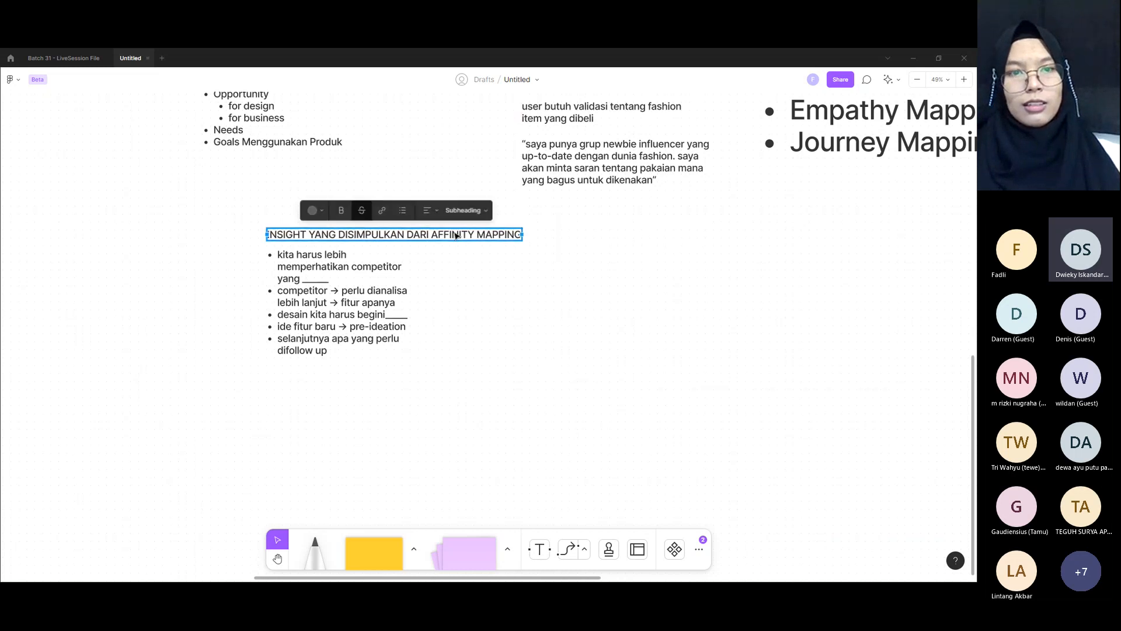
scroll(456, 235, "up", 5, "ctrl")
scroll(182, 242, "down", 3)
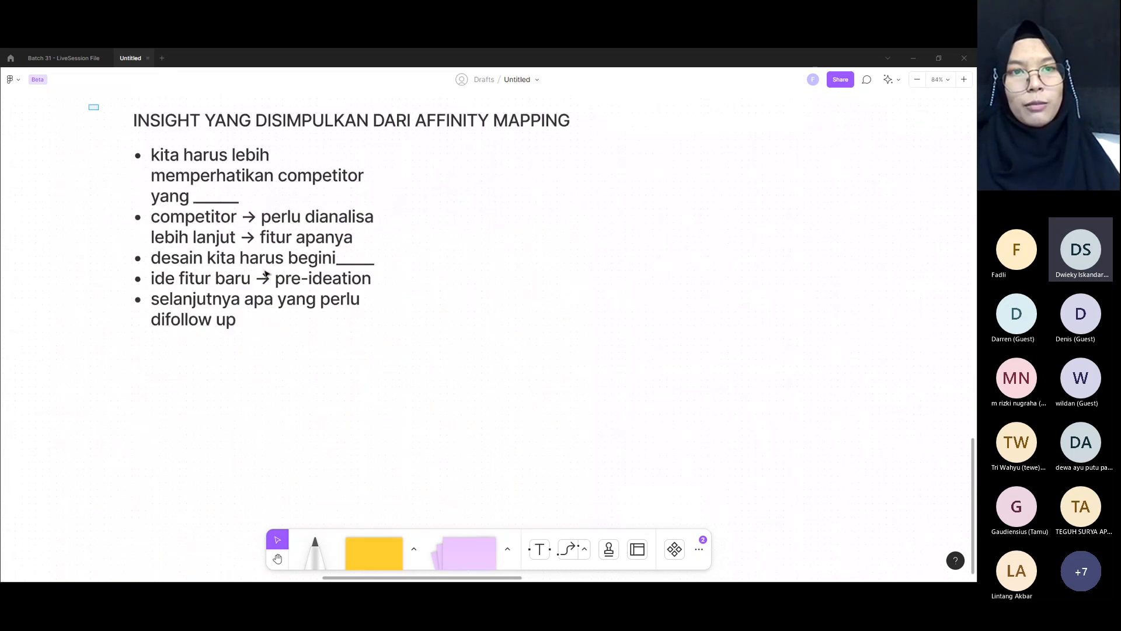
left_click_drag(89, 105, 355, 403)
left_click_drag(259, 210, 163, 268)
scroll(228, 261, "down", 6, "ctrl")
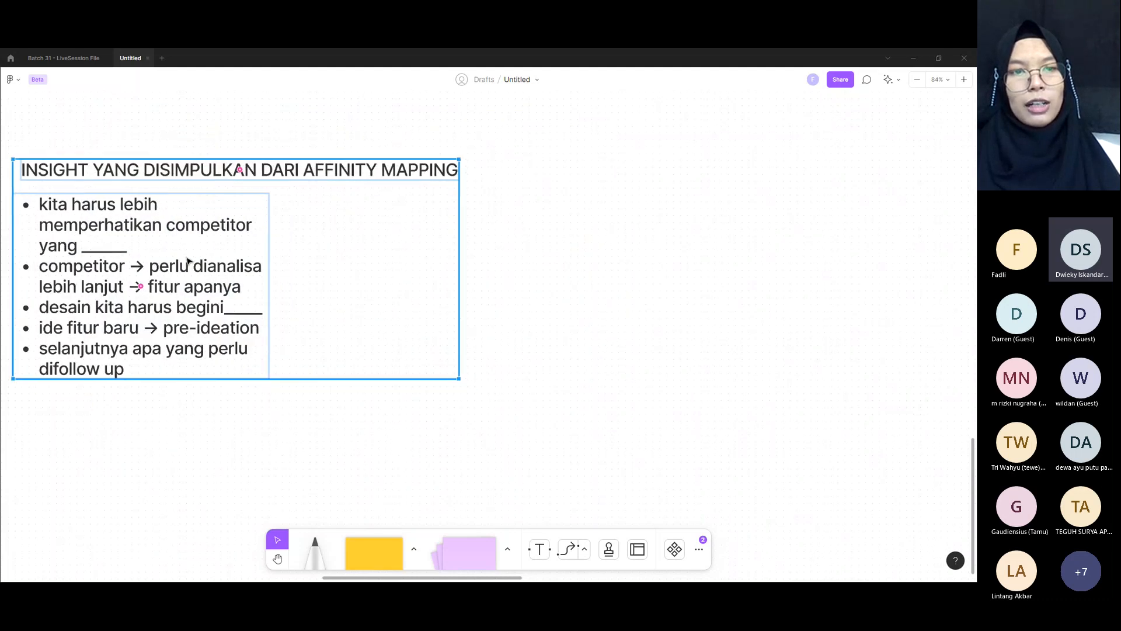
left_click(462, 297)
scroll(308, 275, "up", 1)
scroll(563, 257, "up", 2)
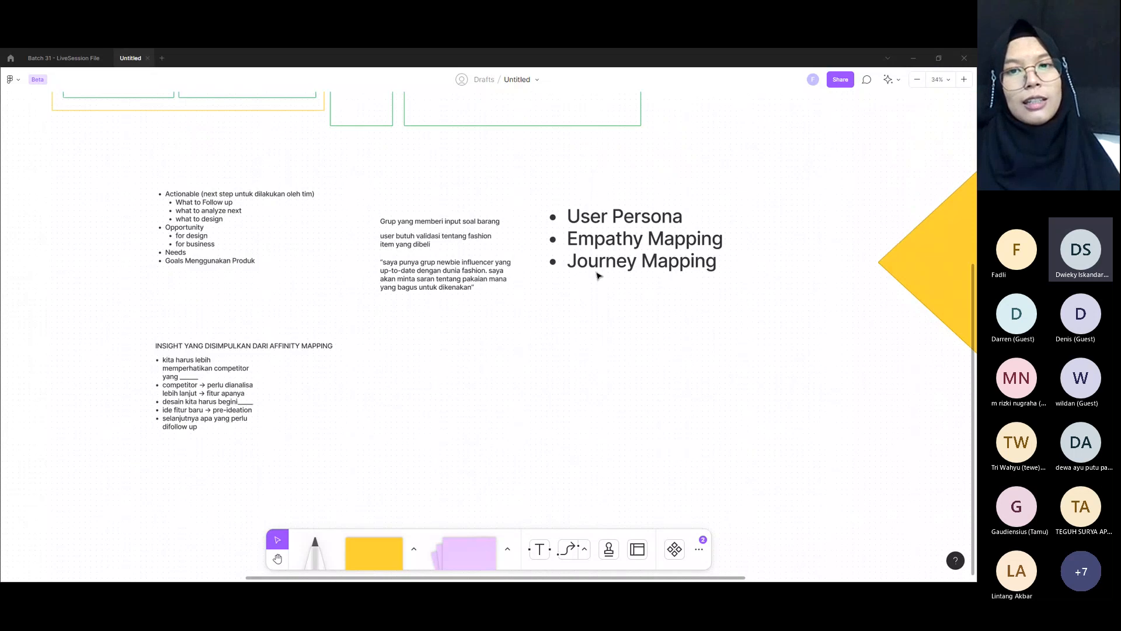
Step: Highlight the User Persona, Empathy Mapping and Journey Mapping lines of the large bullet list one after another
left_click(630, 240)
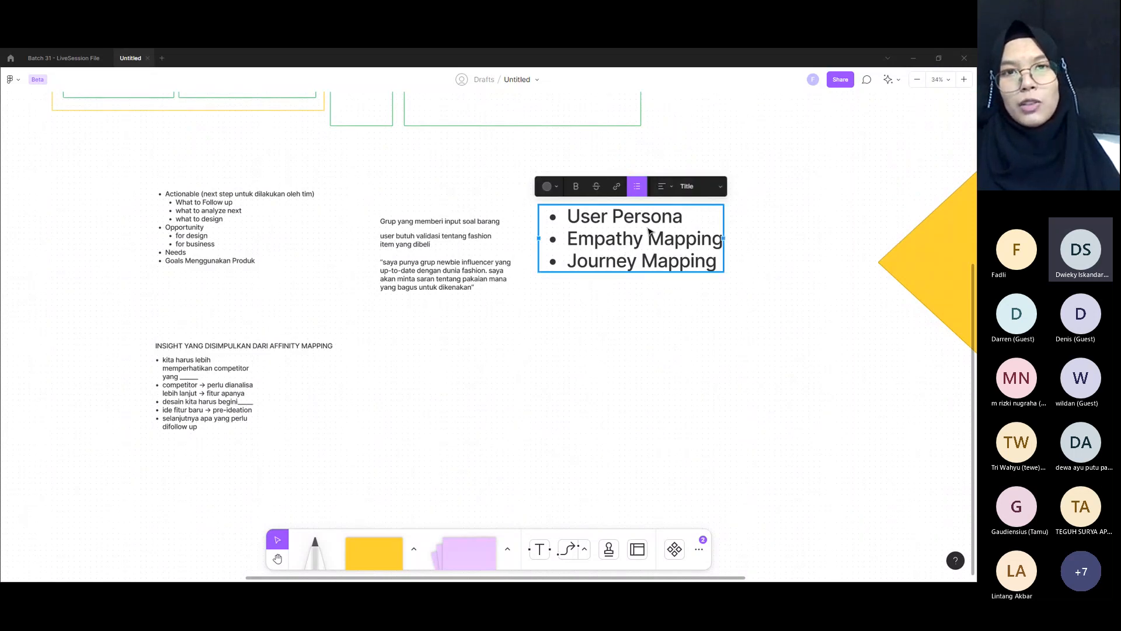
double_click(576, 216)
left_click(570, 217)
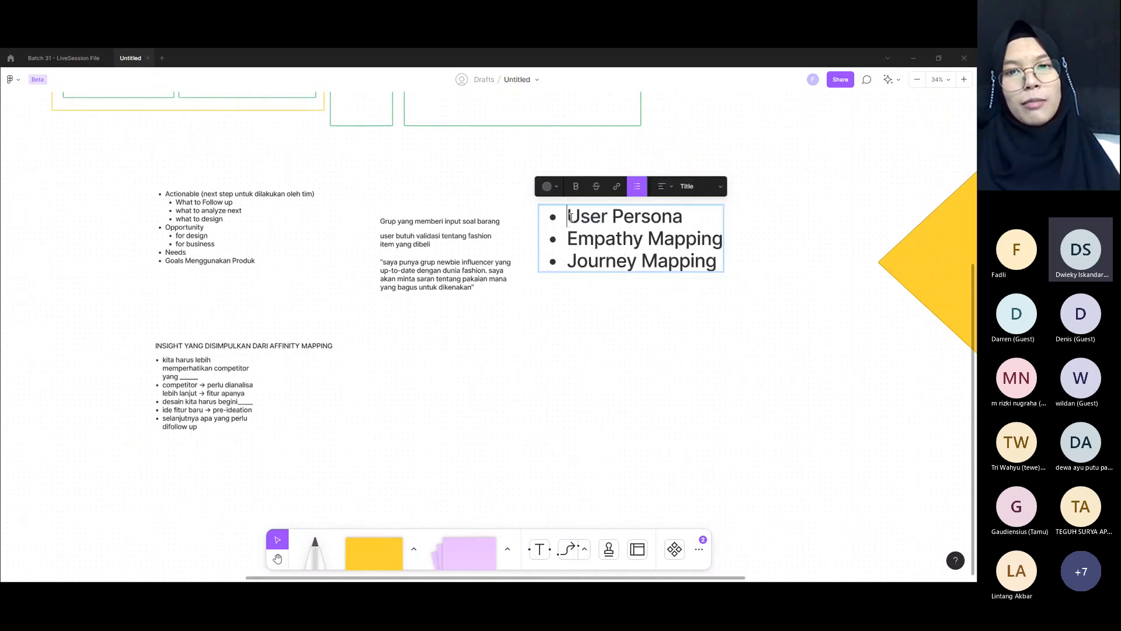
left_click_drag(572, 217, 512, 242)
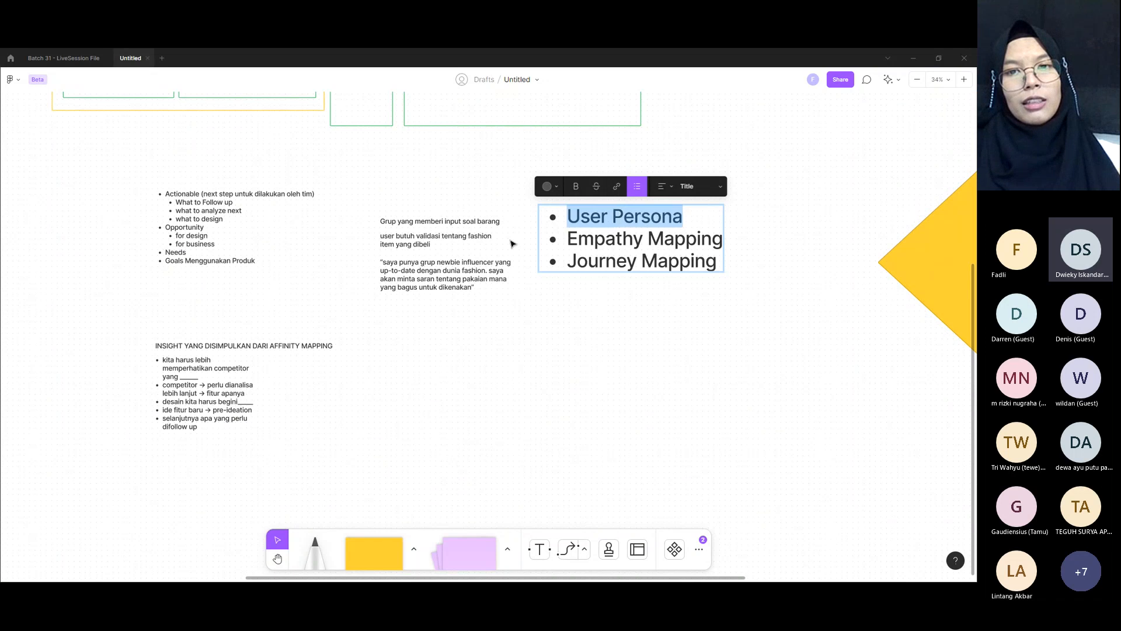
left_click(564, 236)
triple_click(651, 235)
left_click_drag(566, 262, 708, 263)
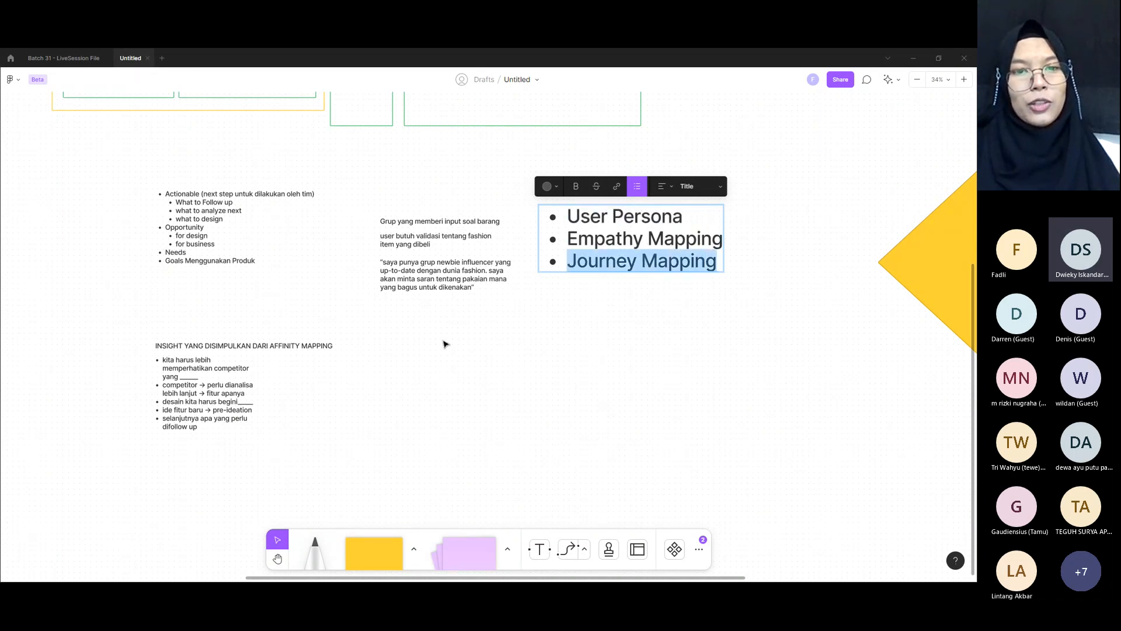
key("Escape")
Step: Move the insight heading and its bullet list together to the empty area beneath the "saya punya grup newbie influencer" quote
left_click_drag(134, 318, 345, 425)
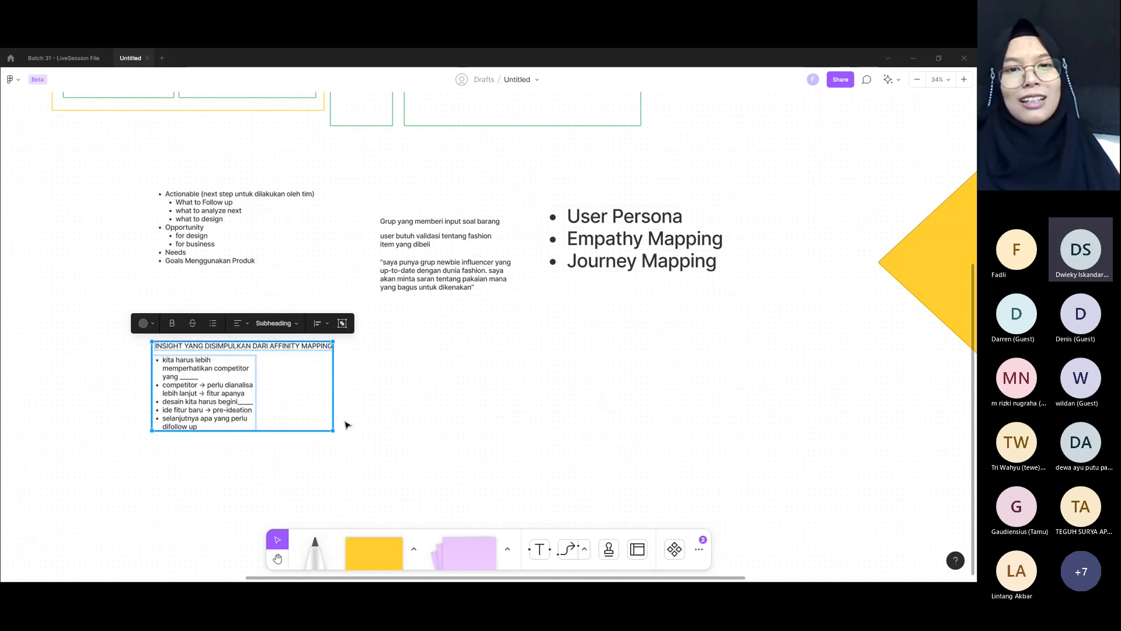
left_click_drag(220, 378, 447, 376)
left_click(195, 336)
Step: Add the text "Temuan/finding" in the empty area beneath the participant legend and the known/unknown bullet list
scroll(192, 333, "up", 5)
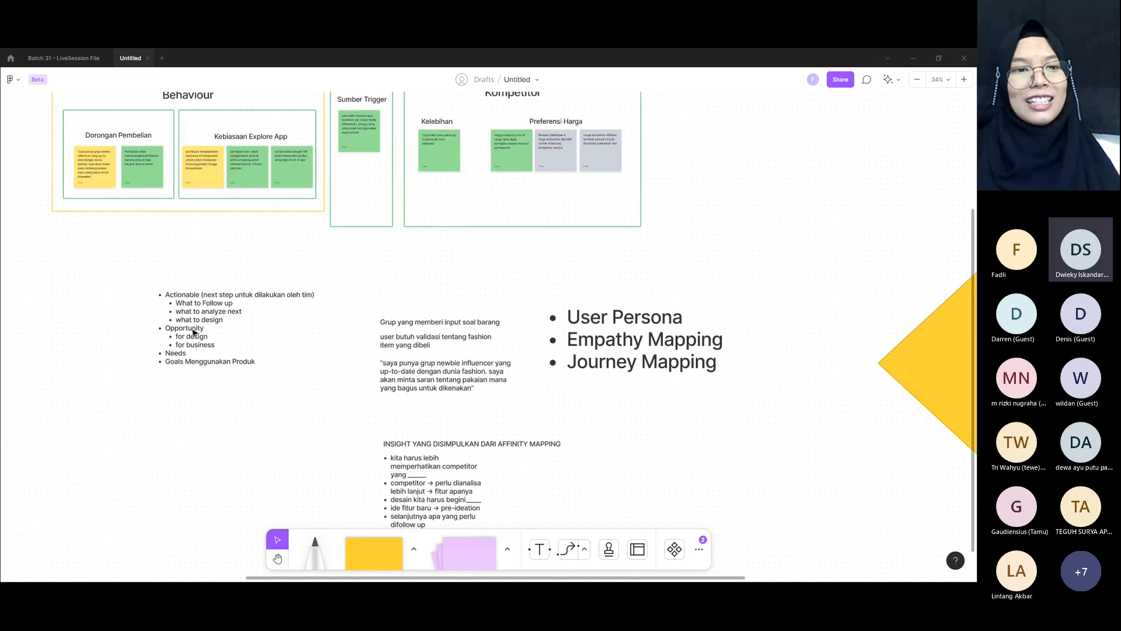
scroll(130, 301, "left", 6)
scroll(131, 300, "left", 4)
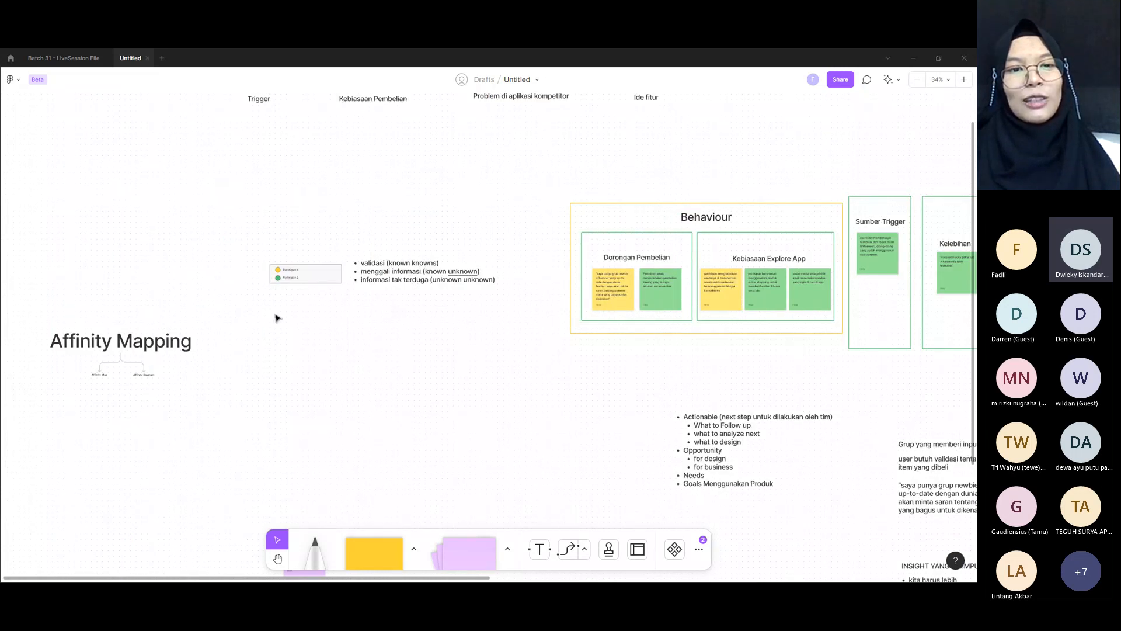
left_click_drag(264, 305, 567, 492)
double_click(317, 358)
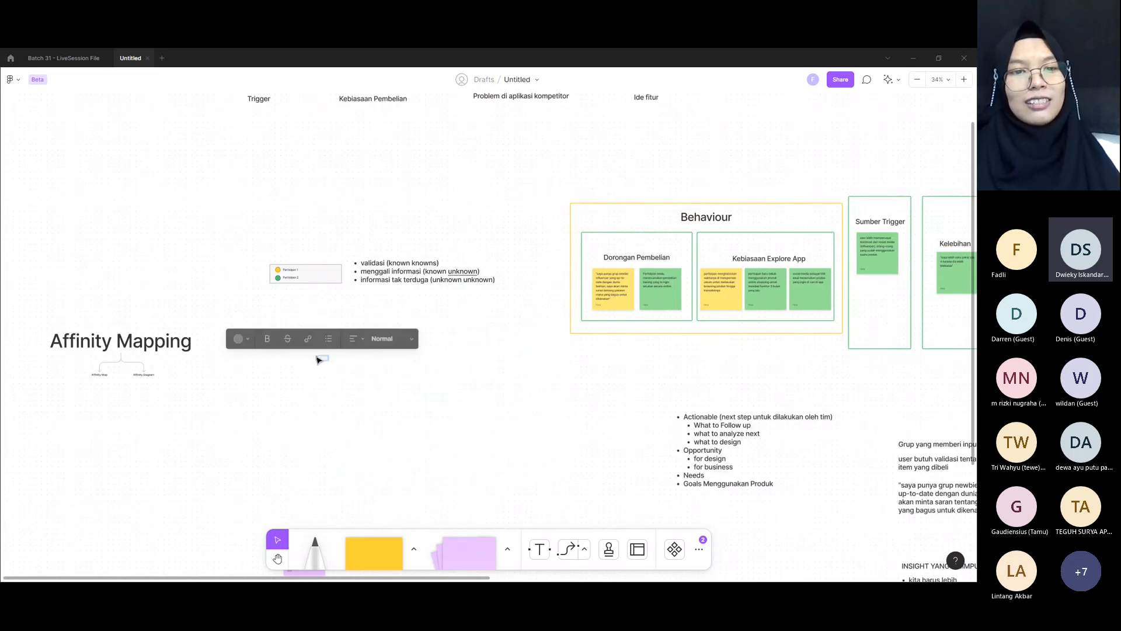
type("Discovery")
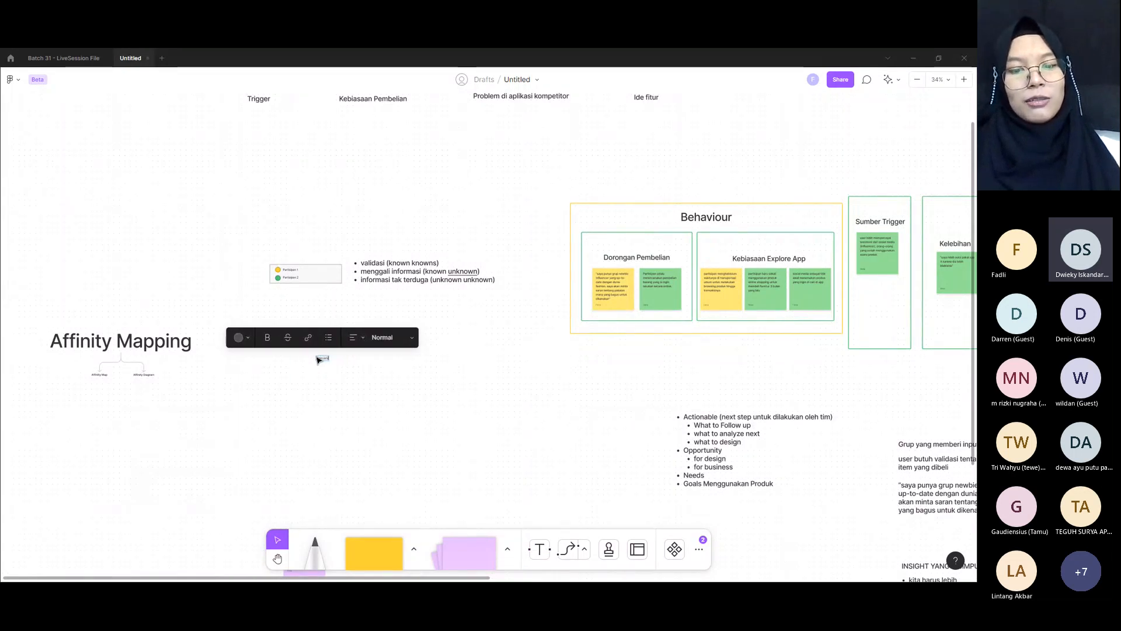
type("finding")
key("Escape")
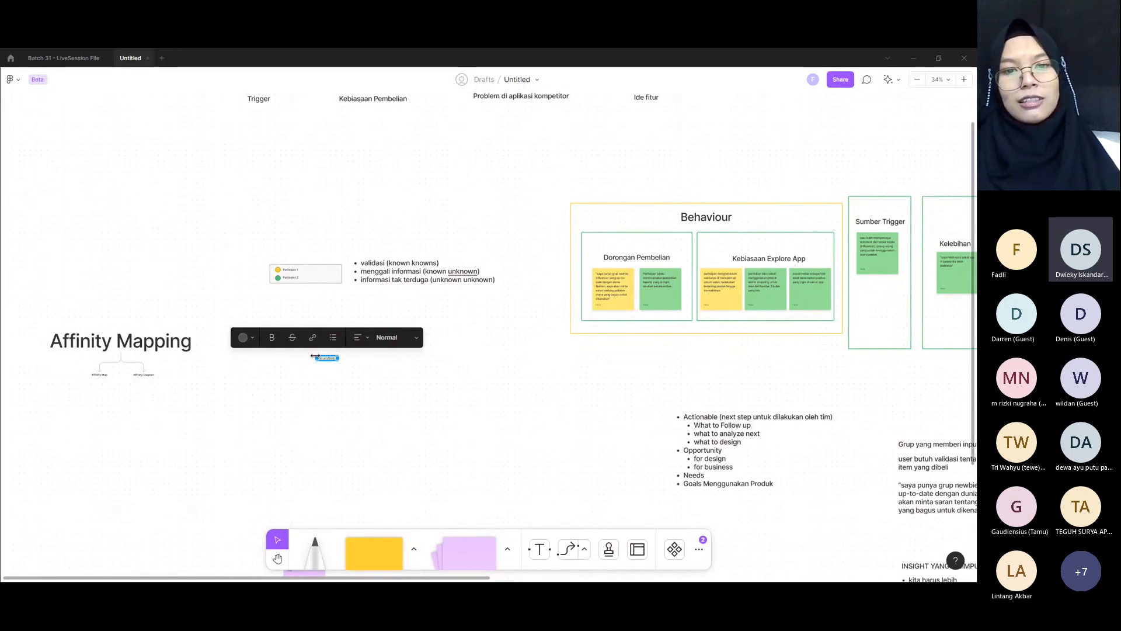
Step: Set the "Temuan/finding" text to Title size and move it up just below the participant legend
left_click(404, 328)
double_click(328, 358)
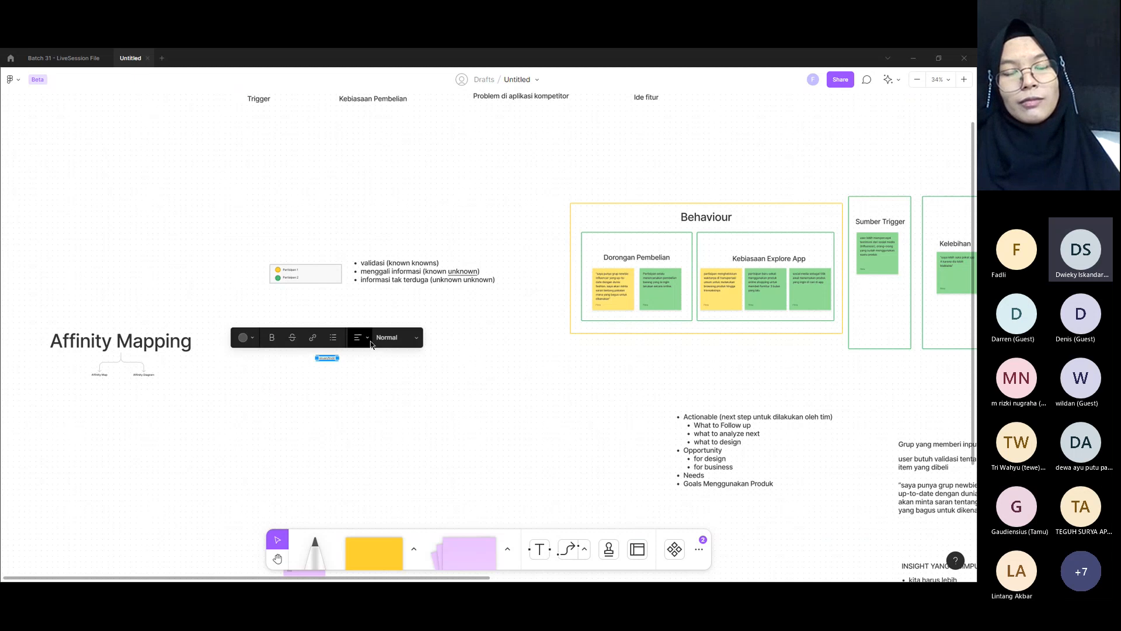
left_click(363, 338)
left_click(386, 337)
left_click(377, 386)
left_click_drag(364, 365, 336, 316)
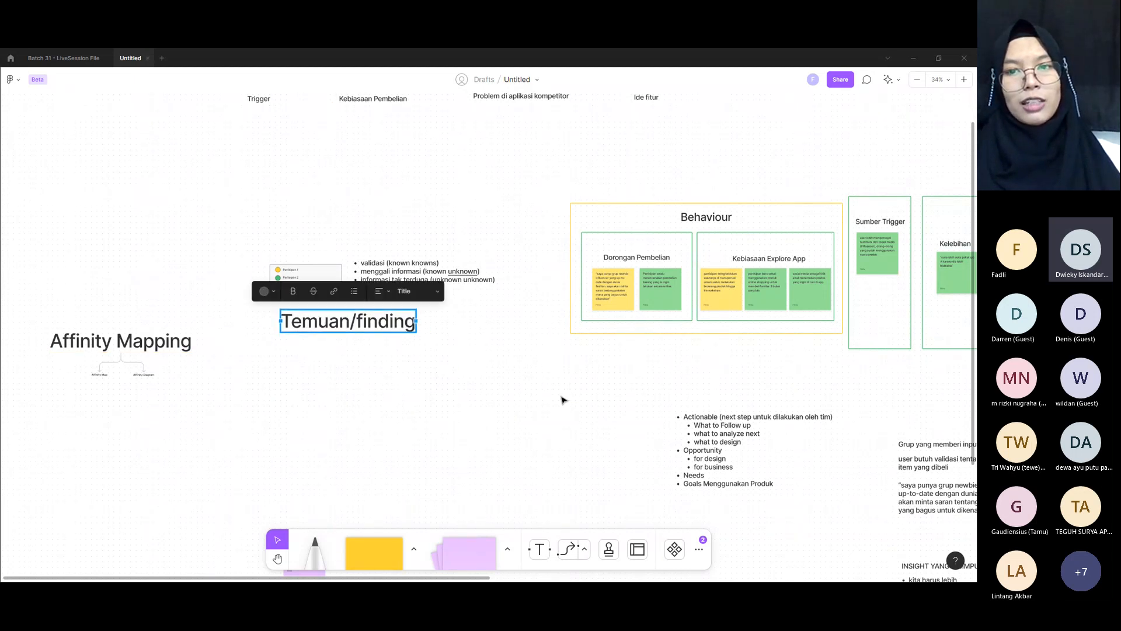
Step: Move the User Persona, Empathy Mapping and Journey Mapping list down beside the insight bullet list
scroll(570, 403, "right", 5)
scroll(575, 399, "right", 5)
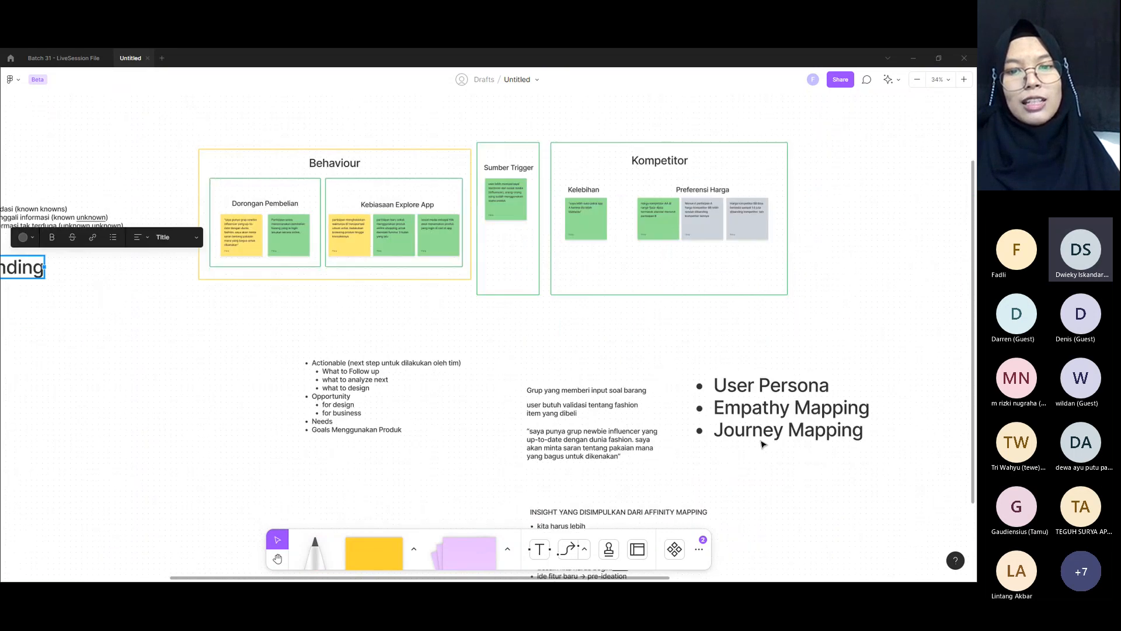
scroll(526, 409, "down", 4)
scroll(760, 496, "right", 10)
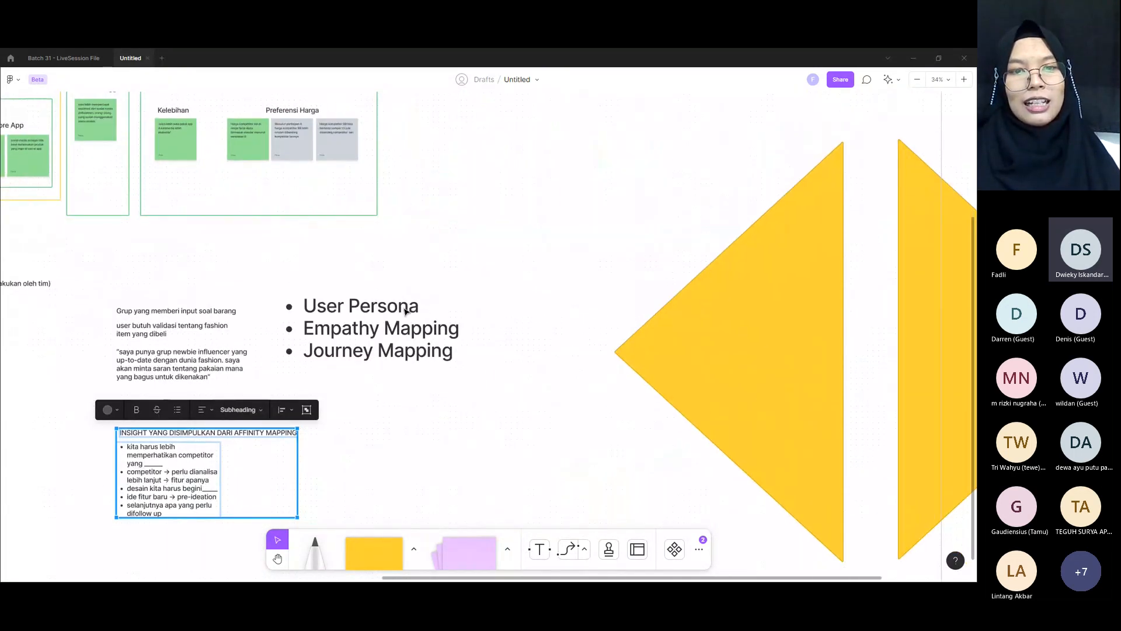
left_click(406, 311)
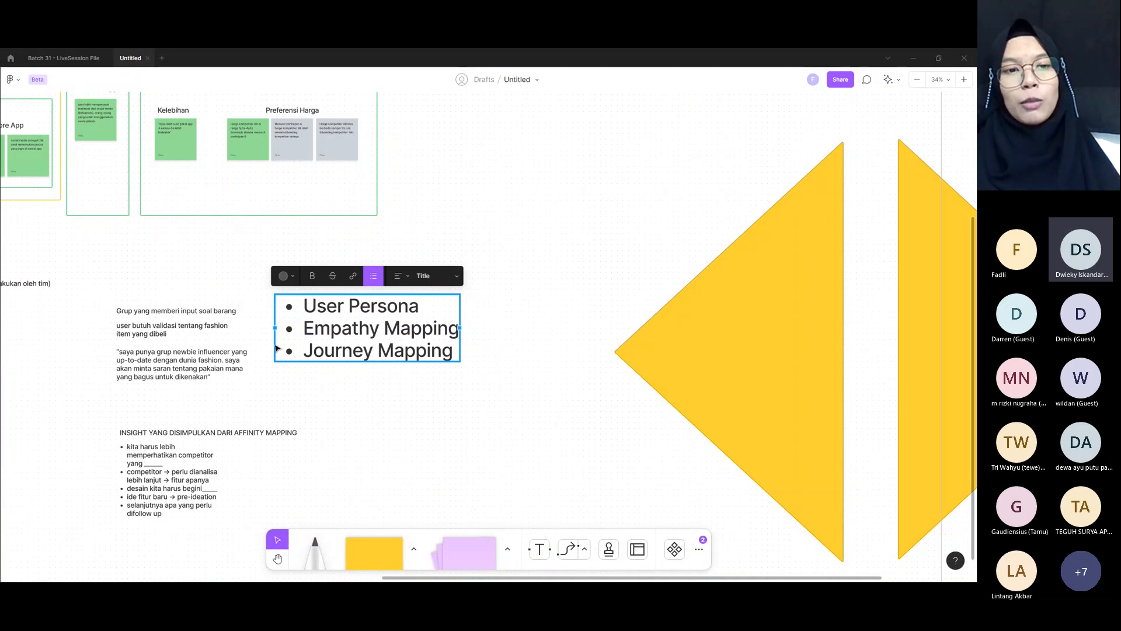
left_click(202, 463)
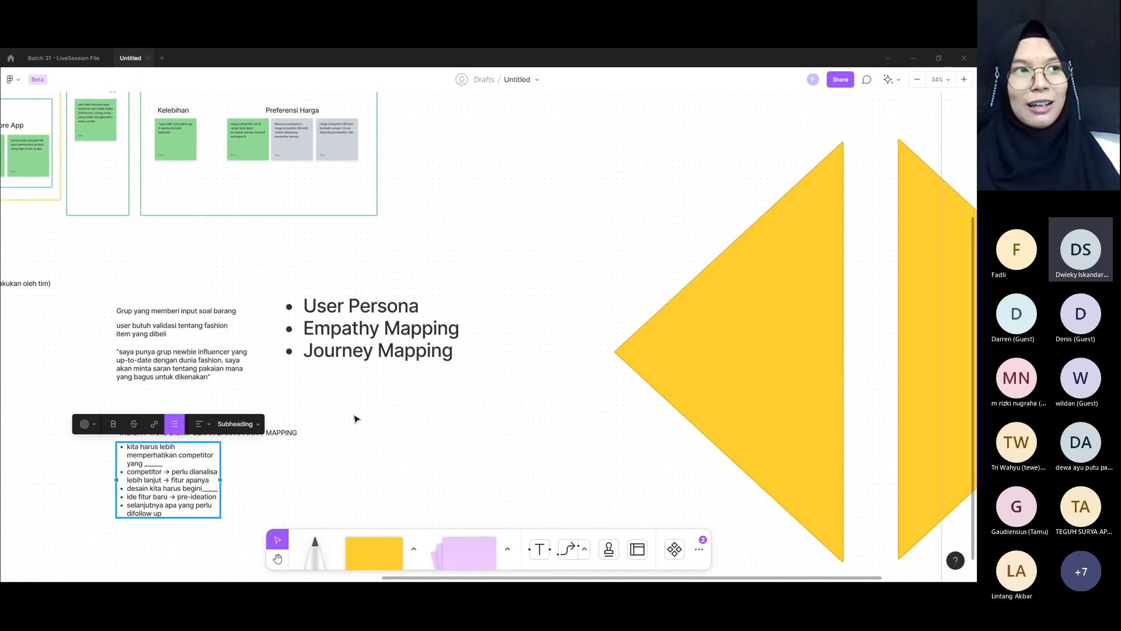
left_click_drag(331, 342, 394, 493)
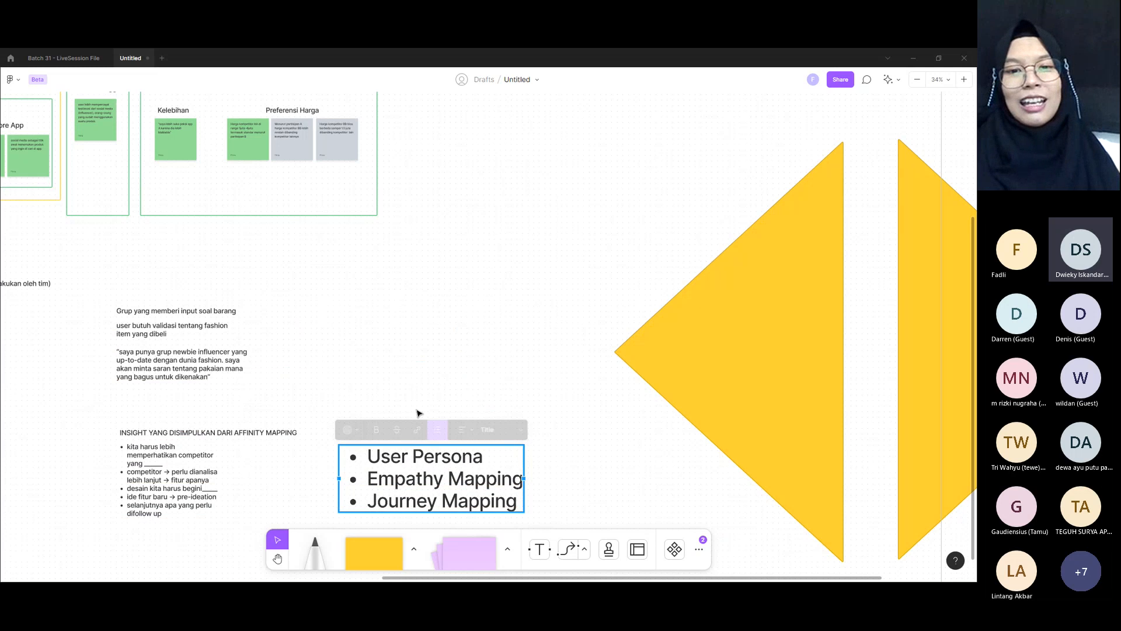
Step: Examine the two yellow triangles that lead from the research outputs to the Problem Statement label
scroll(417, 413, "right", 5)
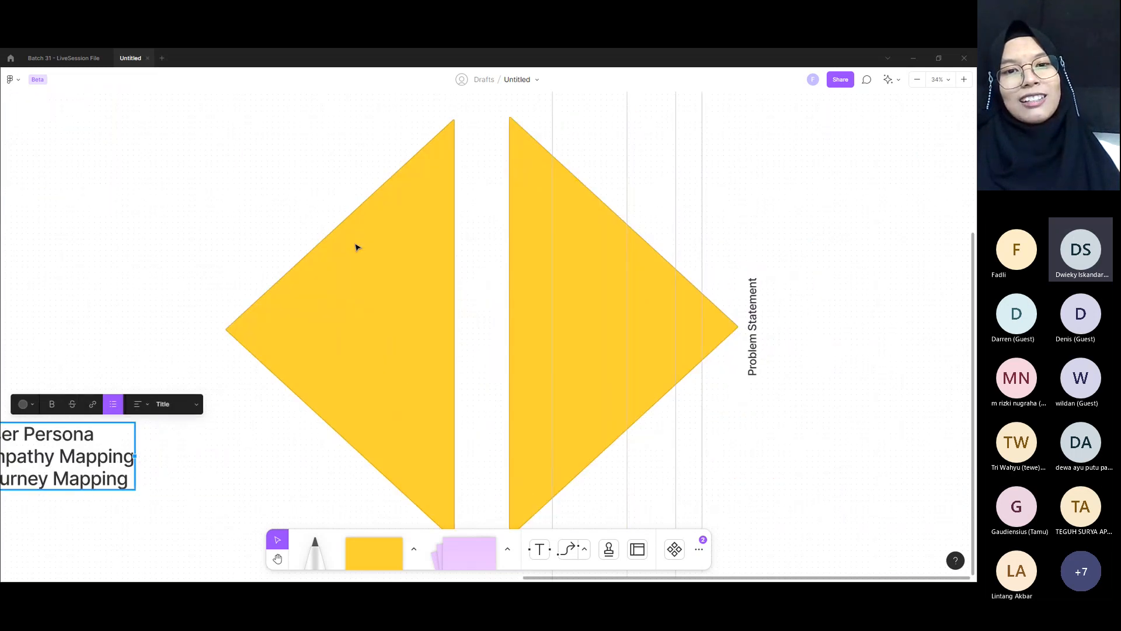
left_click_drag(281, 242, 748, 202)
left_click(208, 411)
left_click(519, 407)
left_click(682, 316)
scroll(638, 323, "right", 7)
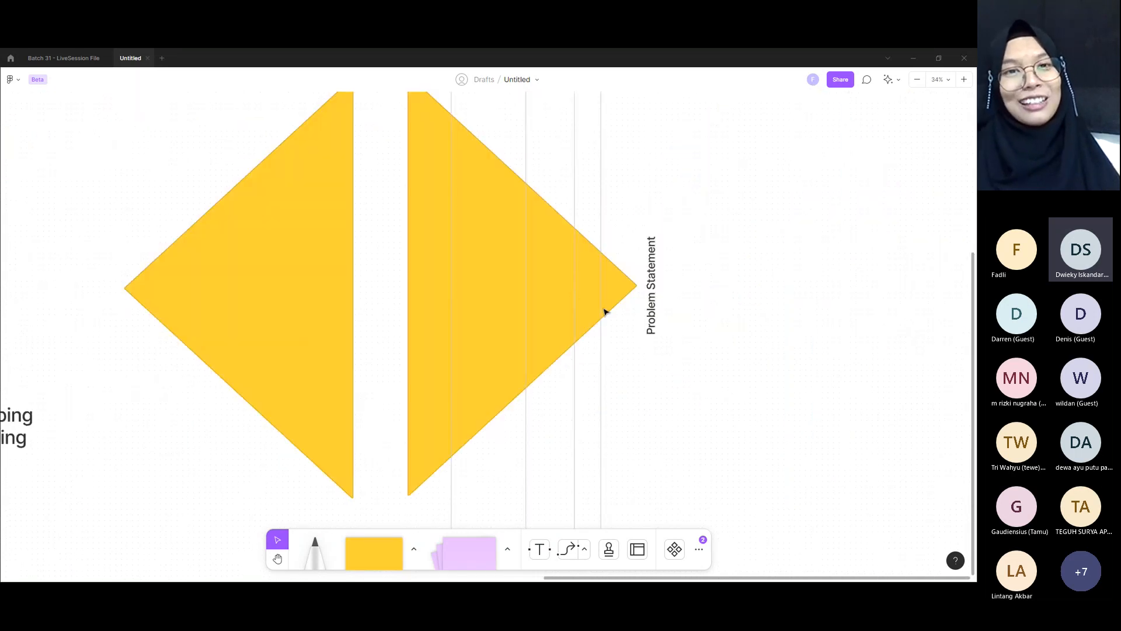
scroll(555, 293, "down", 3)
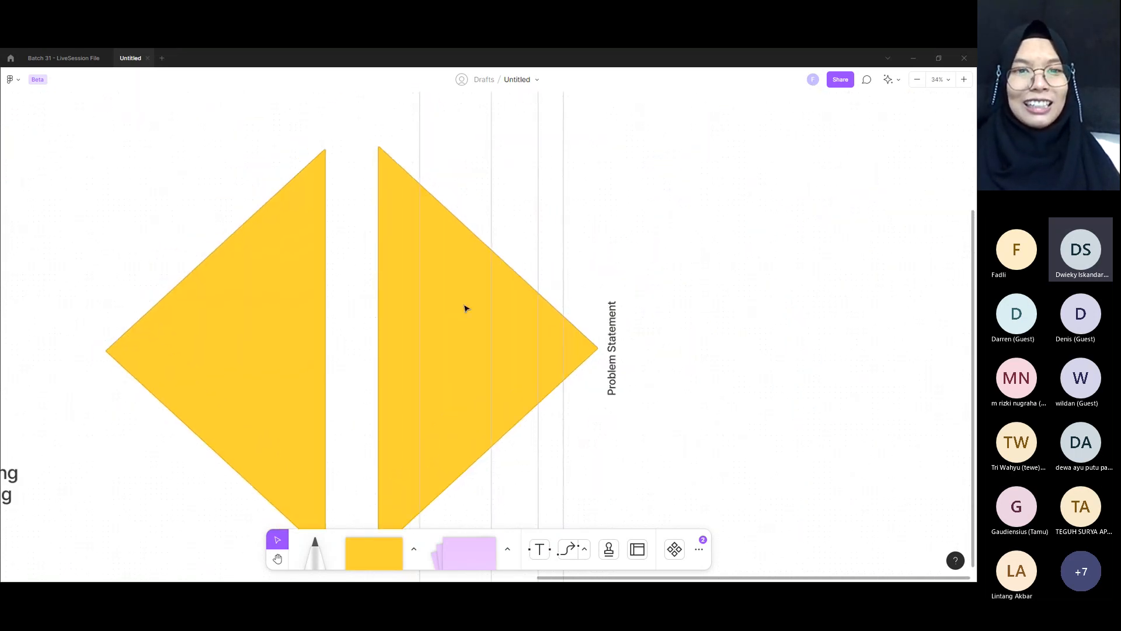
left_click(419, 192)
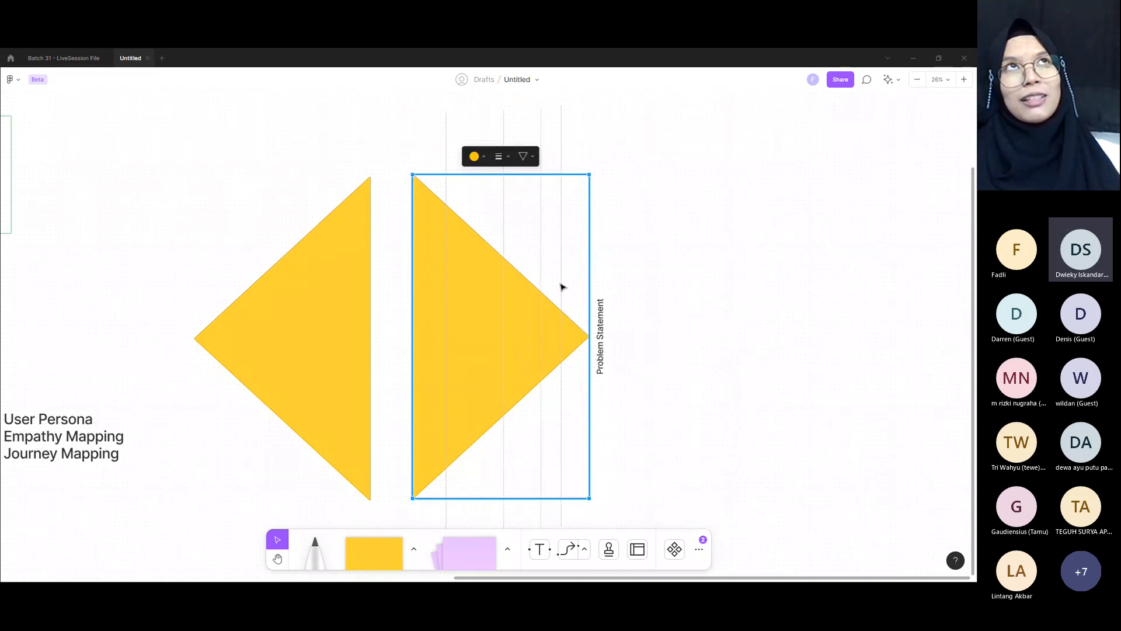
left_click(320, 260)
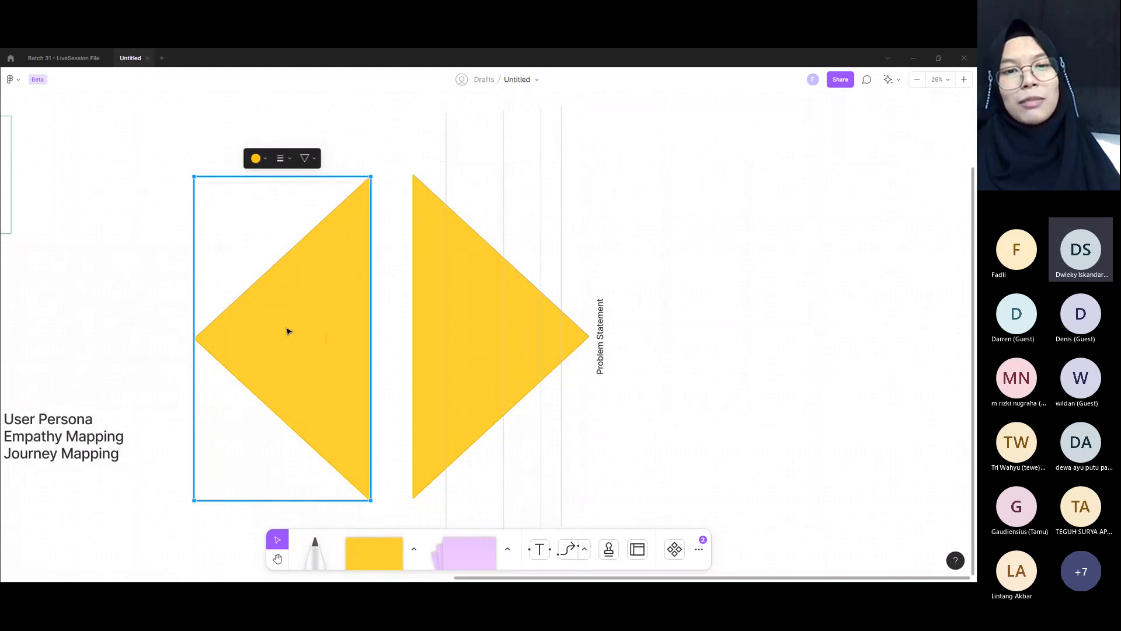
left_click(419, 254)
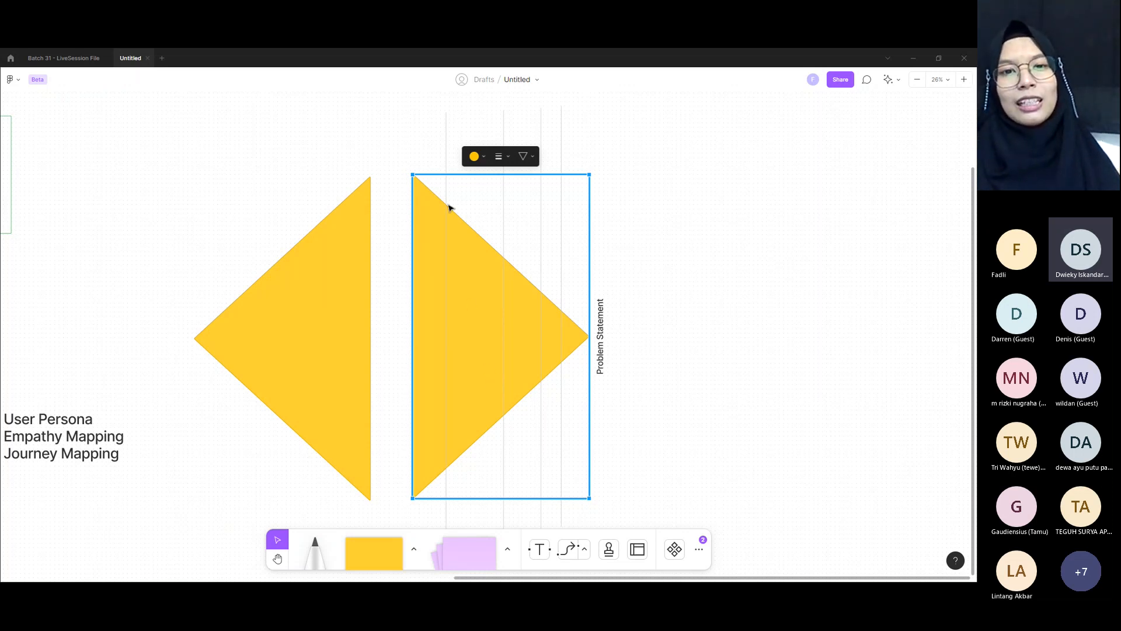
Step: Select the four vertical divider lines crossing the triangle next to Problem Statement to review its stages
left_click(446, 184)
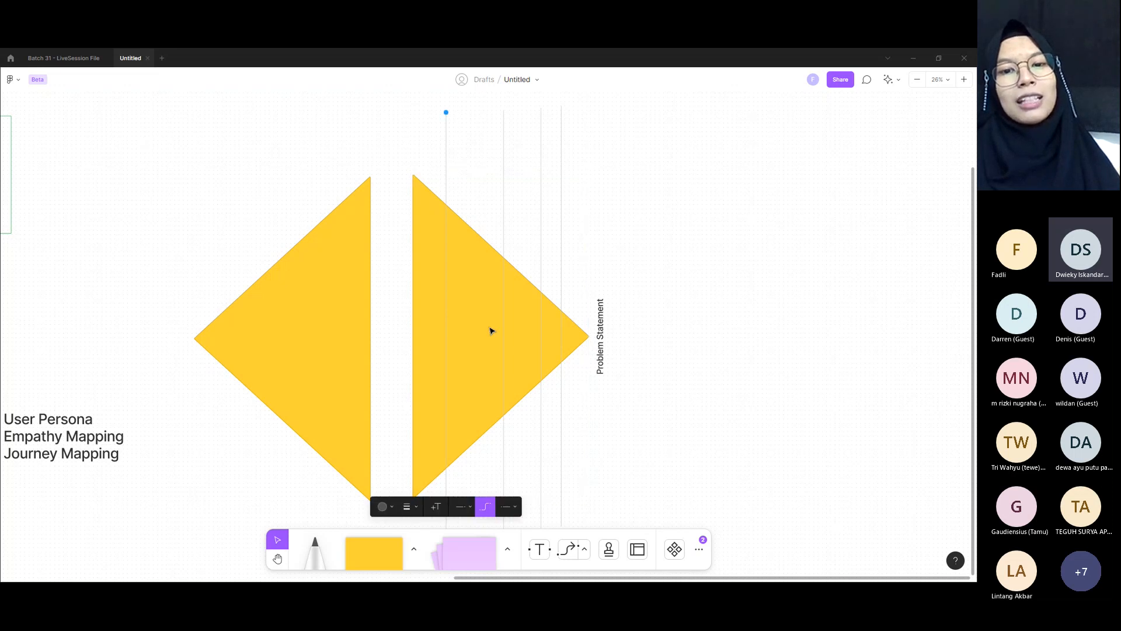
left_click(504, 233, "shift")
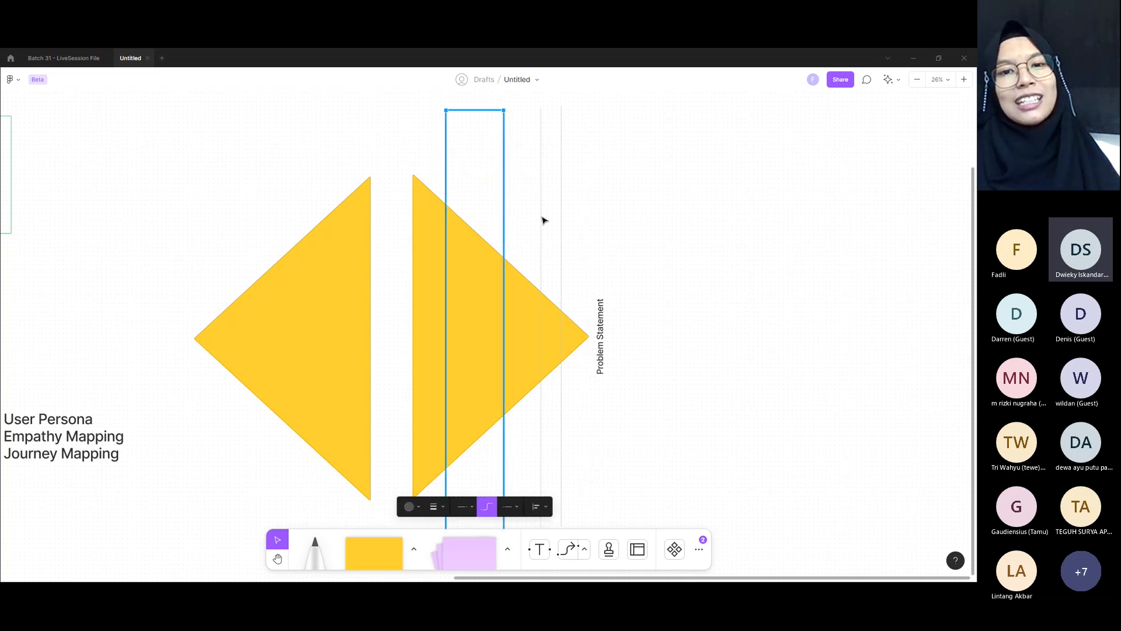
left_click(542, 220, "shift")
left_click(561, 219, "shift")
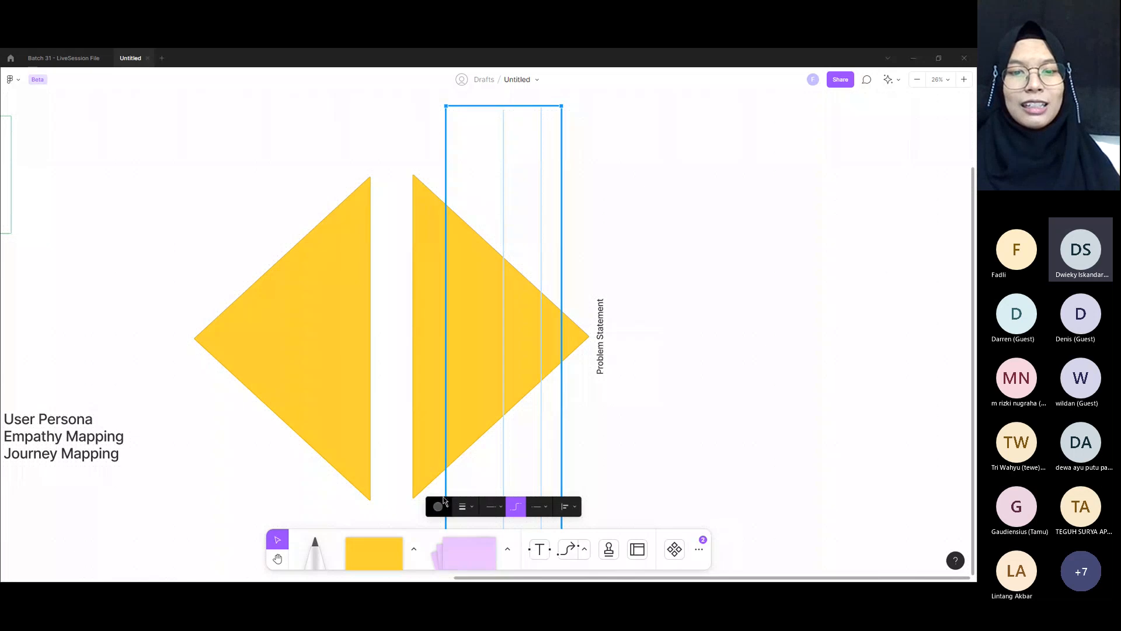
left_click(696, 392)
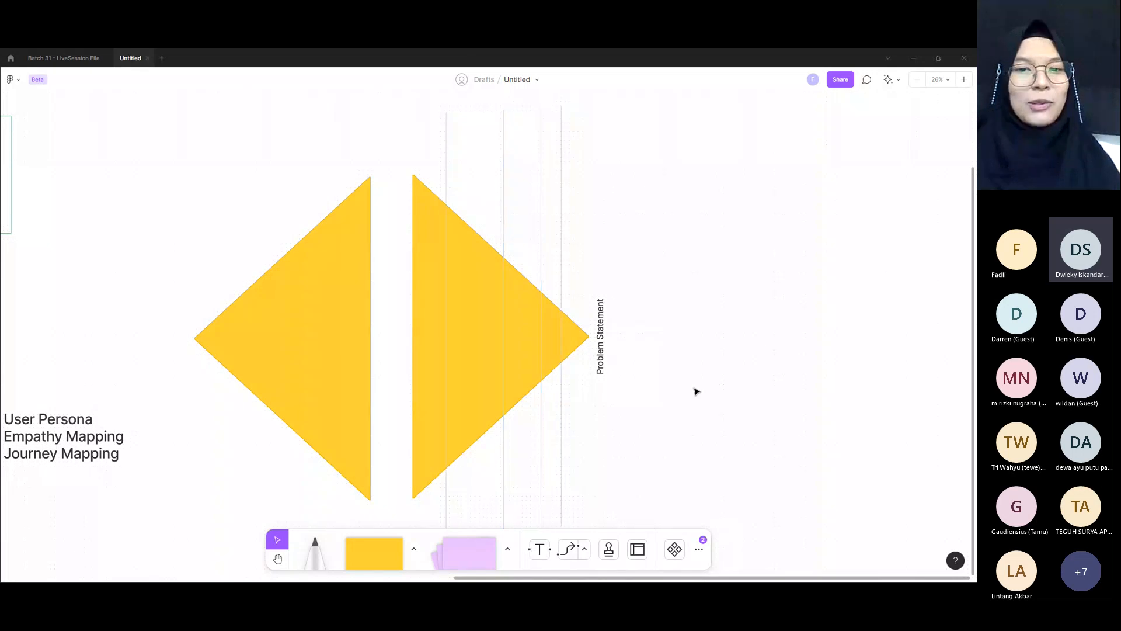
Step: Shift the first vertical divider line of the Problem Statement triangle slightly towards the second one
left_click(429, 242)
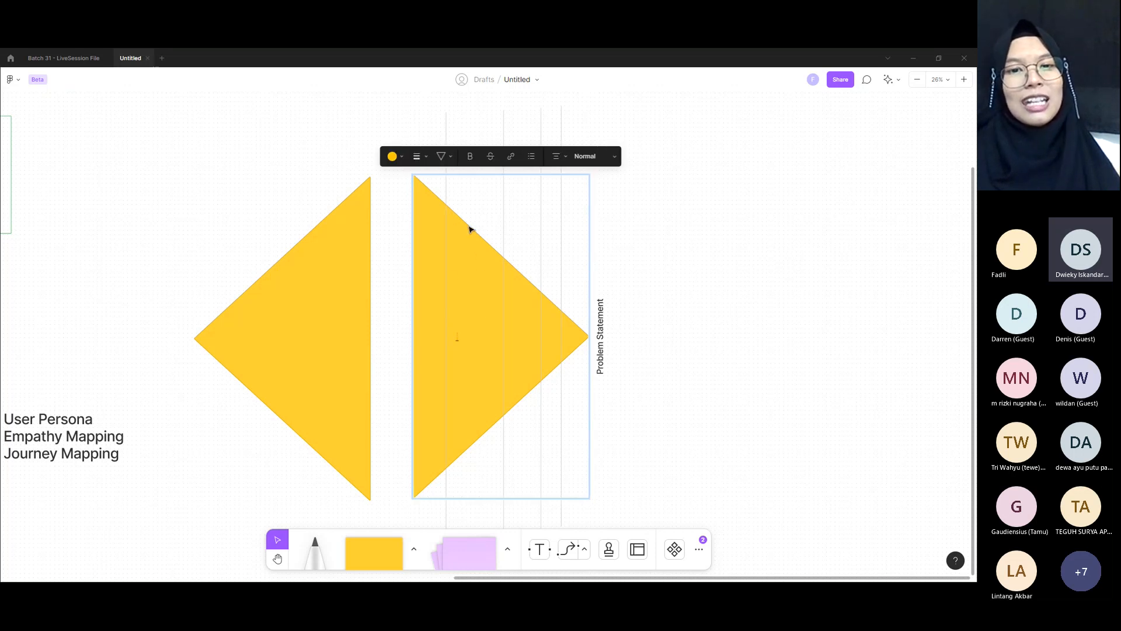
left_click(447, 273)
left_click_drag(446, 274, 454, 275)
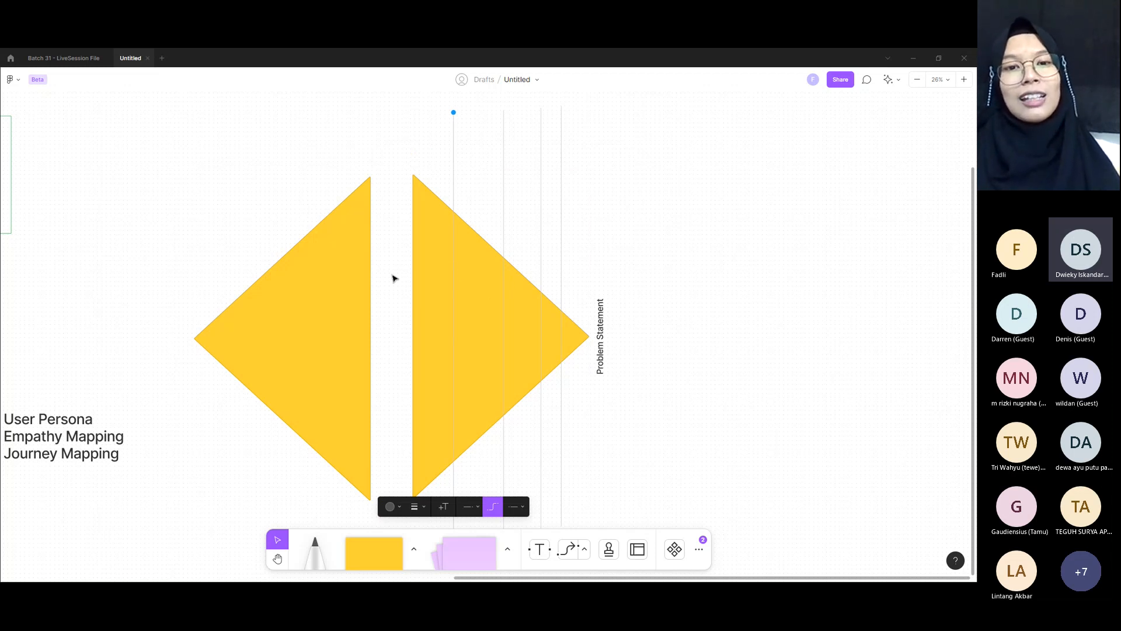
Step: Add a Heading-style text label "User" on the triangle next to Problem Statement, starting between its first two divider lines
scroll(229, 333, "down", 1)
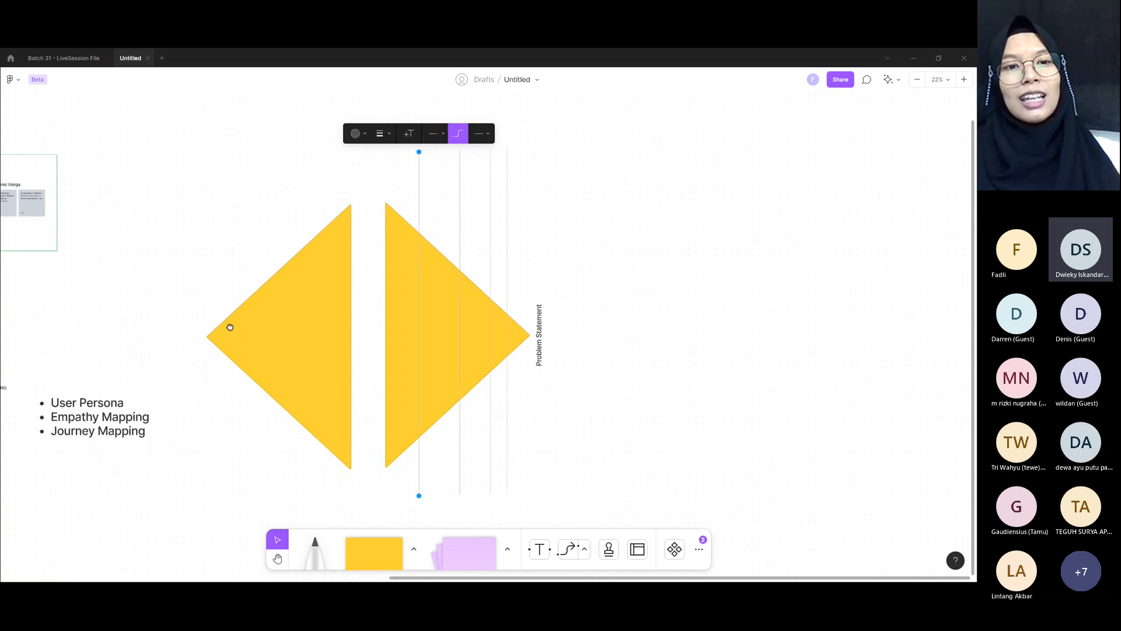
left_click_drag(229, 327, 560, 395)
left_click_drag(279, 367, 431, 369)
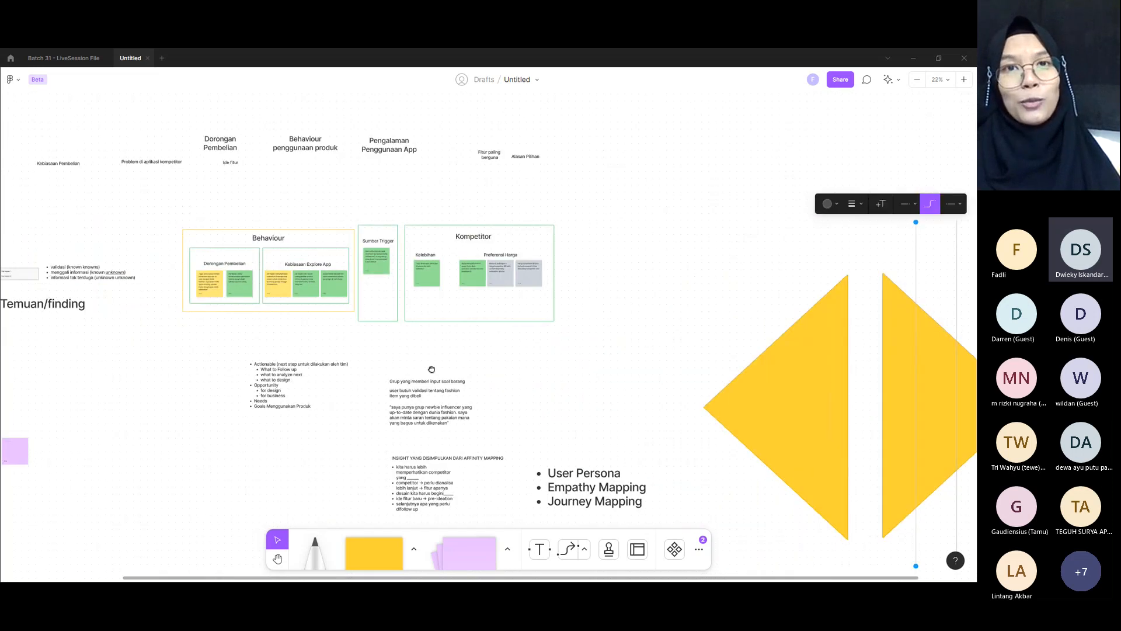
scroll(605, 356, "right", 5)
scroll(606, 355, "down", 1)
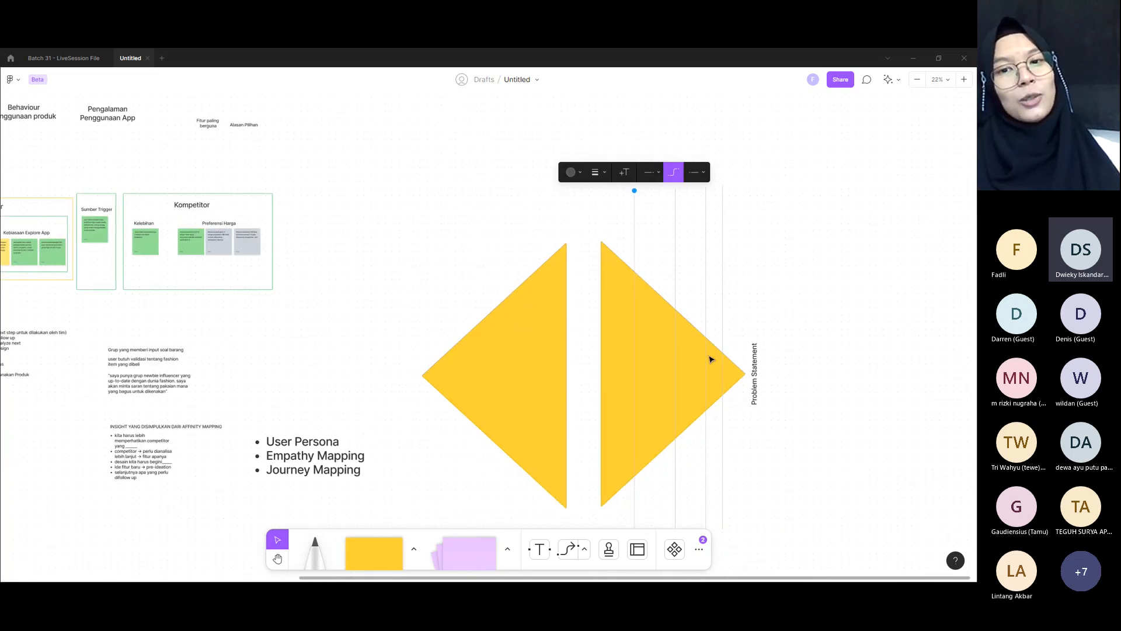
scroll(683, 354, "up", 4)
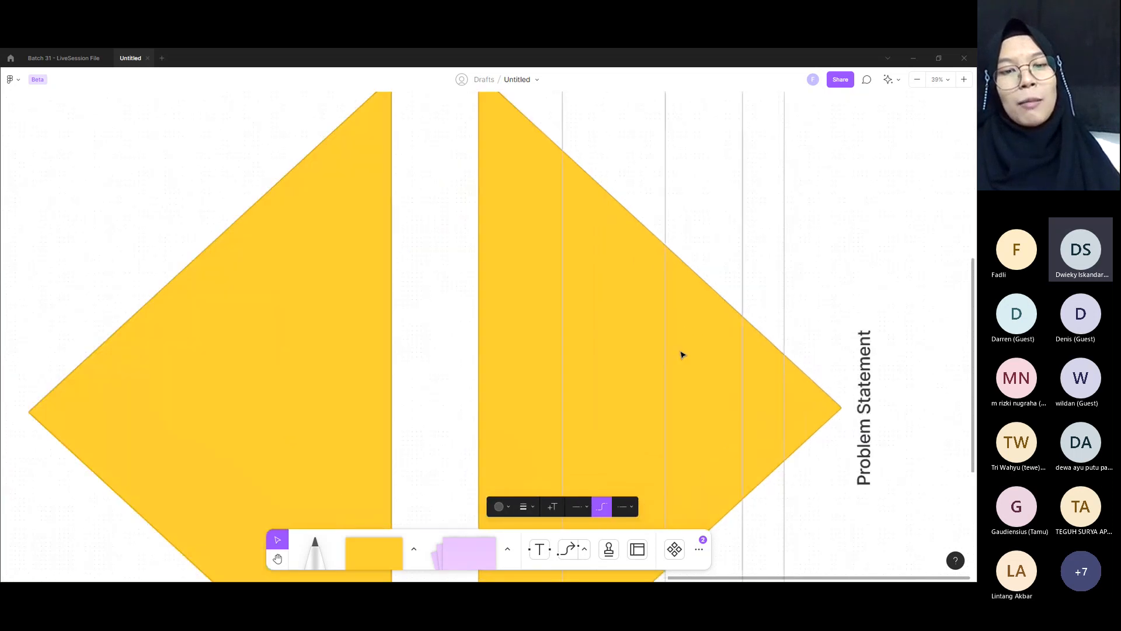
key("t")
left_click(586, 391)
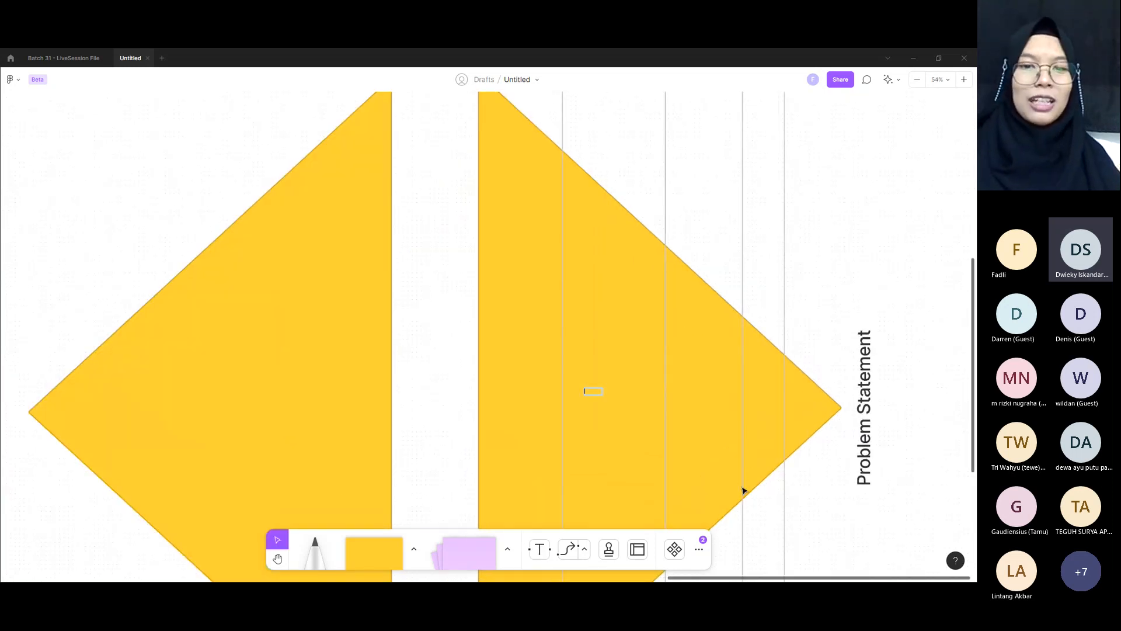
type("User")
key("ctrl+a")
left_click(667, 370)
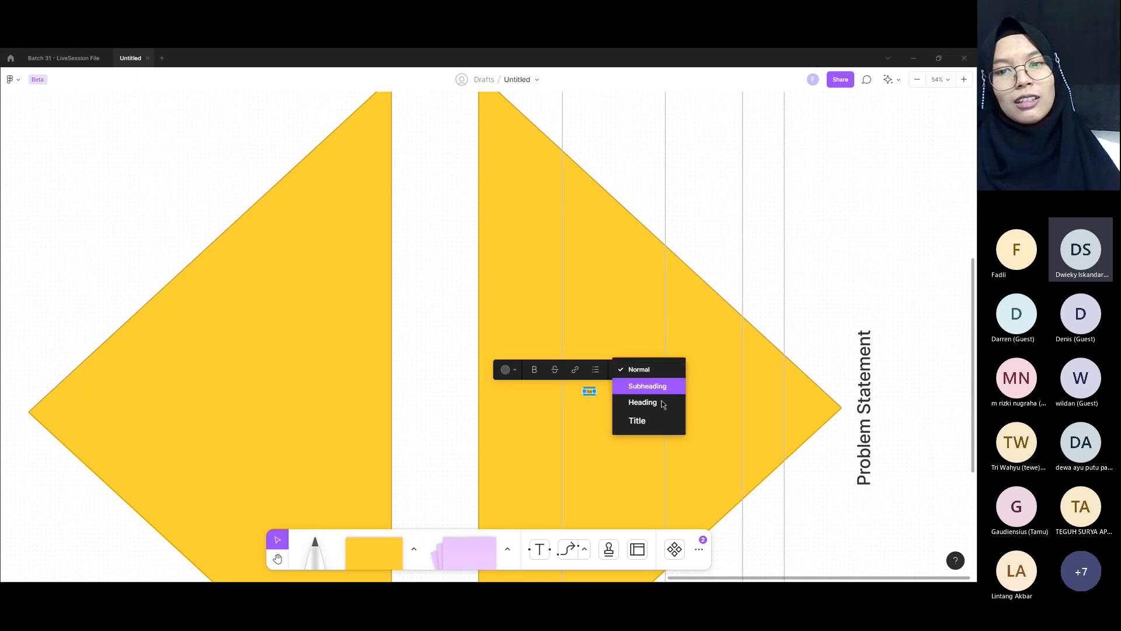
left_click(643, 403)
Step: Extend the triangle's "User" label to read "User & Business"
key("Right")
type("^")
key("BackSpace")
type("& ")
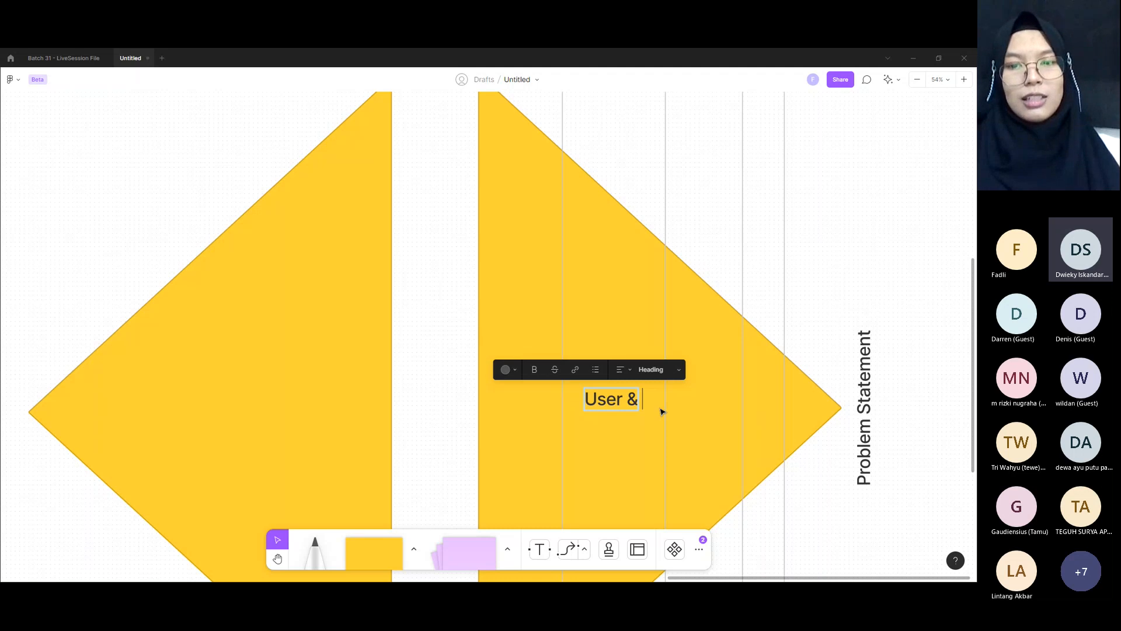
type("Business")
key("Escape")
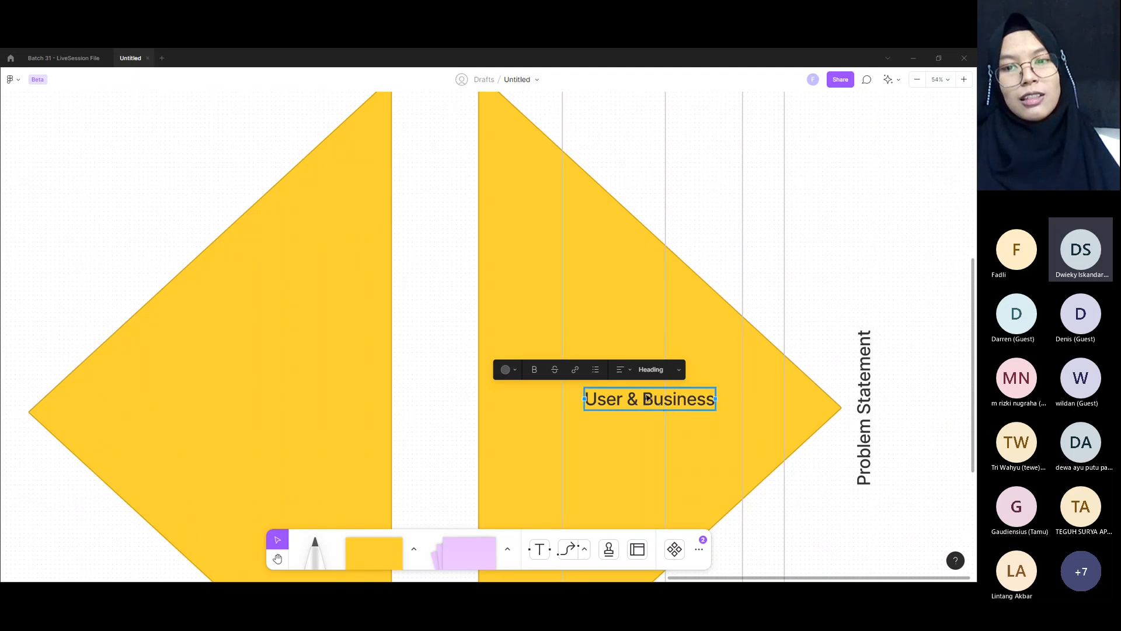
left_click(719, 398)
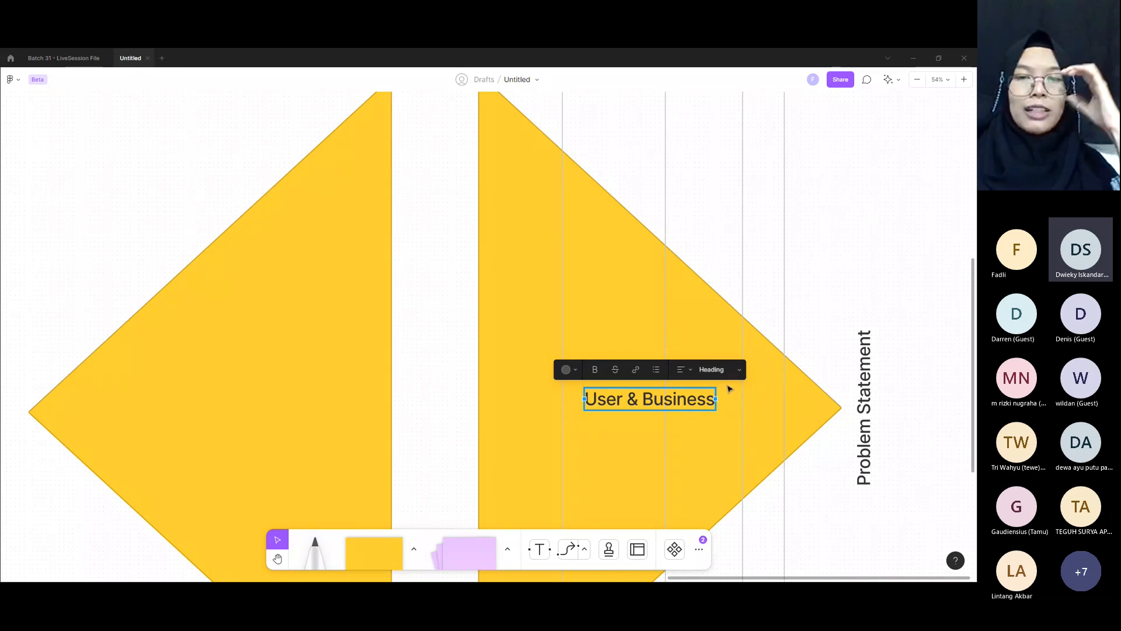
Step: Delete "& Business" from the triangle's label
double_click(620, 402)
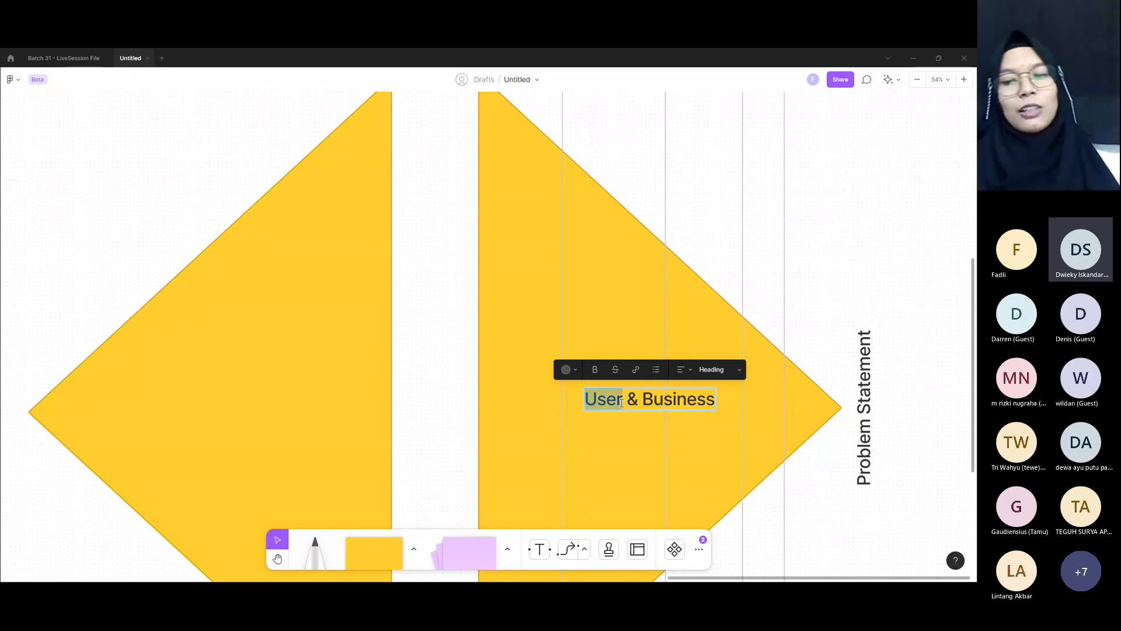
left_click(621, 403)
key("shift+End")
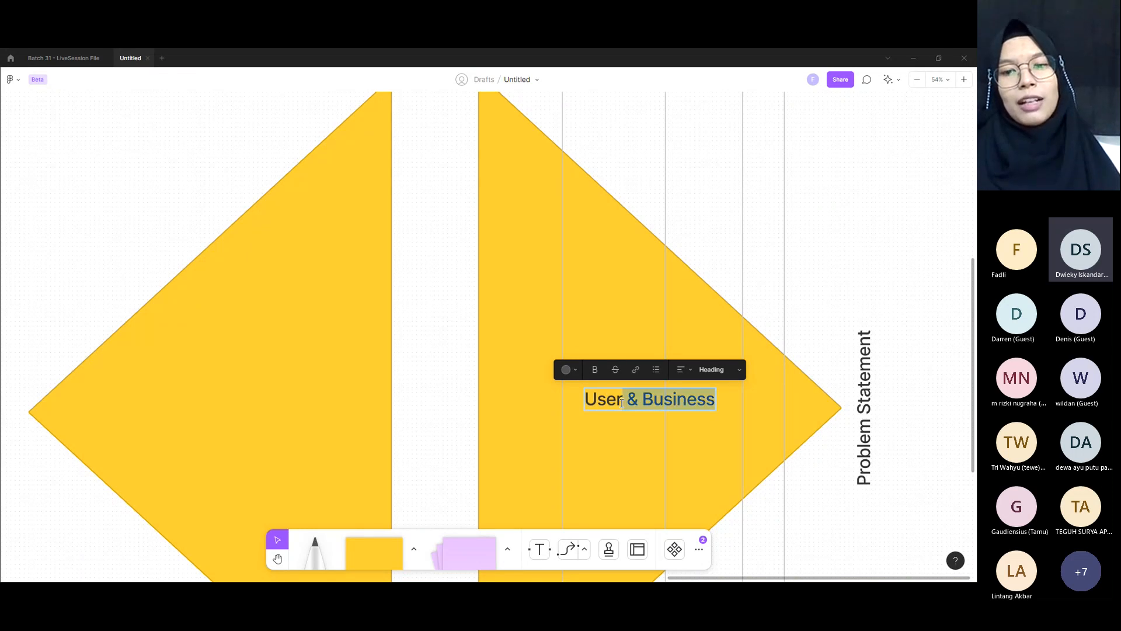
key("BackSpace")
key("Escape")
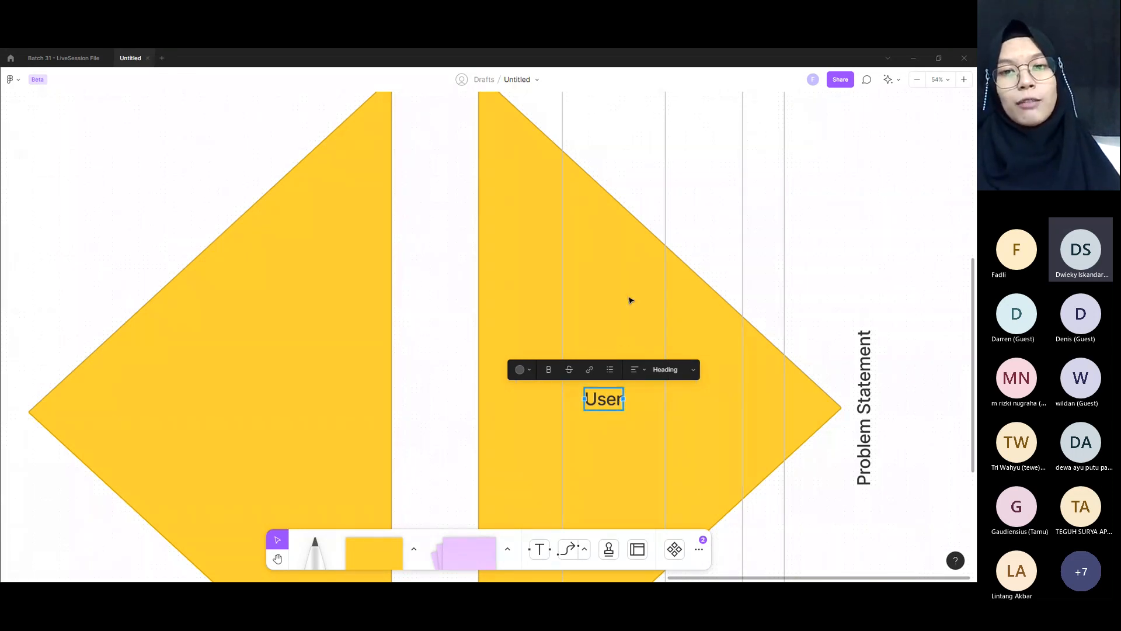
Step: Move the "User" label slightly up and centre it between the first two divider lines
scroll(630, 300, "down", 5)
left_click_drag(618, 346, 629, 332)
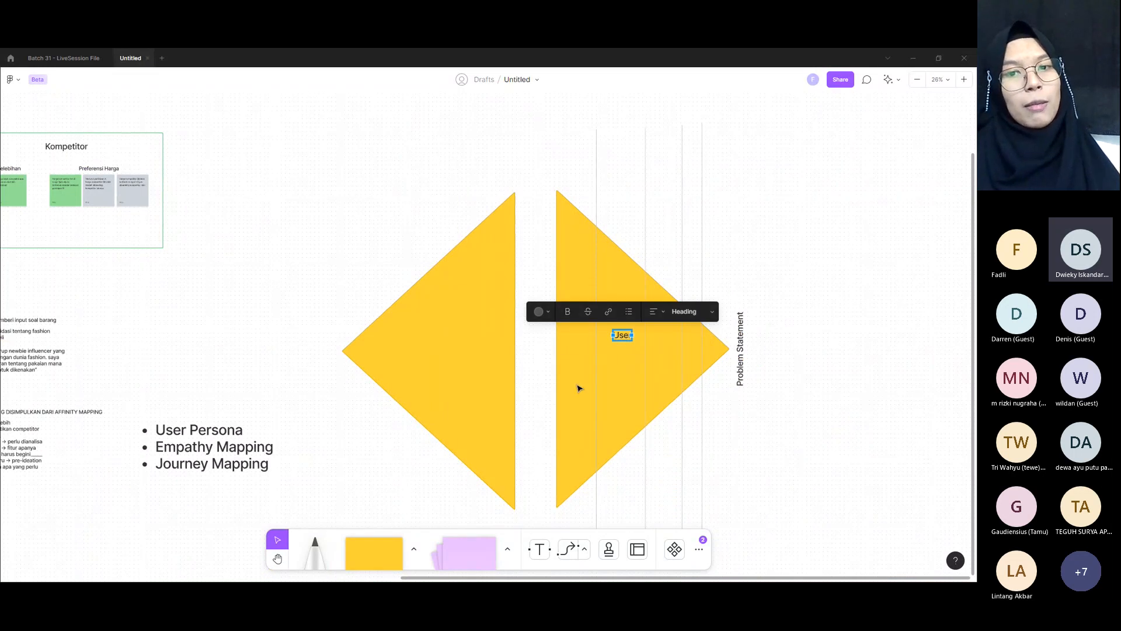
left_click(671, 346)
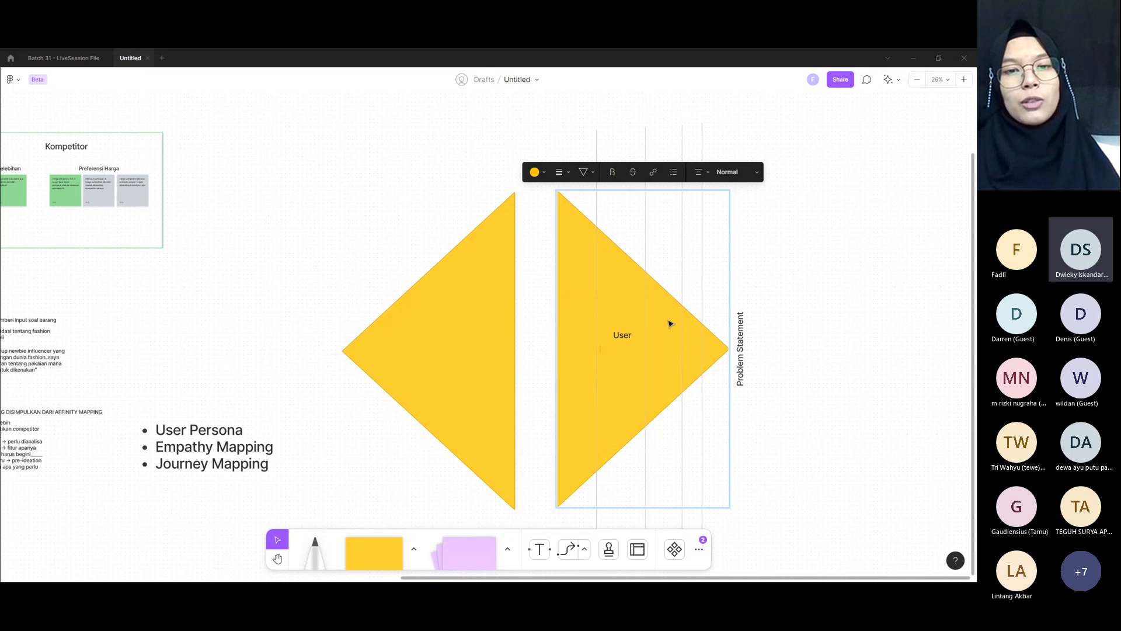
Step: Change the "User" label to read "User's Motivation" on two lines
double_click(621, 335)
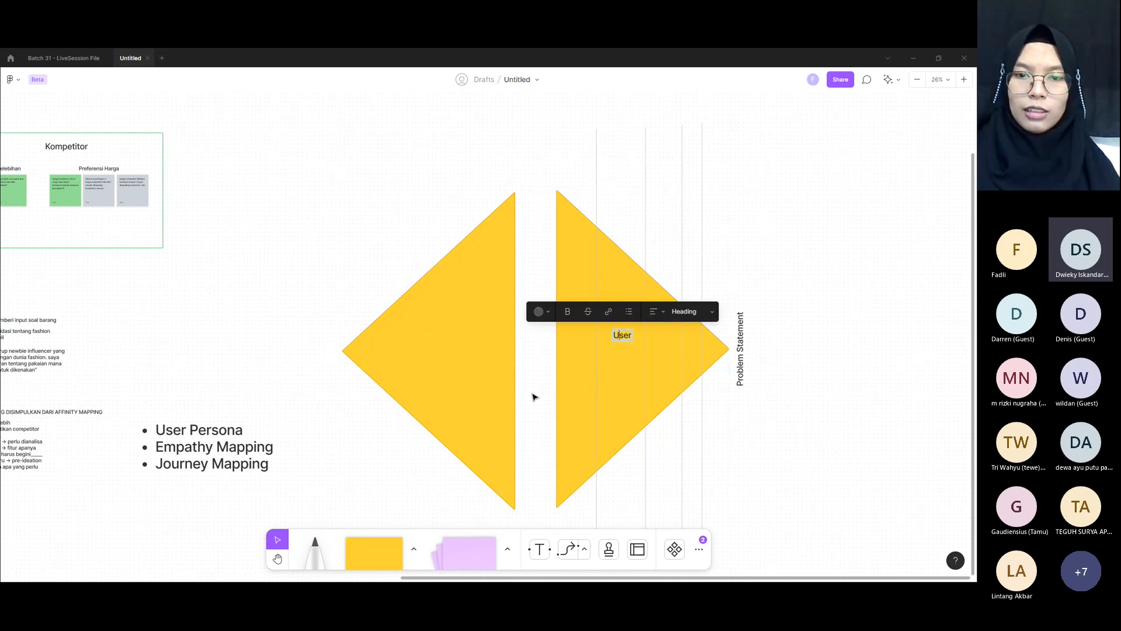
type("&")
key("Return")
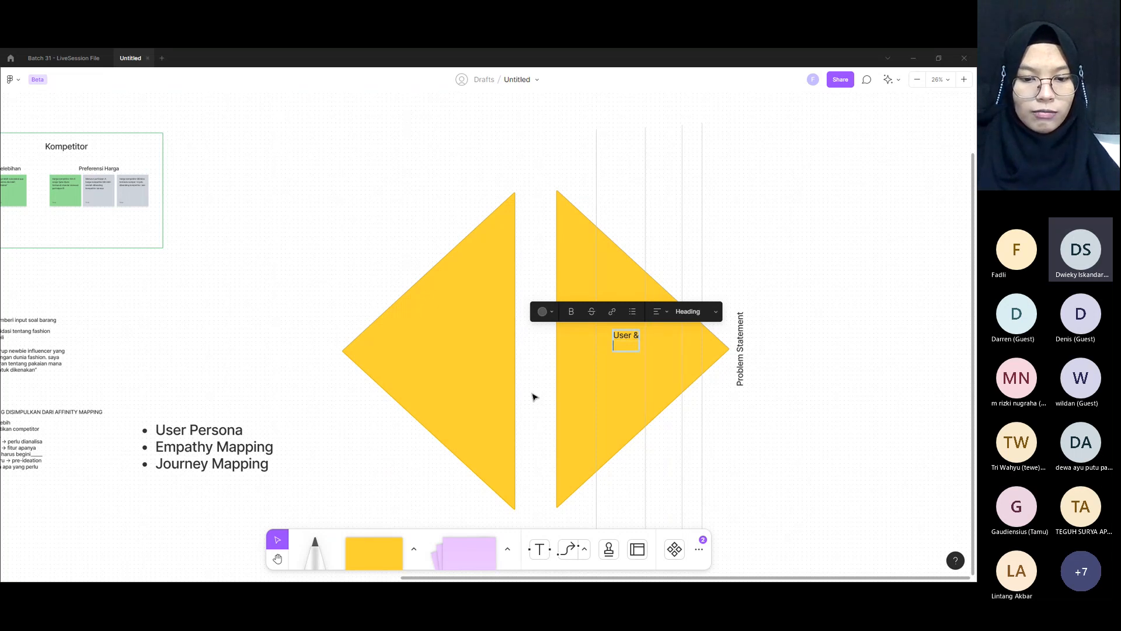
type("Motivation")
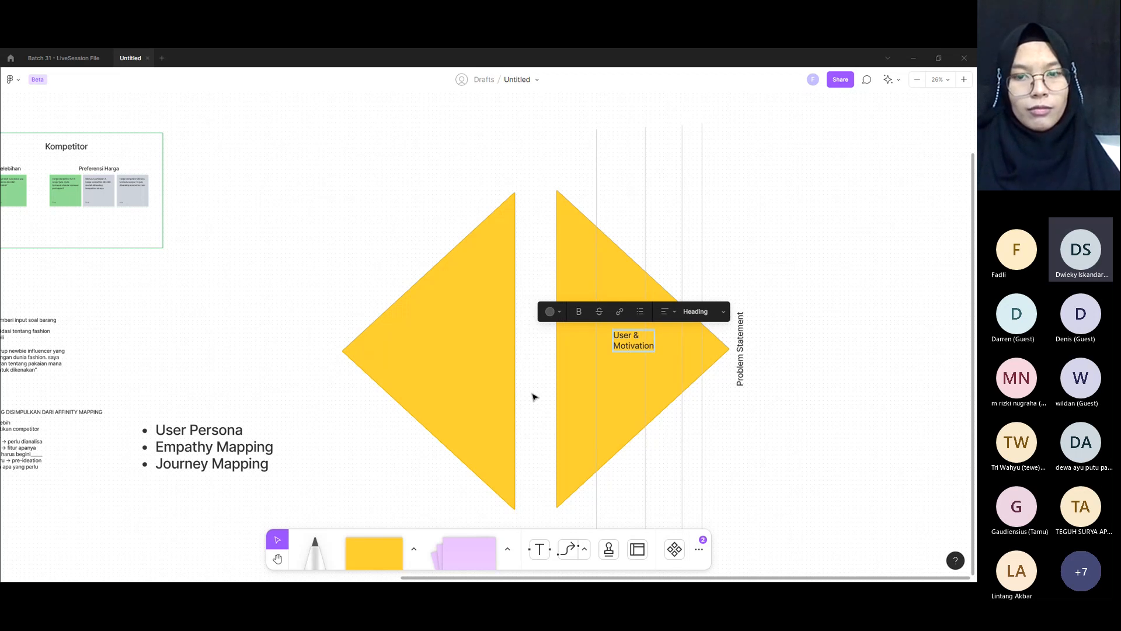
key("BackSpace")
key("BackSpace")
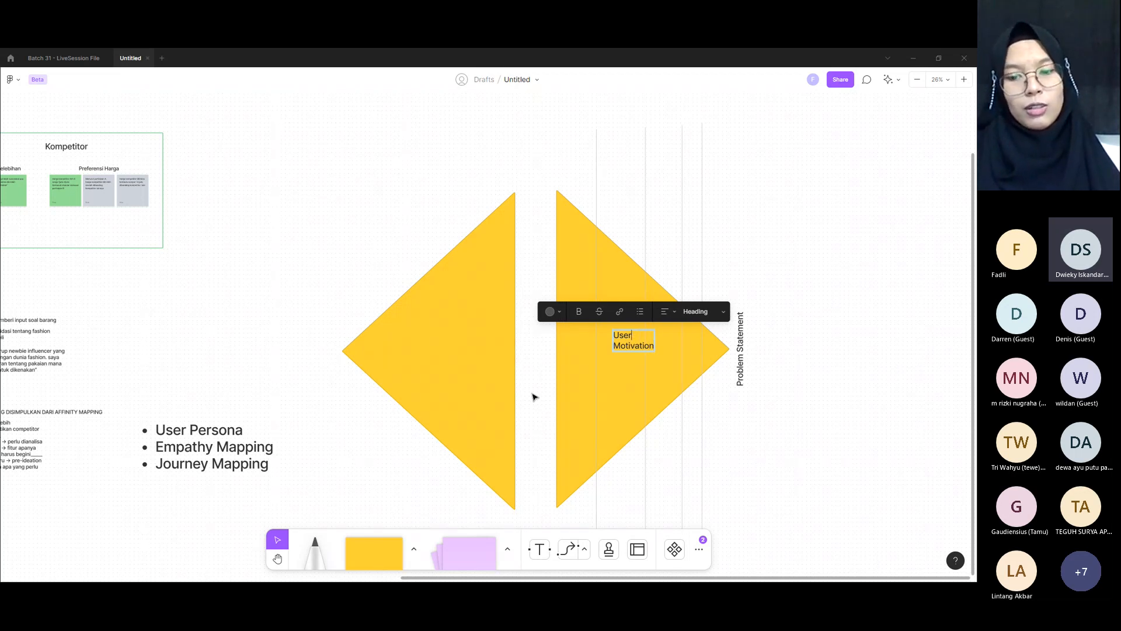
type("'s")
key("Escape")
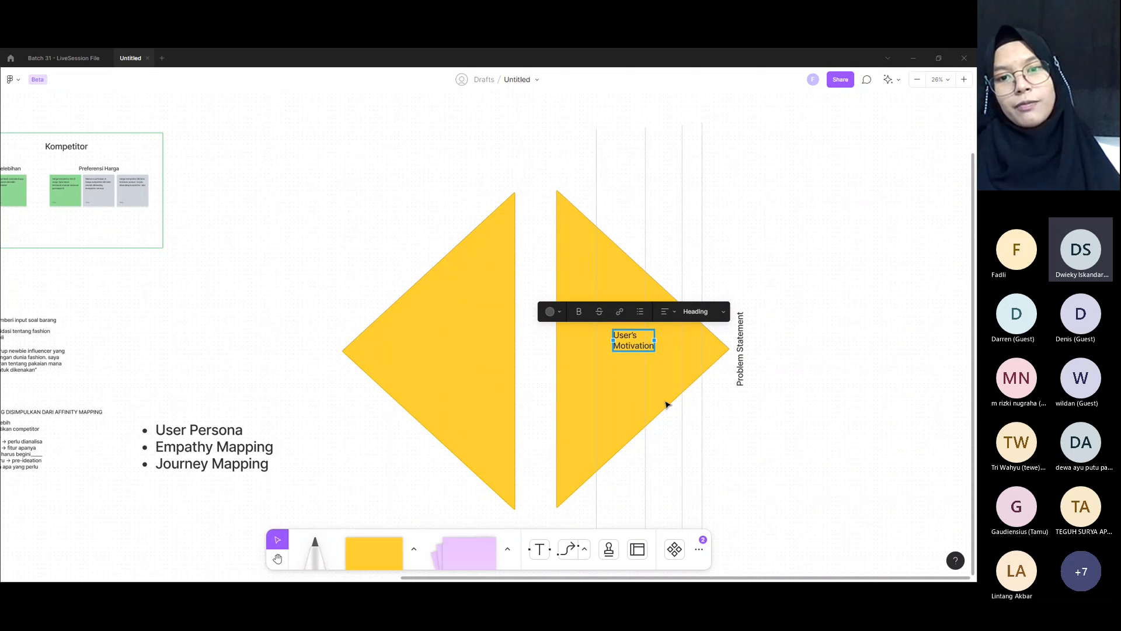
Step: Shift the "User's Motivation" label so it fits between the first and second divider lines
scroll(655, 368, "up", 5)
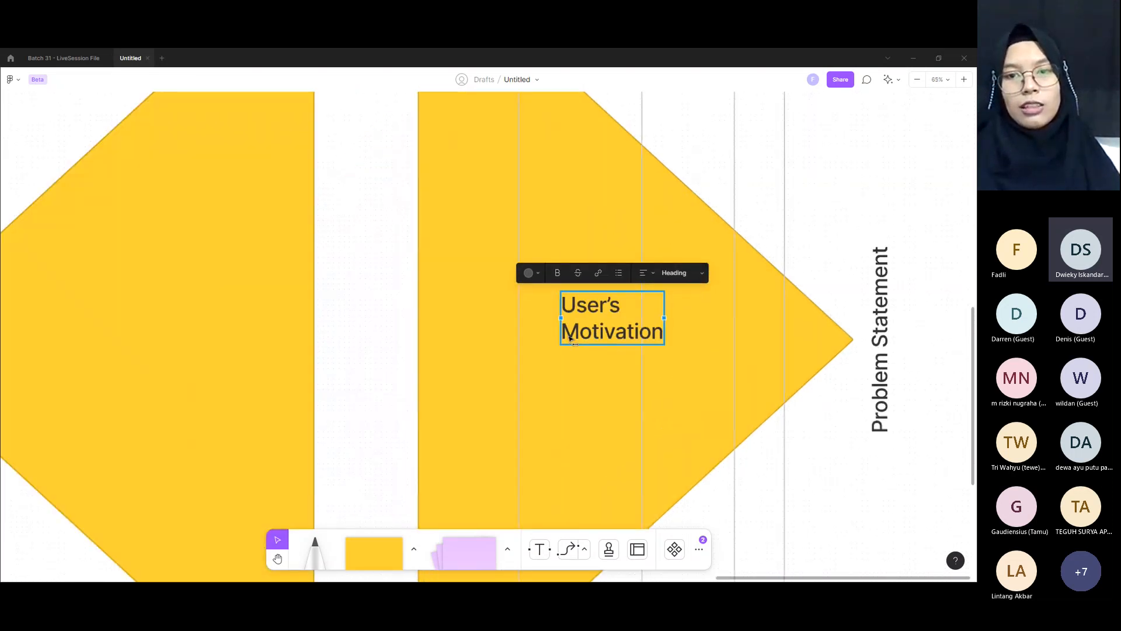
left_click_drag(610, 341, 579, 341)
scroll(579, 342, "down", 2)
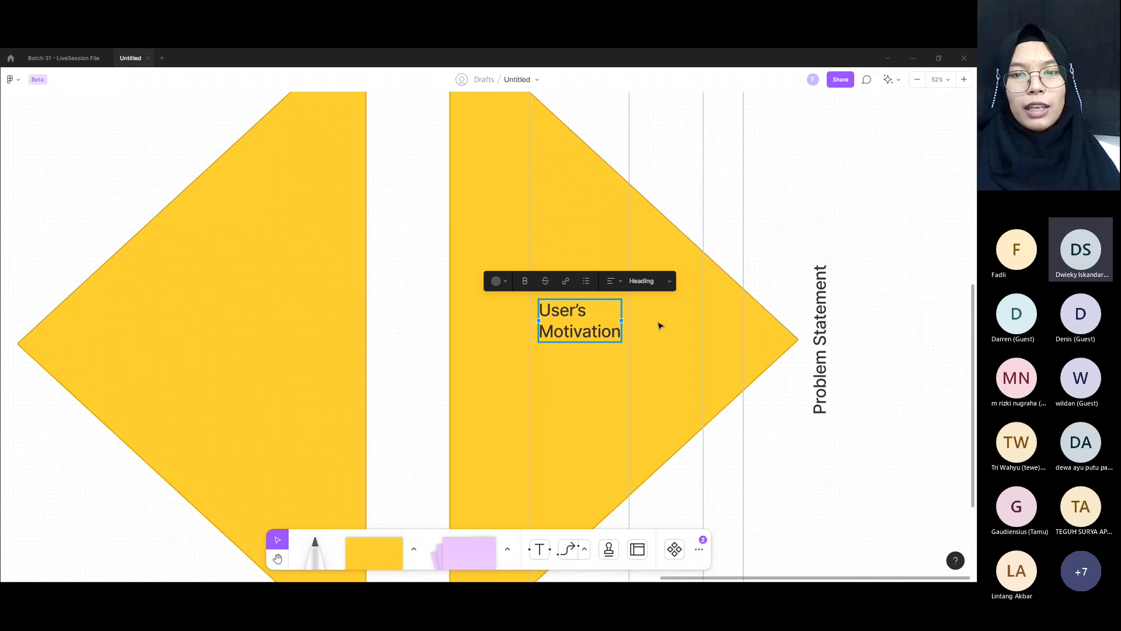
Step: Duplicate the "User's Motivation" label between the second and third divider lines and change the copy to "User's Journey"
left_click_drag(575, 342, 671, 343)
triple_click(651, 347)
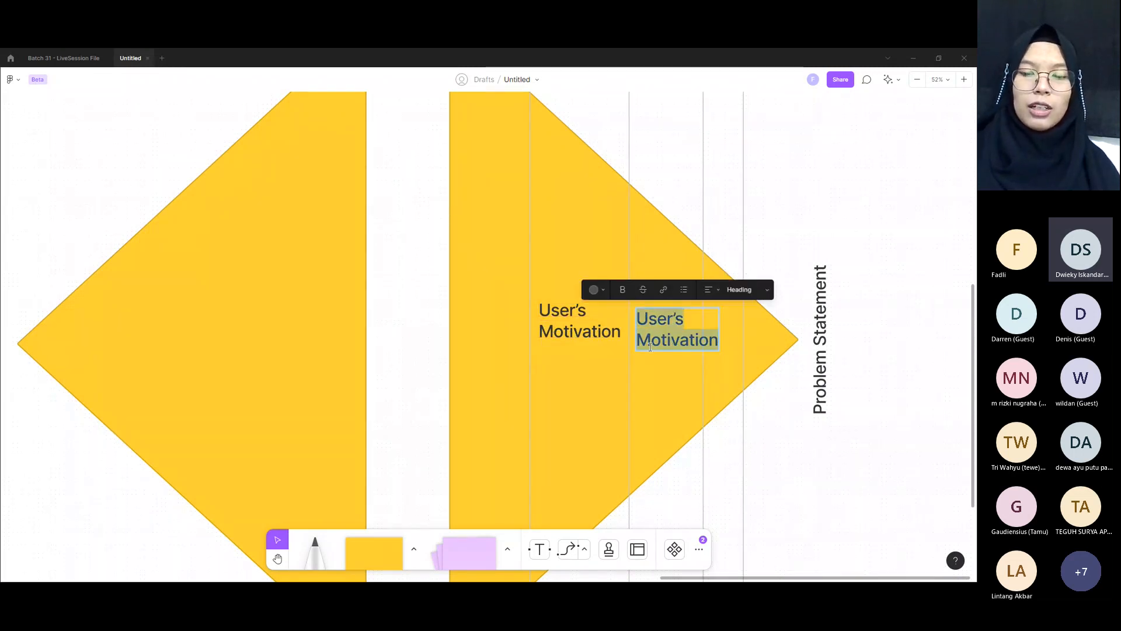
double_click(651, 347)
key("BackSpace")
type("Journey")
key("Escape")
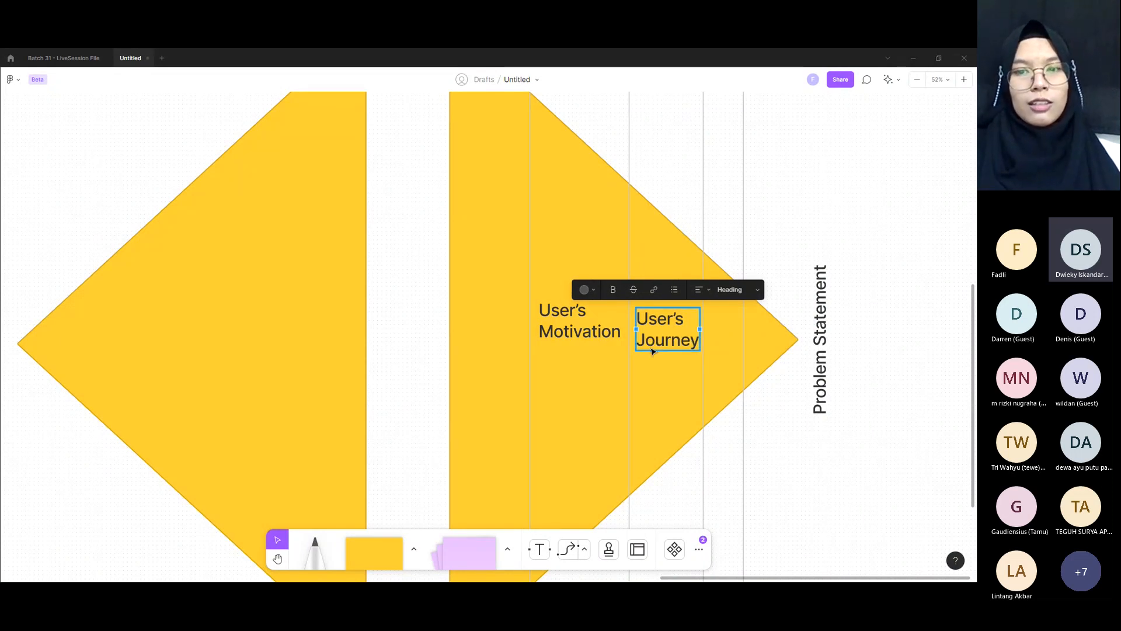
left_click(802, 389)
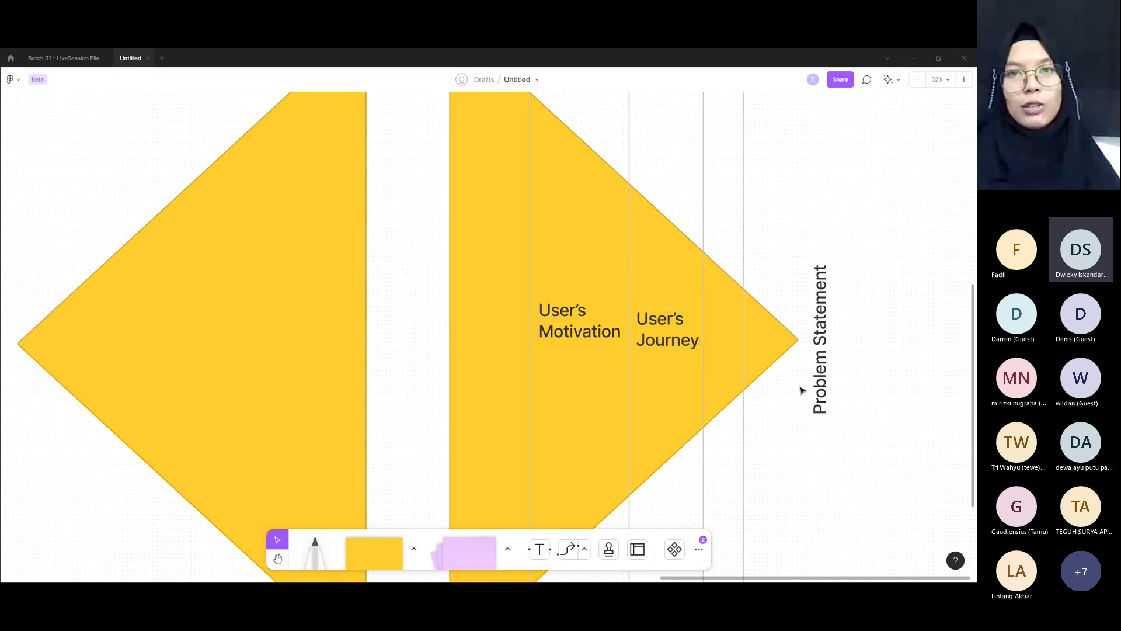
Step: Review the "User's Motivation" and "User's Journey" labels and the divider line that separates them
left_click(681, 339)
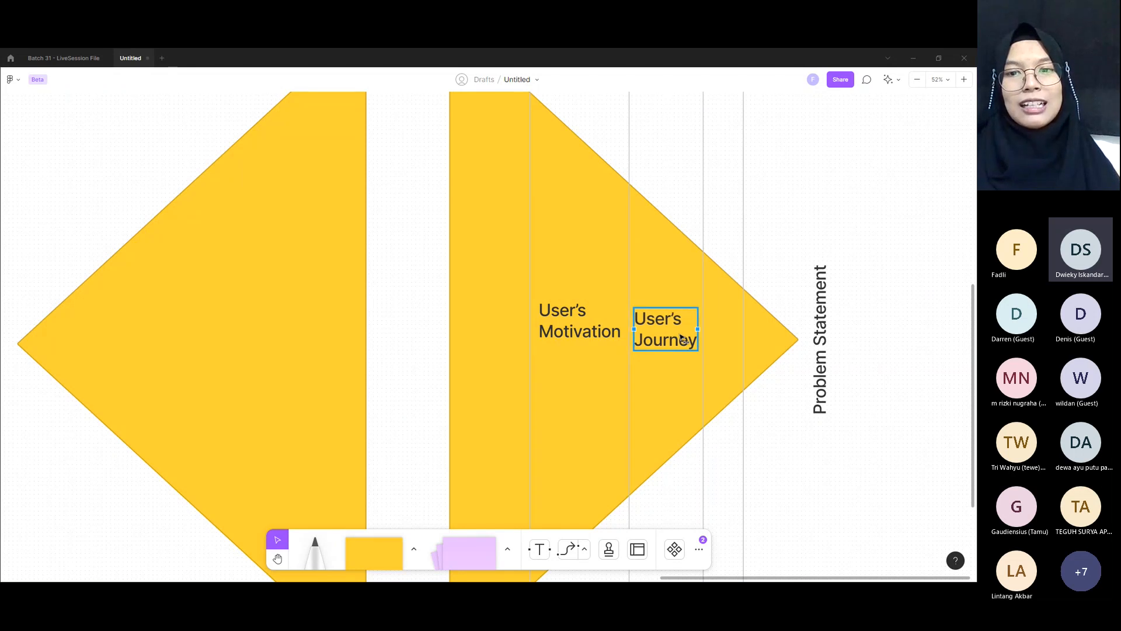
left_click_drag(681, 336, 683, 336)
left_click(582, 320)
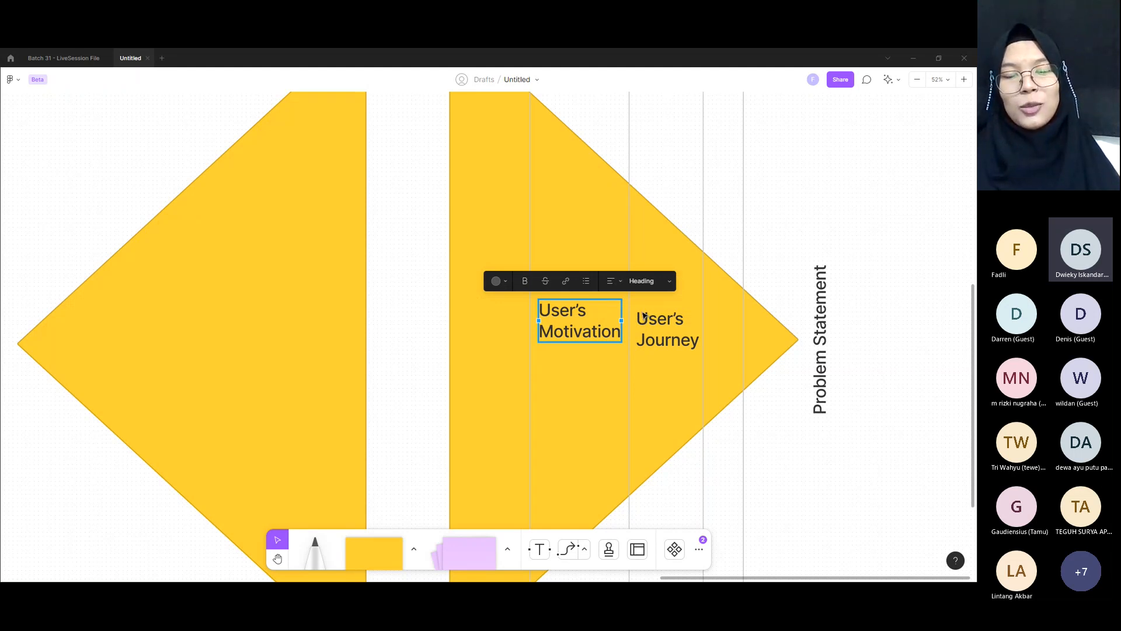
left_click(568, 315)
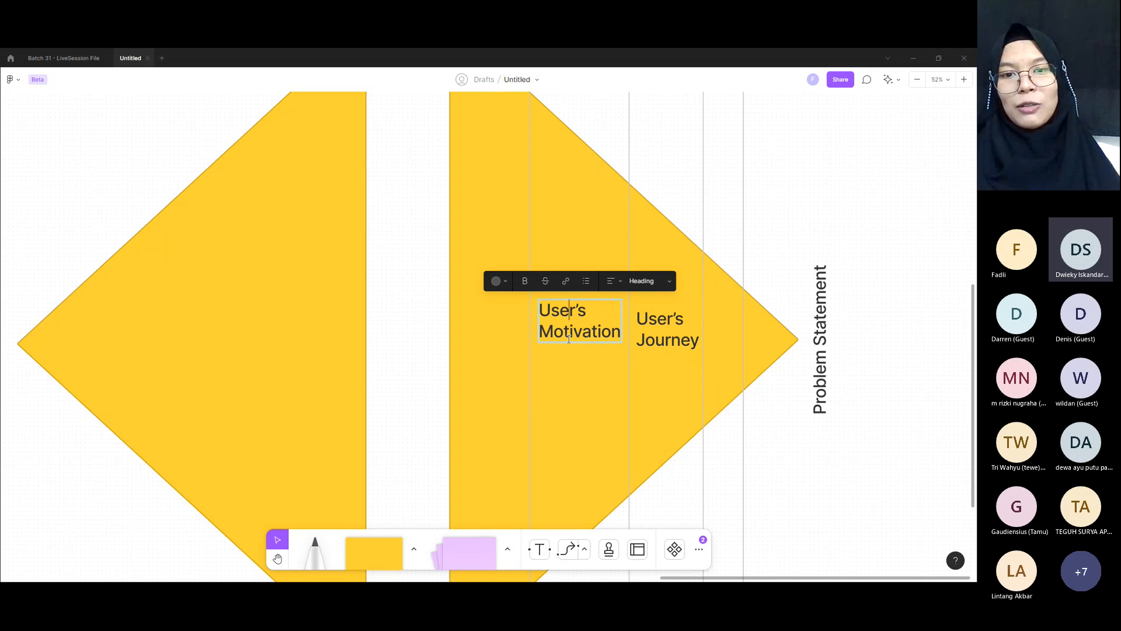
key("Escape")
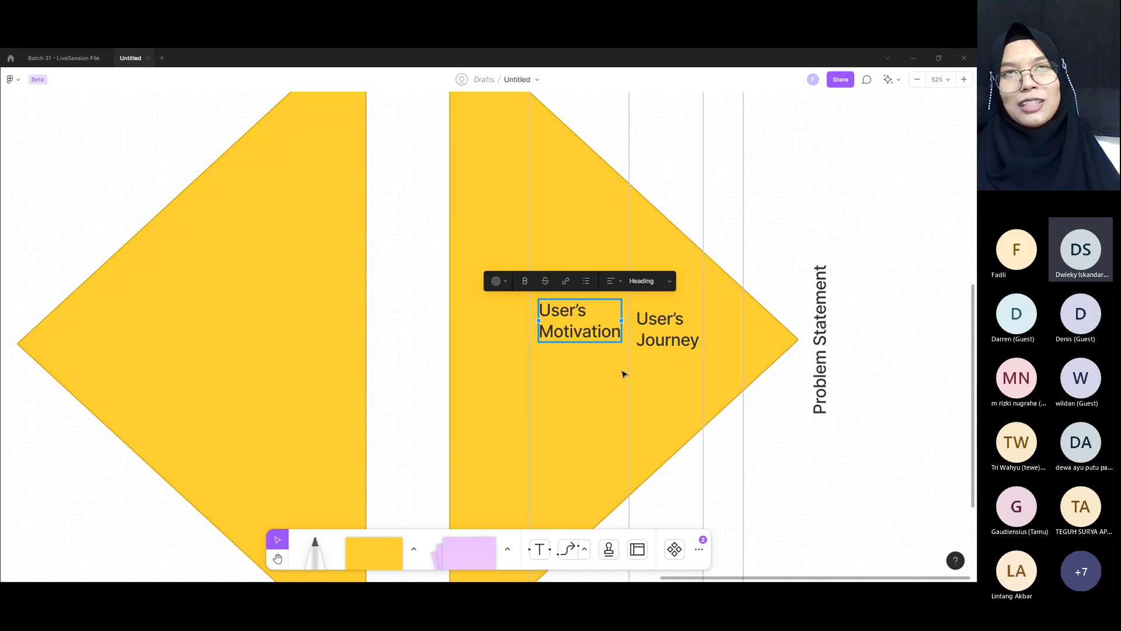
left_click(670, 317)
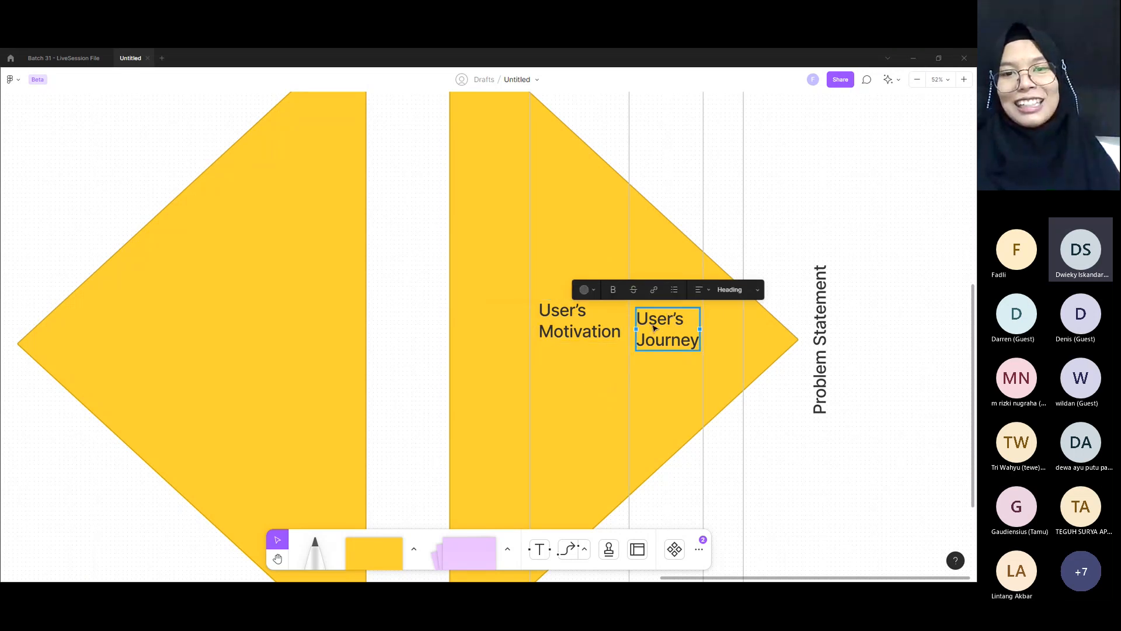
left_click(631, 383)
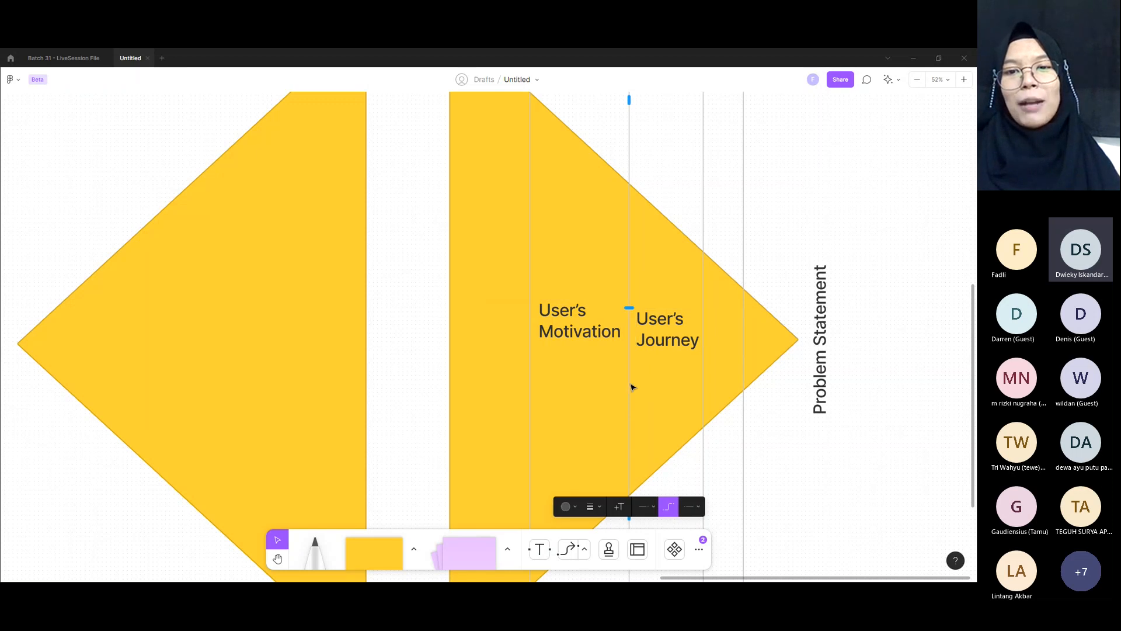
left_click(665, 331)
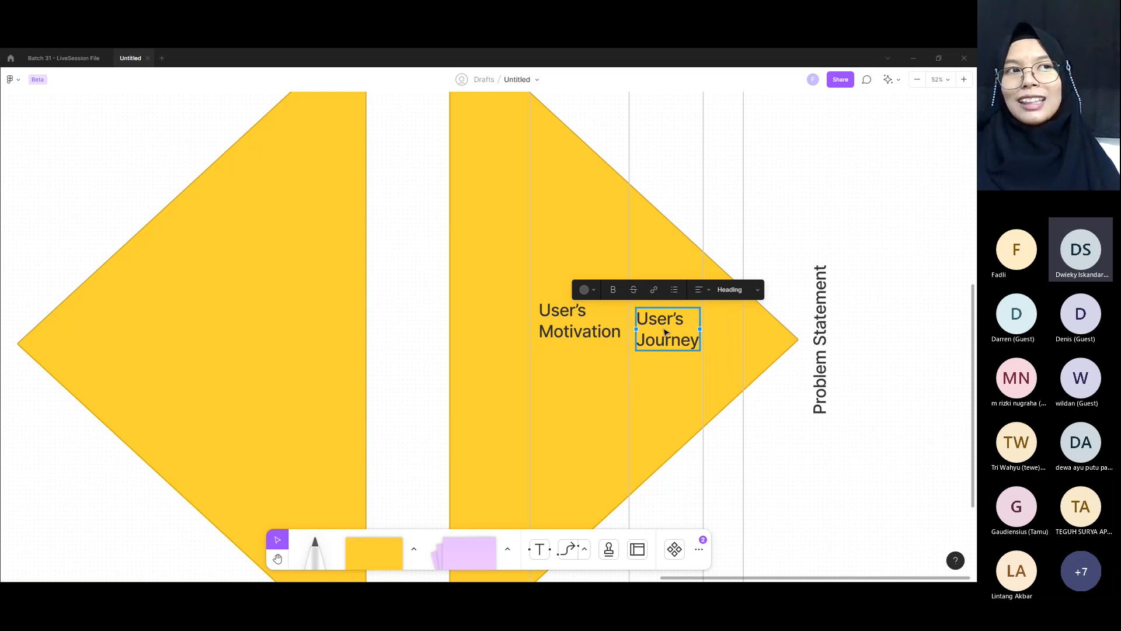
double_click(664, 332)
left_click(665, 330)
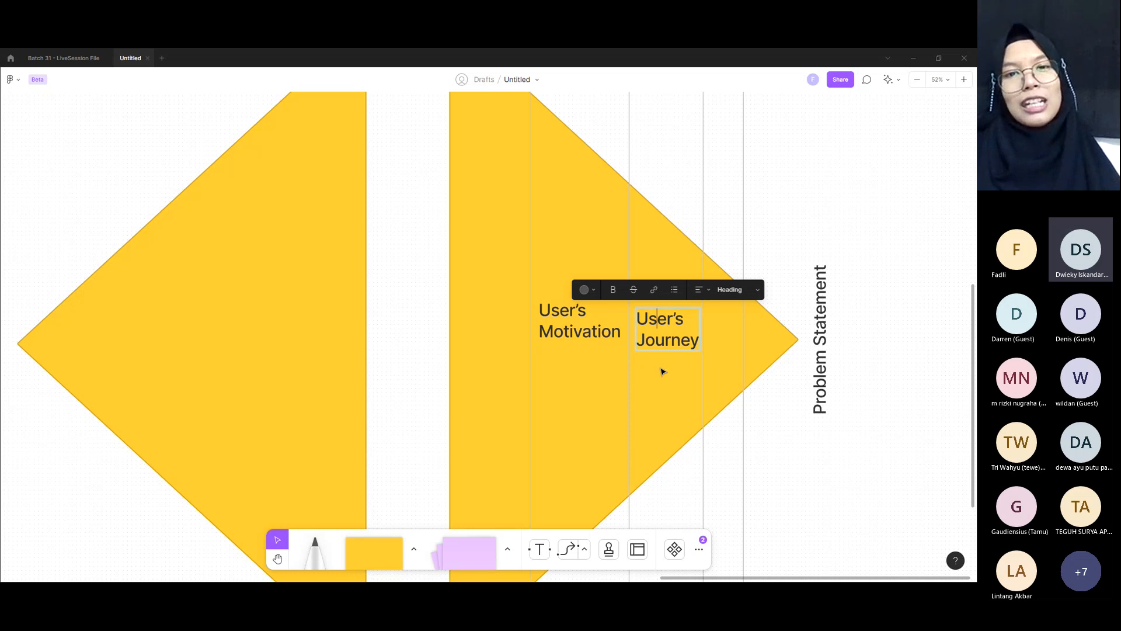
Step: Highlight Journey Mapping, Empathy Mapping and User Persona one after another in the bullet list beside the triangles
scroll(662, 371, "down", 5)
left_click(175, 479)
double_click(201, 486)
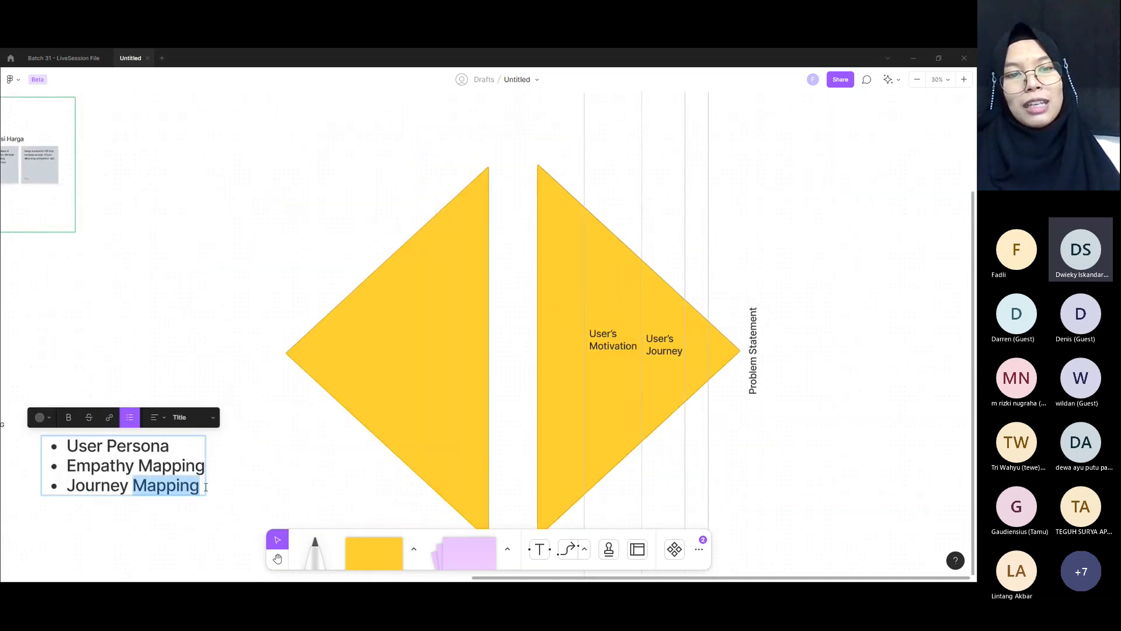
left_click_drag(197, 488, 68, 485)
left_click_drag(203, 465, 67, 467)
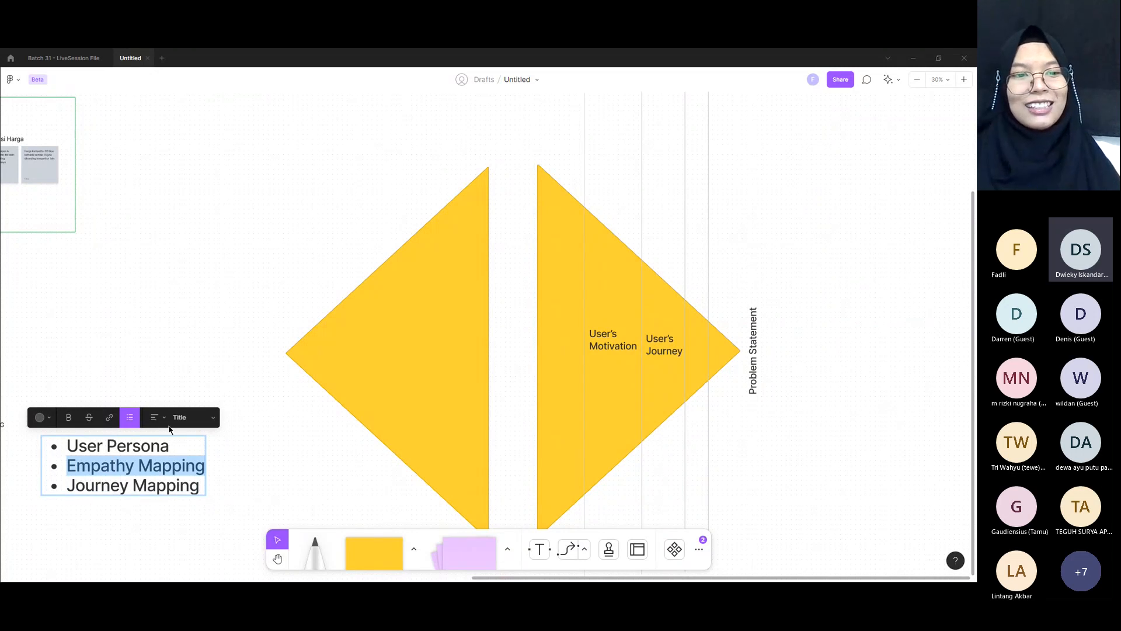
left_click_drag(167, 445, 66, 446)
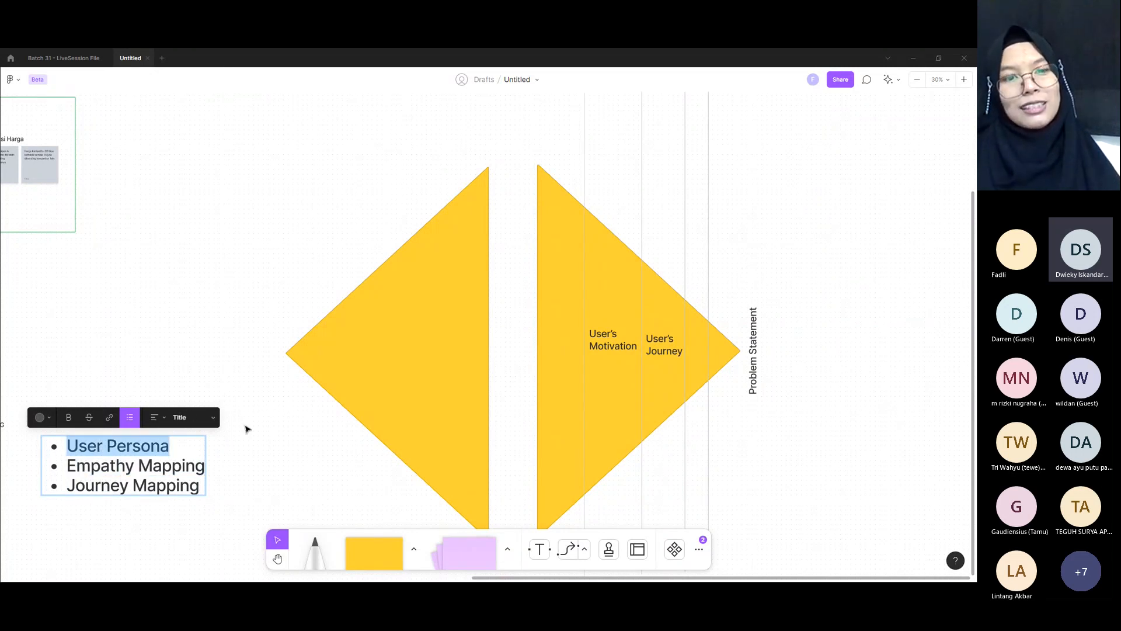
Step: Point out the "User's Journey" label, the right-pointing triangle and the "Problem Statement" label one after another
left_click(655, 351)
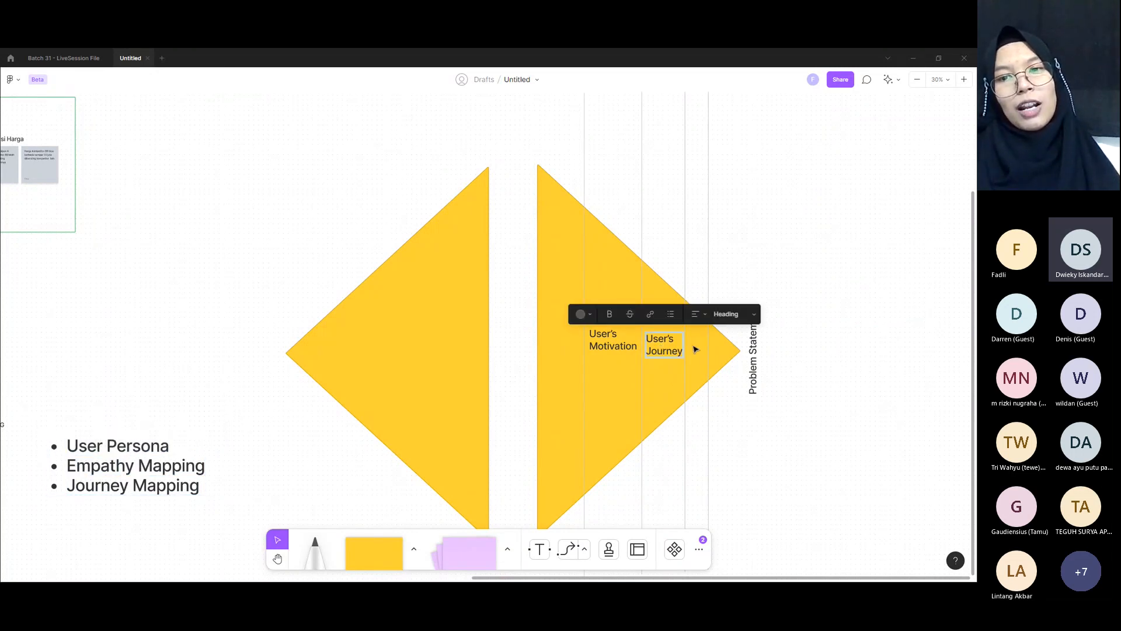
left_click(720, 373)
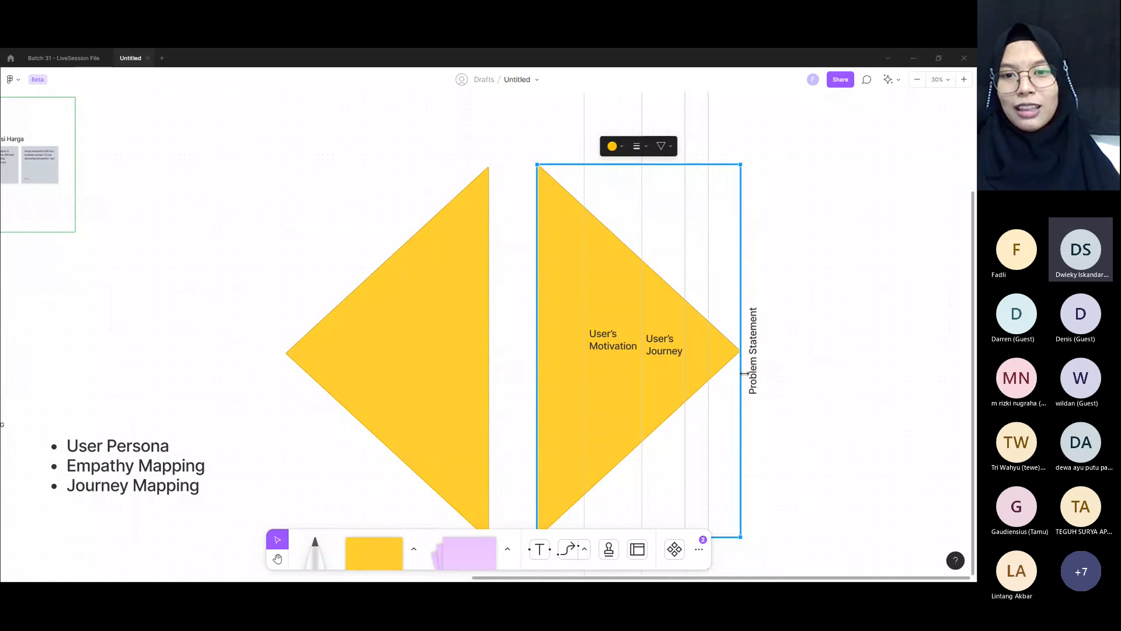
left_click(759, 350)
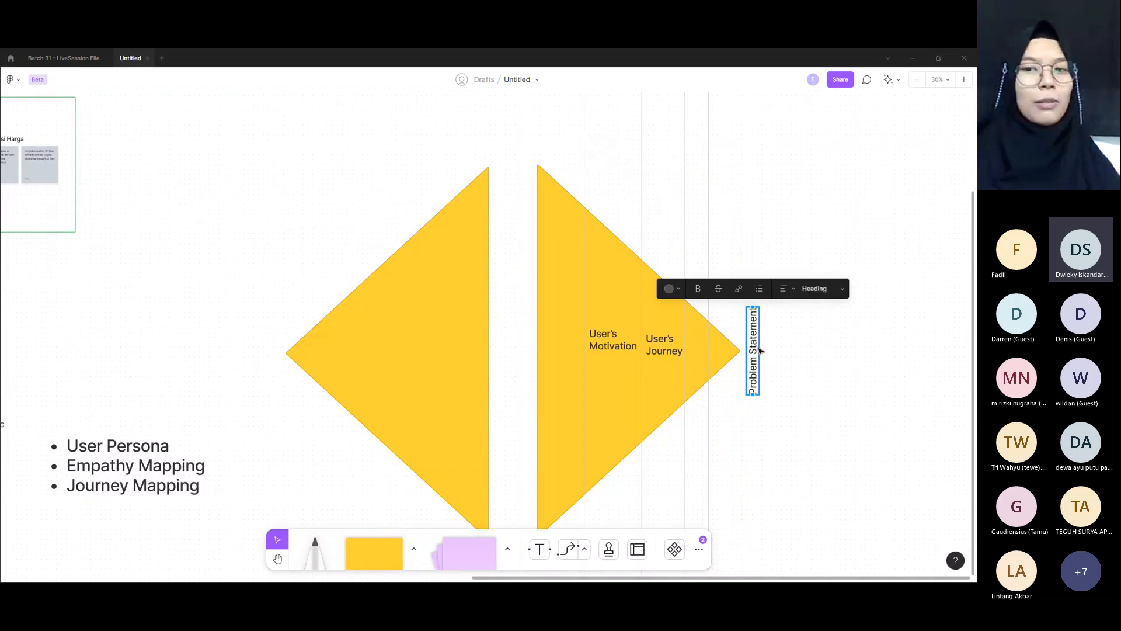
left_click(763, 416)
Step: Move the bullet list starting with "Actionable" up so it sits directly beneath the Behaviour group
scroll(760, 414, "down", 2)
scroll(803, 363, "left", 10)
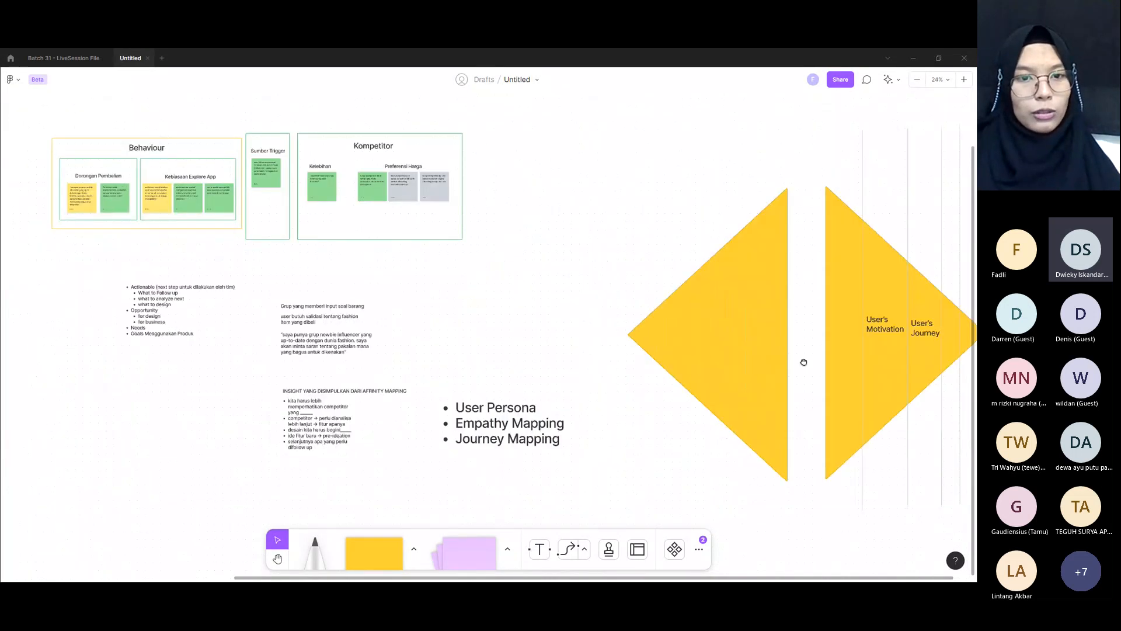
scroll(773, 384, "left", 10)
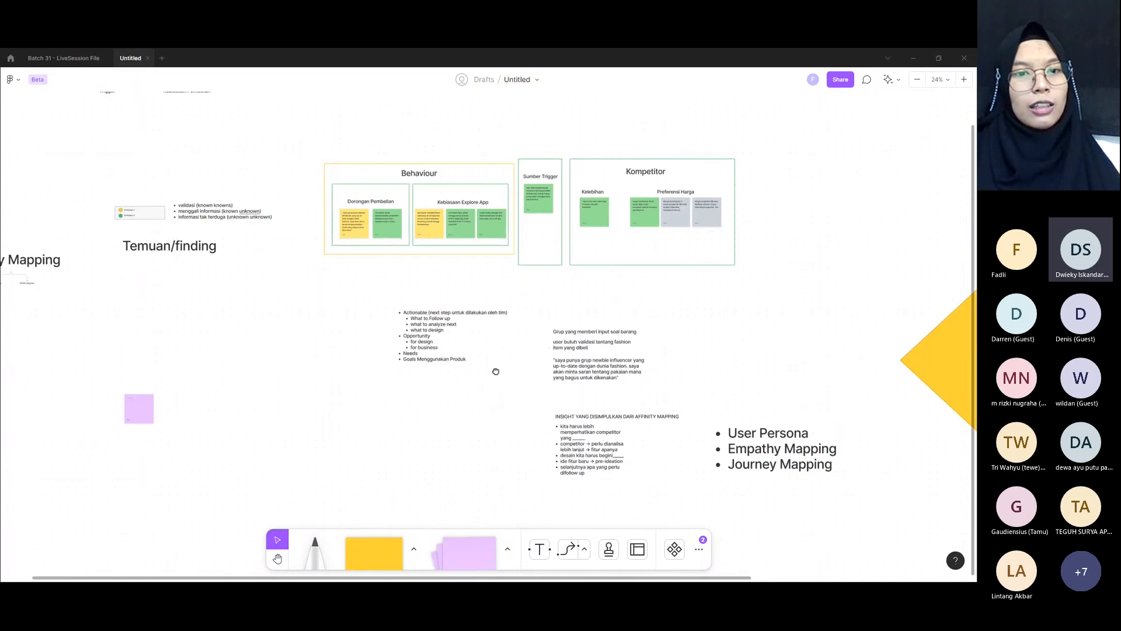
left_click(483, 327)
left_click_drag(500, 336, 428, 300)
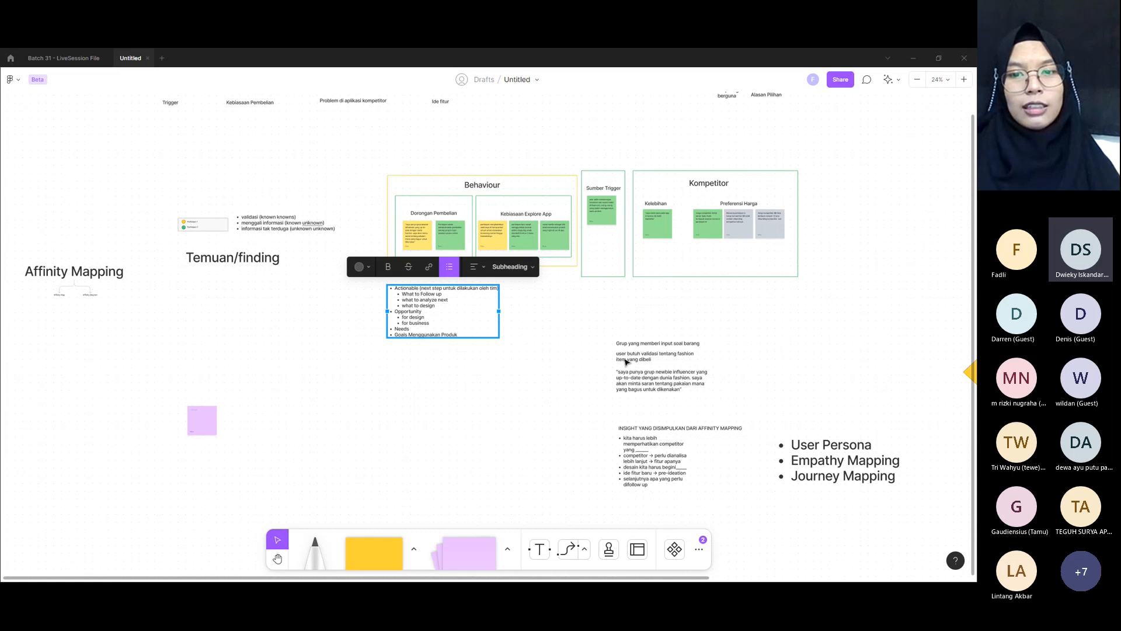
Step: Place the "Grup yang memberi input soal barang" texts above the Behaviour group and the affinity mapping insight text beside the Actionable list
left_click(653, 382)
left_click_drag(600, 320, 734, 337)
left_click_drag(602, 411, 548, 347)
left_click_drag(670, 291, 407, 161)
left_click(753, 444)
Step: Delete the row of loose category labels above the findings, from Trigger and Kebiasaan Pembelian to Alasan Pilihan
scroll(754, 444, "up", 2)
left_click_drag(148, 133, 836, 214)
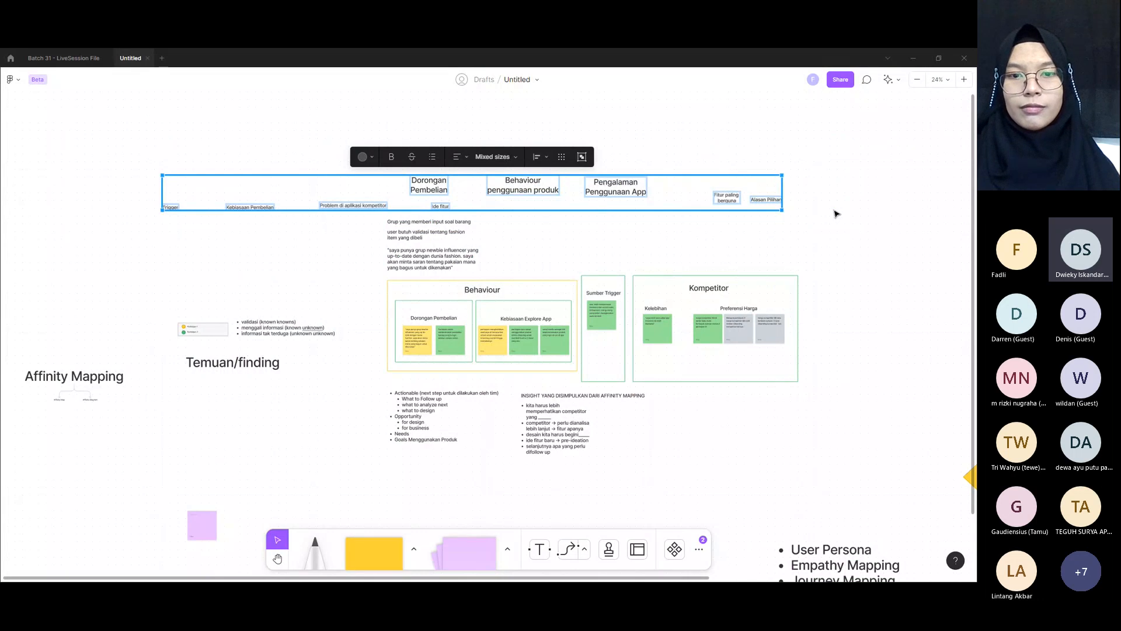
key("Delete")
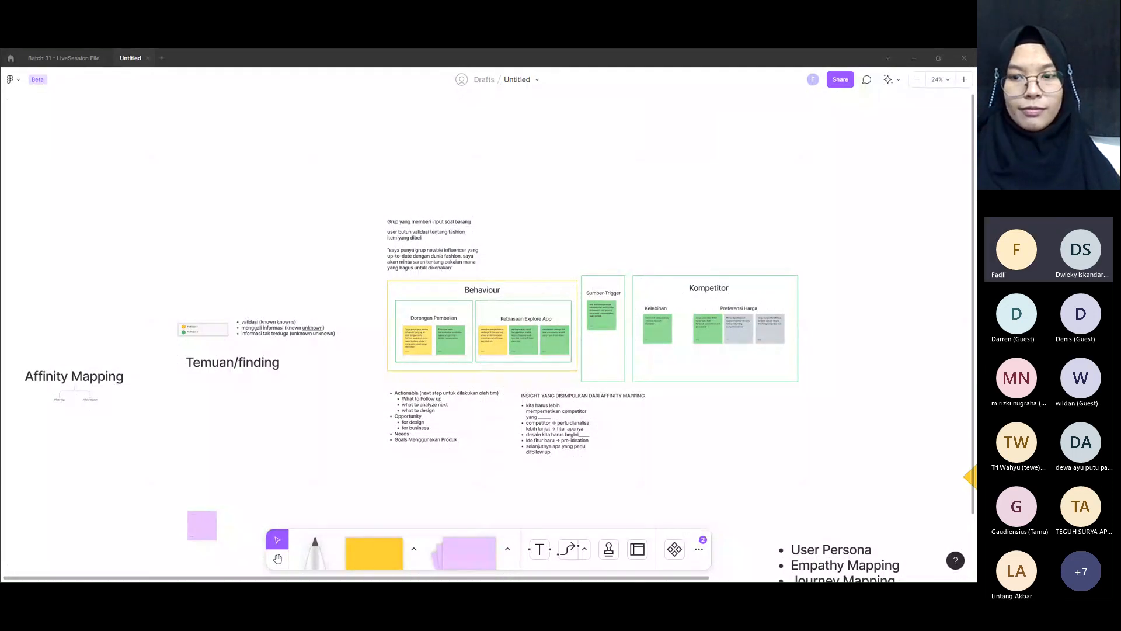
Step: Move the file from Drafts to the Batch 31 project
scroll(844, 283, "down", 3)
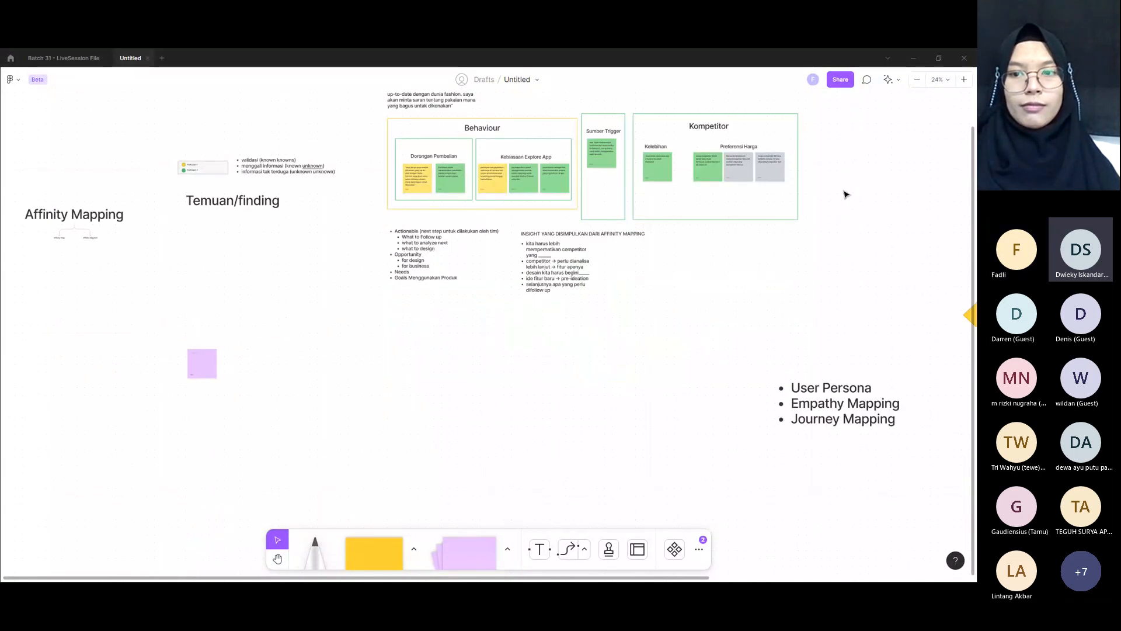
scroll(845, 193, "left", 1)
scroll(847, 202, "up", 1)
scroll(847, 202, "left", 2)
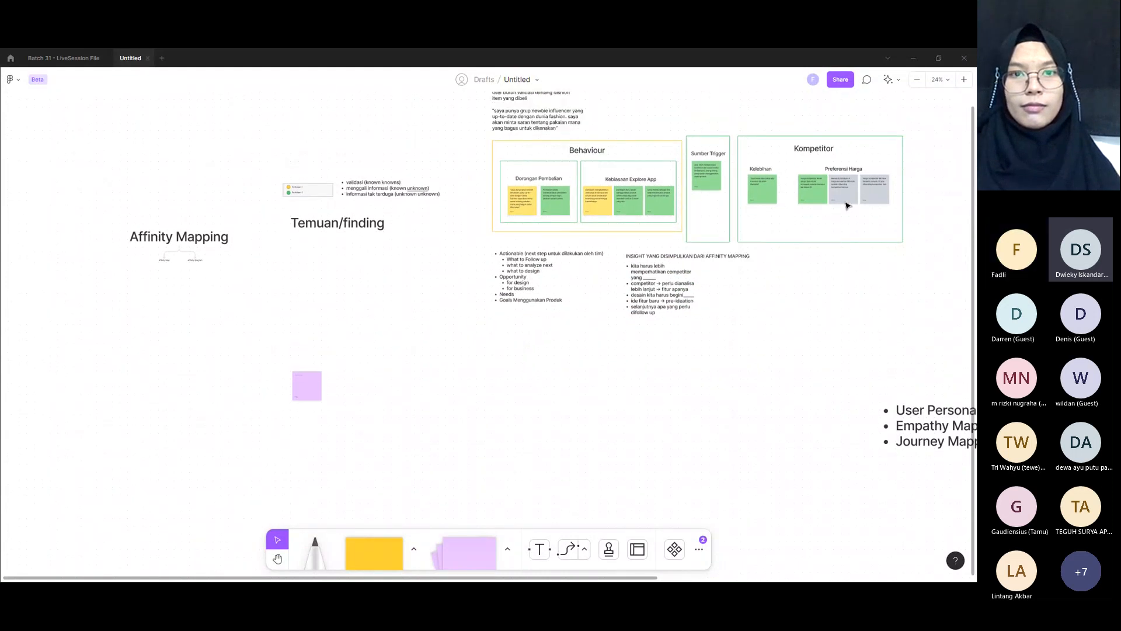
left_click(484, 79)
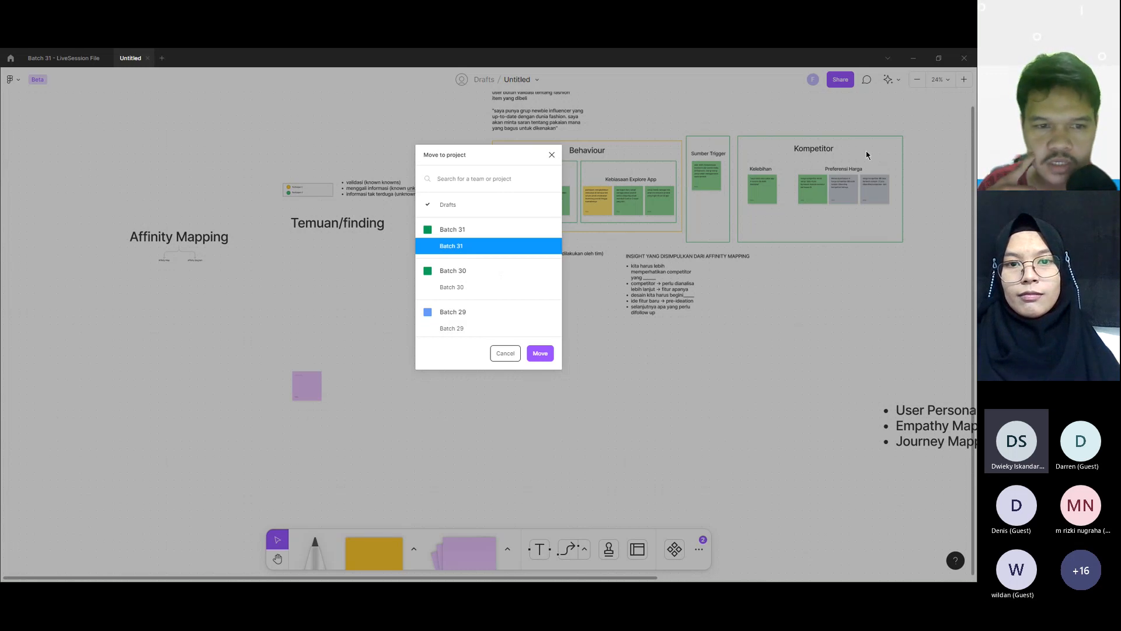
key("Return")
Step: Copy the board's share link and close the sharing dialog
left_click(842, 78)
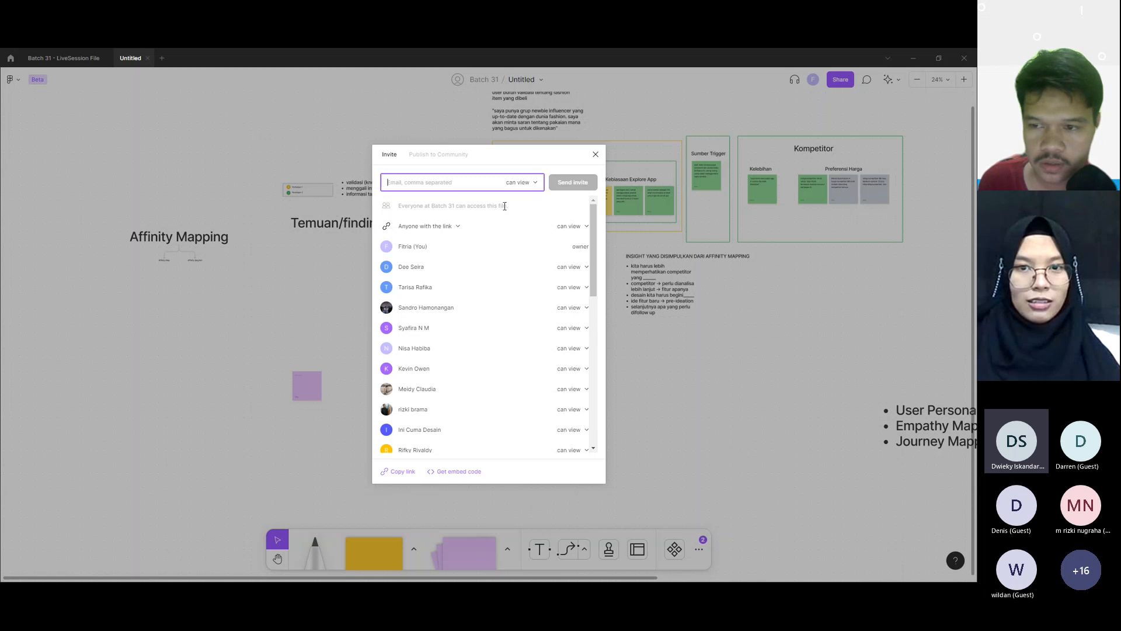
left_click(404, 470)
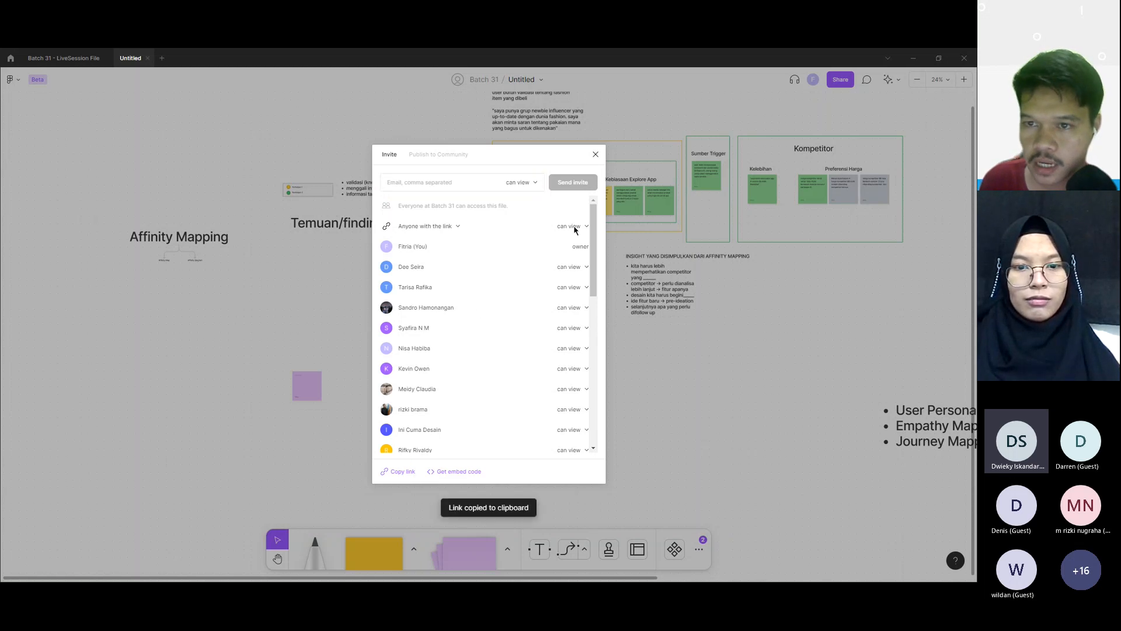
left_click(596, 155)
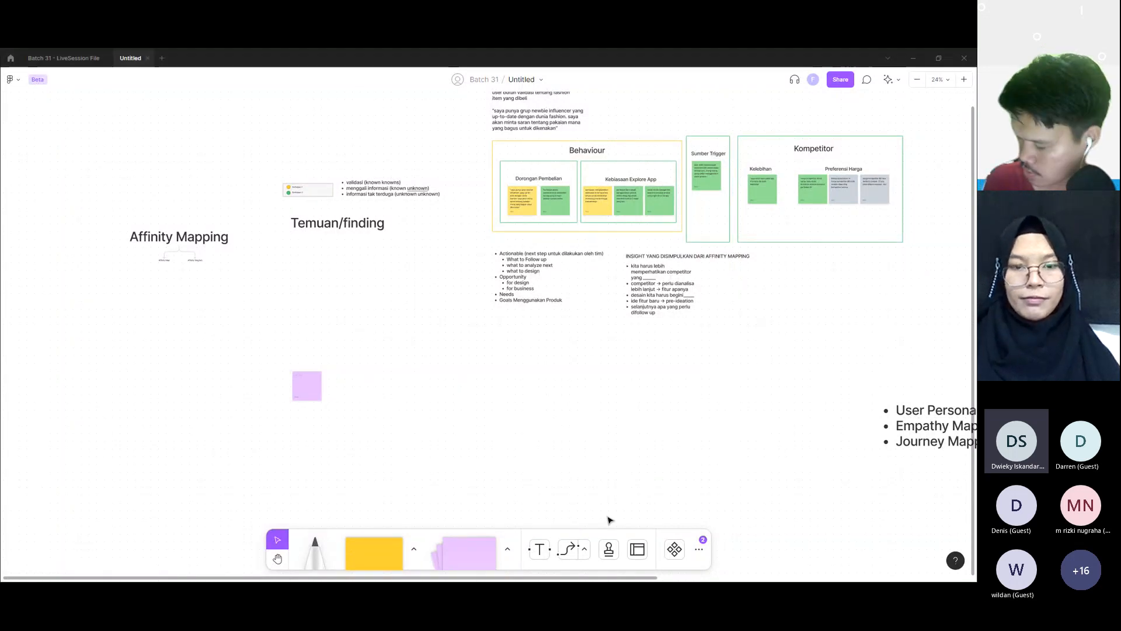
Step: Delete the stray purple sticky note below the "Temuan/finding" heading
scroll(507, 381, "up", 3)
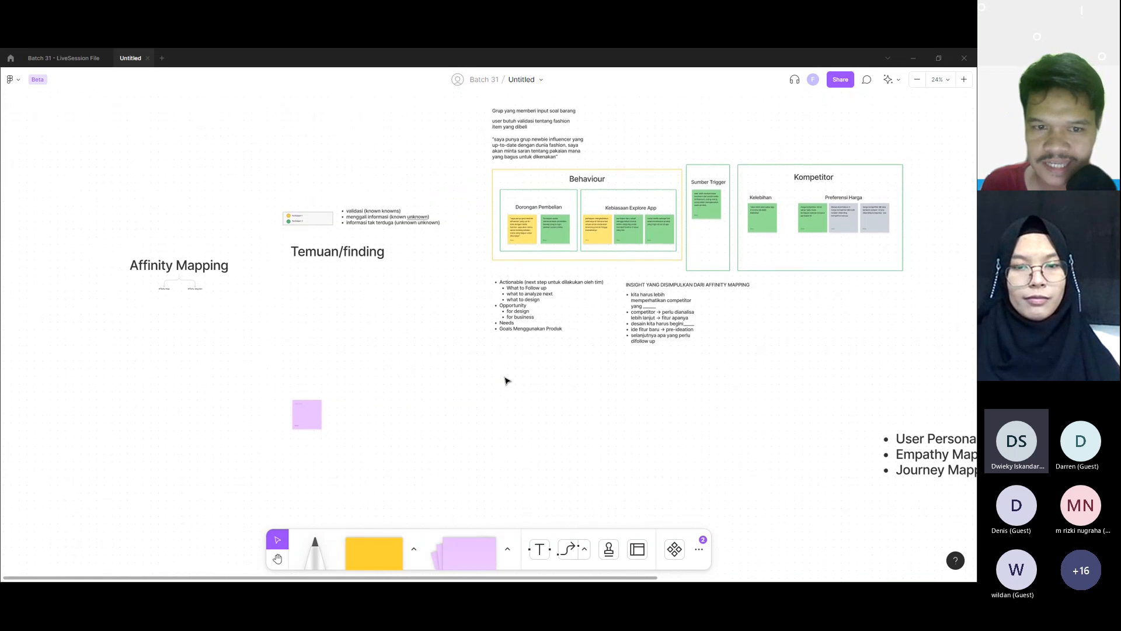
left_click(314, 423)
key("Delete")
scroll(315, 422, "up", 2)
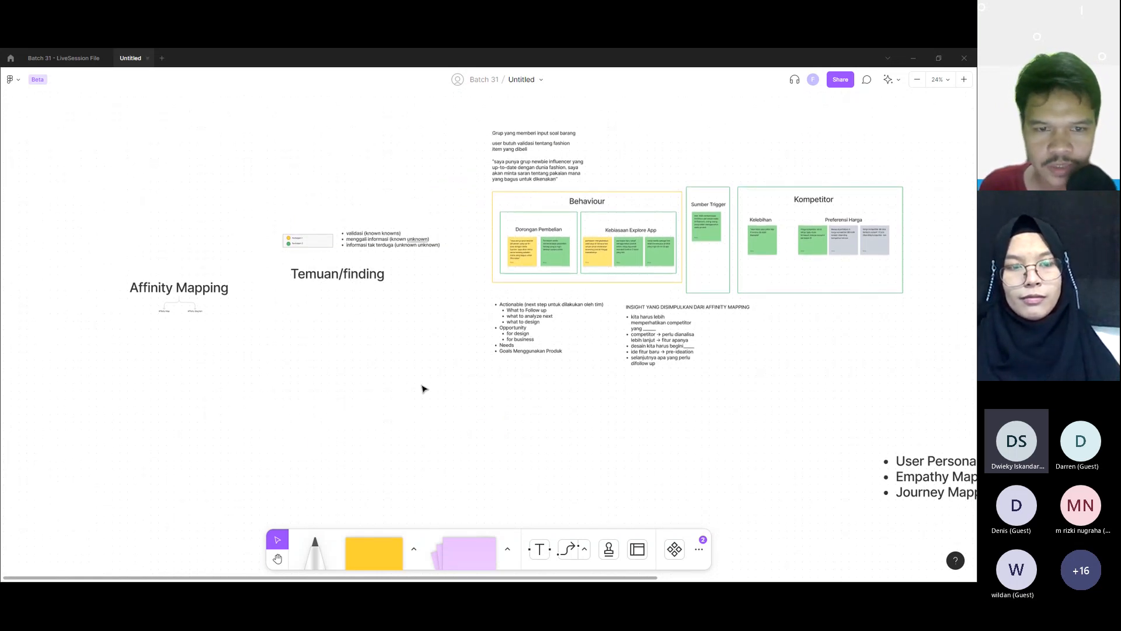
Step: Line up the "Affinity Mapping" heading with its small diagram and the "Temuan/finding" heading side by side, ahead of the known/unknown list
left_click(361, 279)
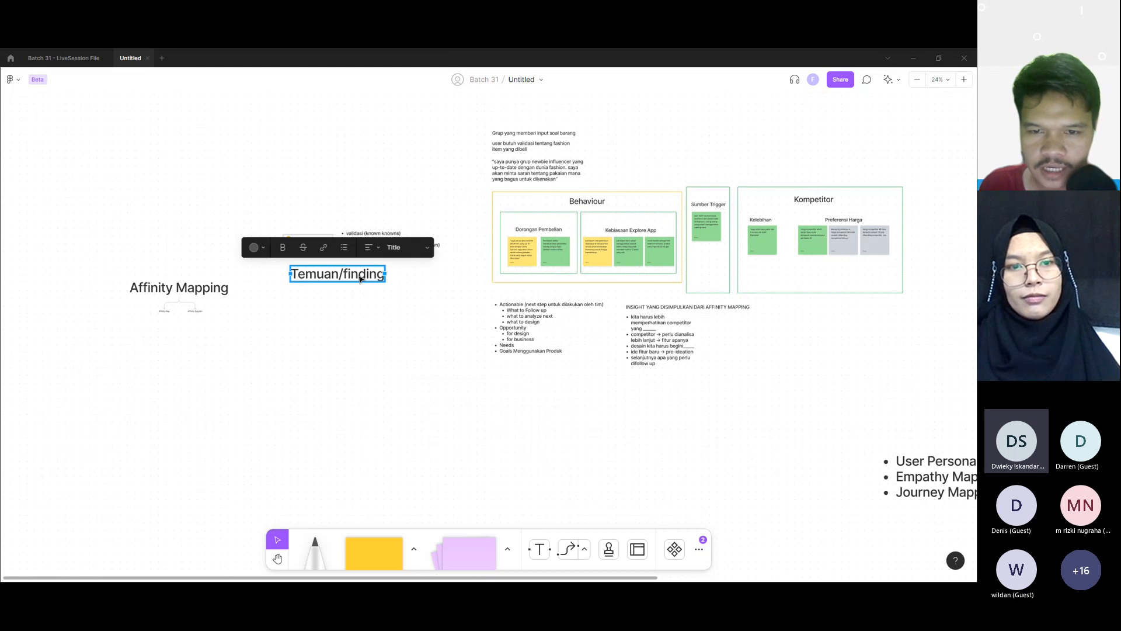
left_click_drag(326, 279, 321, 215)
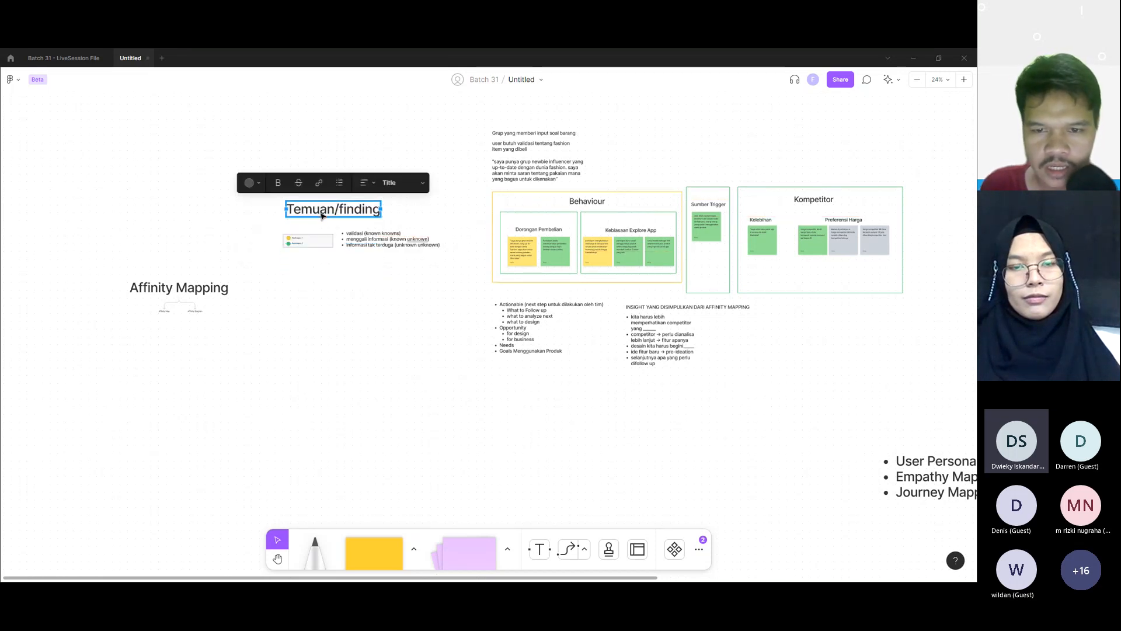
left_click_drag(474, 106, 547, 169)
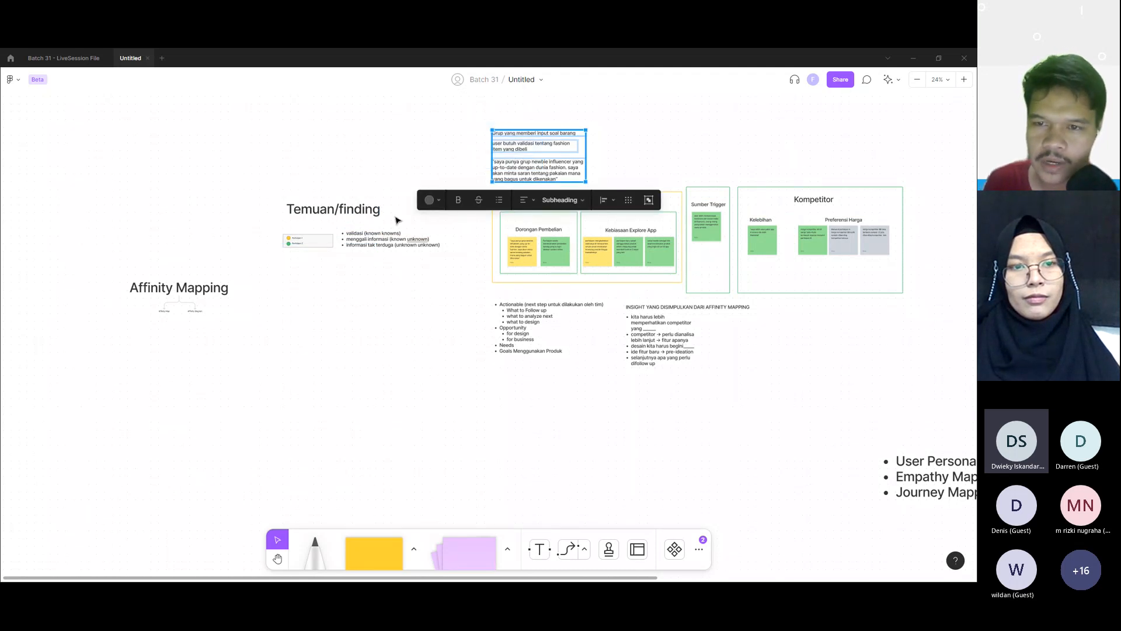
scroll(263, 255, "left", 5)
left_click_drag(272, 238, 307, 255)
left_click_drag(432, 323, 506, 363)
left_click_drag(433, 291, 209, 237)
left_click_drag(617, 212, 424, 237)
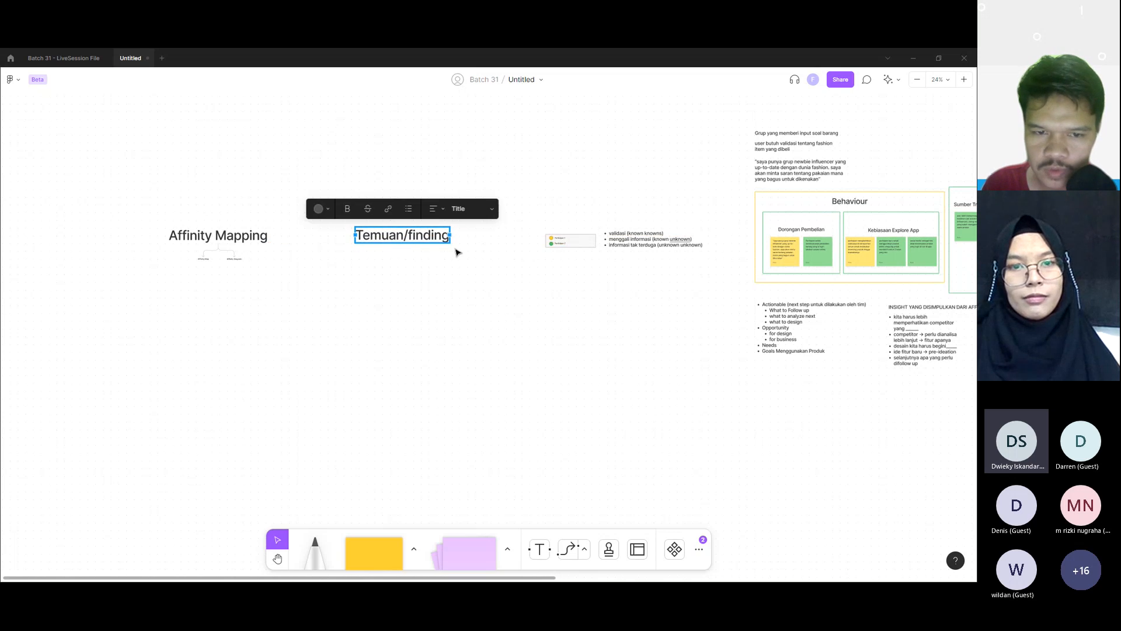
Step: Move the "Grup yang memberi input soal barang" texts directly beneath the "Temuan/finding" heading
left_click(771, 149)
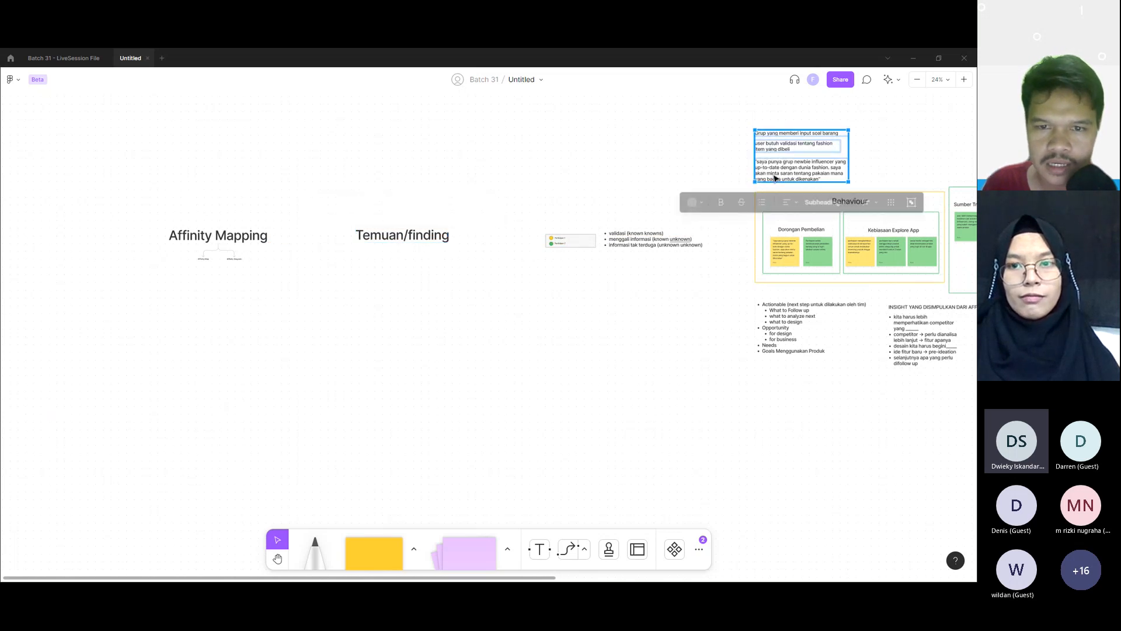
left_click_drag(771, 149, 421, 296)
left_click(509, 329)
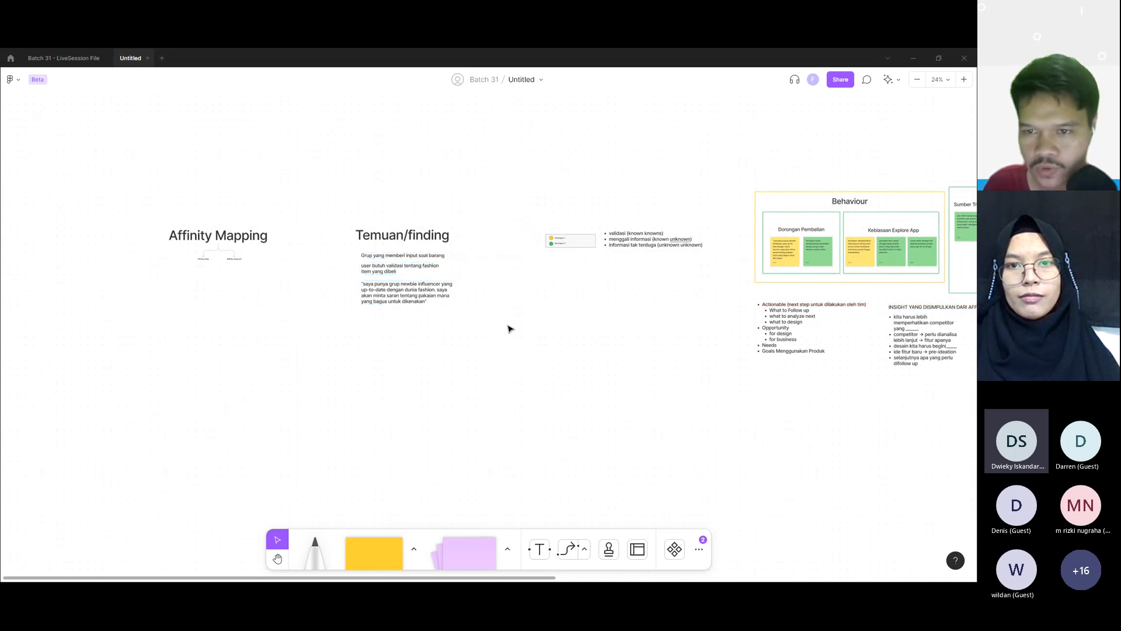
Step: Copy the Dorongan Pembelian, Kebiasaan Explore App, Sumber Trigger and Kelebihan sticky notes below the known/unknown list and arrange them loosely in rows
scroll(695, 299, "right", 5)
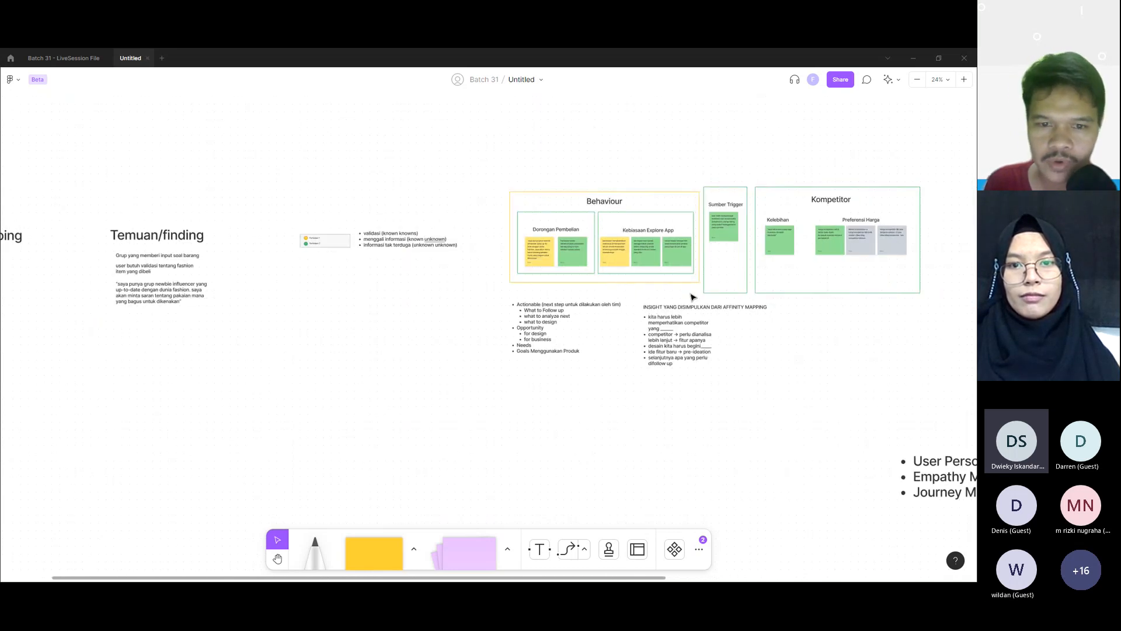
left_click(530, 250)
left_click(573, 252, "shift")
left_click(637, 255, "shift")
left_click(622, 257, "shift")
left_click(688, 259, "shift")
left_click(724, 225, "shift")
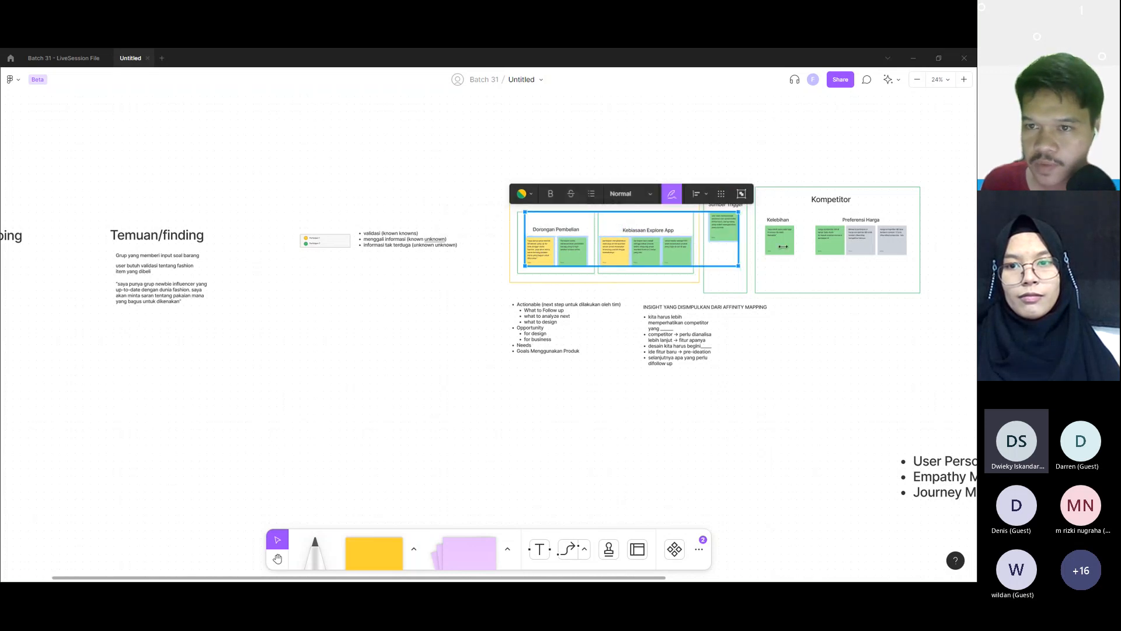
left_click(784, 247, "shift")
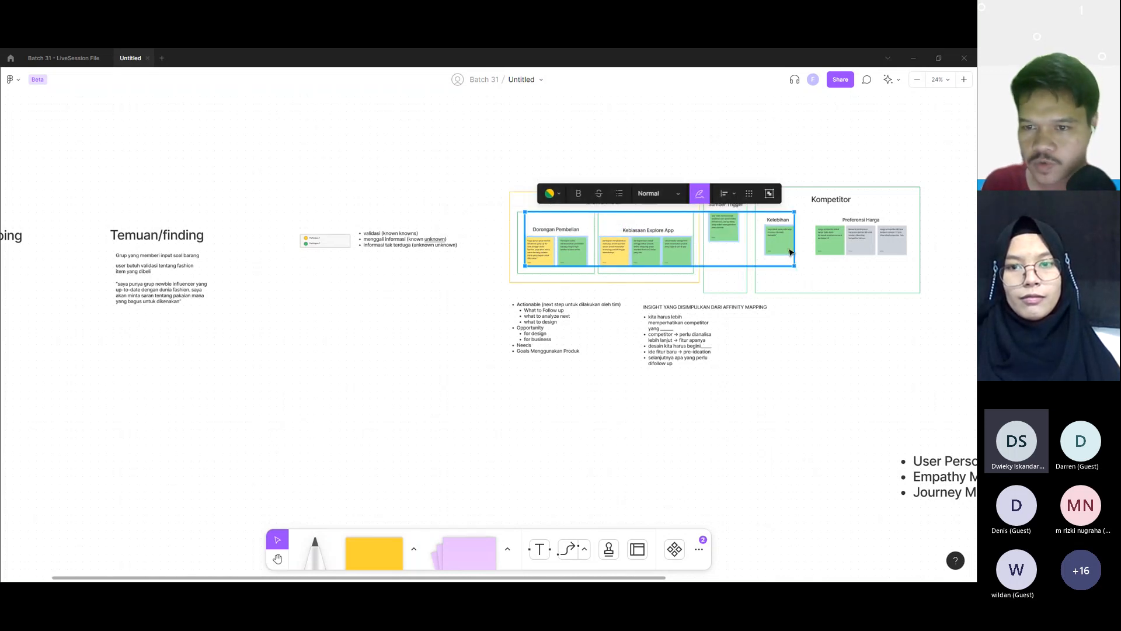
left_click_drag(790, 253, 361, 329)
left_click(459, 333)
left_click(358, 347)
Step: Set the affinity mapping insight title and bullets to Heading size and widen the list so each bullet fits on one line
left_click_drag(633, 298, 737, 396)
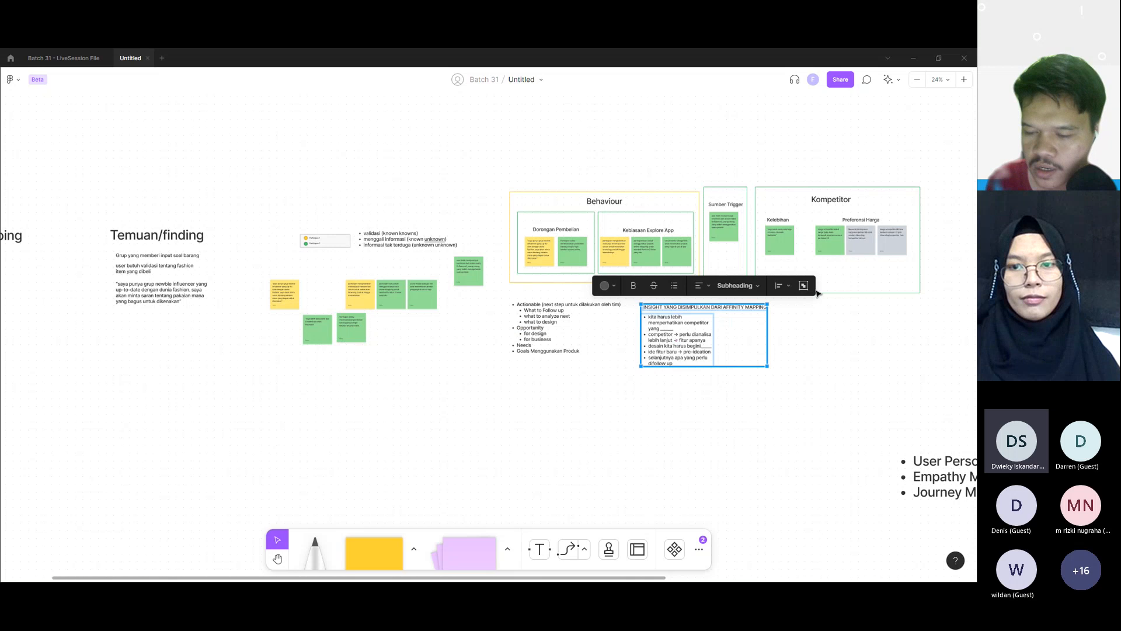
left_click(738, 285)
left_click(746, 302)
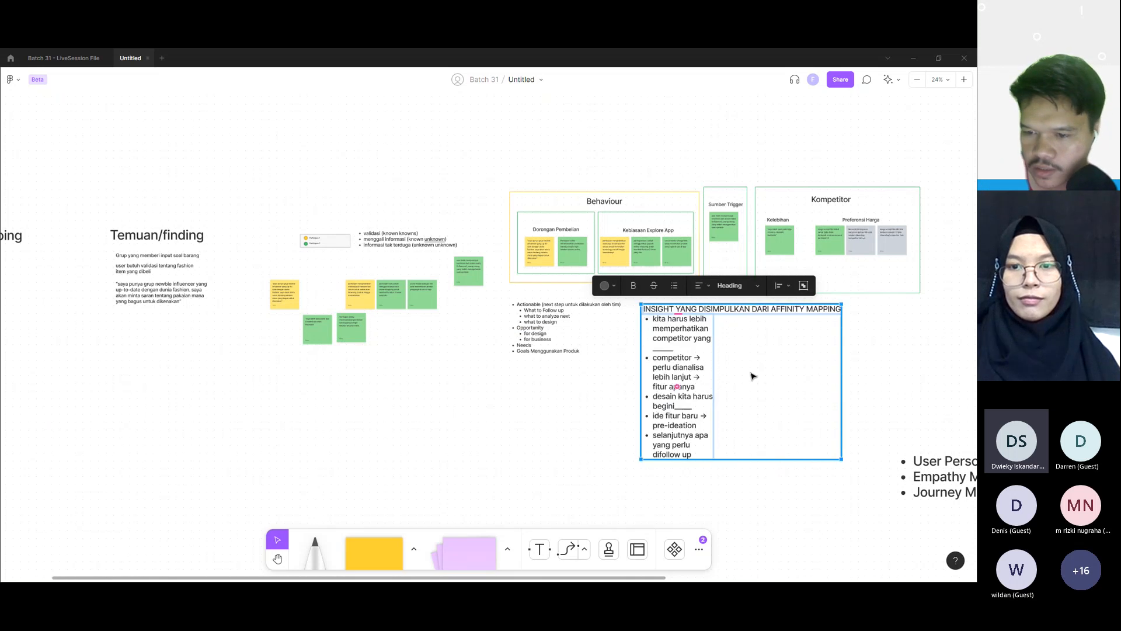
left_click(861, 375)
left_click(681, 382)
left_click_drag(711, 386, 859, 380)
left_click_drag(765, 346, 767, 351)
left_click(940, 318)
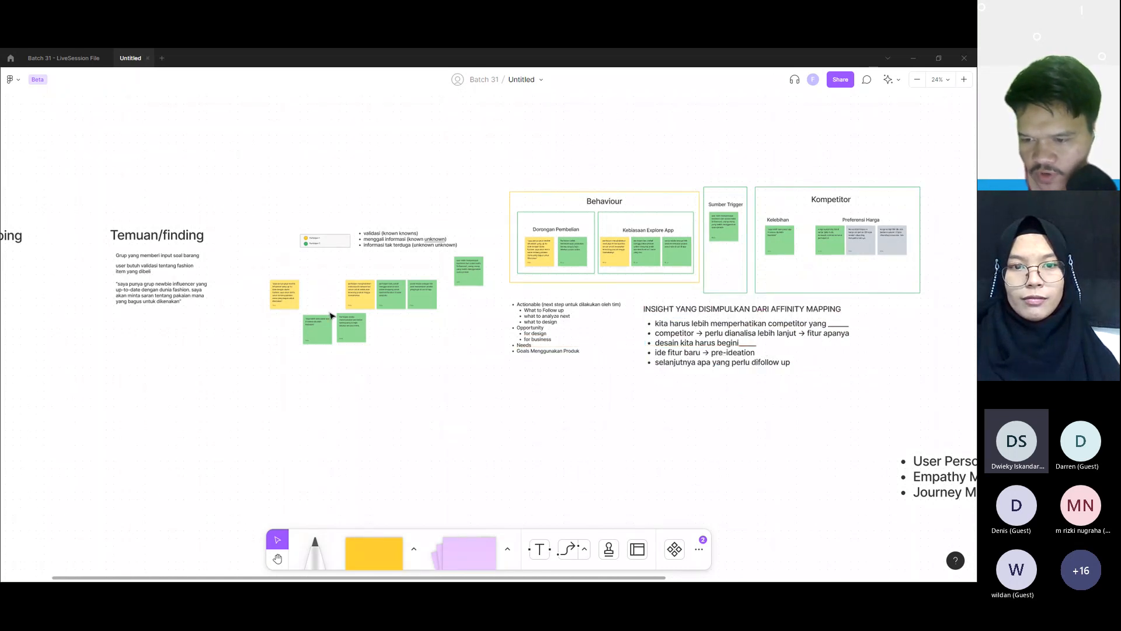
Step: Shift the outermost copied yellow sticky note next to the other yellow one, above the lower green note
left_click_drag(298, 293, 321, 295)
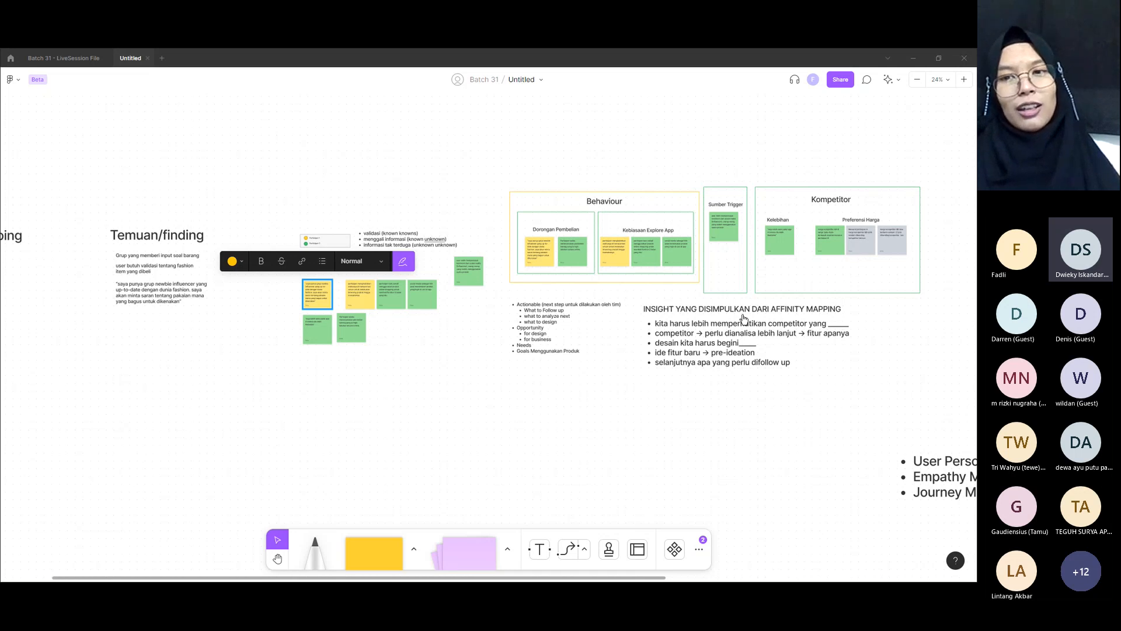
left_click(852, 344)
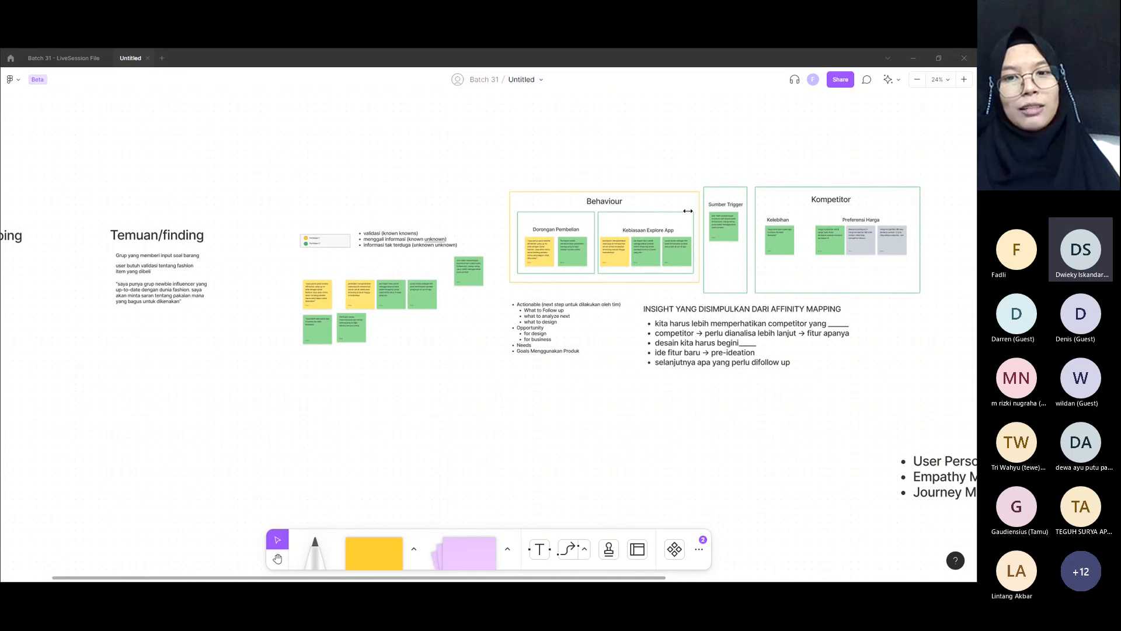
left_click_drag(639, 320, 709, 380)
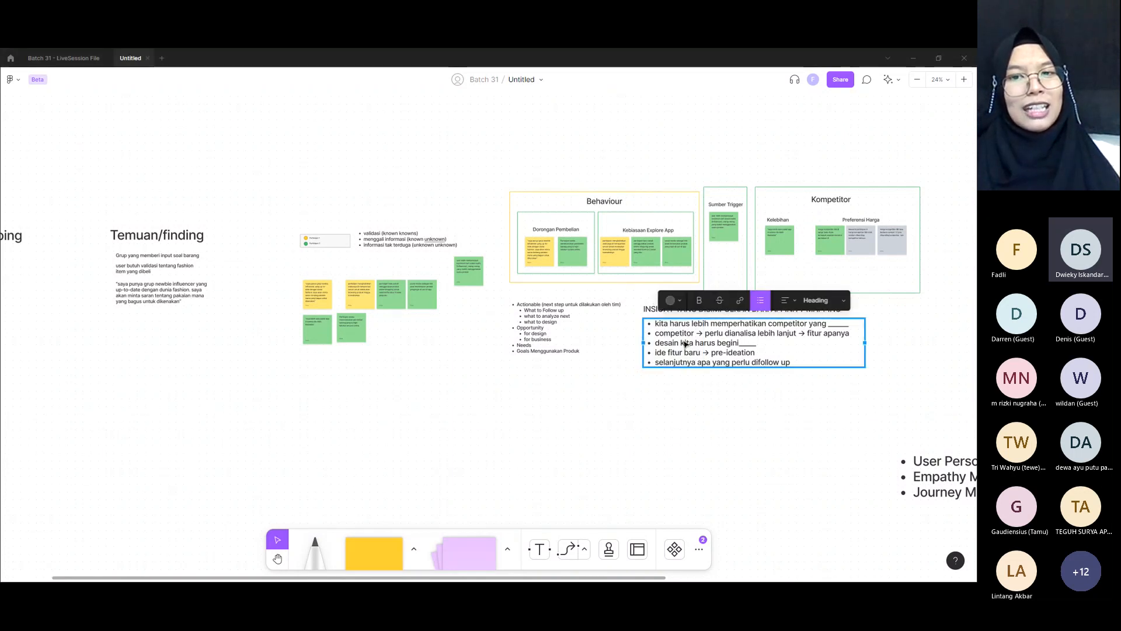
left_click(726, 425)
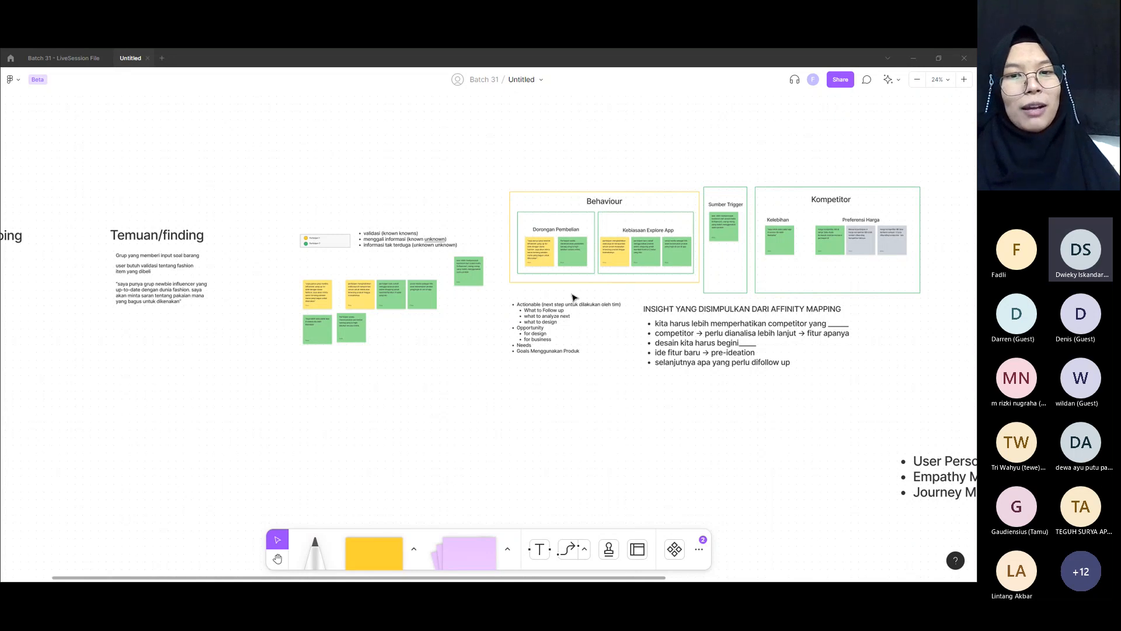
Step: Add the sub-bullet "ide terbaik kita bisa gunakan gamification dalam proses pendaftaran" under "ide fitur baru → pre-ideation" in the insight list
triple_click(675, 353)
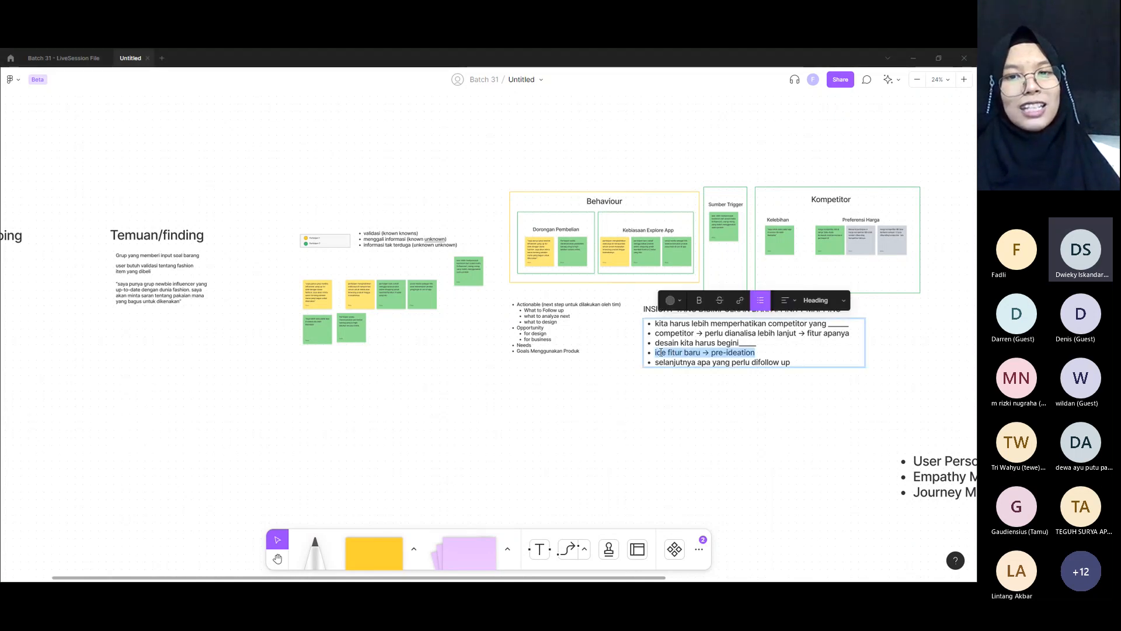
key("Right")
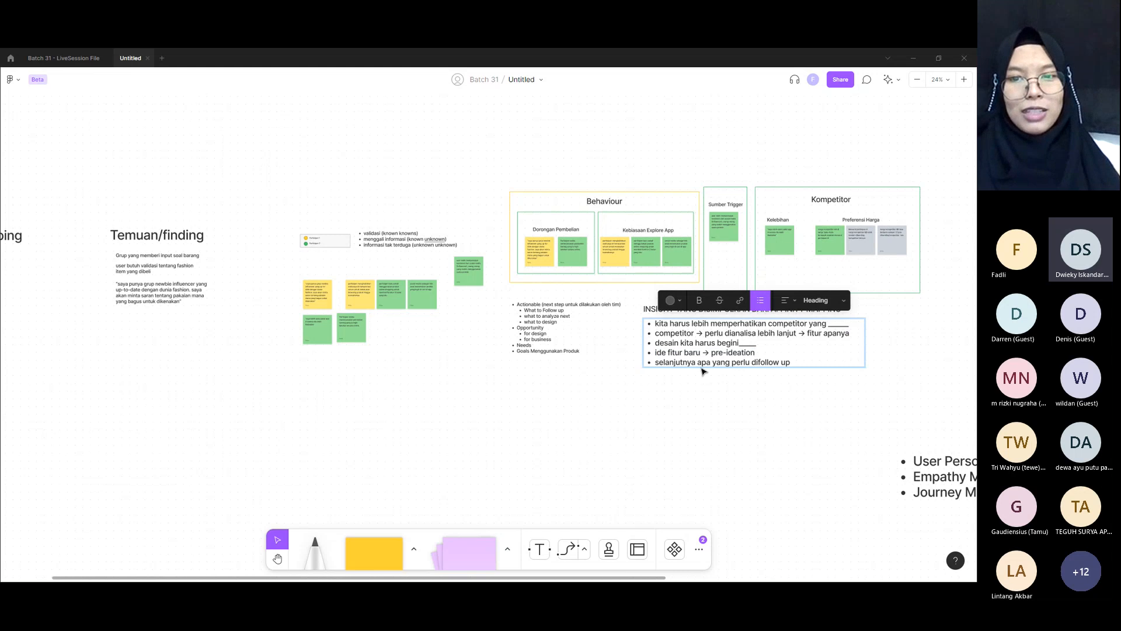
key("Return")
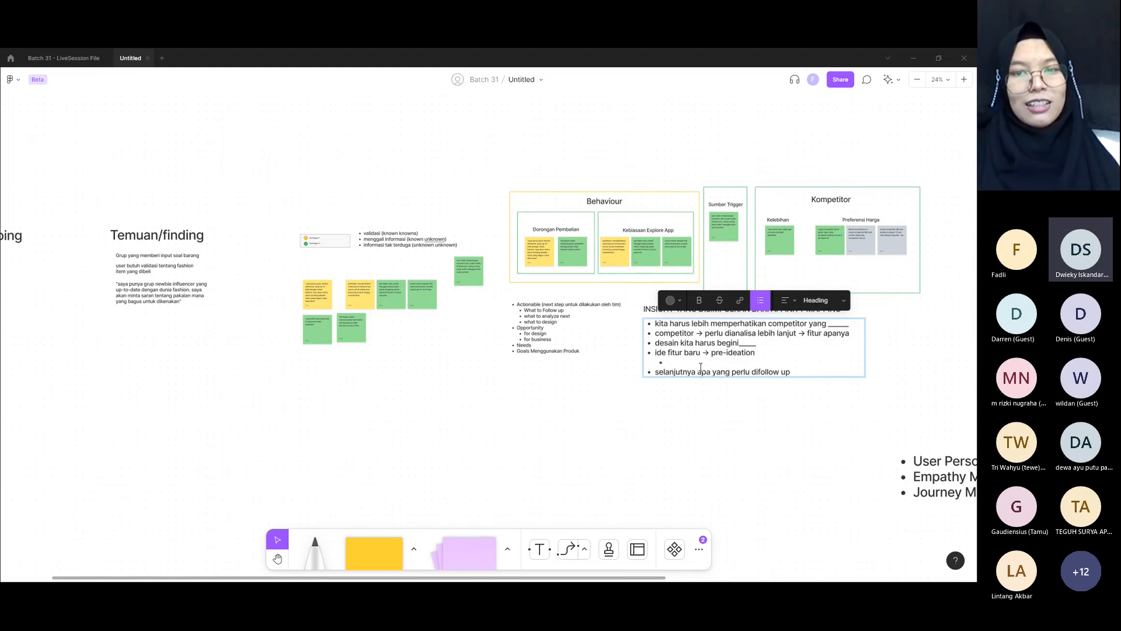
type("ide tamb")
key("BackSpace")
key("BackSpace")
key("BackSpace")
key("BackSpace")
type("terbaik kita bisa gunakan")
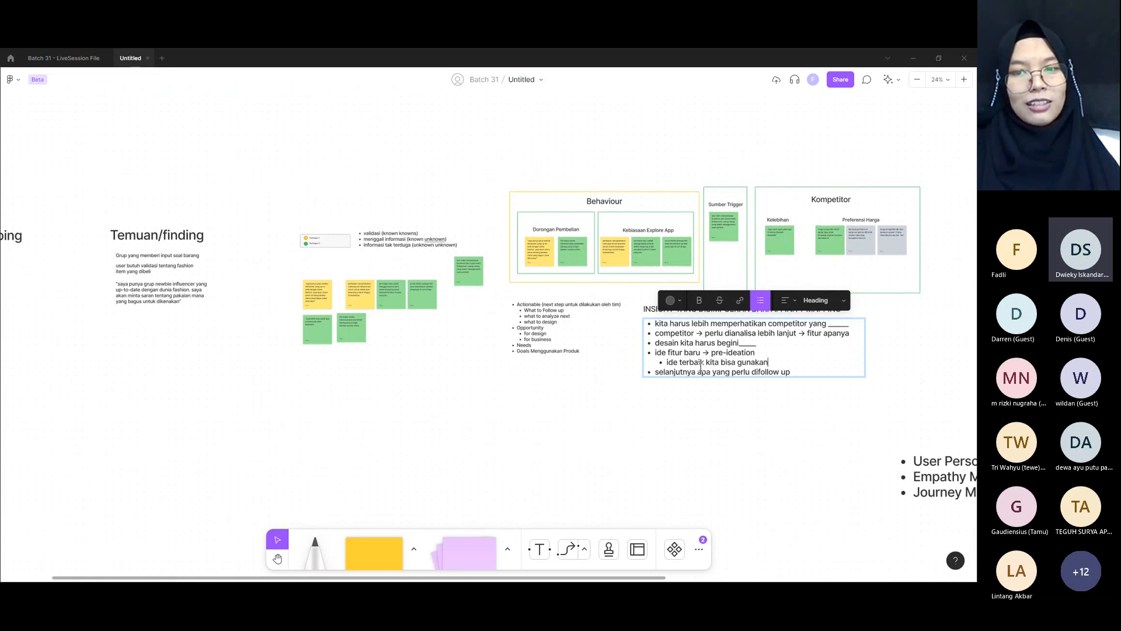
type(" gamificatiaon")
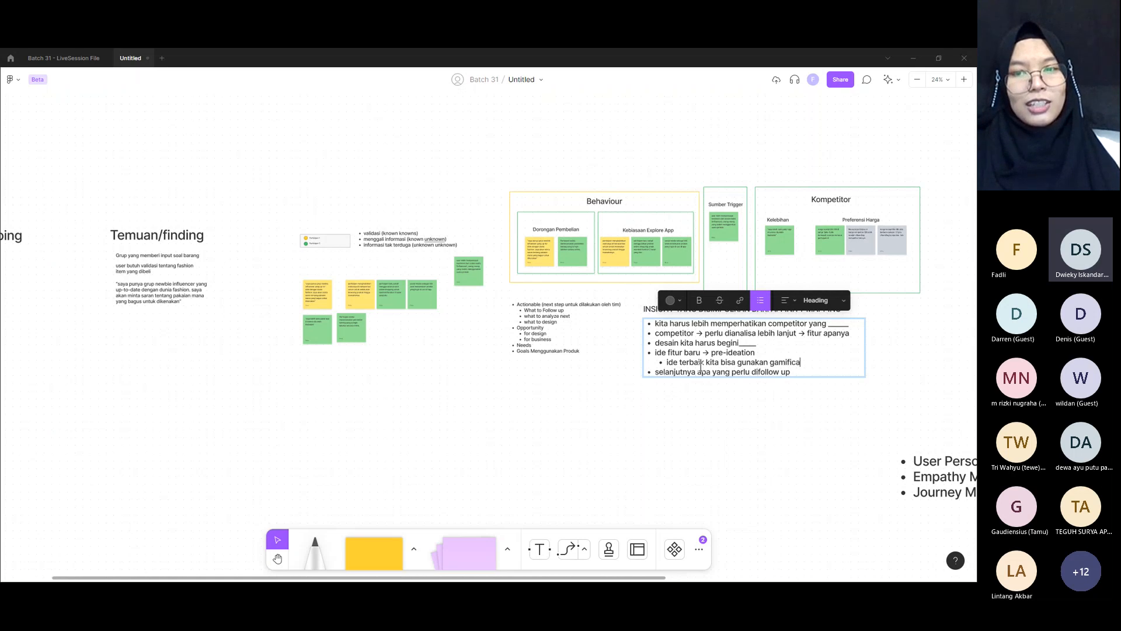
key("BackSpace")
key("BackSpace")
key("BackSpace")
type("on dalam proses")
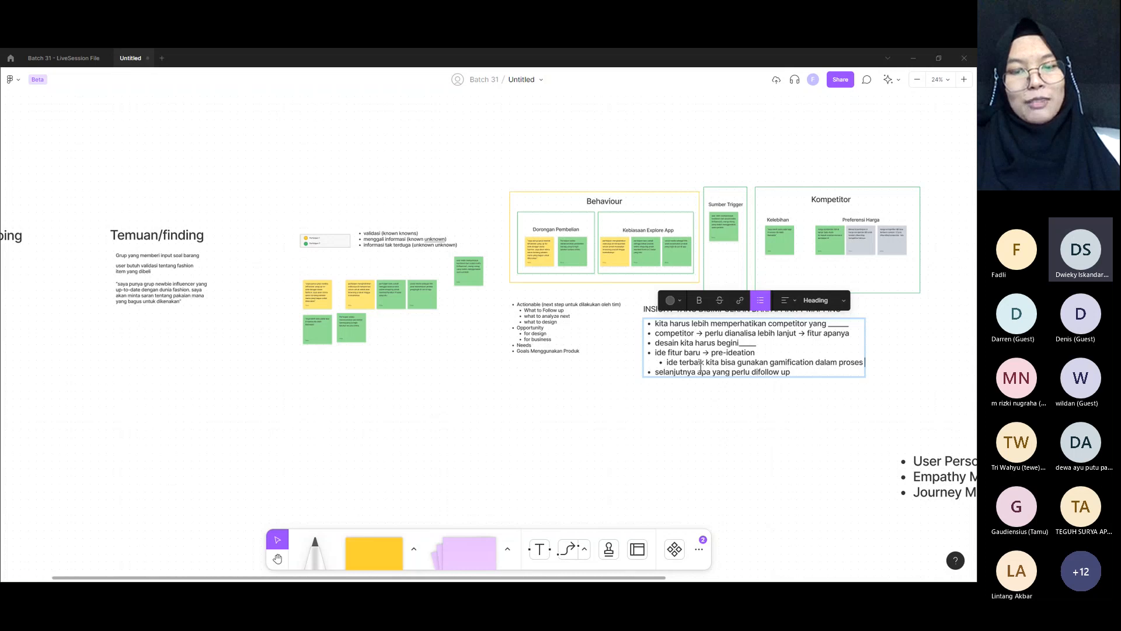
type(" pendaftaran")
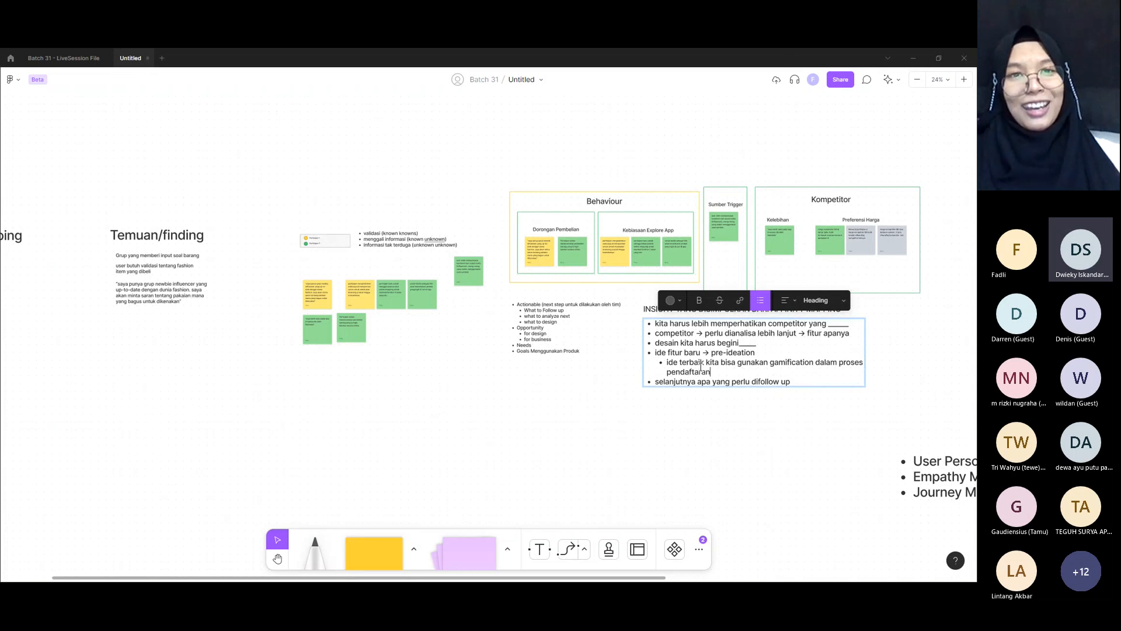
key("Escape")
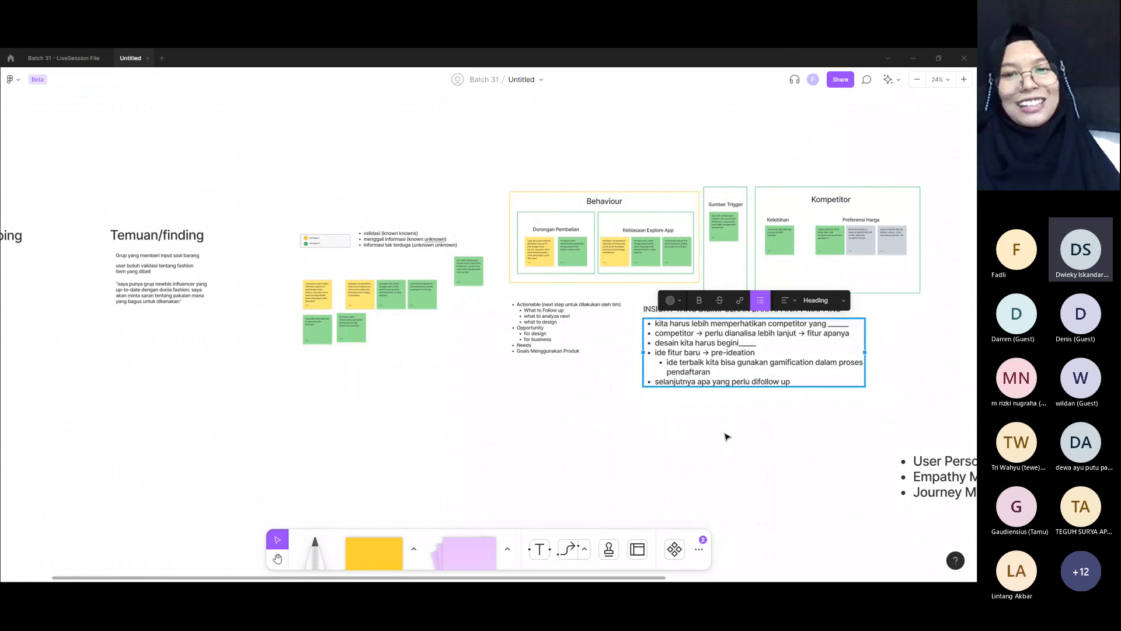
left_click(671, 363)
left_click_drag(660, 361, 712, 370)
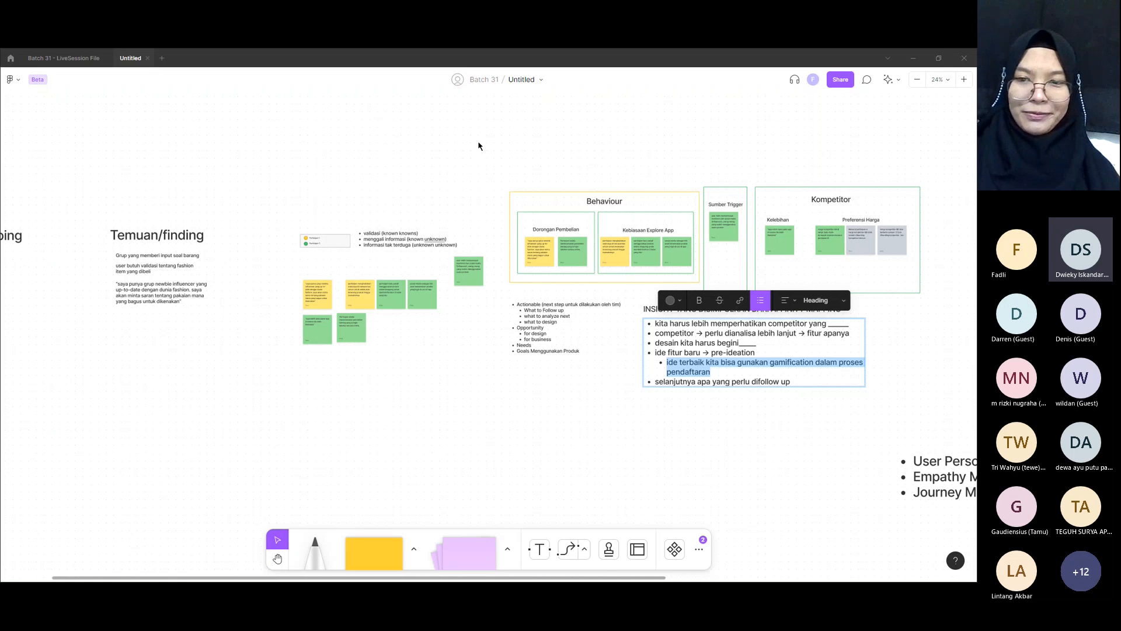
left_click(606, 392)
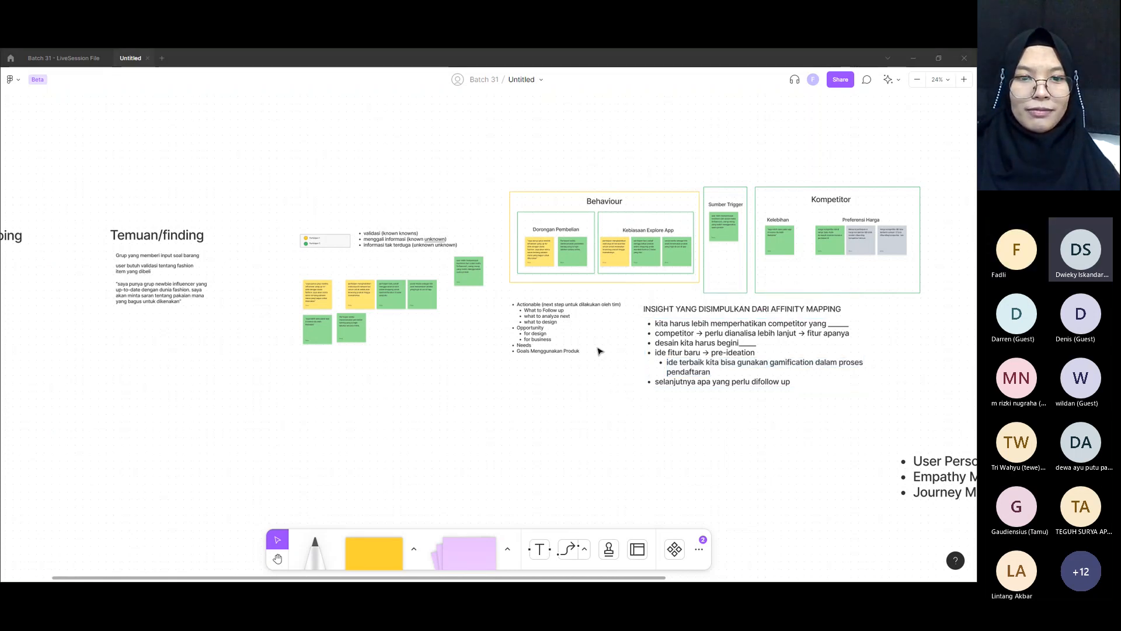
Step: Check the board's sharing settings to see who has access, leaving the permissions as they are
left_click(841, 80)
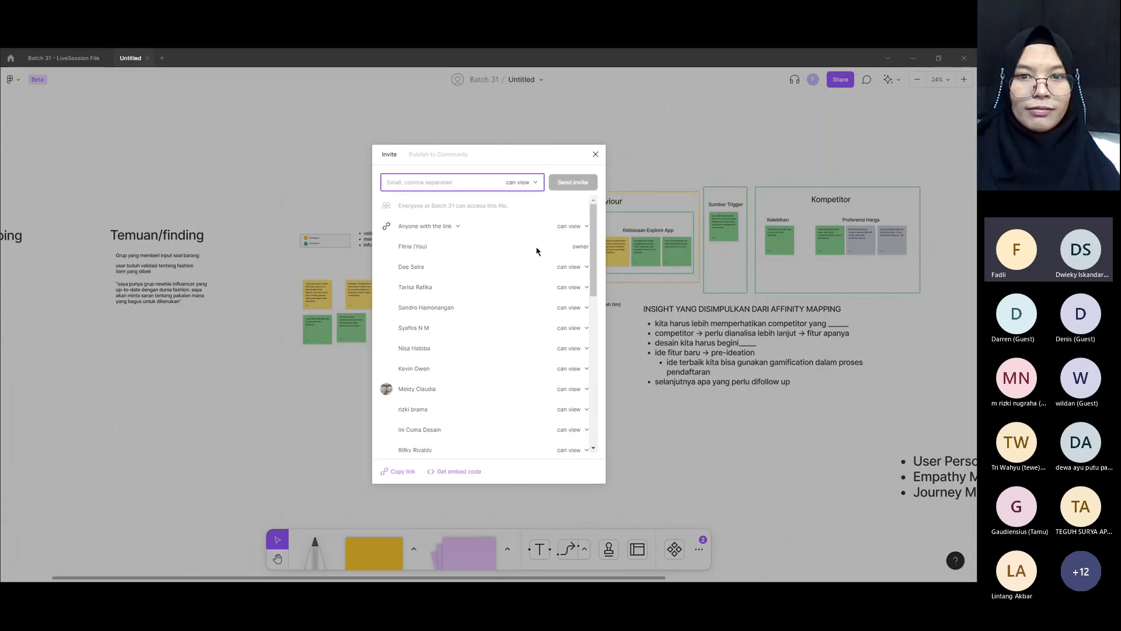
left_click(596, 155)
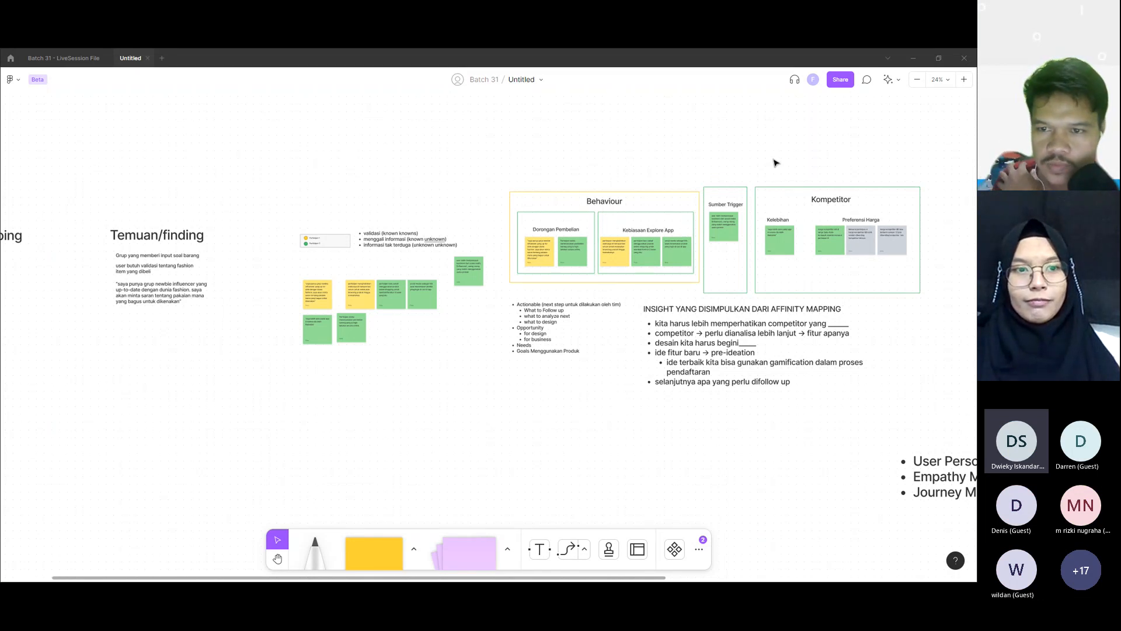
Step: Draw a wide yellow rectangle labelled "METODE" and place it centred above the "Affinity Mapping" heading with a gap between them
scroll(601, 206, "left", 6)
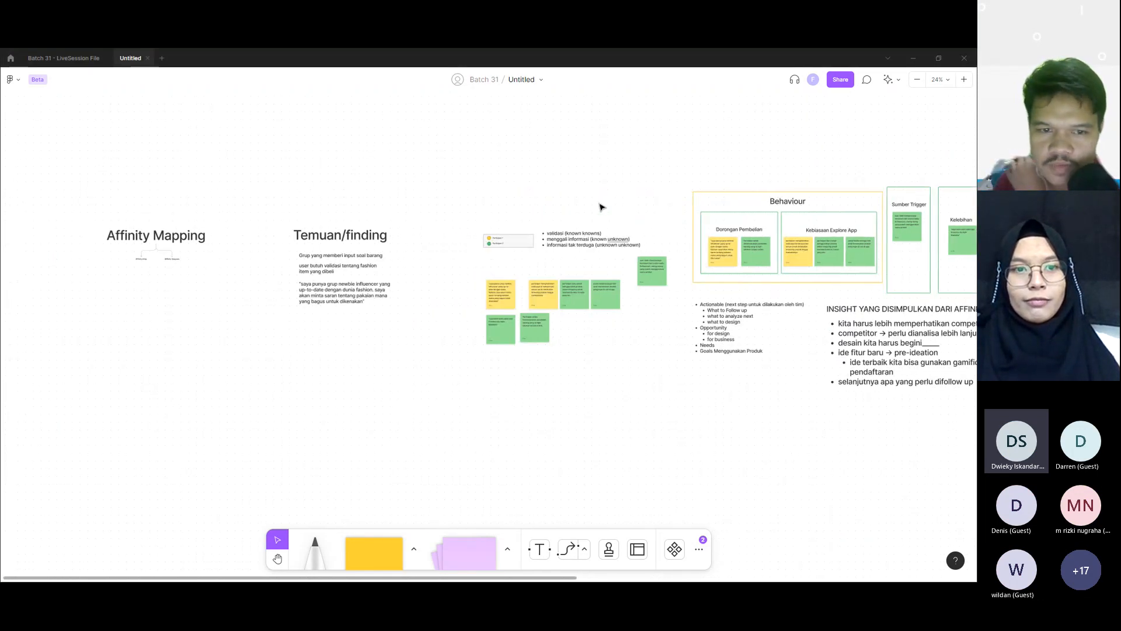
scroll(601, 207, "left", 6)
scroll(357, 231, "up", 5)
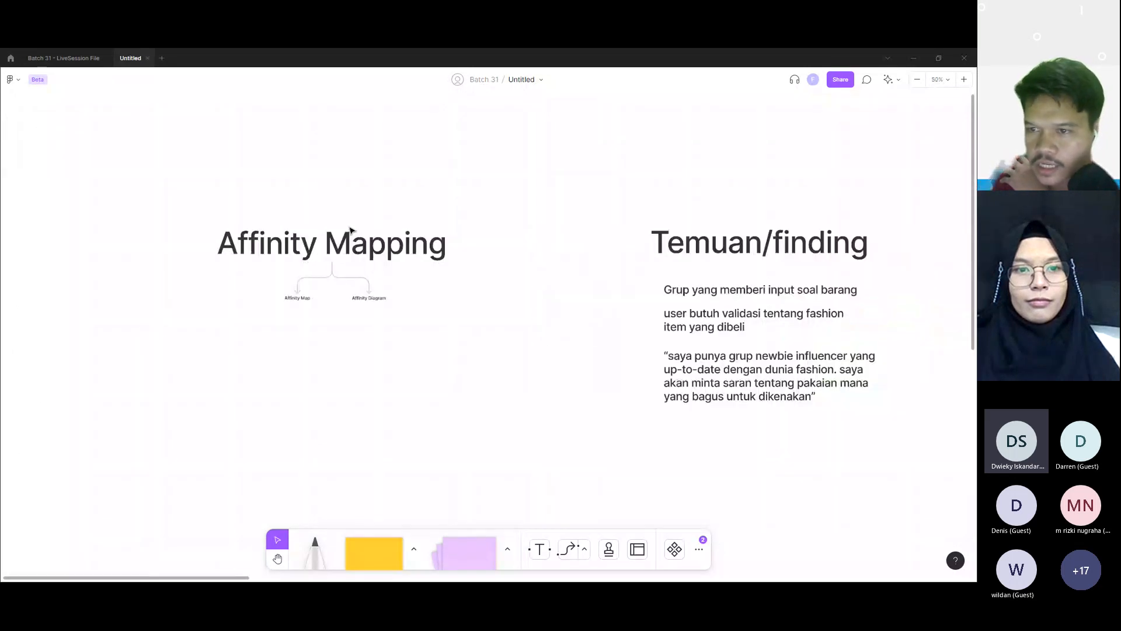
scroll(350, 230, "up", 5)
scroll(354, 233, "left", 5)
scroll(355, 237, "left", 3)
scroll(368, 240, "right", 2)
key("s")
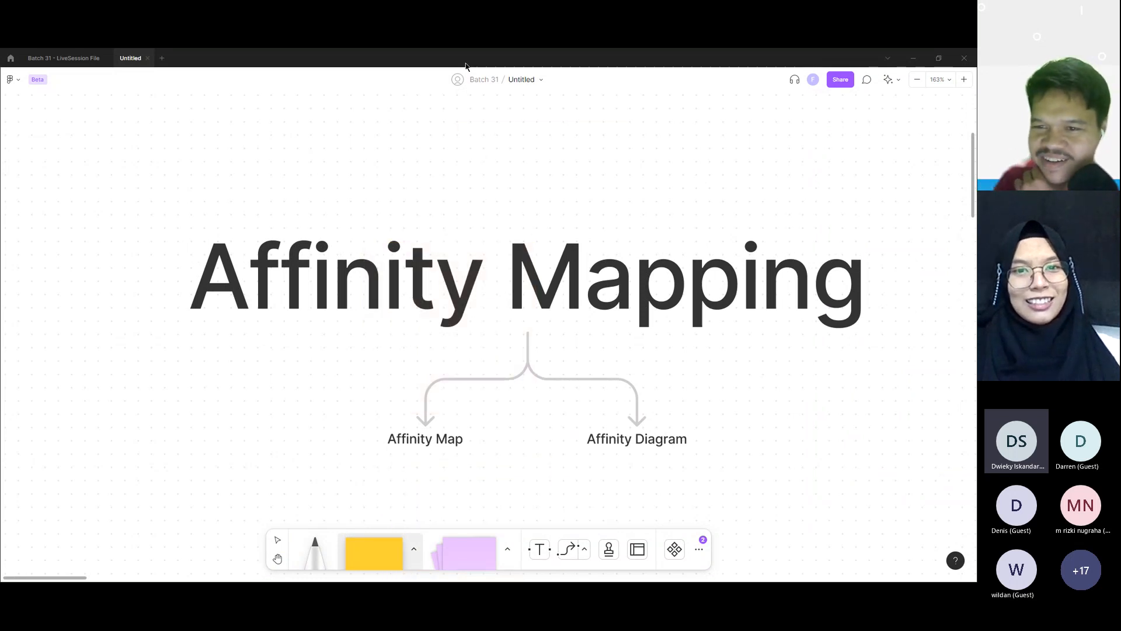
left_click_drag(404, 175, 645, 222)
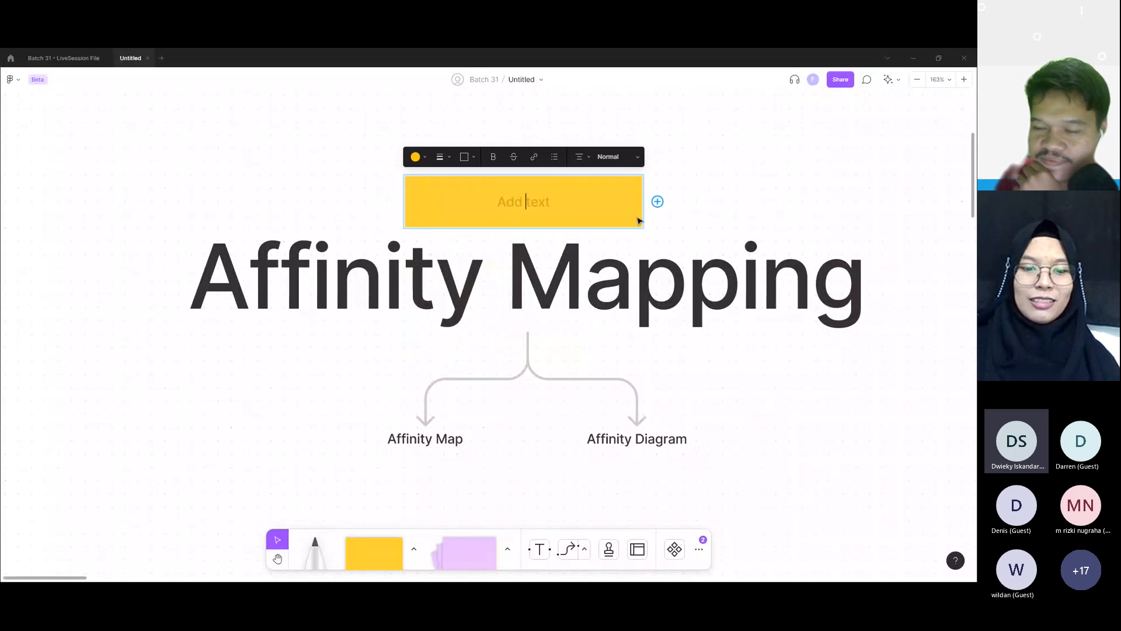
type("METODE")
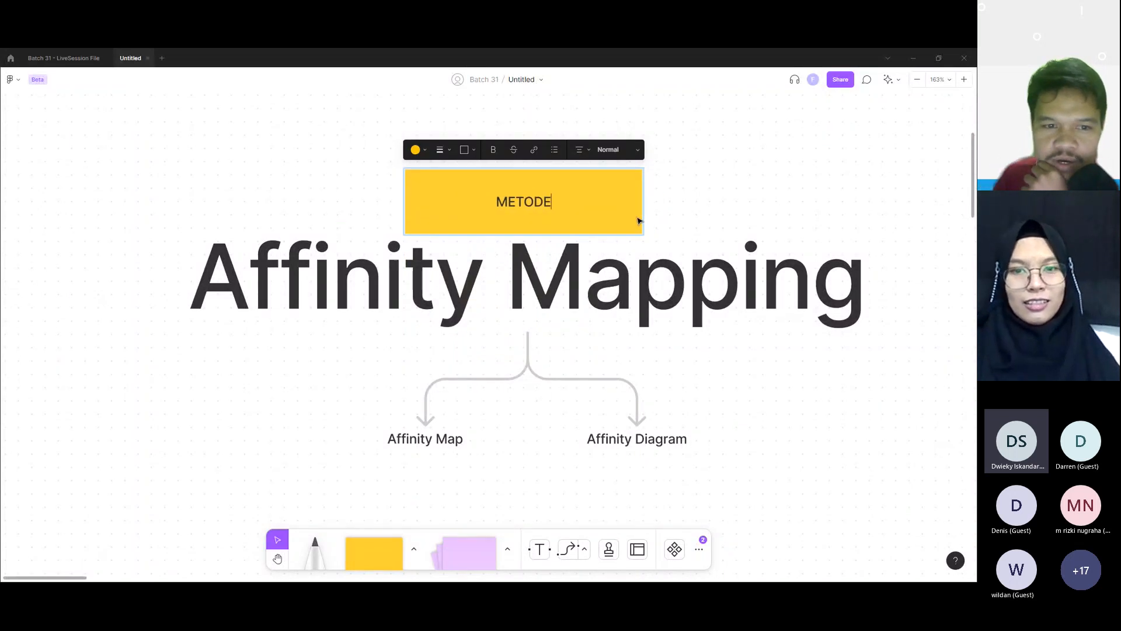
left_click(692, 220)
left_click_drag(576, 205, 577, 158)
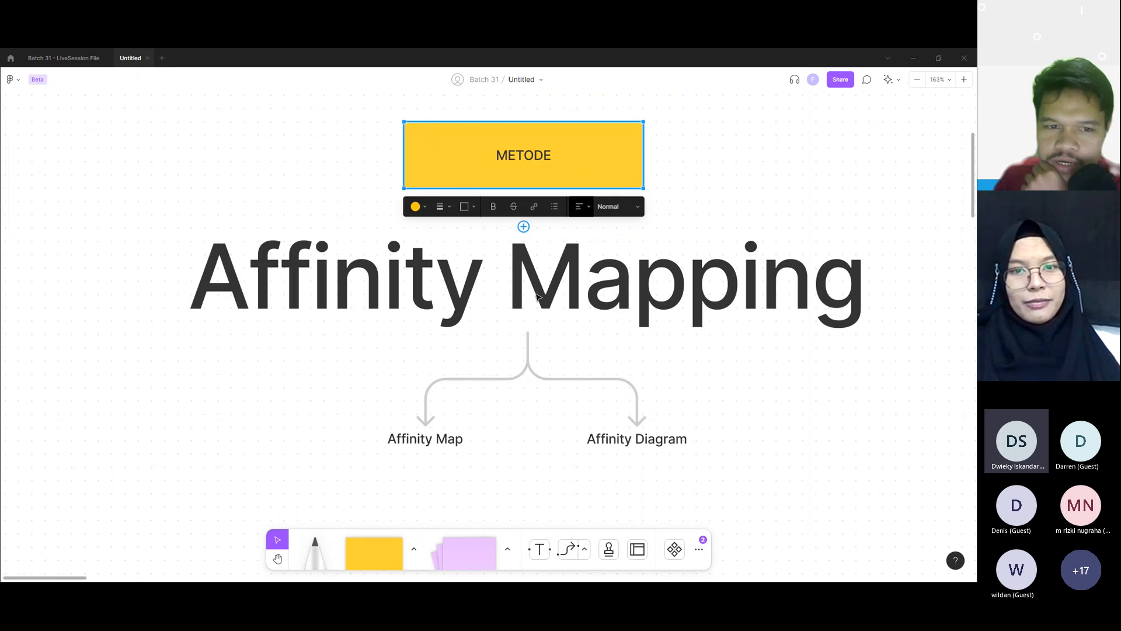
Step: Place a yellow square shape below the "Affinity Map" and "Affinity Diagram" labels, centred between them
scroll(537, 297, "down", 3)
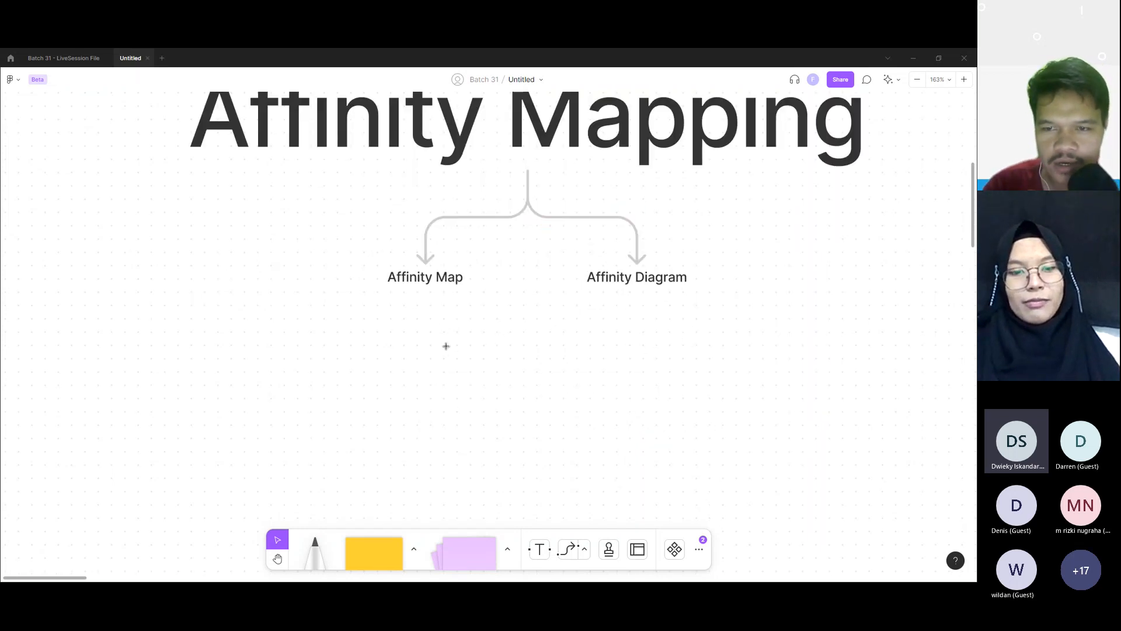
key("s")
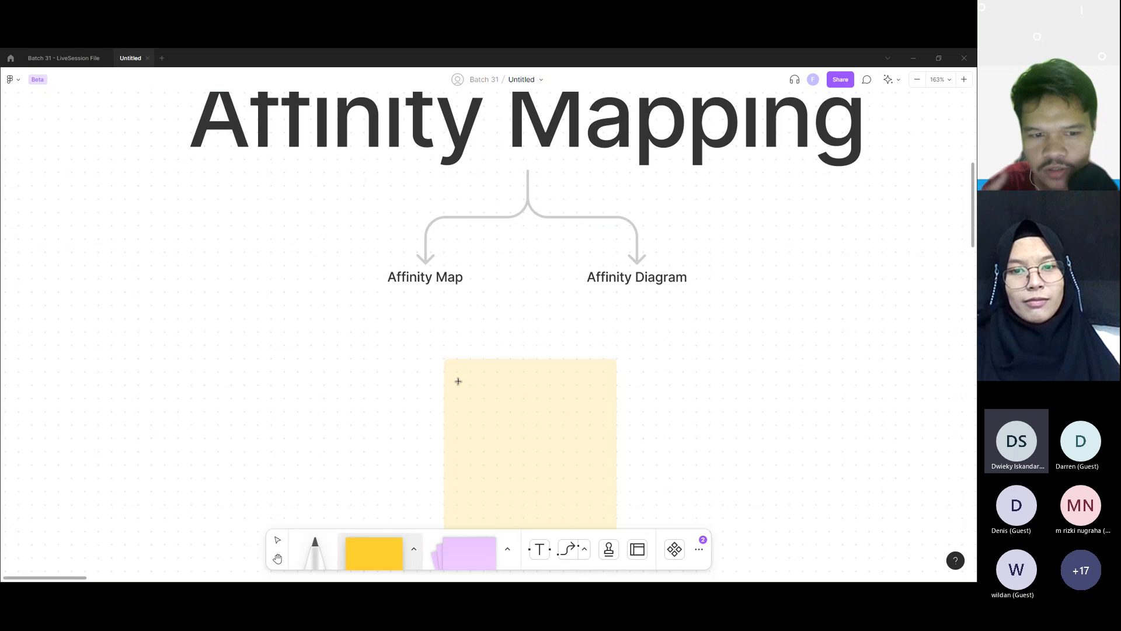
left_click(515, 412)
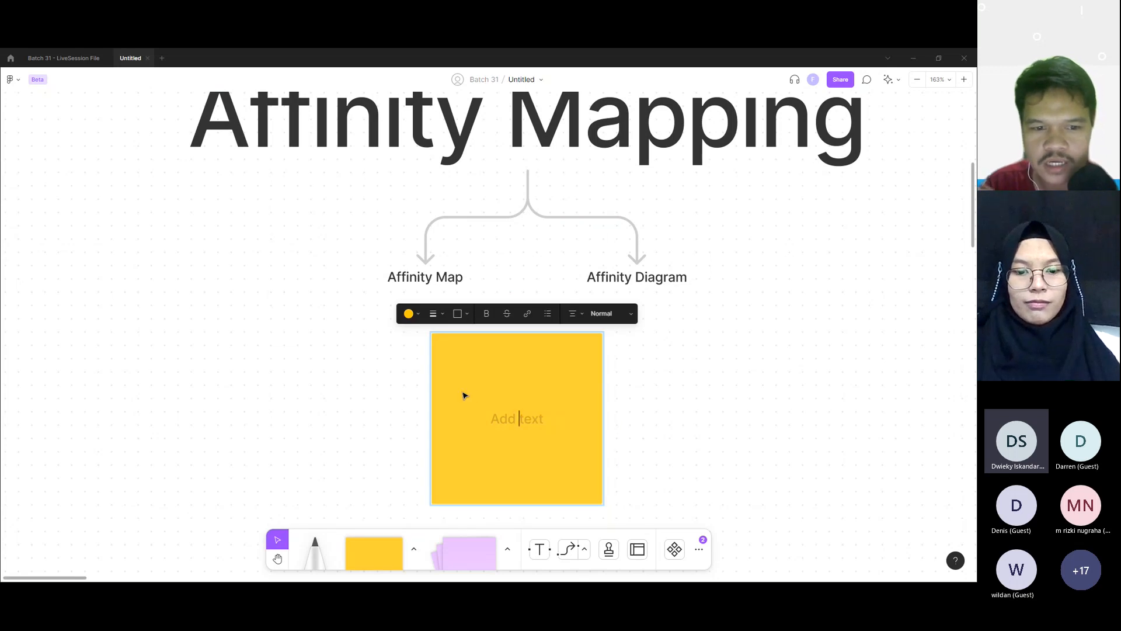